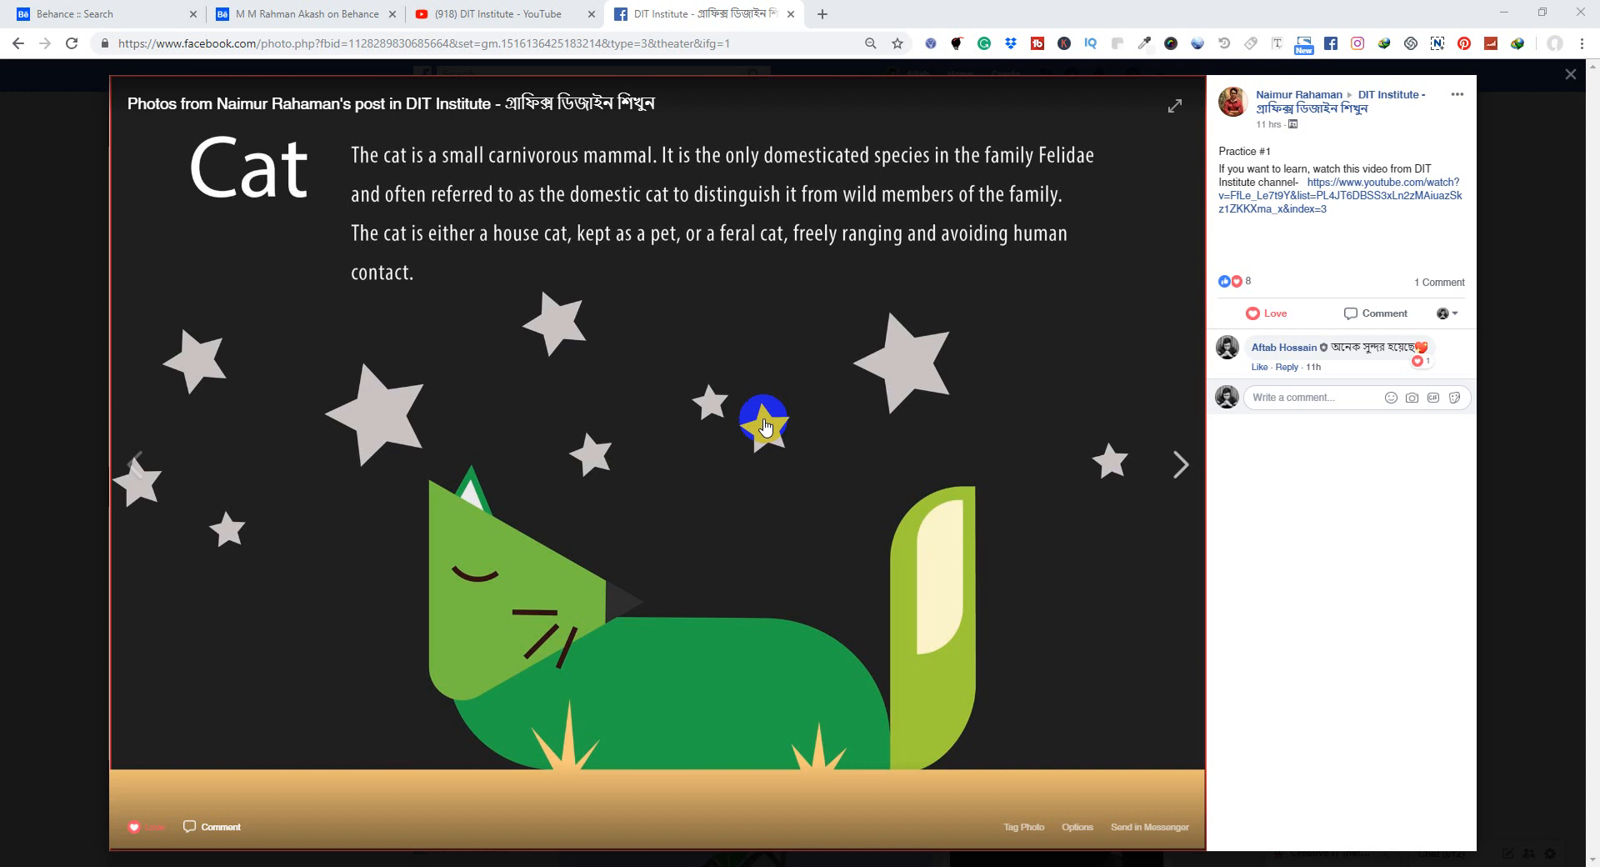
- Close the cat photo, switch from the browser to Illustrator and bring the Sleeping Fox_Update drawing to the front
click(1570, 74)
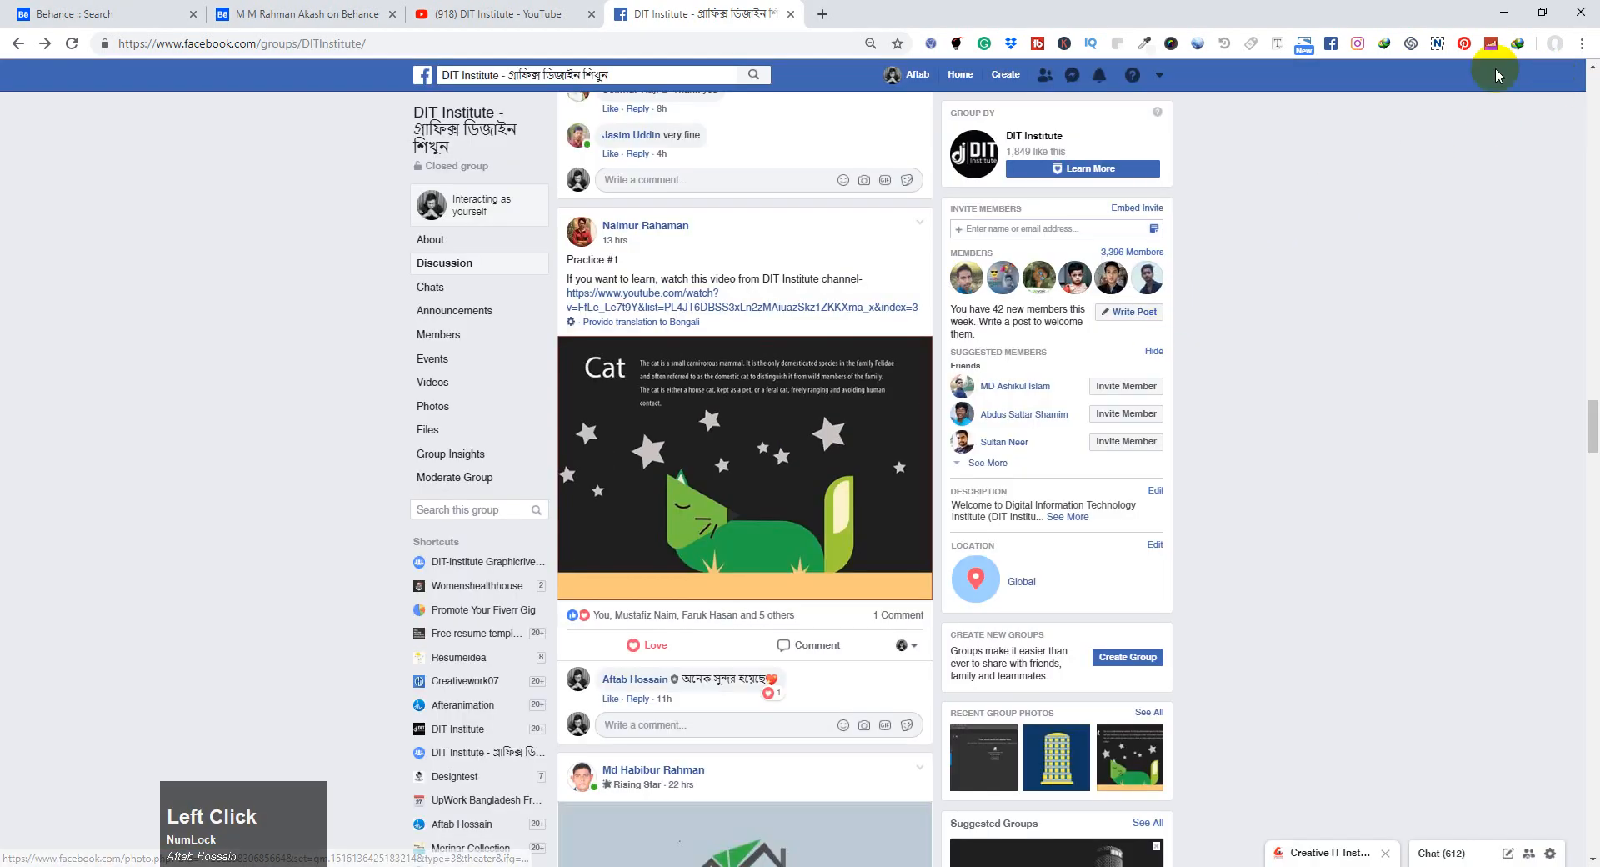
click(1505, 12)
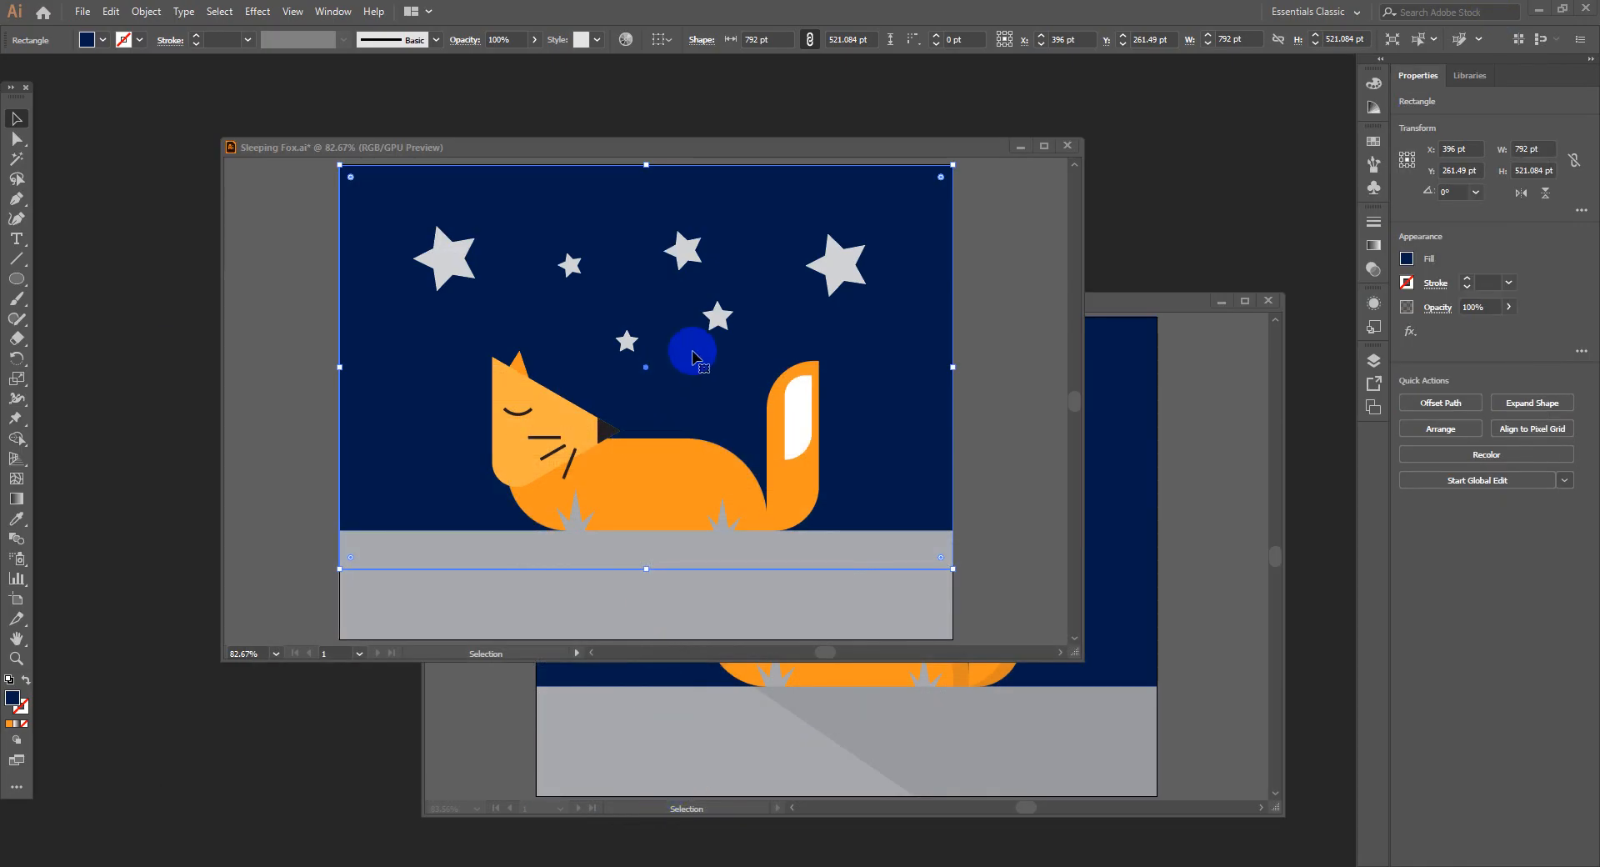
click(1033, 215)
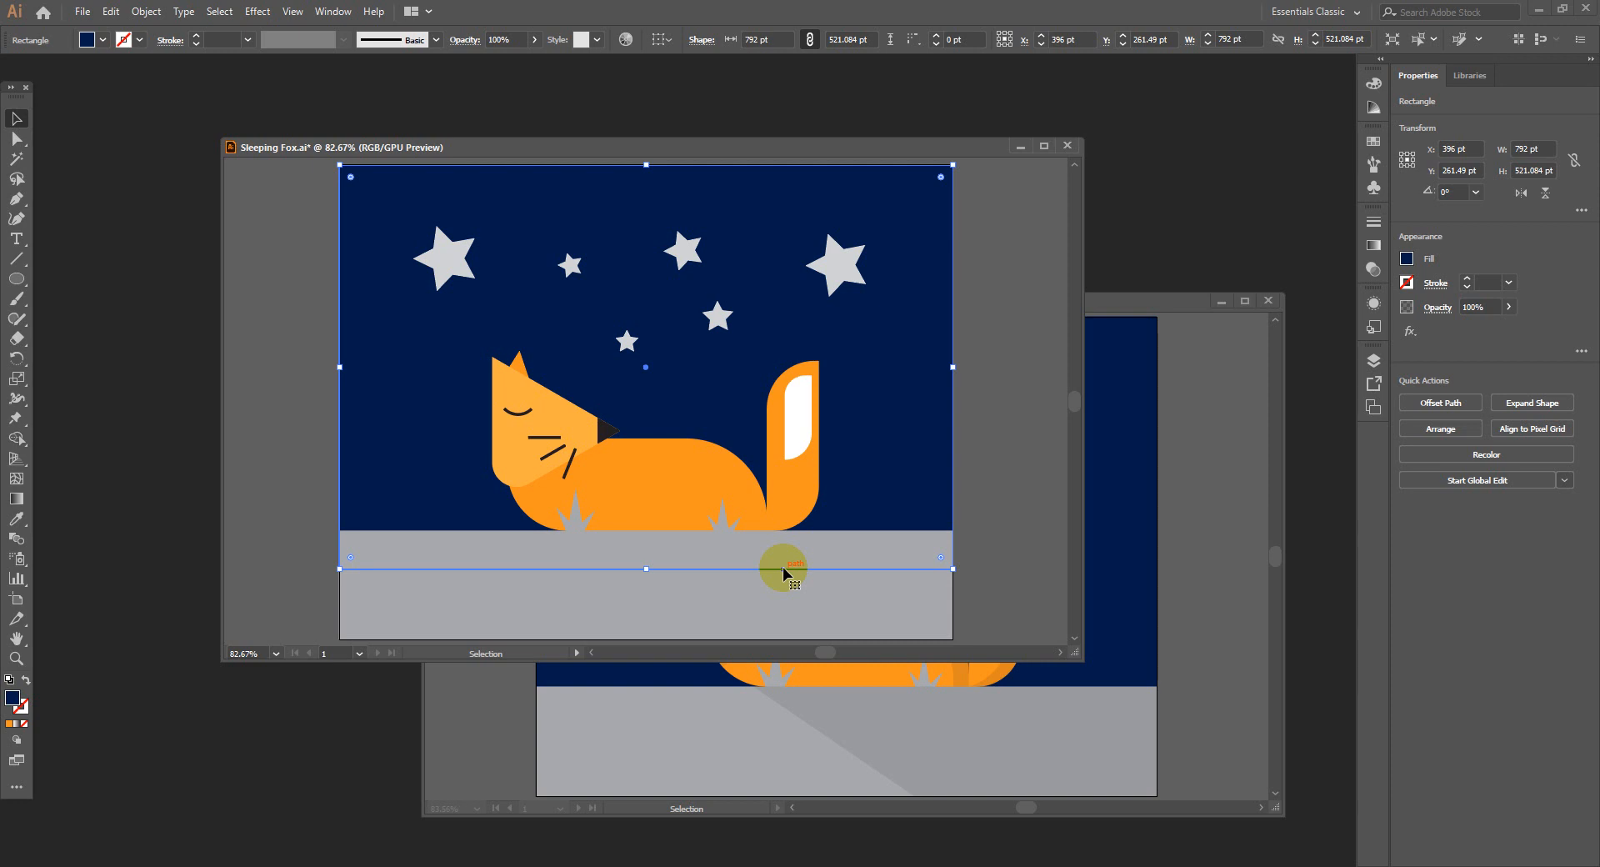
click(1164, 579)
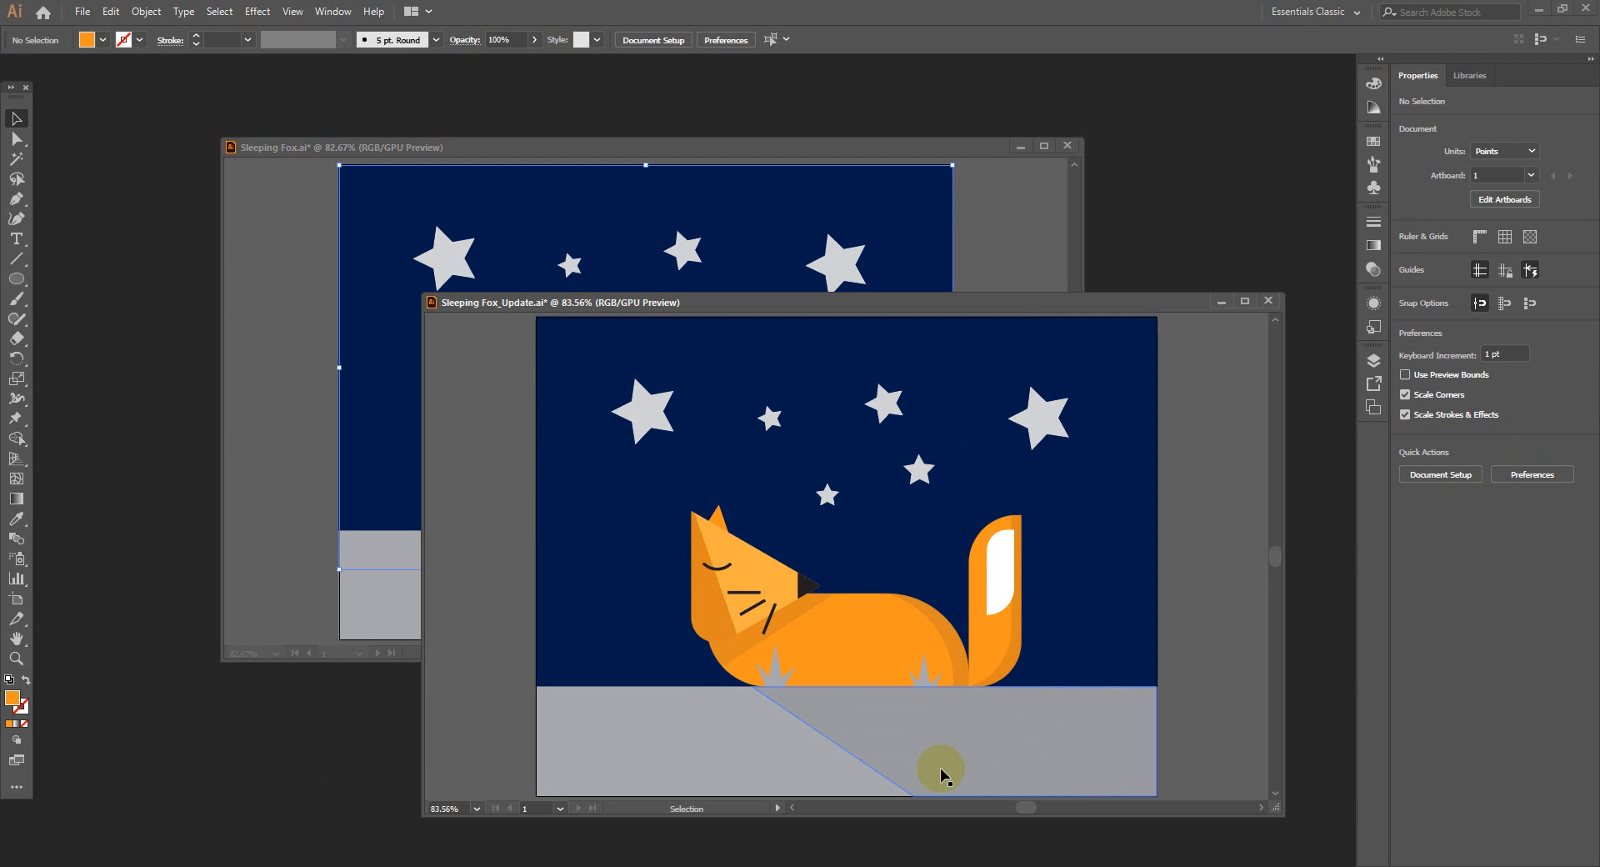
click(15, 442)
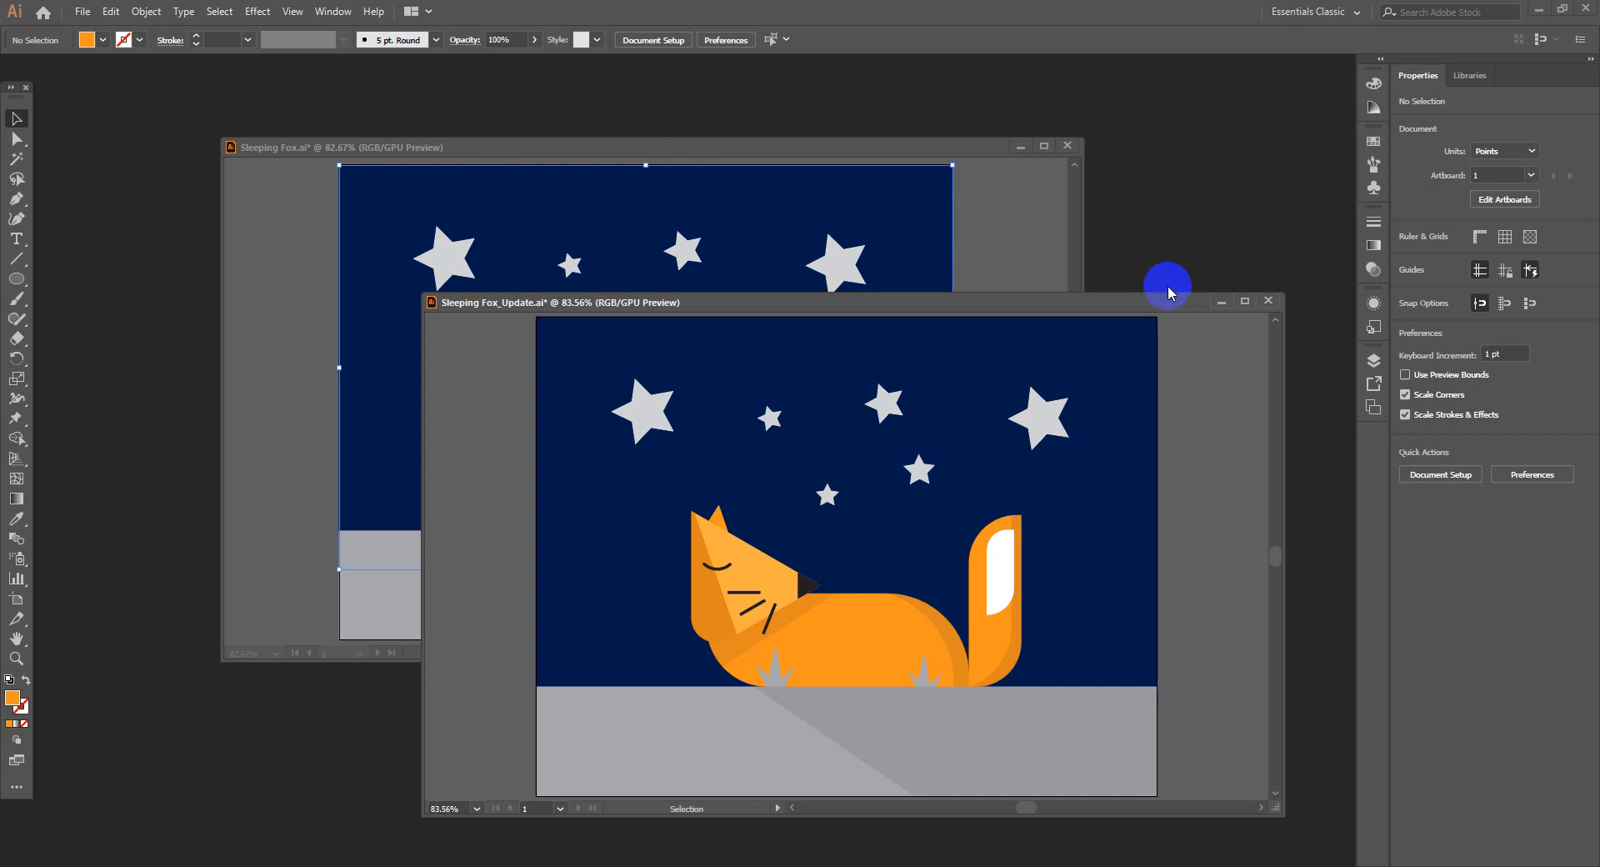
- Minimize the Sleeping Fox_Update drawing and show Sleeping Fox.ai in full-screen mode with the menu bar
click(1222, 301)
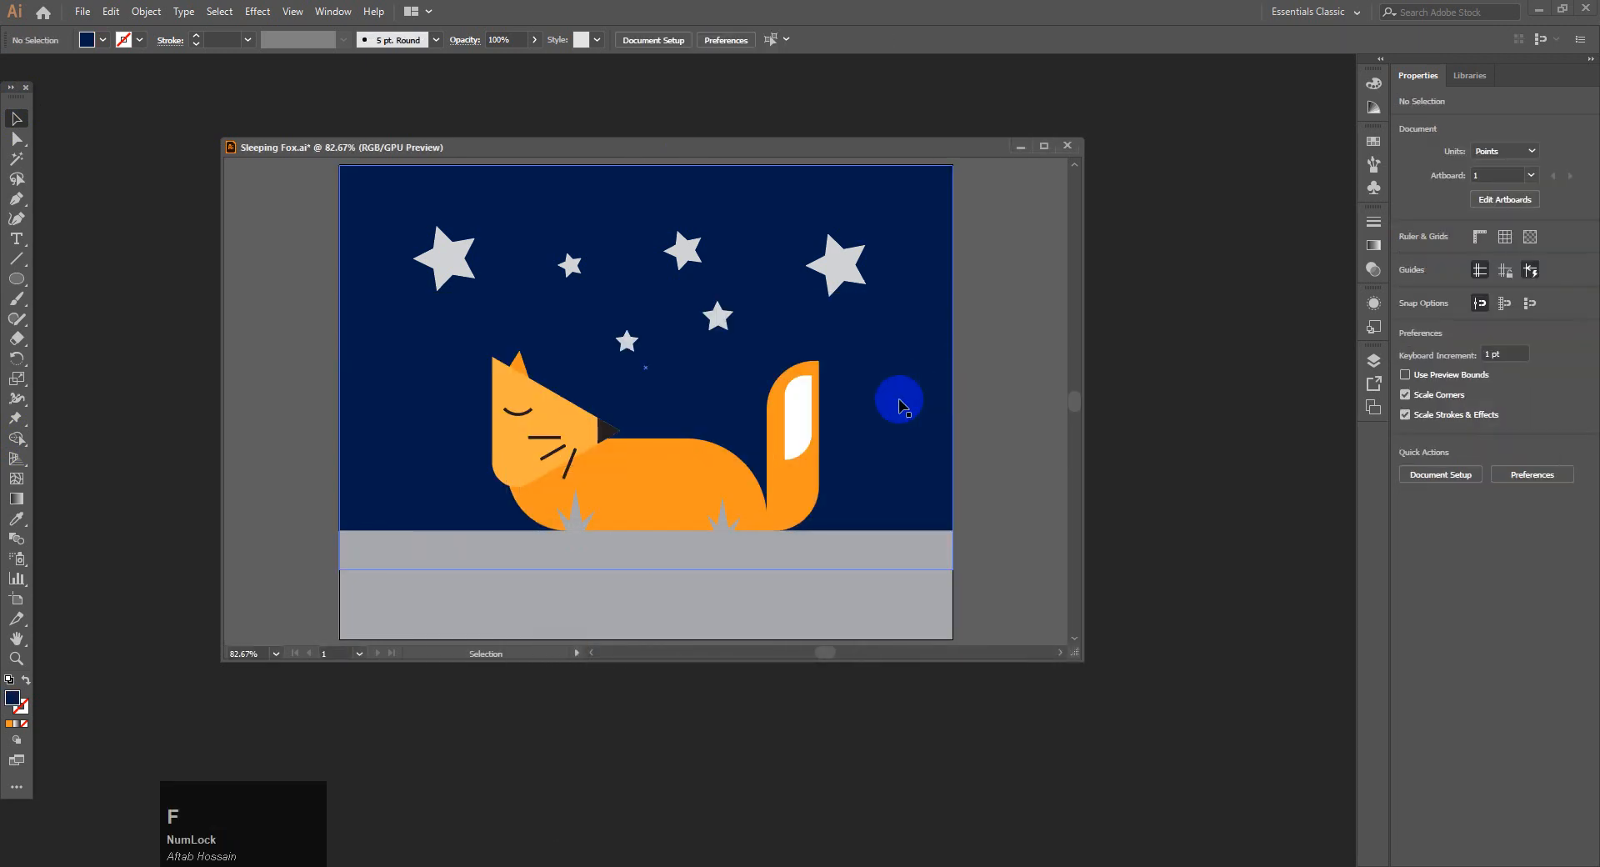
key(f)
key(space)
drag(454, 269, 633, 412)
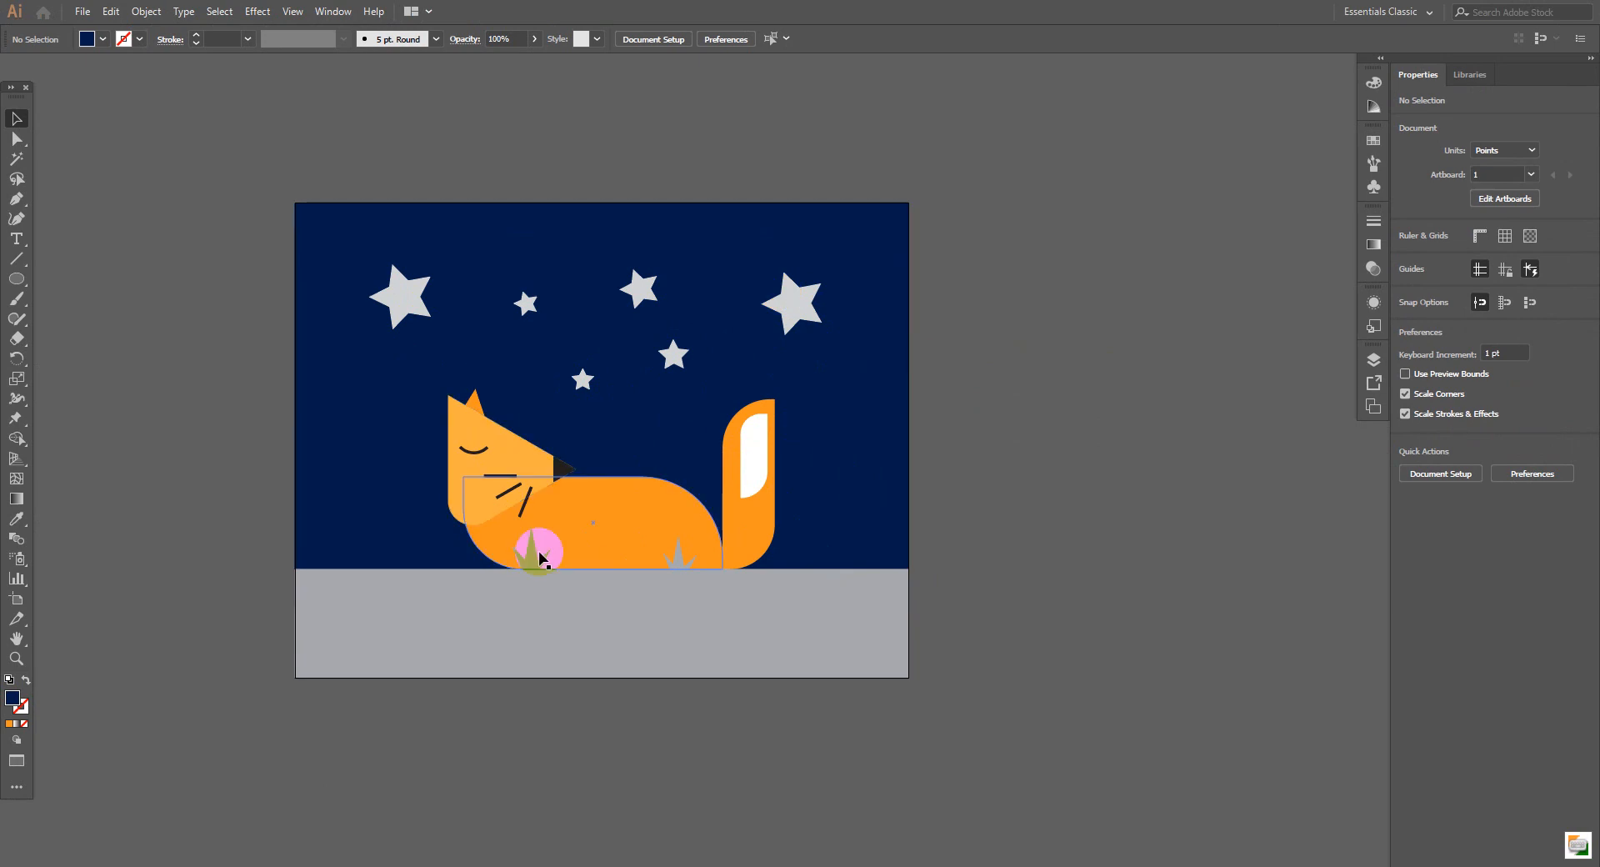
key(space)
drag(509, 422, 687, 417)
- Try moving the navy background rectangle away from the artboard and undo the moves
click(546, 380)
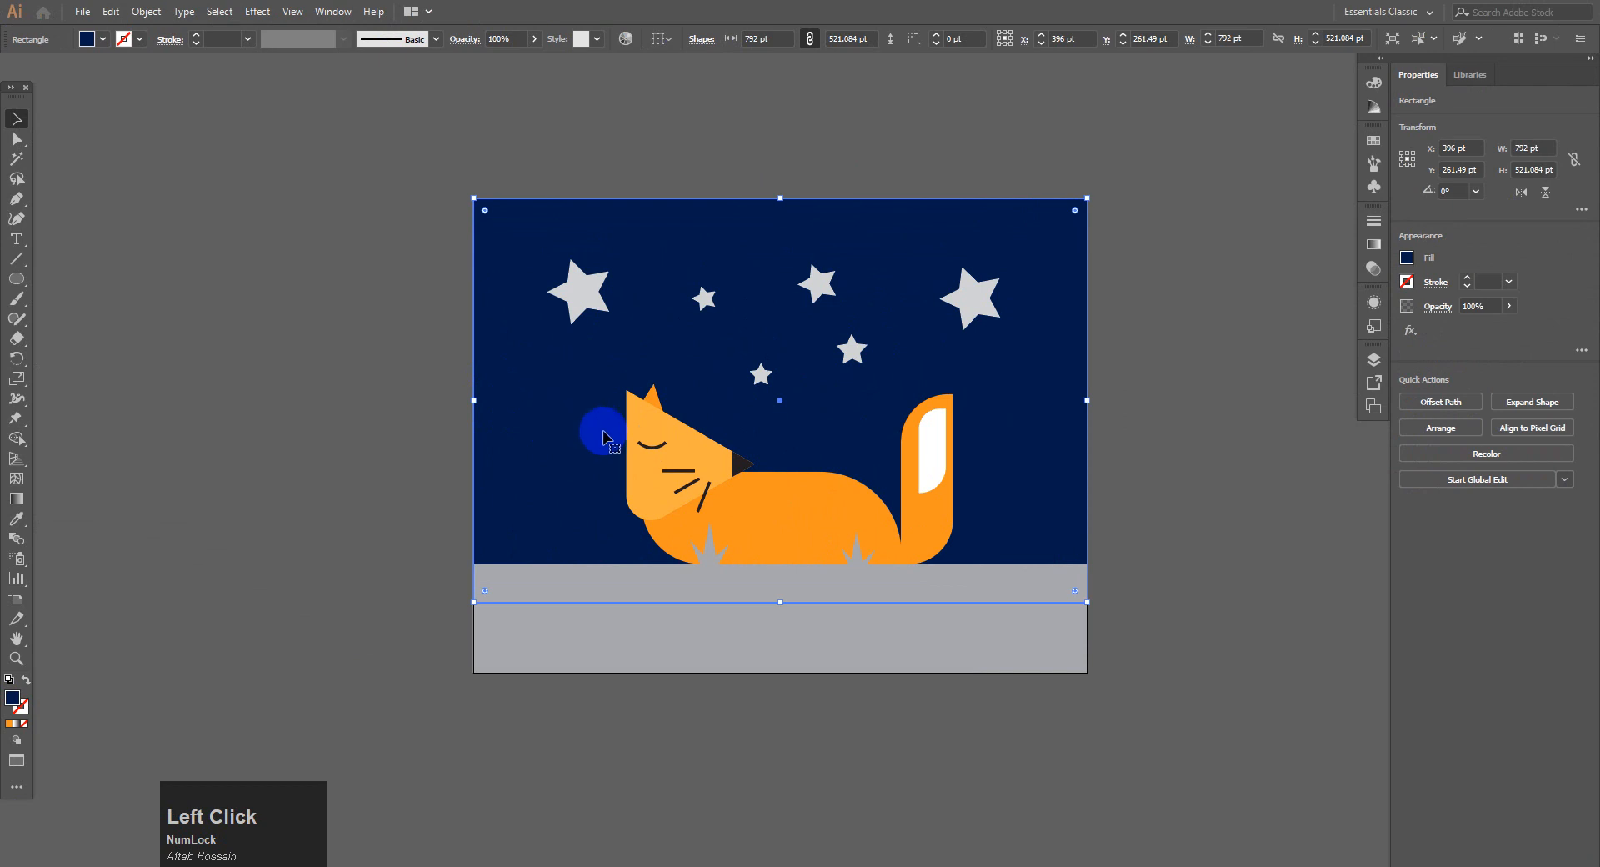
mouse_move(525, 372)
mouse_down()
mouse_move(398, 376)
mouse_move(529, 375)
mouse_move(494, 377)
mouse_up()
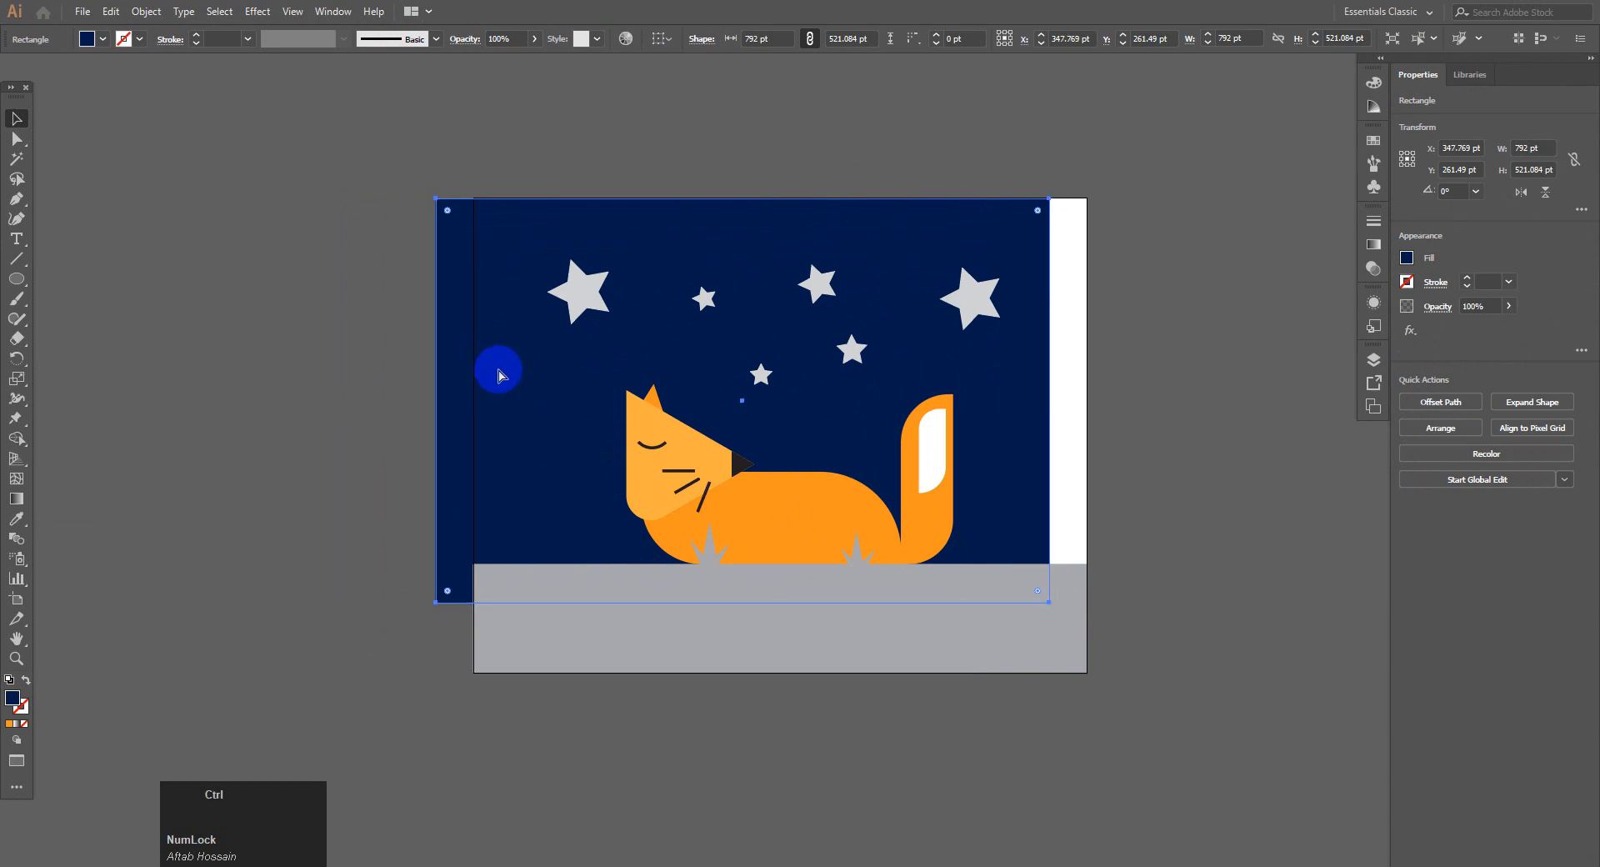
key(ctrl+z)
drag(524, 409, 539, 407)
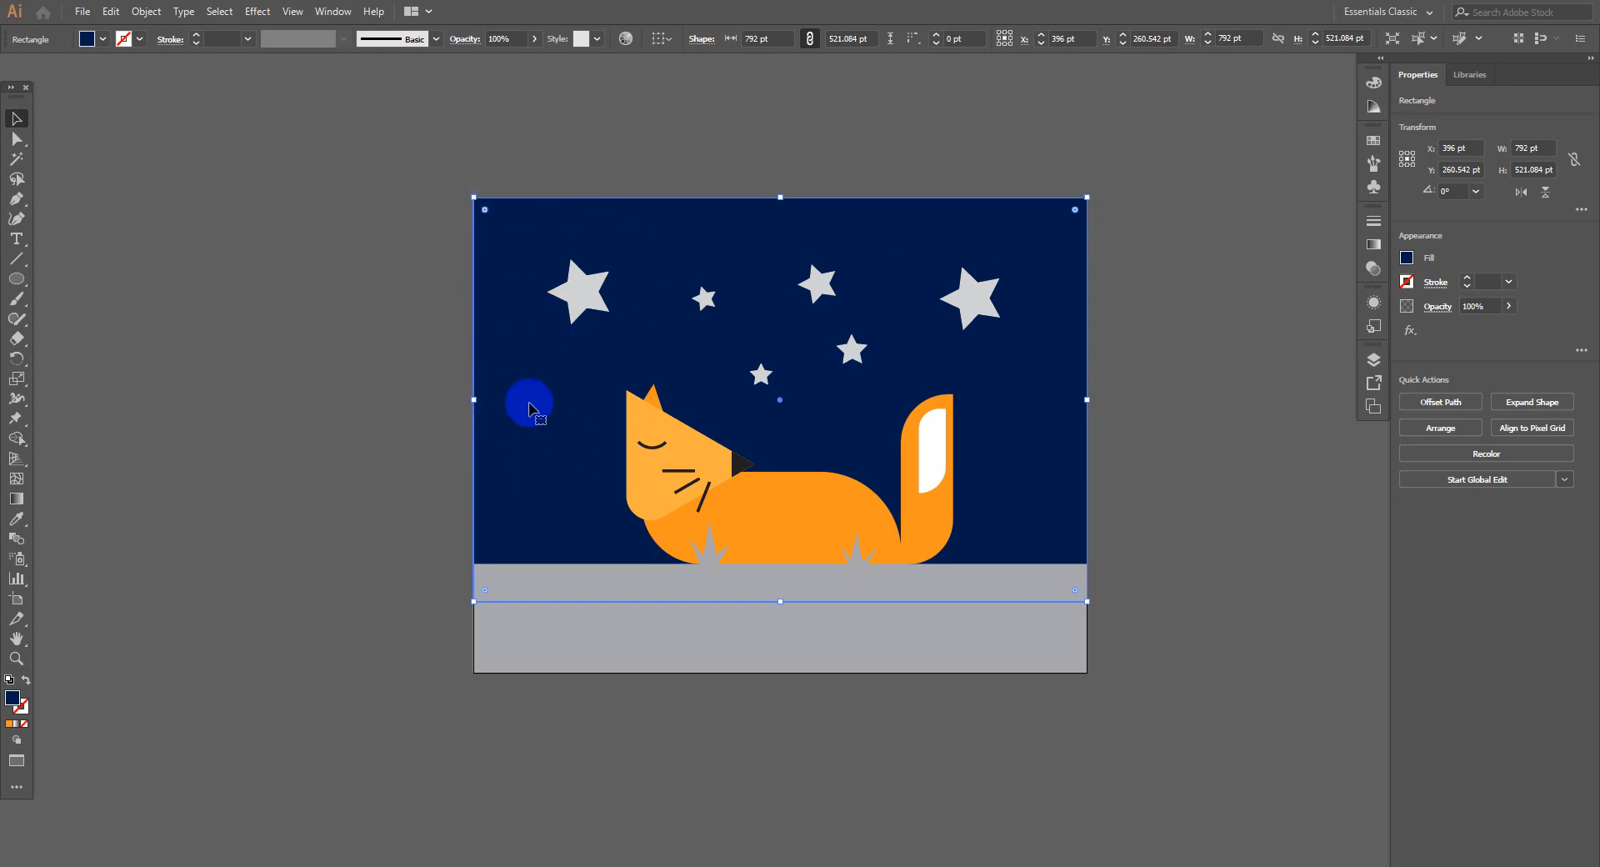
drag(511, 250, 454, 283)
key(ctrl+z)
key(ctrl+shift+z)
key(ctrl+z)
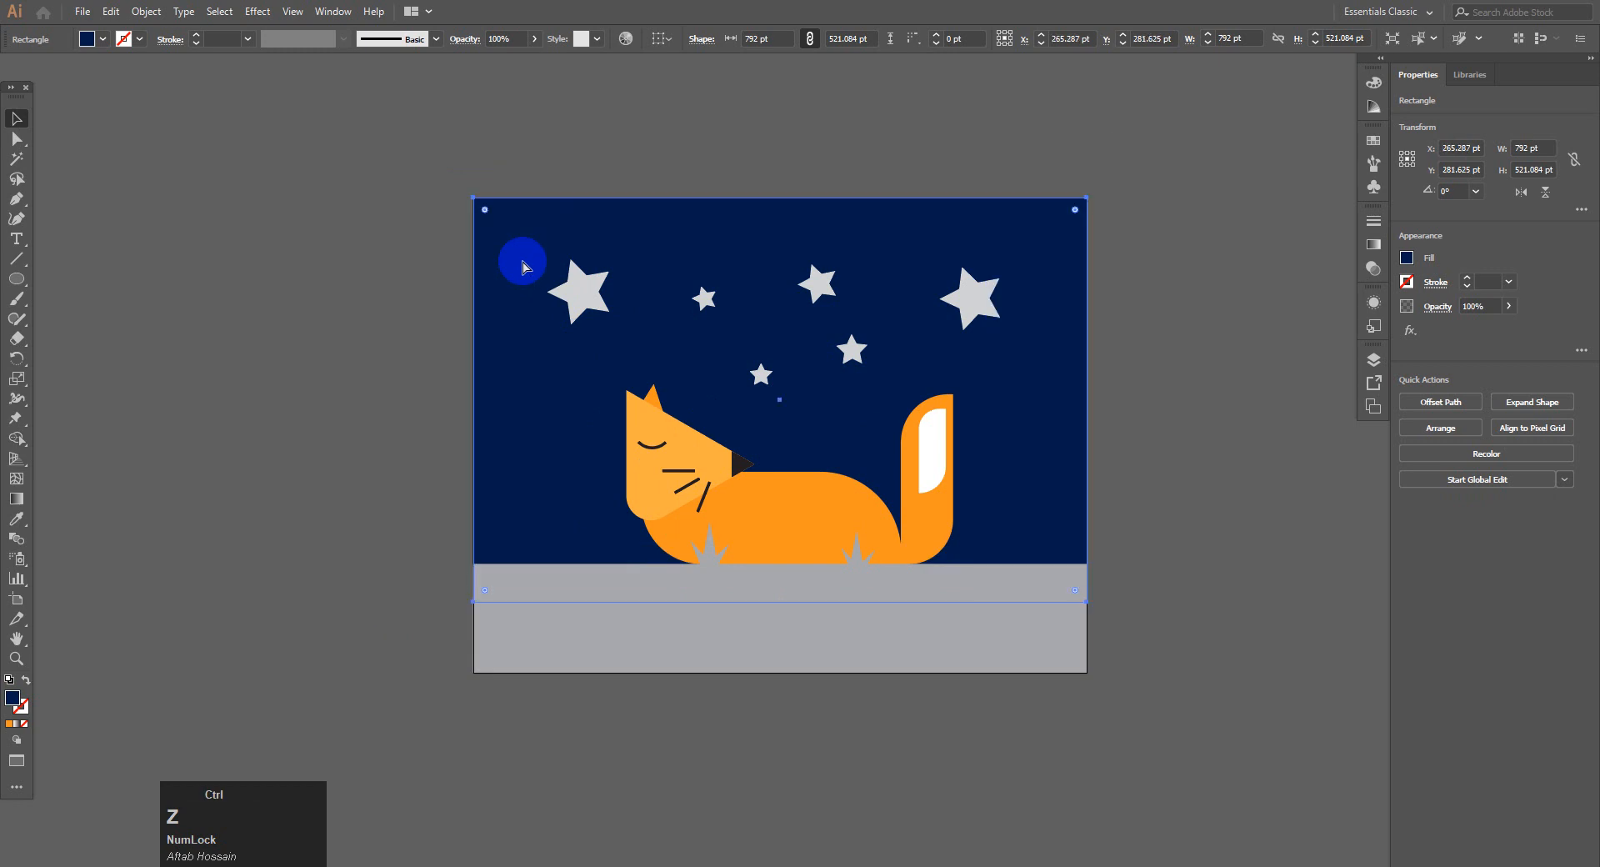
- Lock the selected navy background rectangle
click(143, 12)
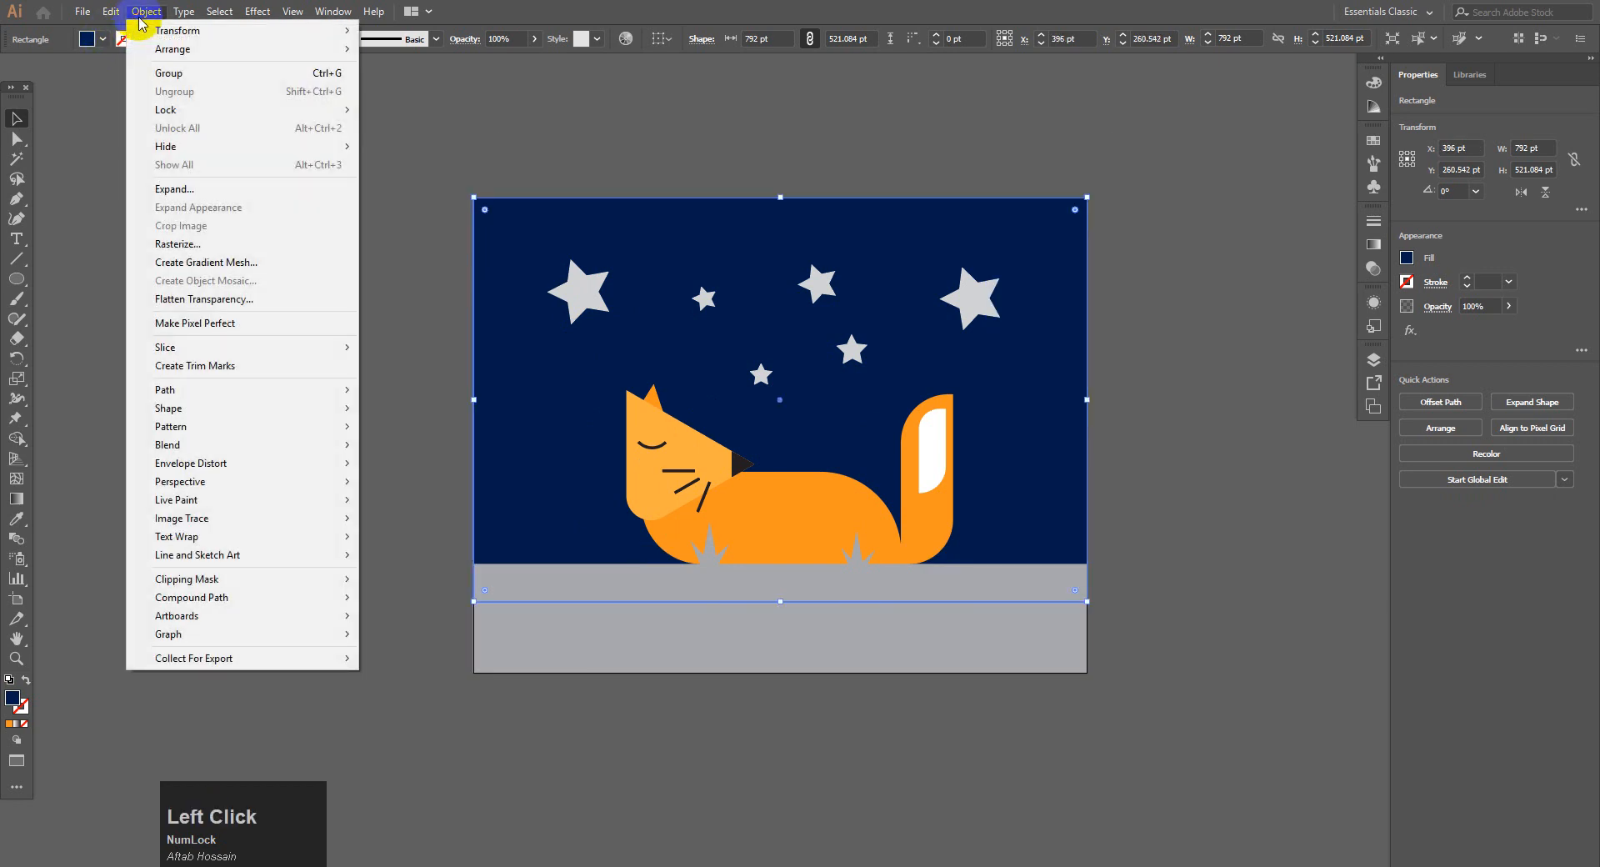
mouse_move(186, 107)
click(385, 109)
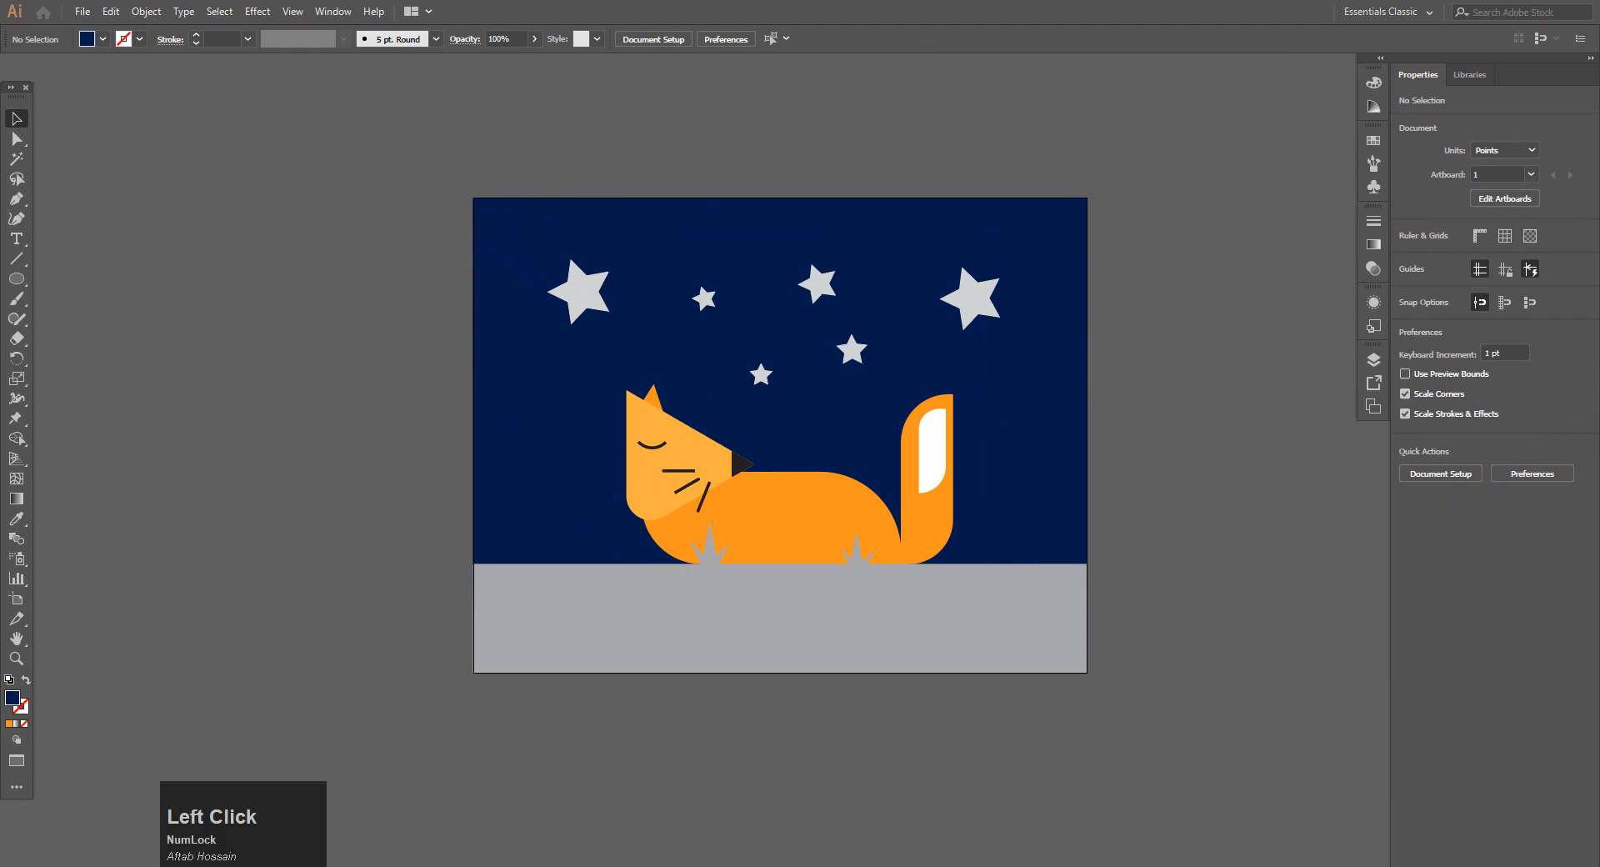
- Test the lock by selecting the large star and trying to select the navy background directly and with a selection marquee
click(655, 521)
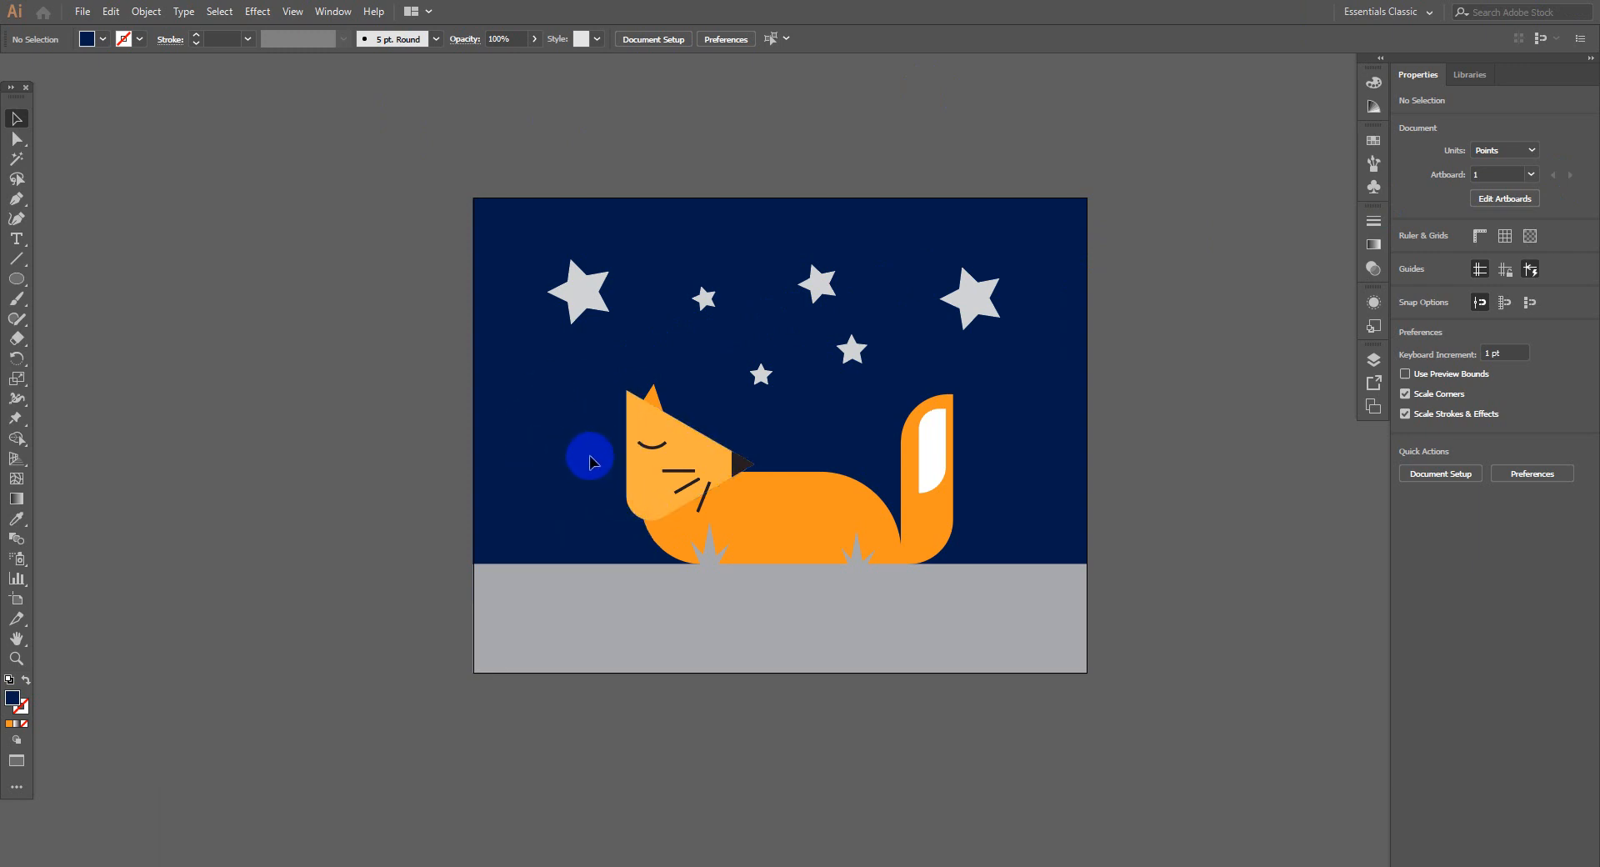
click(146, 11)
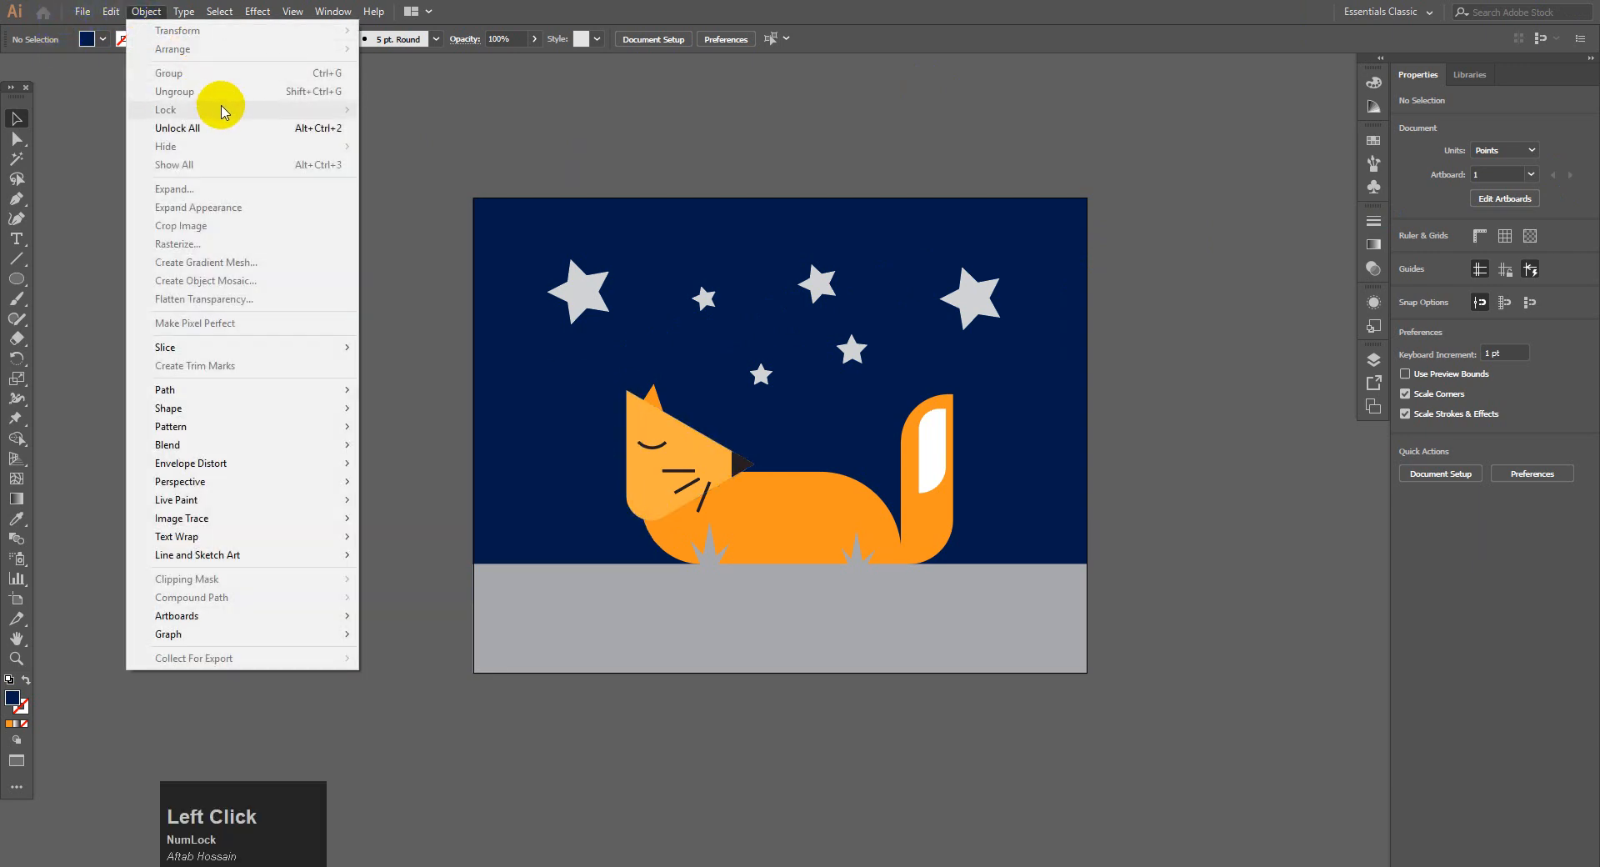
click(658, 313)
click(598, 292)
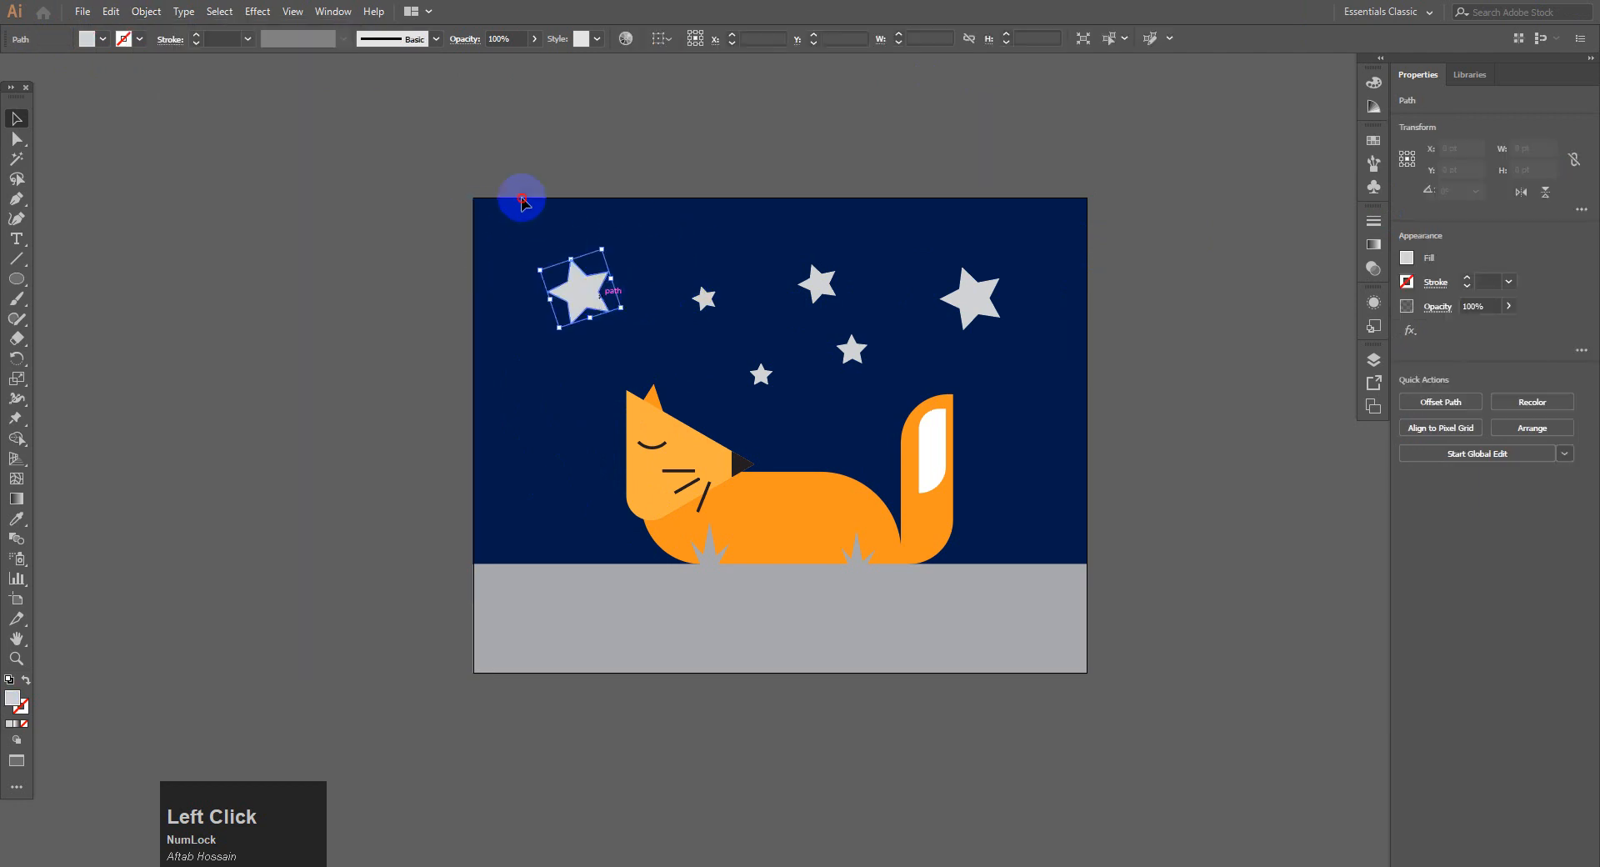
click(489, 208)
drag(442, 171, 503, 405)
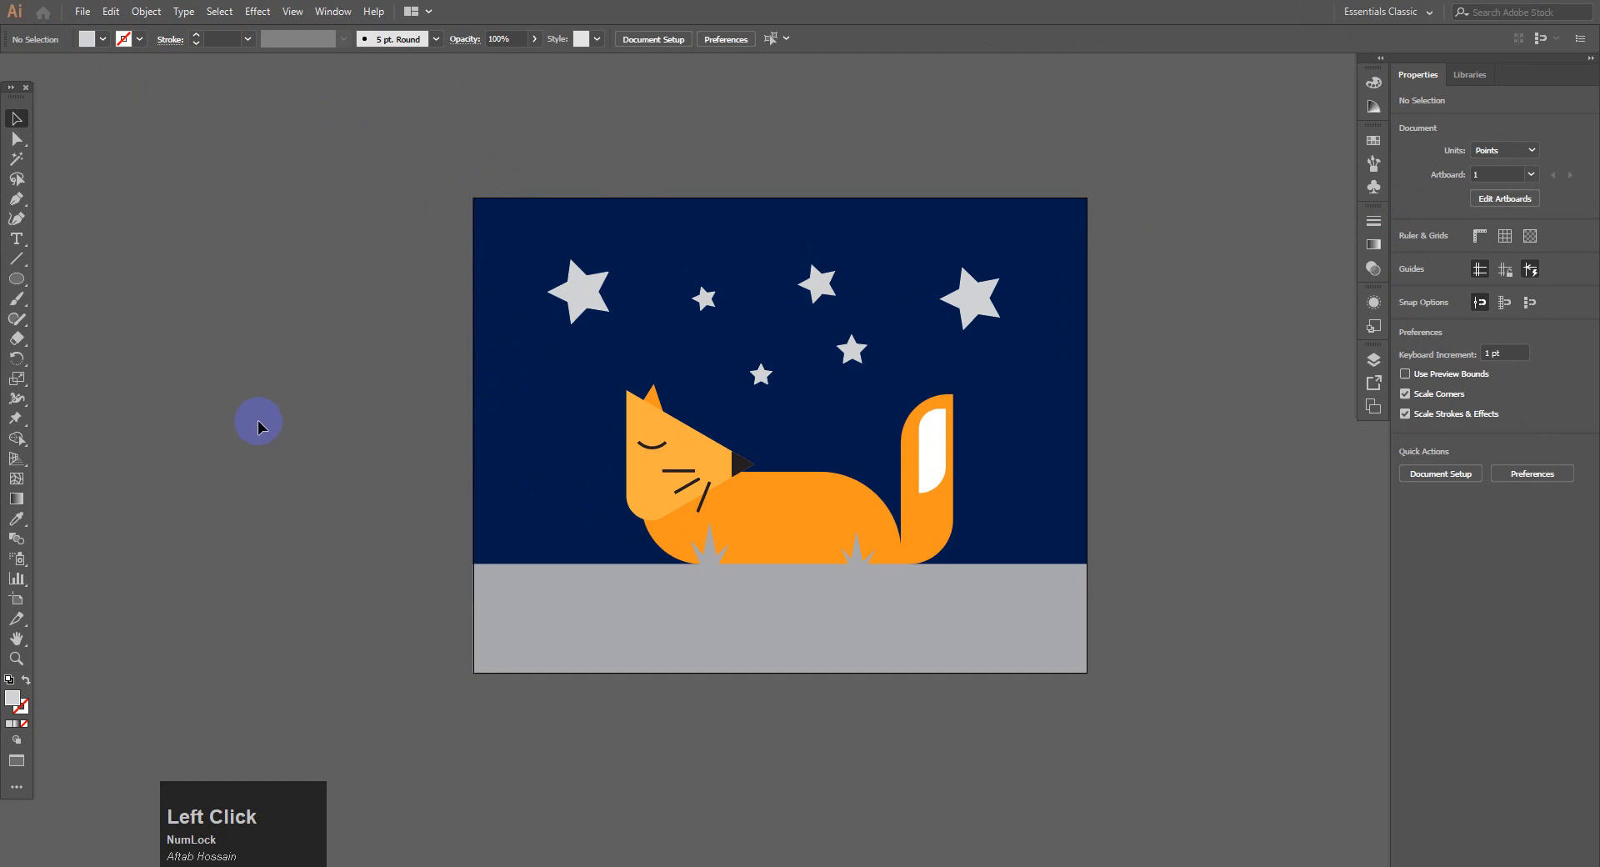
drag(383, 143, 494, 470)
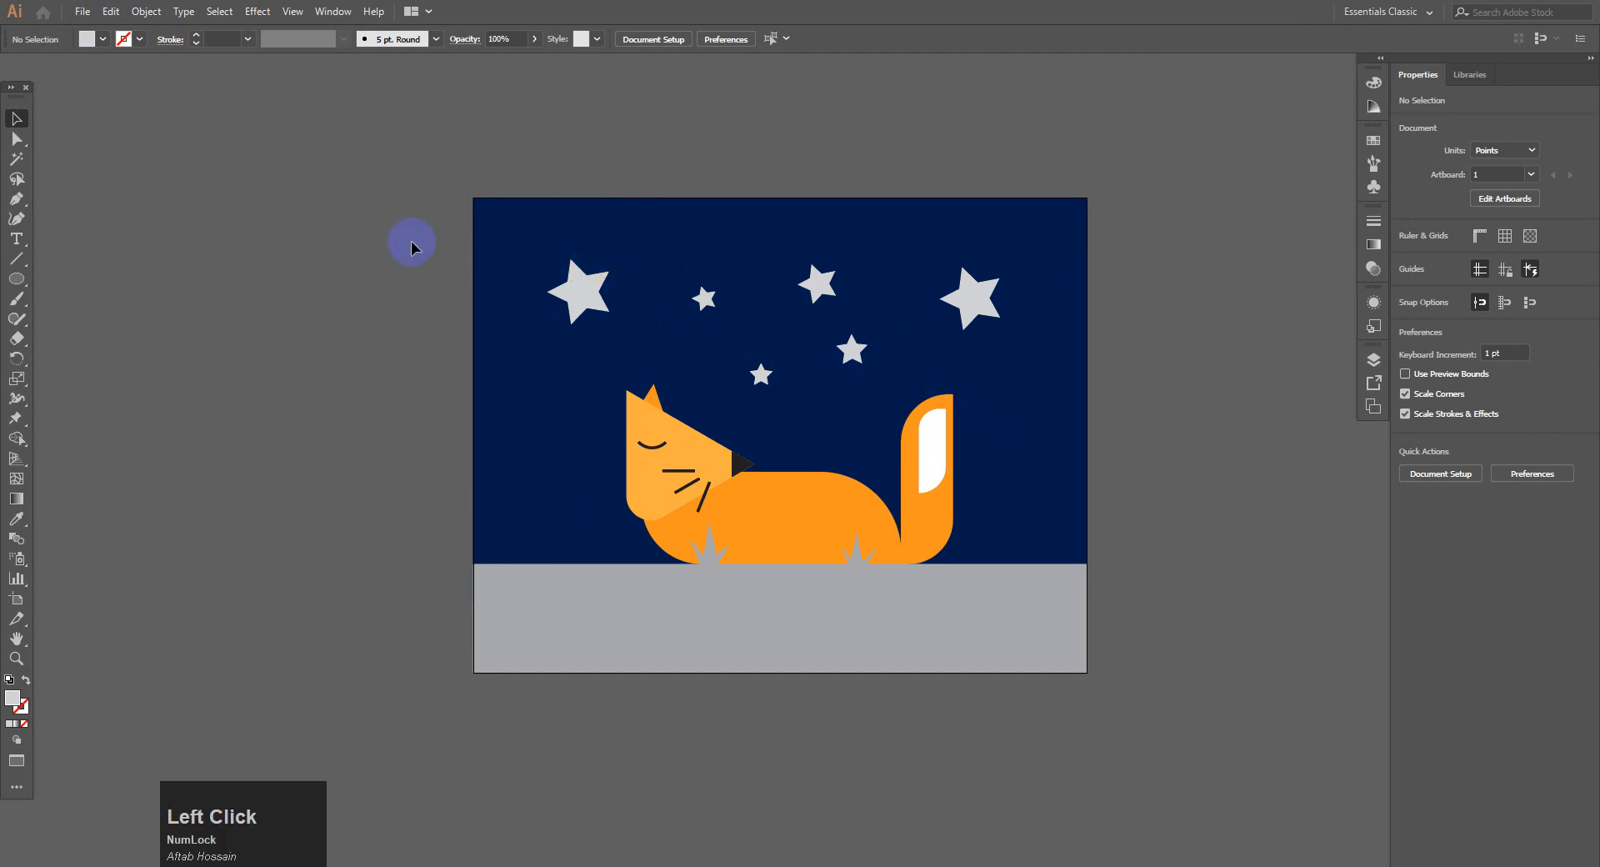
- Unlock all locked objects in the drawing
click(146, 11)
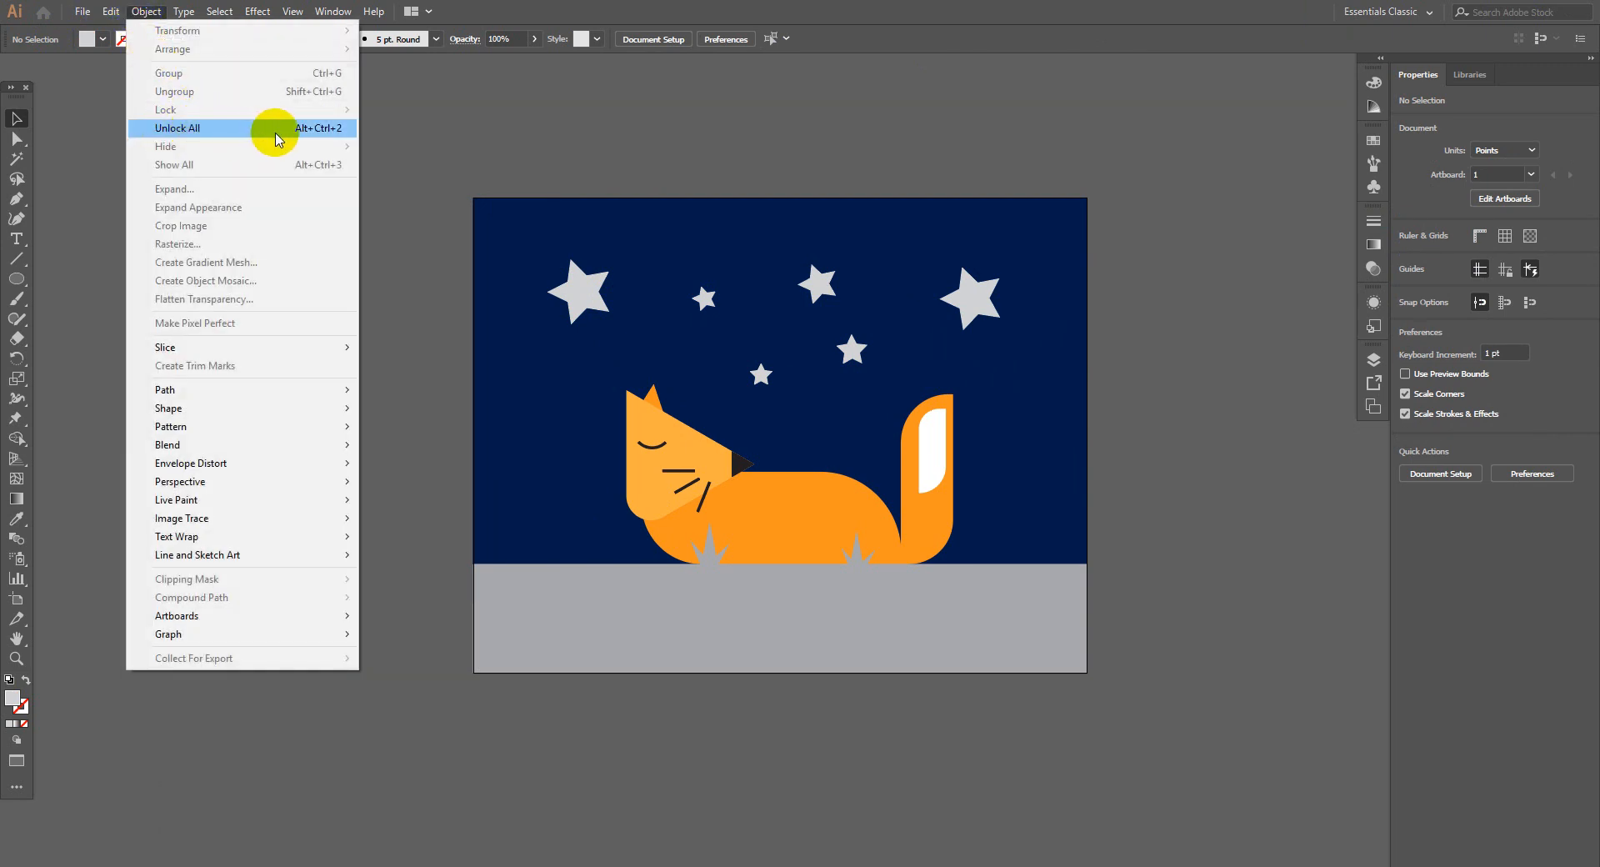
click(458, 133)
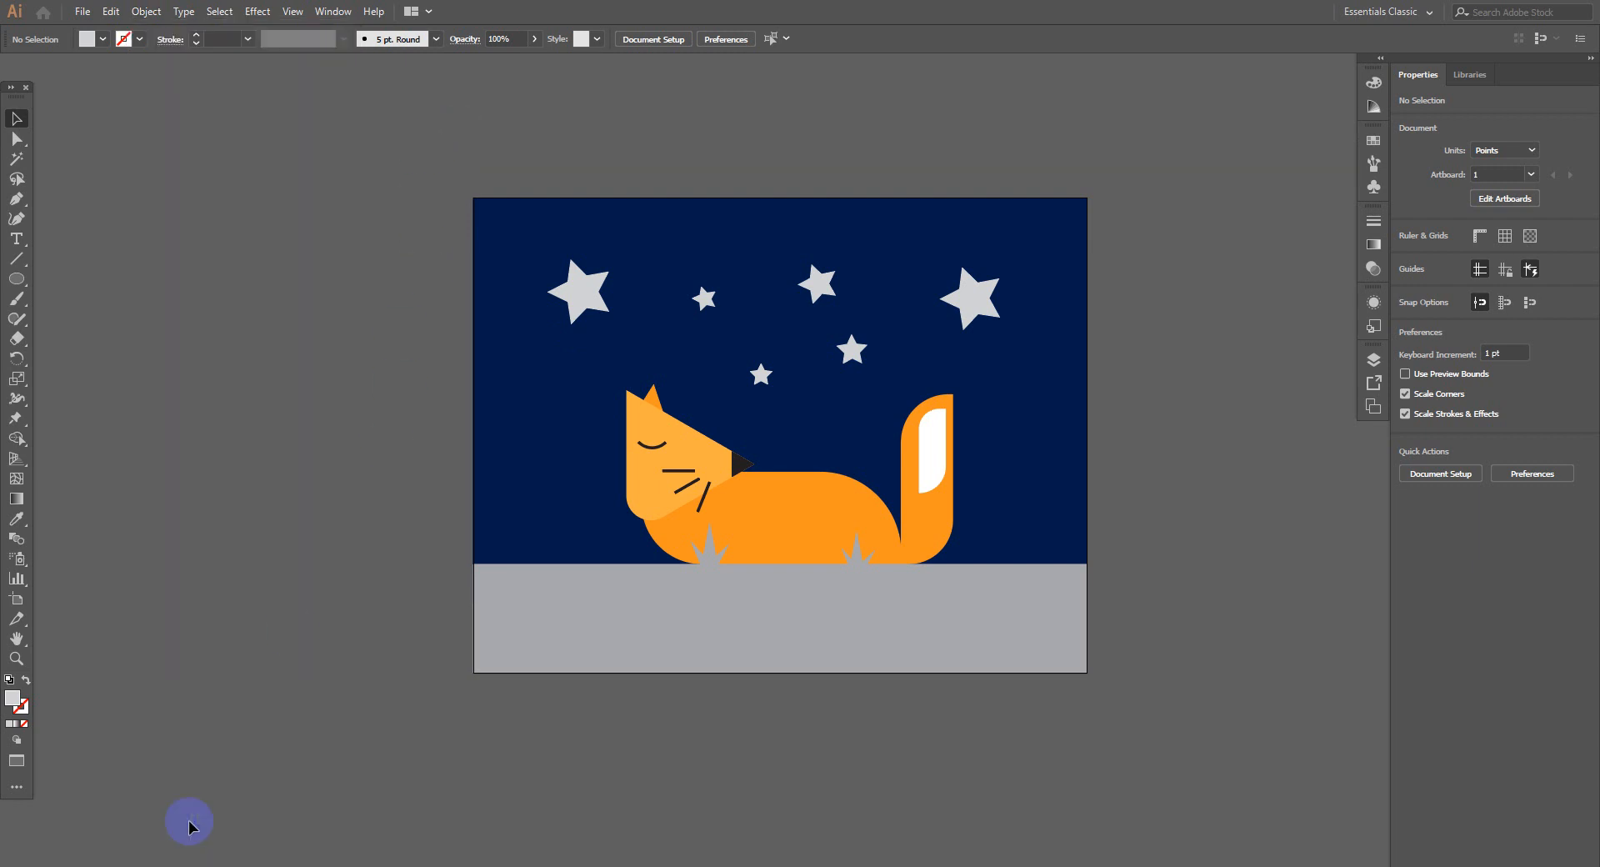
key(alt)
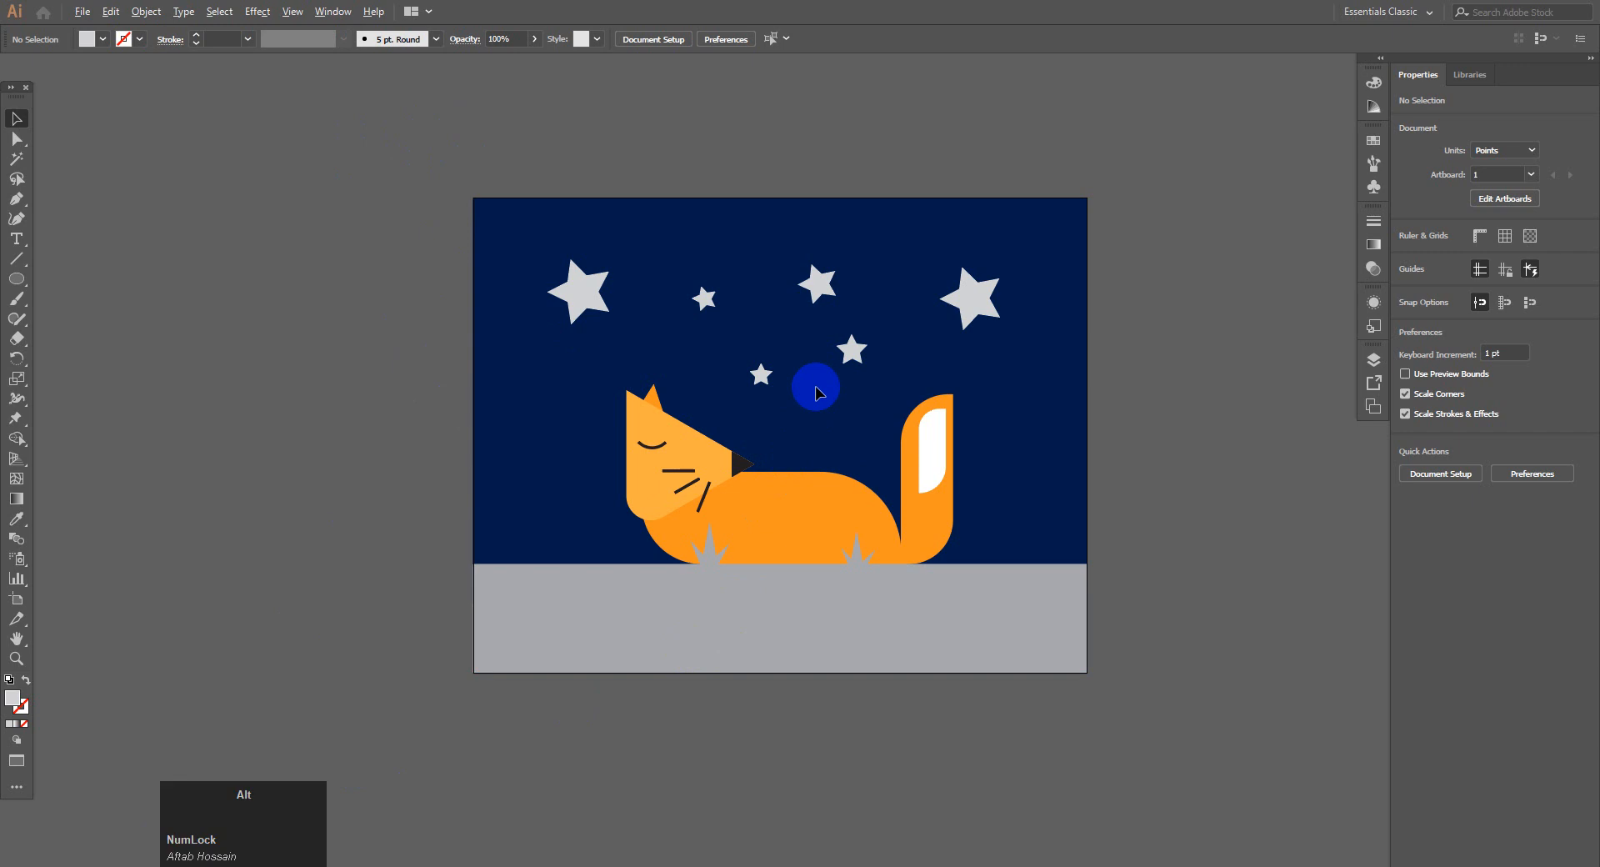
- Select the navy background rectangle behind the fox and lock it again
click(816, 393)
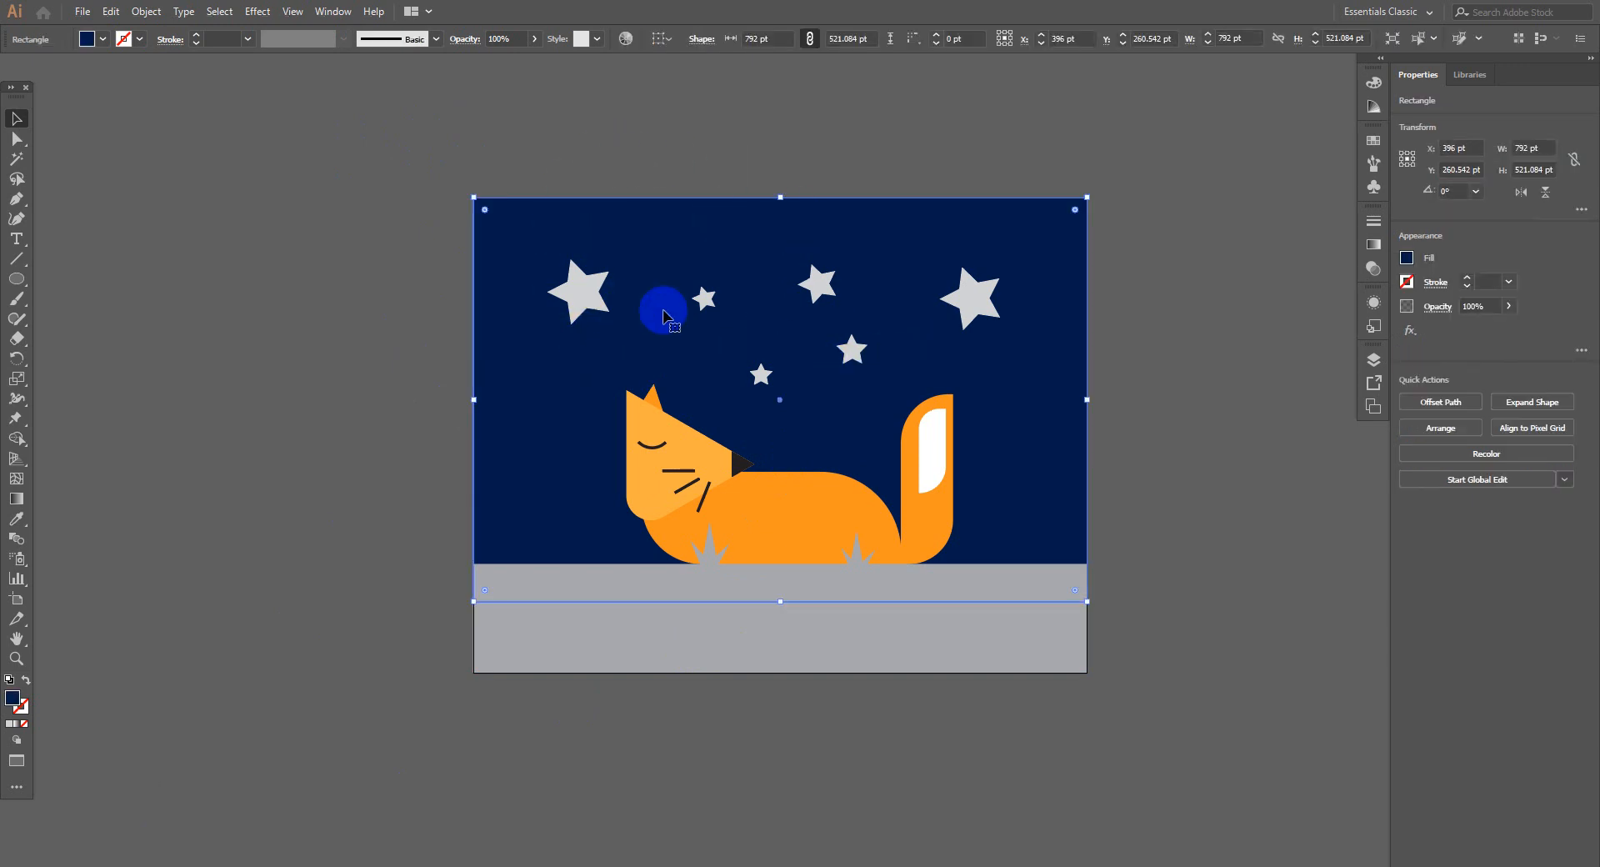
key(F2)
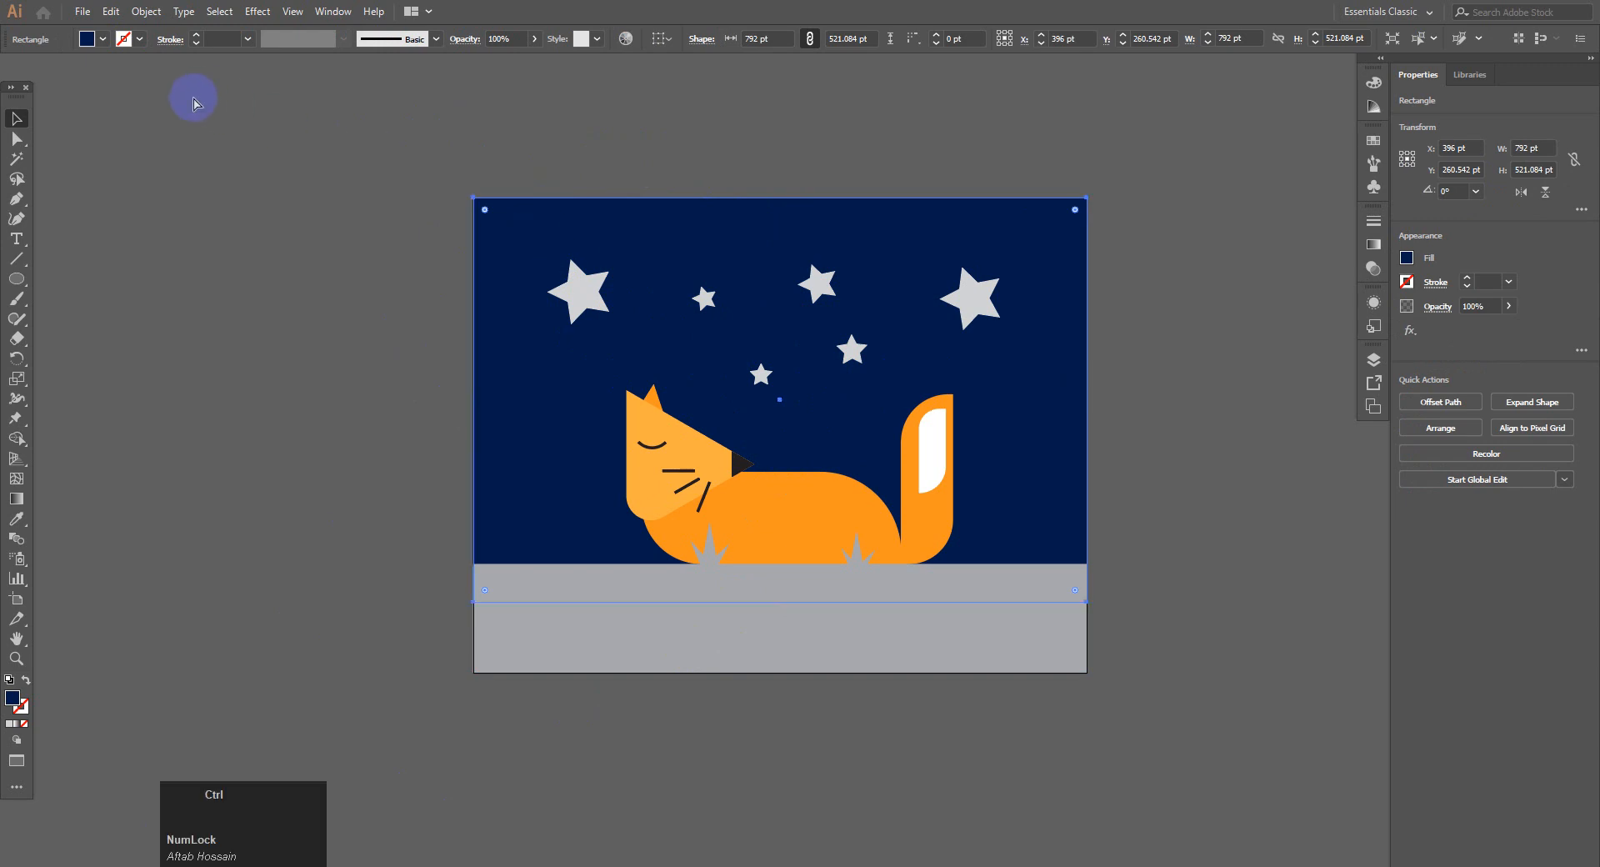
key(ctrl+2)
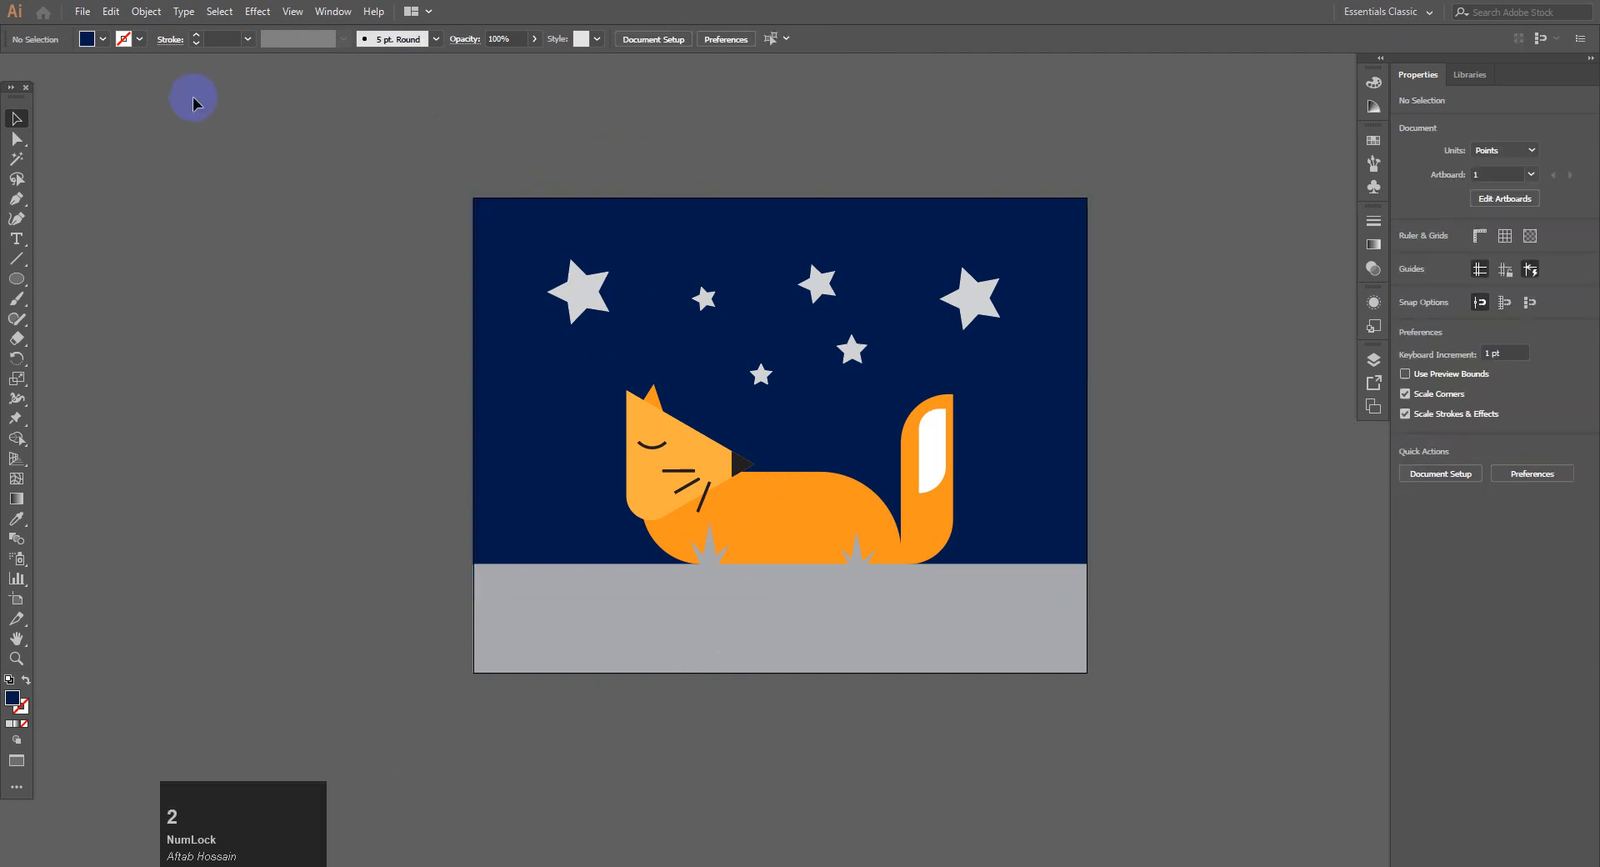
- Return the Sleeping Fox drawing from full-screen mode to its floating window
click(1211, 483)
key(ctrl+equal)
click(824, 488)
drag(823, 487, 850, 400)
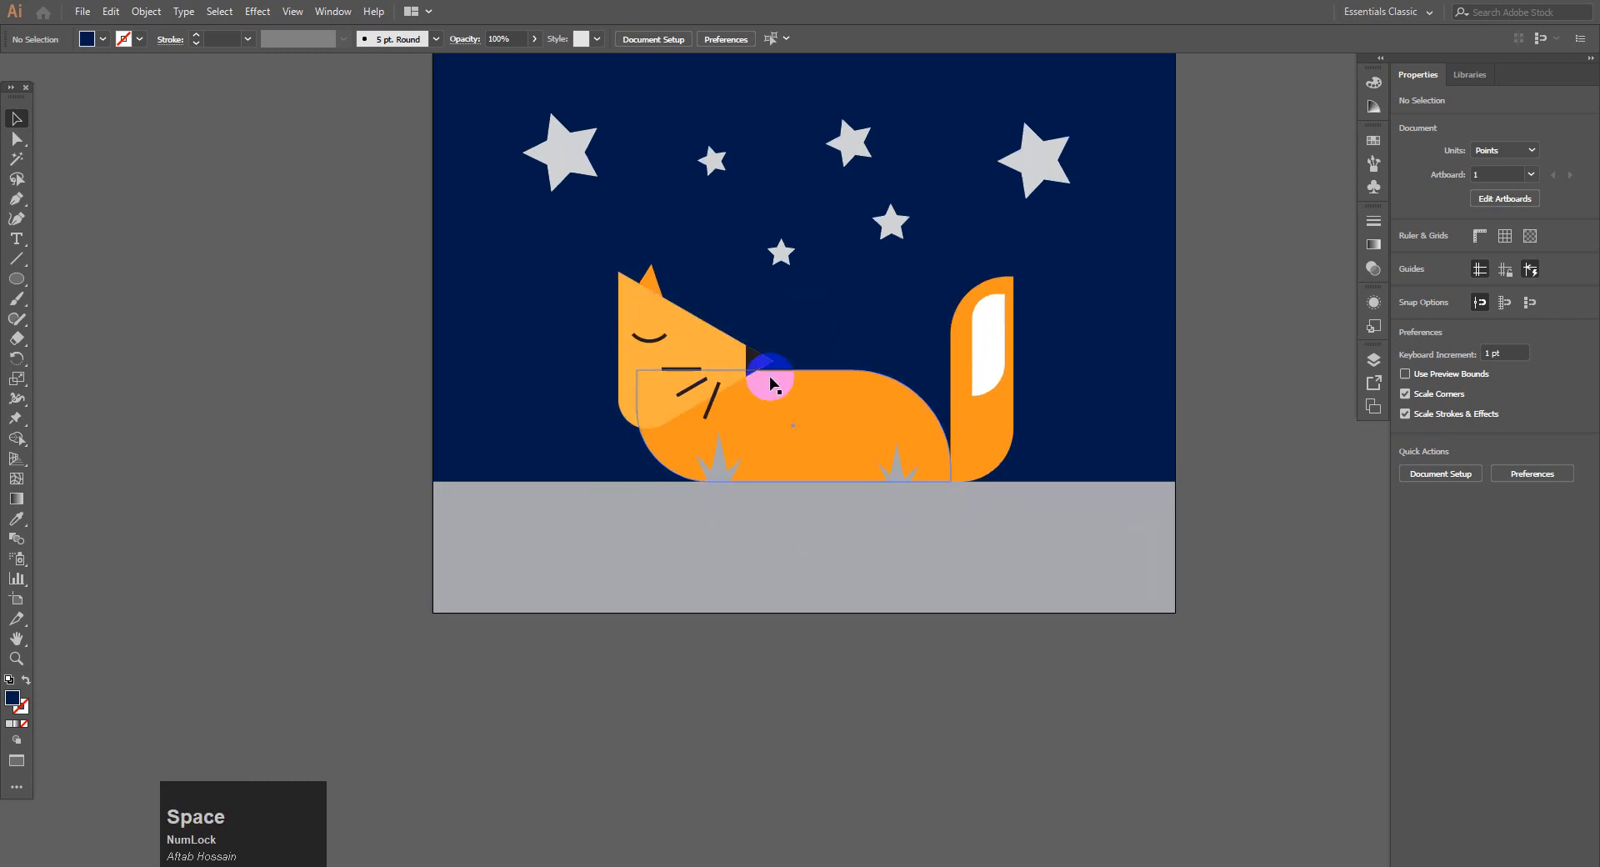
key(f)
key(f)
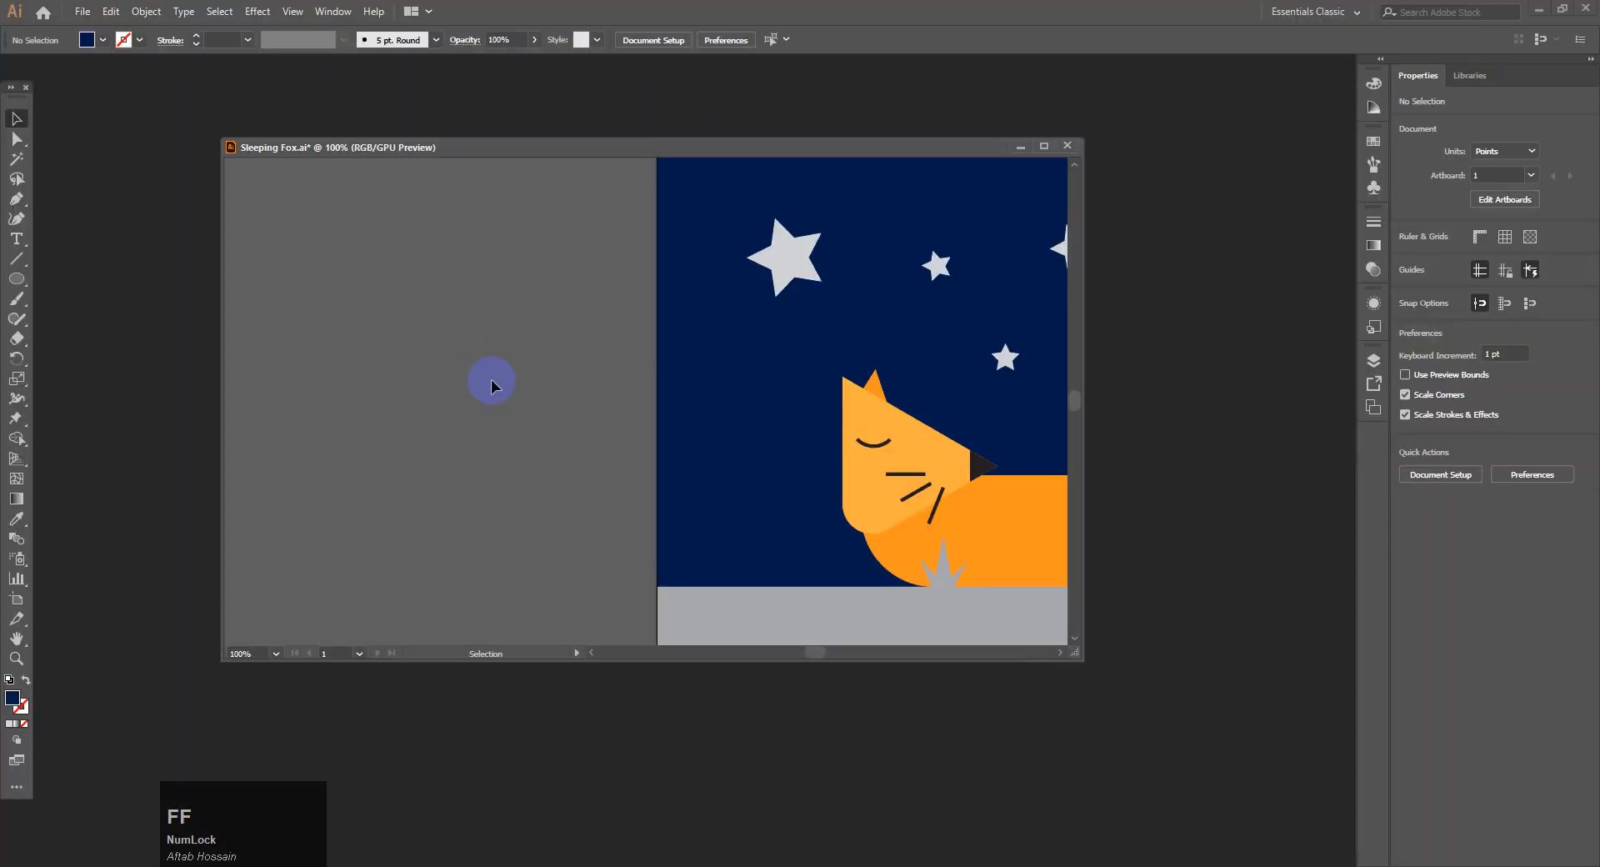
- Create a new landscape Letter document of 792 x 612 pt with one artboard
click(82, 11)
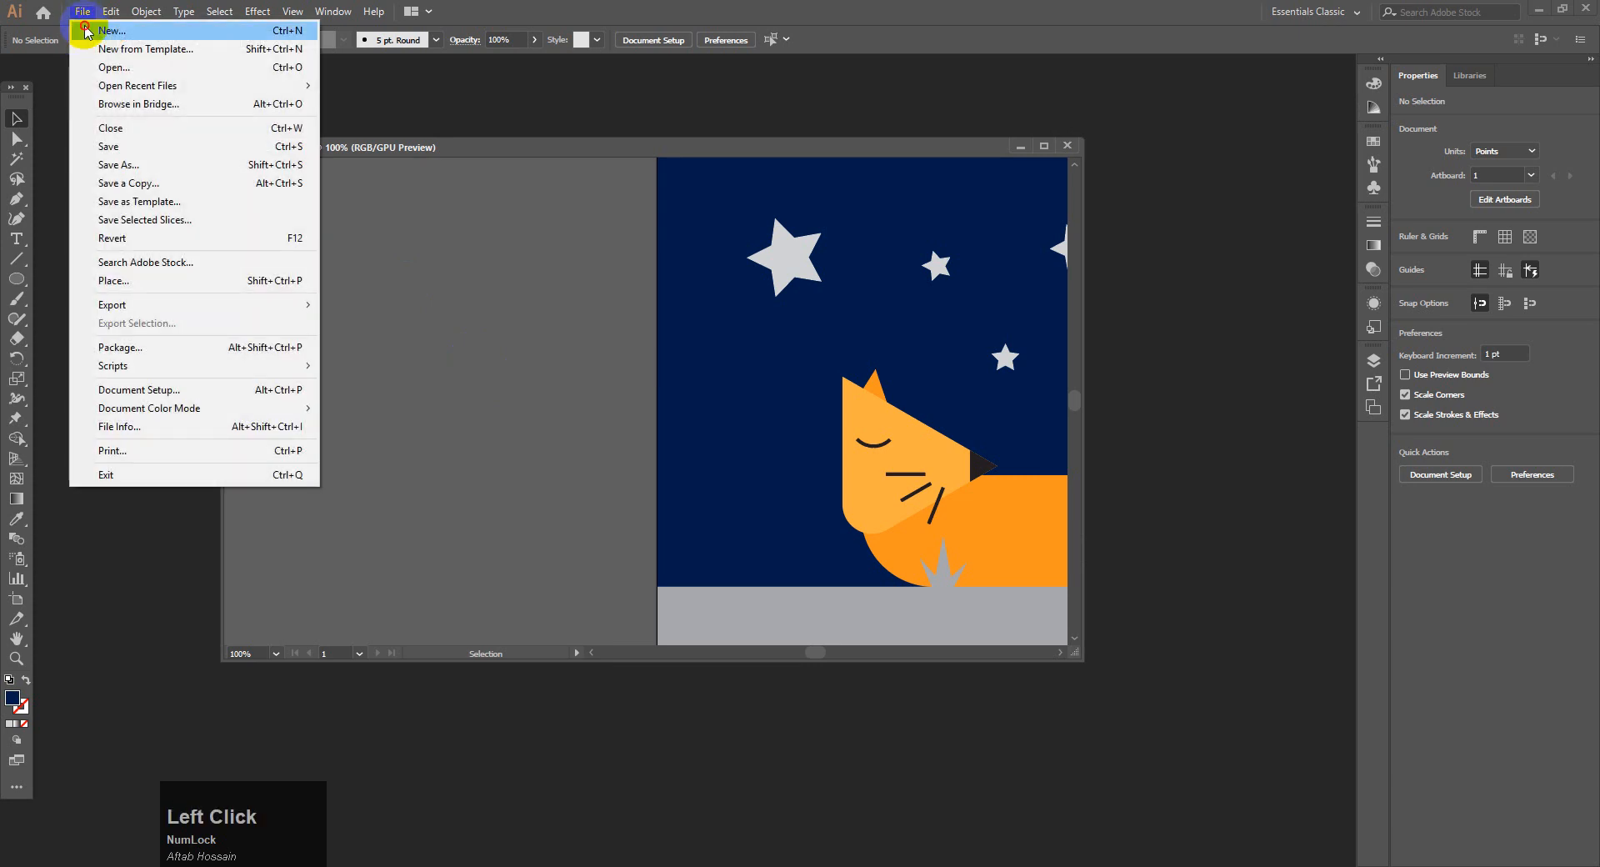
click(87, 32)
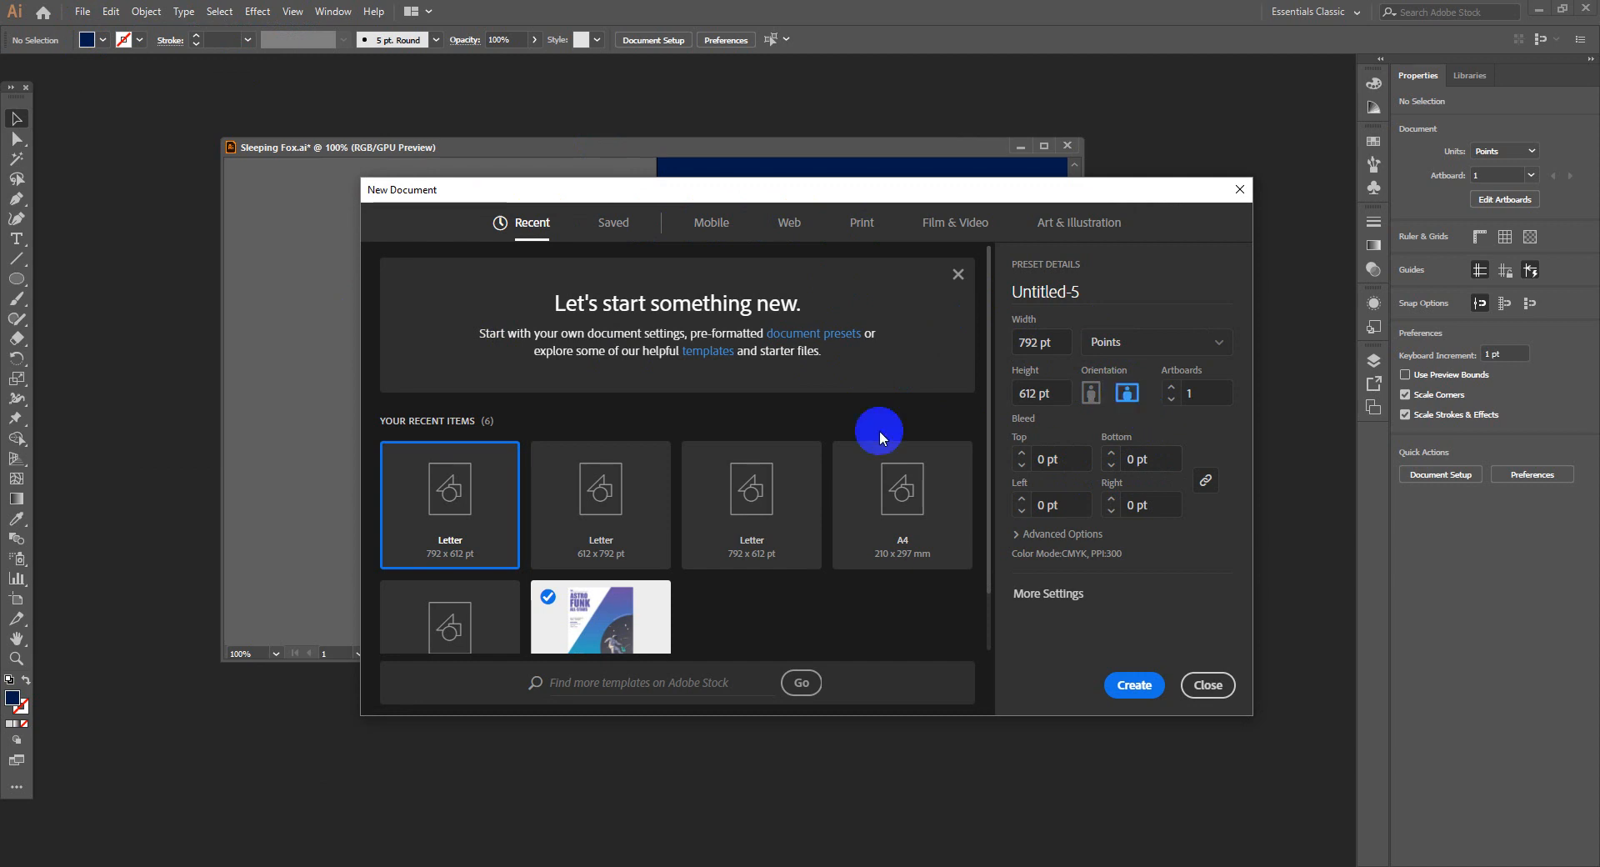
click(1138, 683)
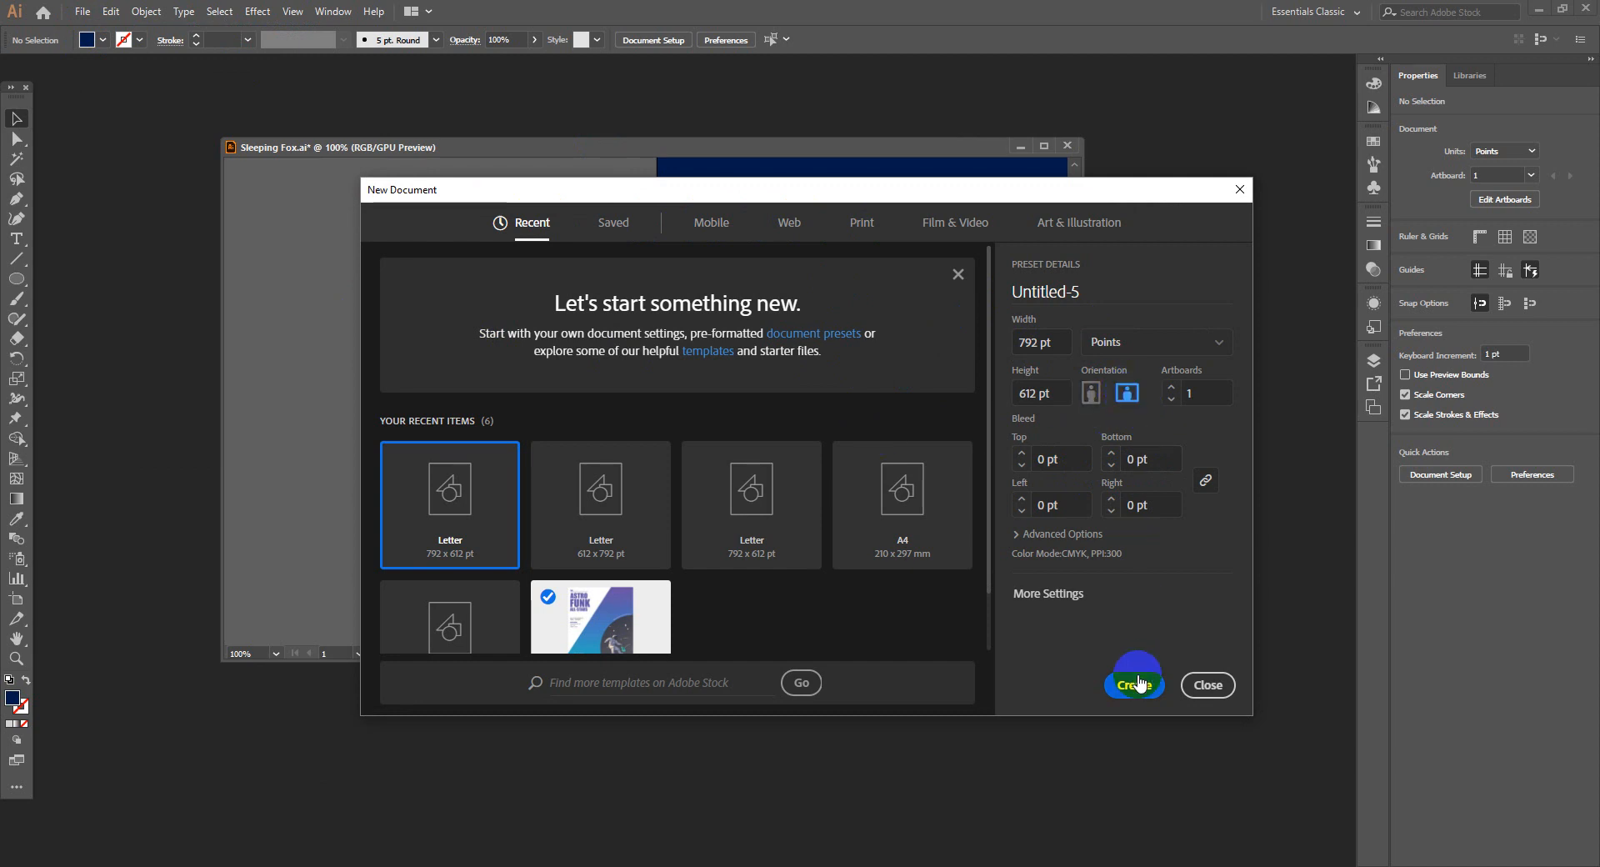
- Rearrange the new document's window by maximizing it and restoring it to a floating window
drag(556, 171, 698, 98)
drag(550, 144, 371, 311)
click(851, 313)
drag(1150, 100, 862, 122)
click(1130, 120)
key(space)
drag(554, 196, 713, 336)
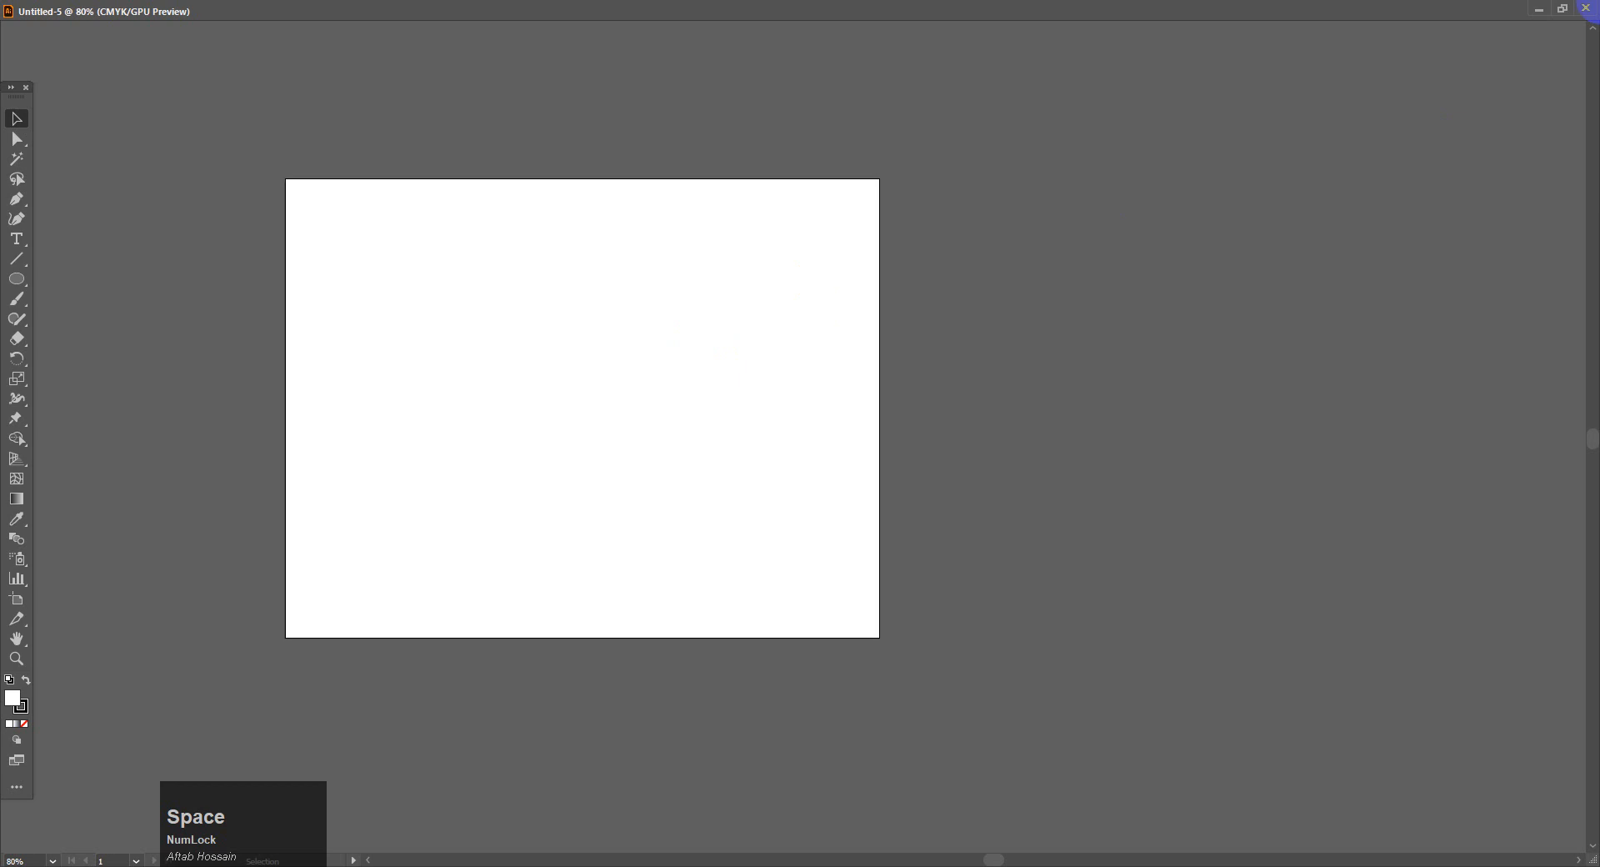
click(1561, 15)
key(space)
drag(911, 411, 711, 282)
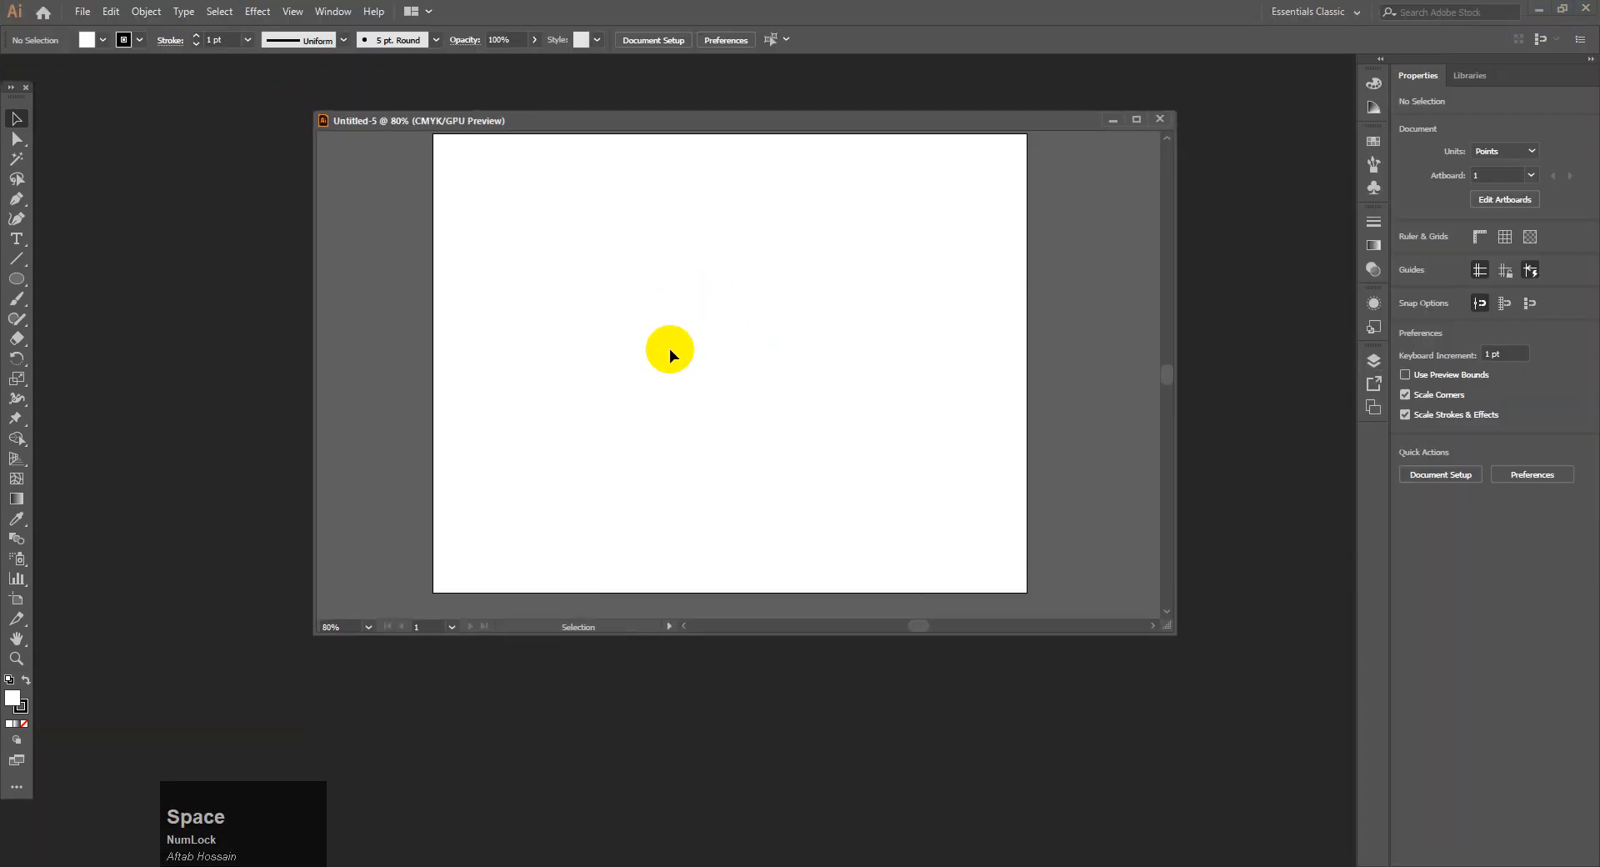
- Tear off the shape tools as a floating palette and dock the Untitled-5 document as a tab
drag(17, 281, 1092, 222)
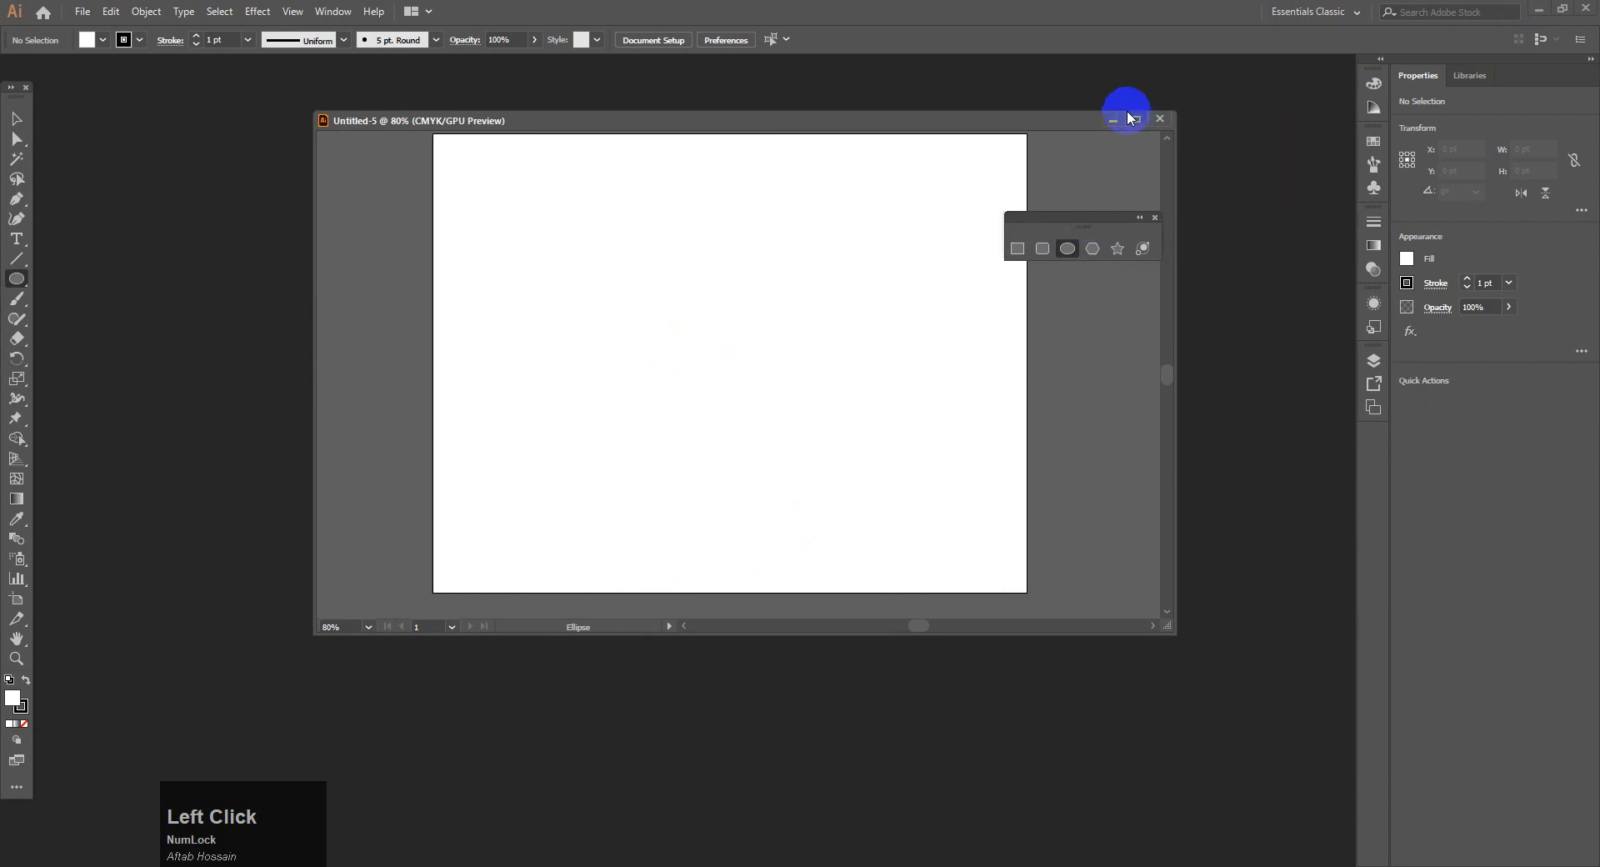
drag(1011, 124, 1008, 70)
- Draw a rectangle about 256 x 222 pt near the middle of the blank artboard
key(space)
drag(535, 222, 697, 371)
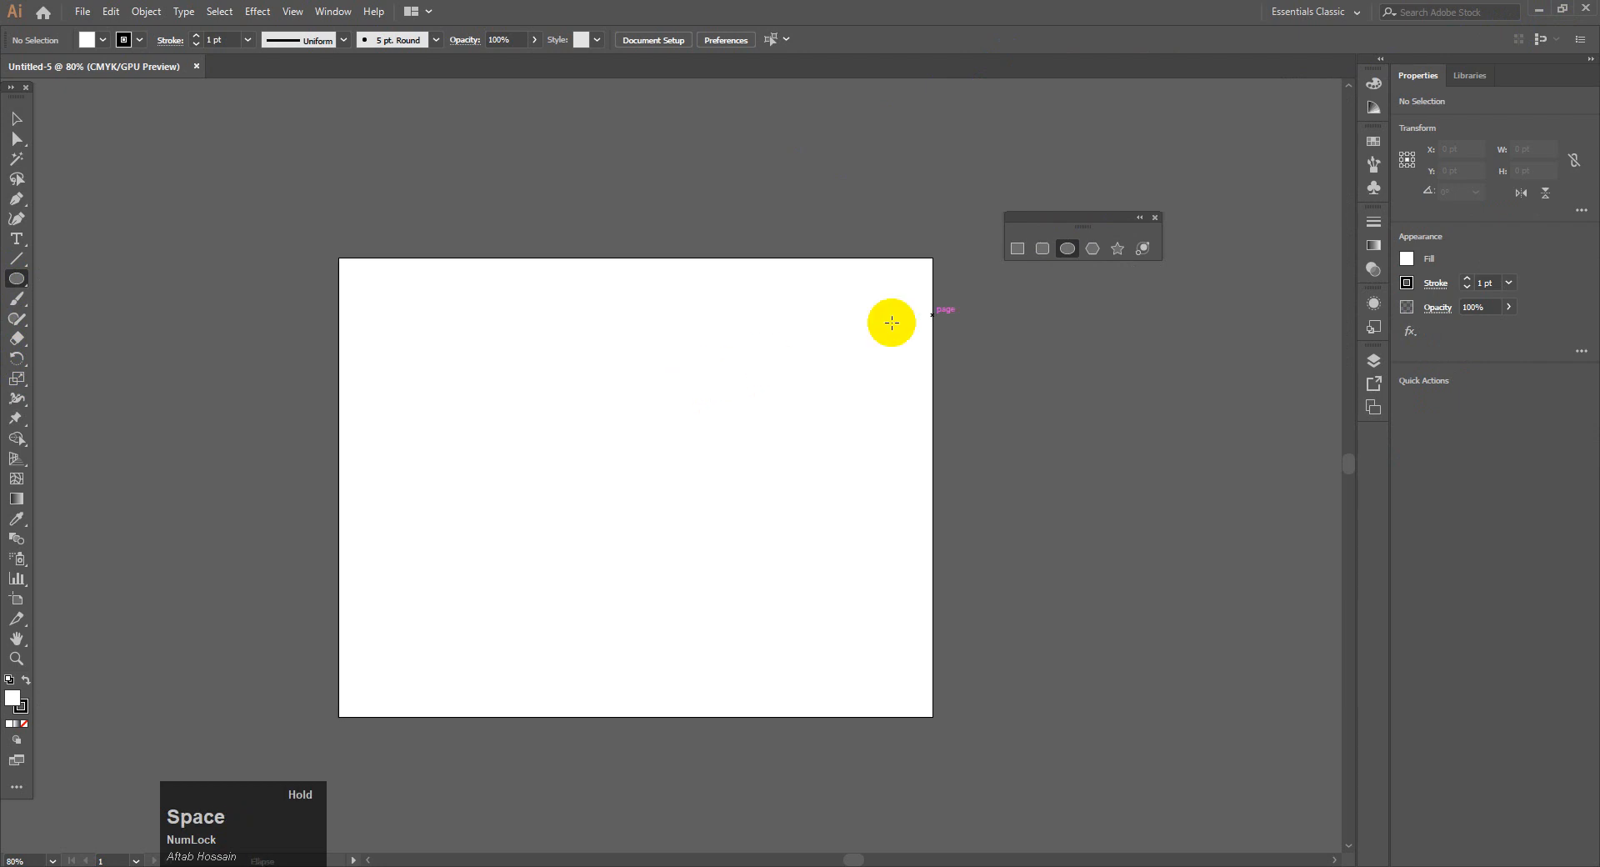
click(1018, 249)
drag(531, 380, 722, 547)
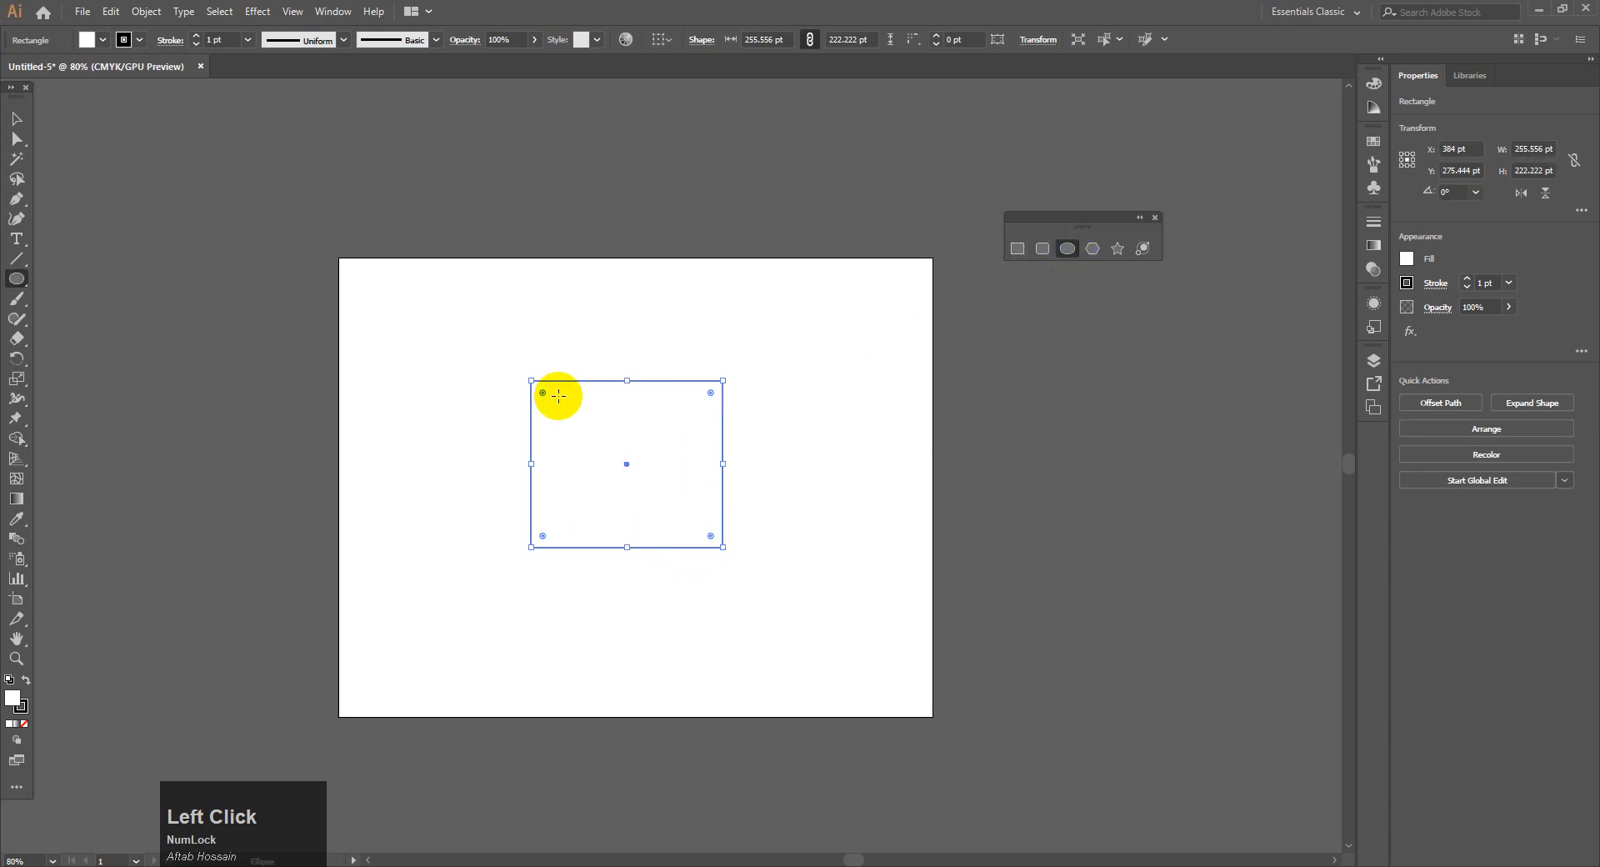
- Draw an ellipse about 179 x 214 pt overlapping the rectangle's upper edge, undoing the first attempt
drag(562, 310, 696, 450)
key(ctrl+z)
drag(555, 304, 688, 463)
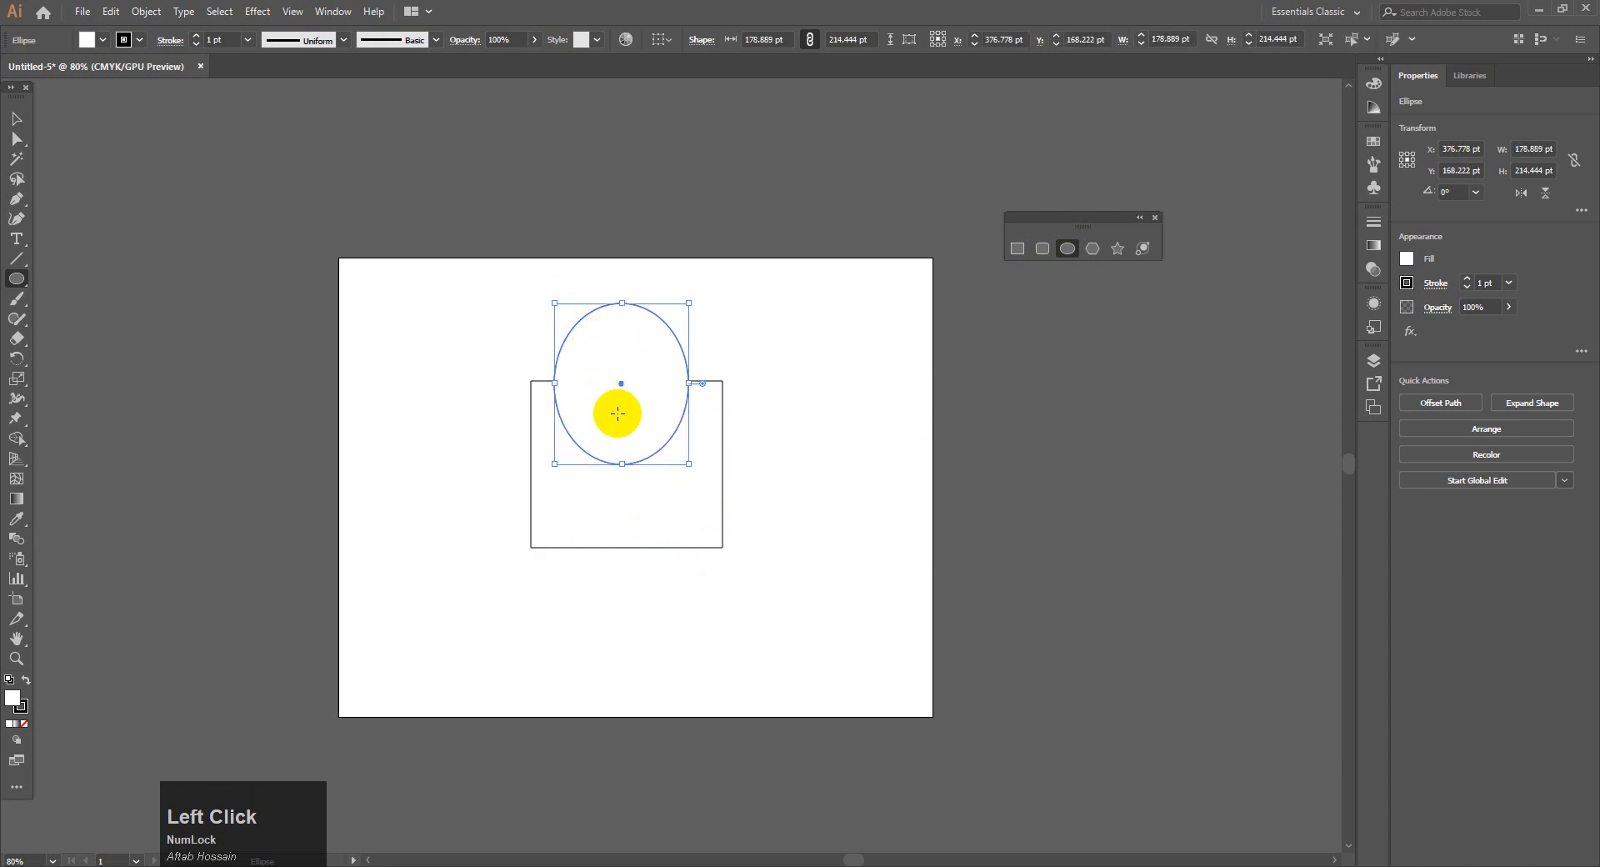
- Undo the ellipse and draw a perfect circle about 204 pt in diameter overlapping the rectangle's upper edge
drag(760, 312, 849, 381)
key(ctrl+z)
key(ctrl+z)
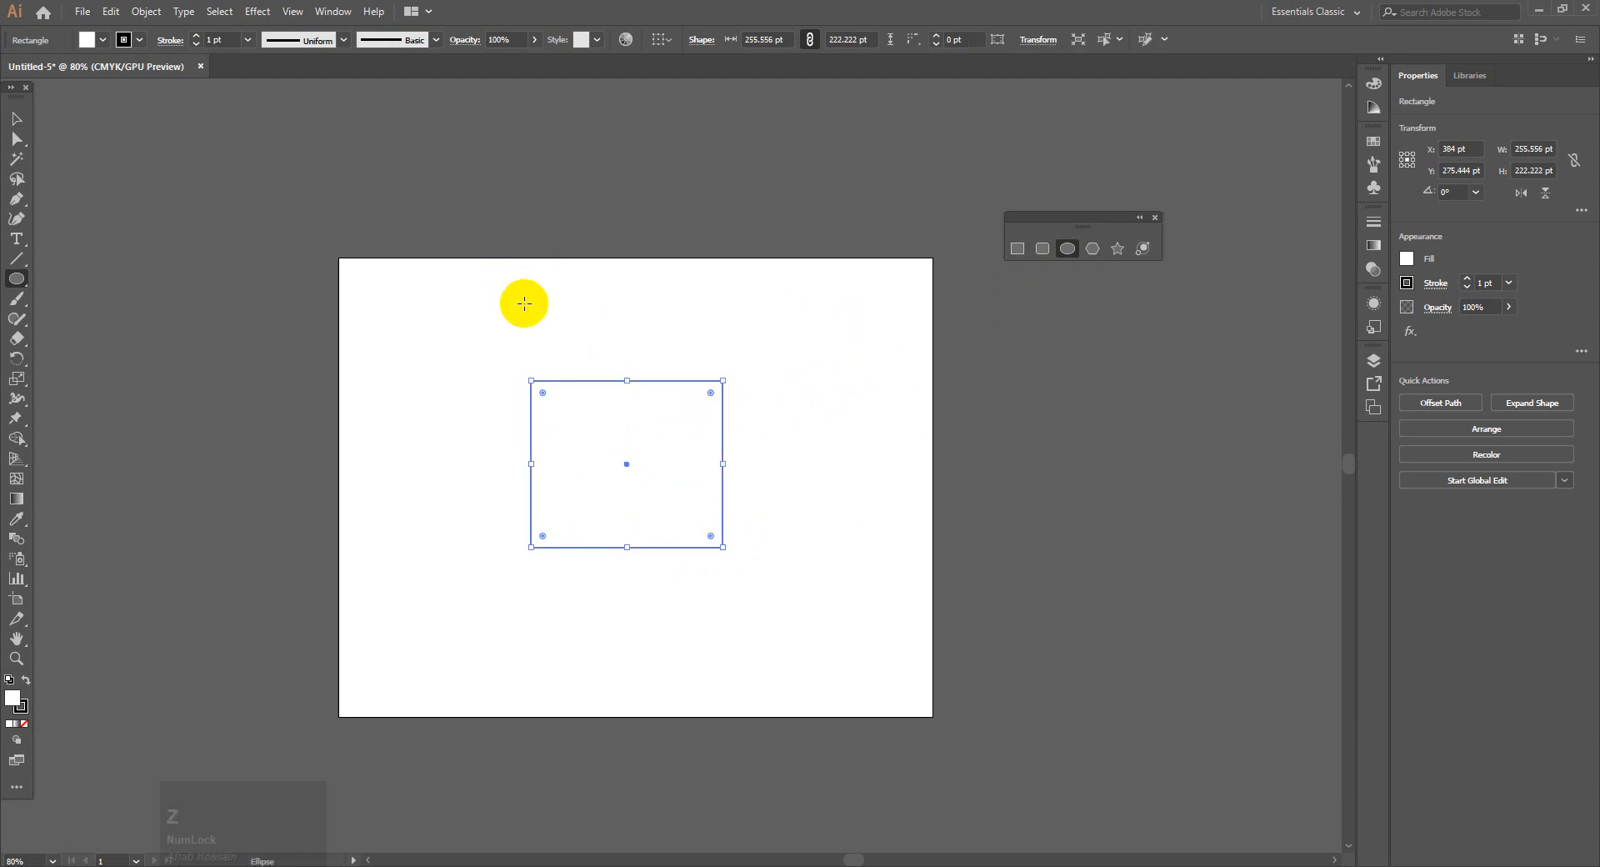
drag(540, 299, 694, 452)
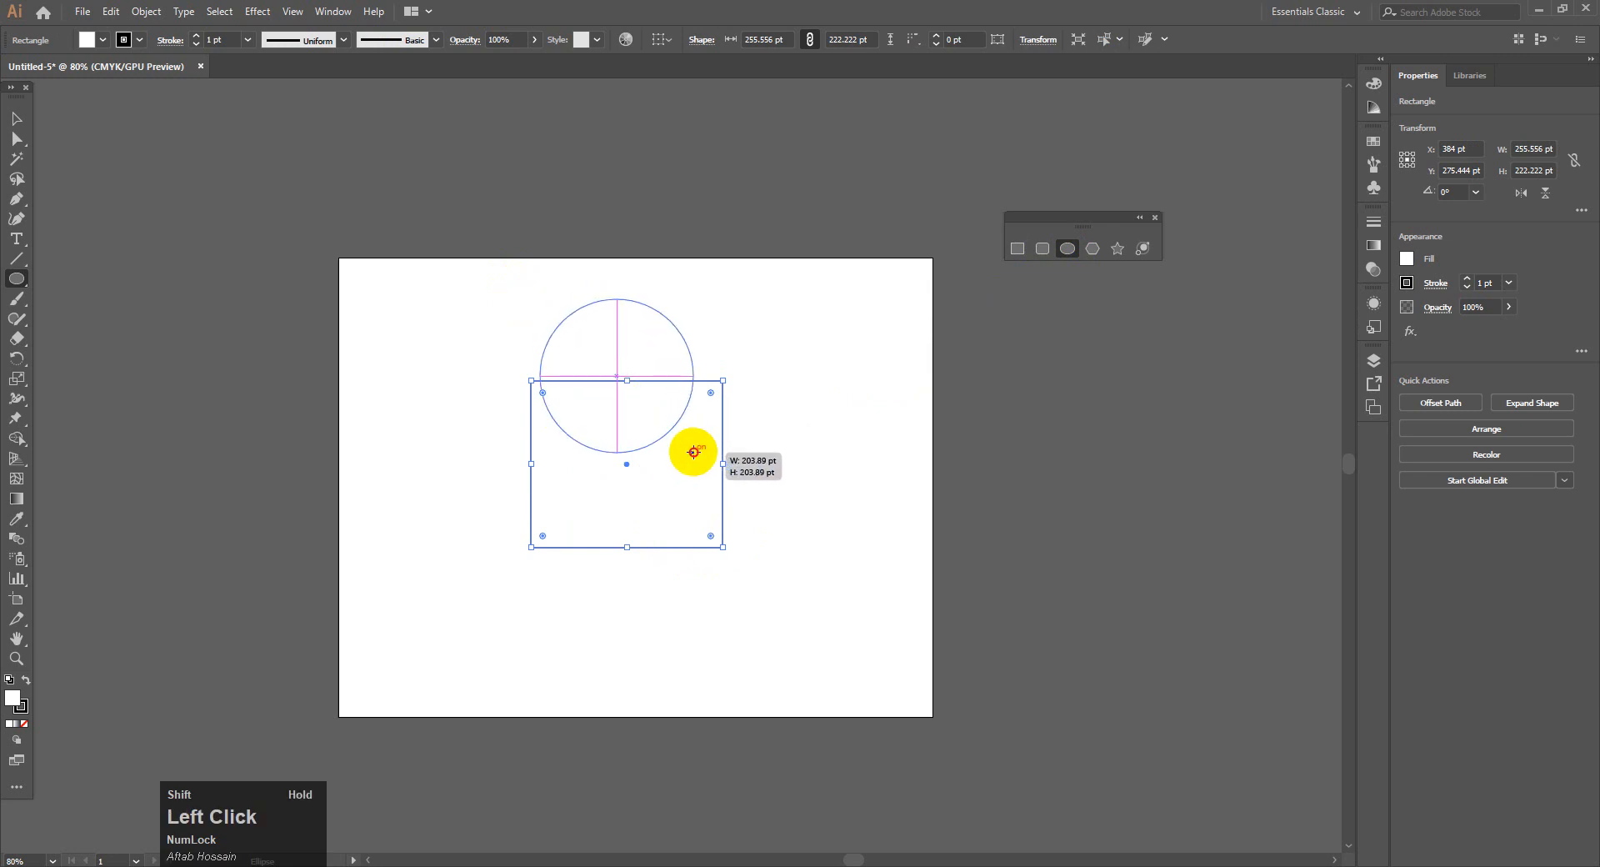
drag(693, 451, 703, 430)
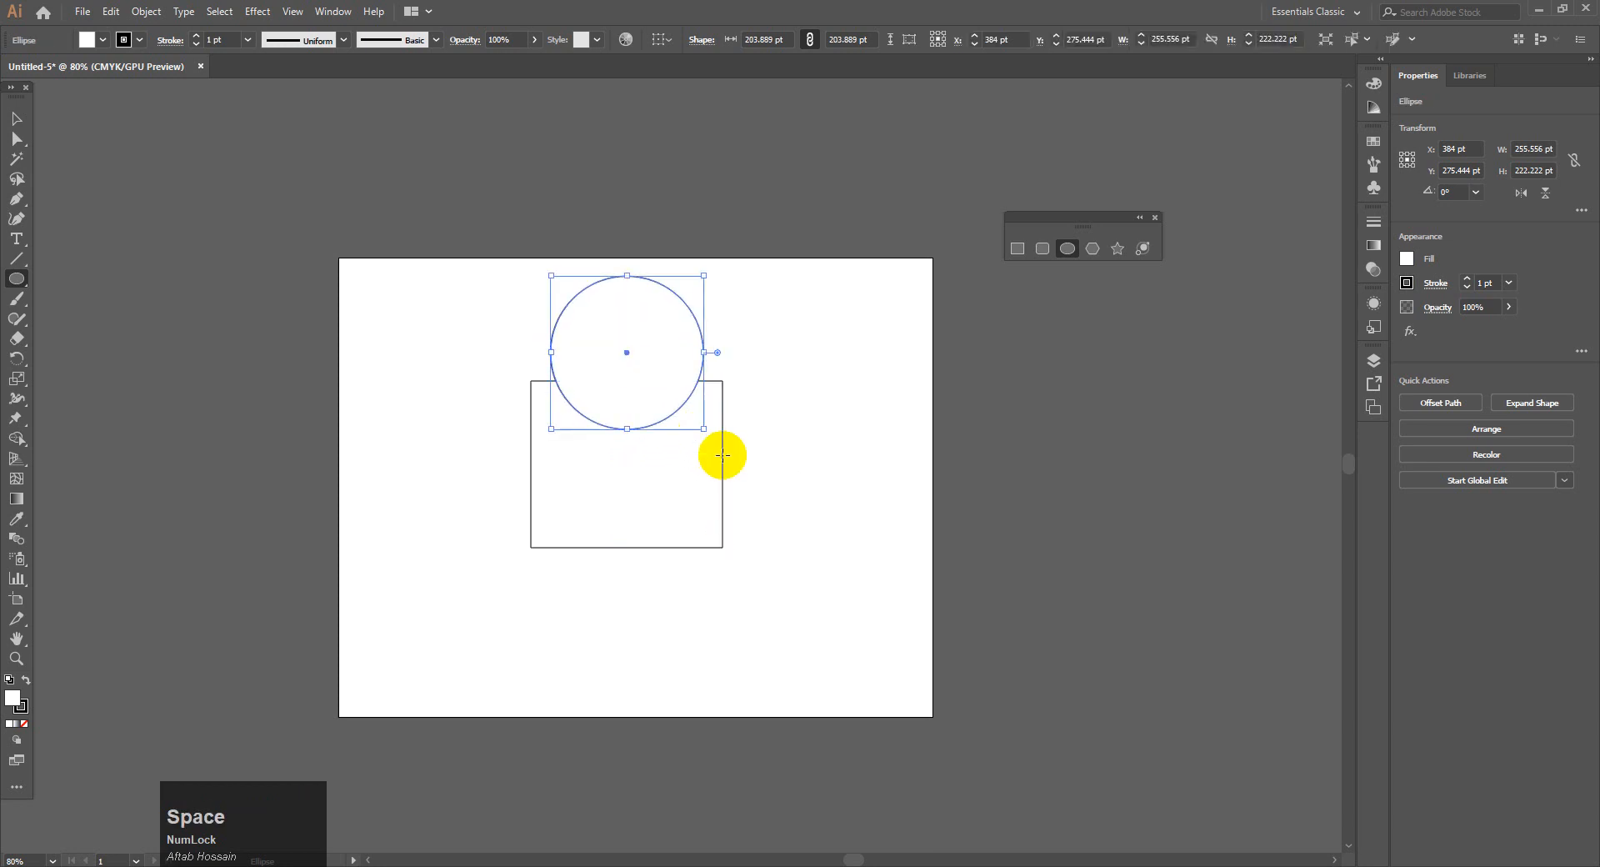
click(28, 125)
click(871, 475)
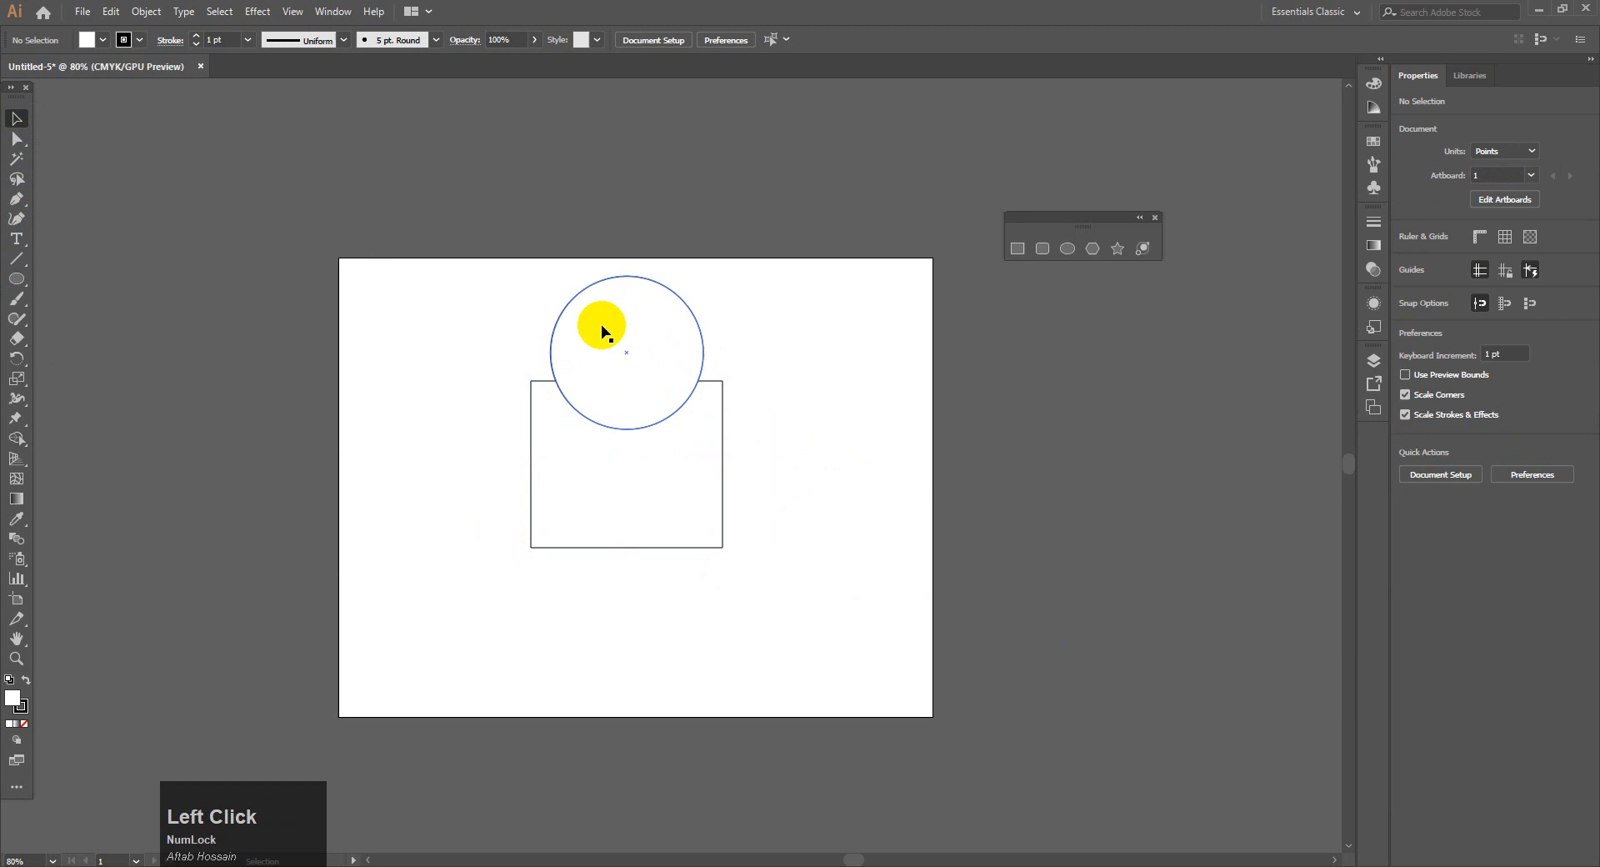
- Try a CMYK Green fill on the circle
click(585, 298)
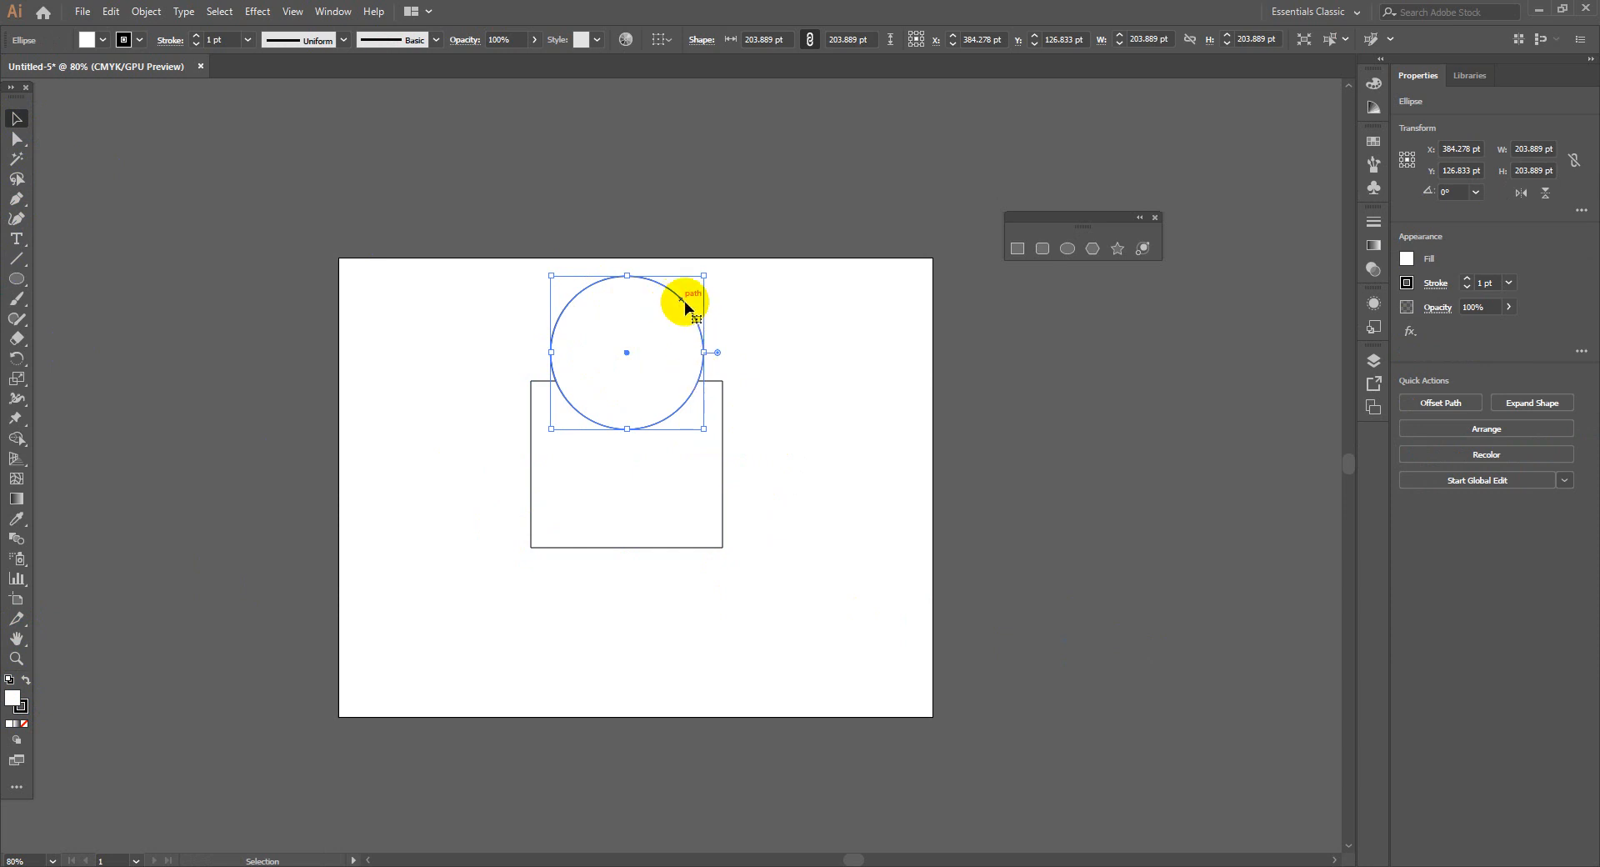
click(1407, 258)
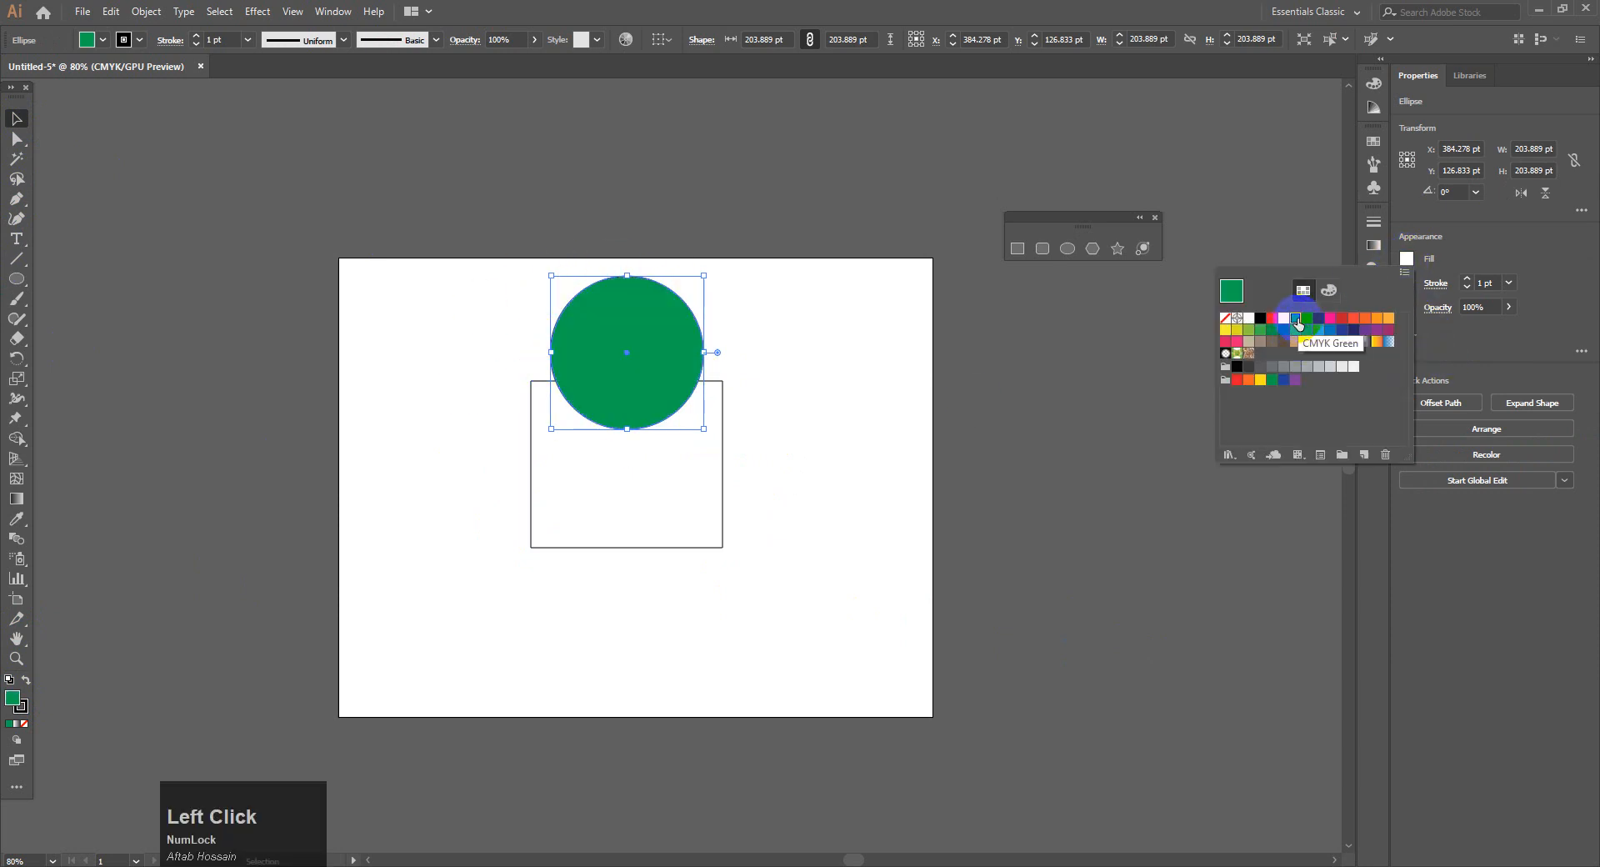
click(617, 257)
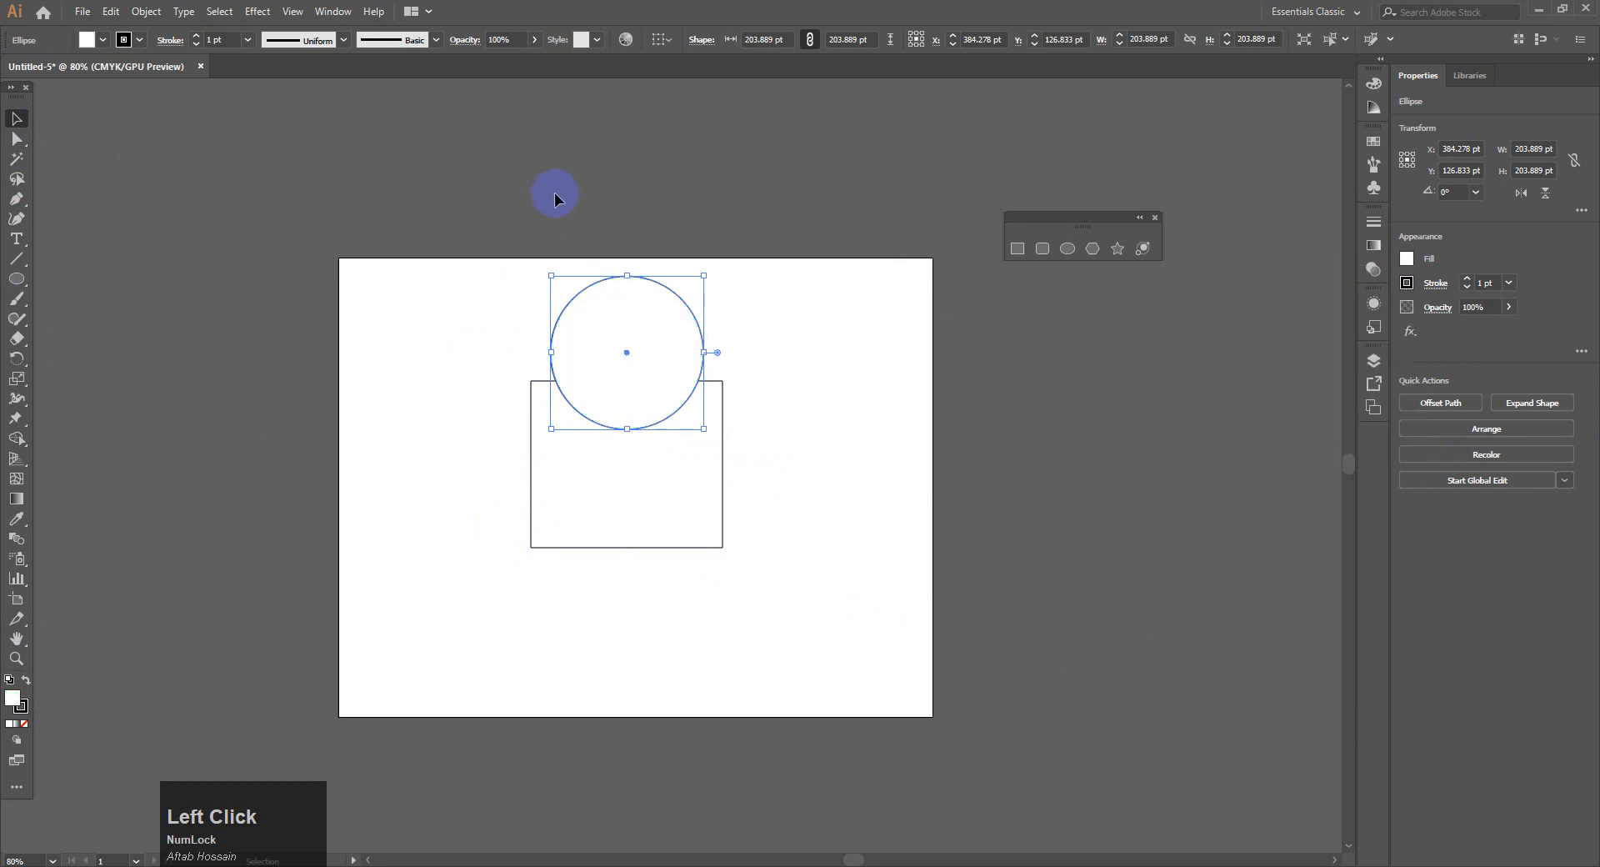
click(971, 400)
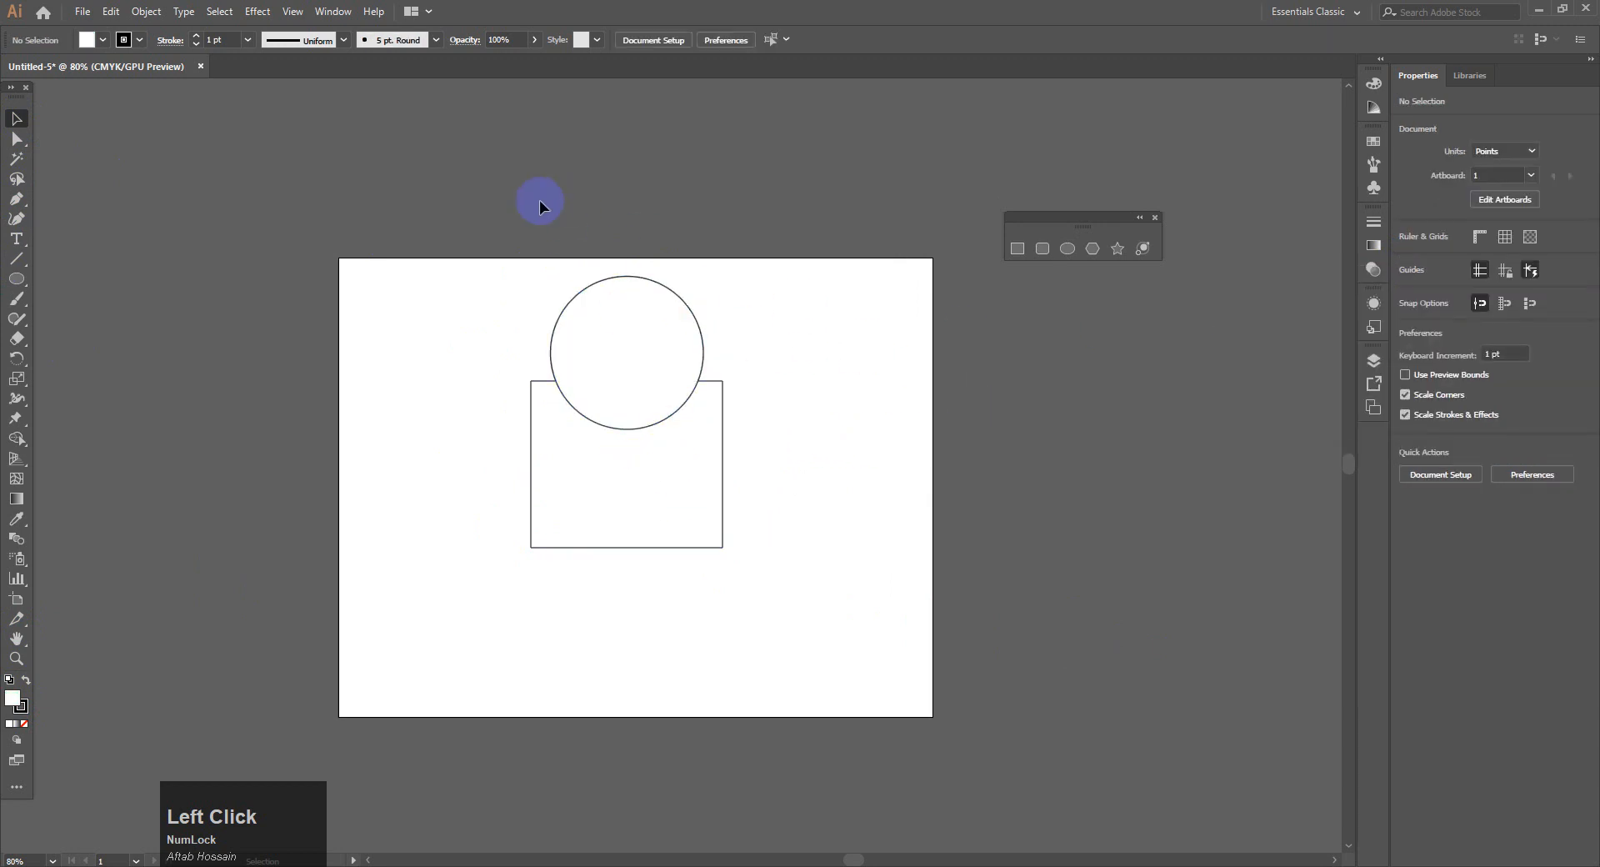
- Paste a copy of the circle, scale it down to about 156 pt and centre it on the rectangle's lower-left corner
click(617, 374)
key(ctrl)
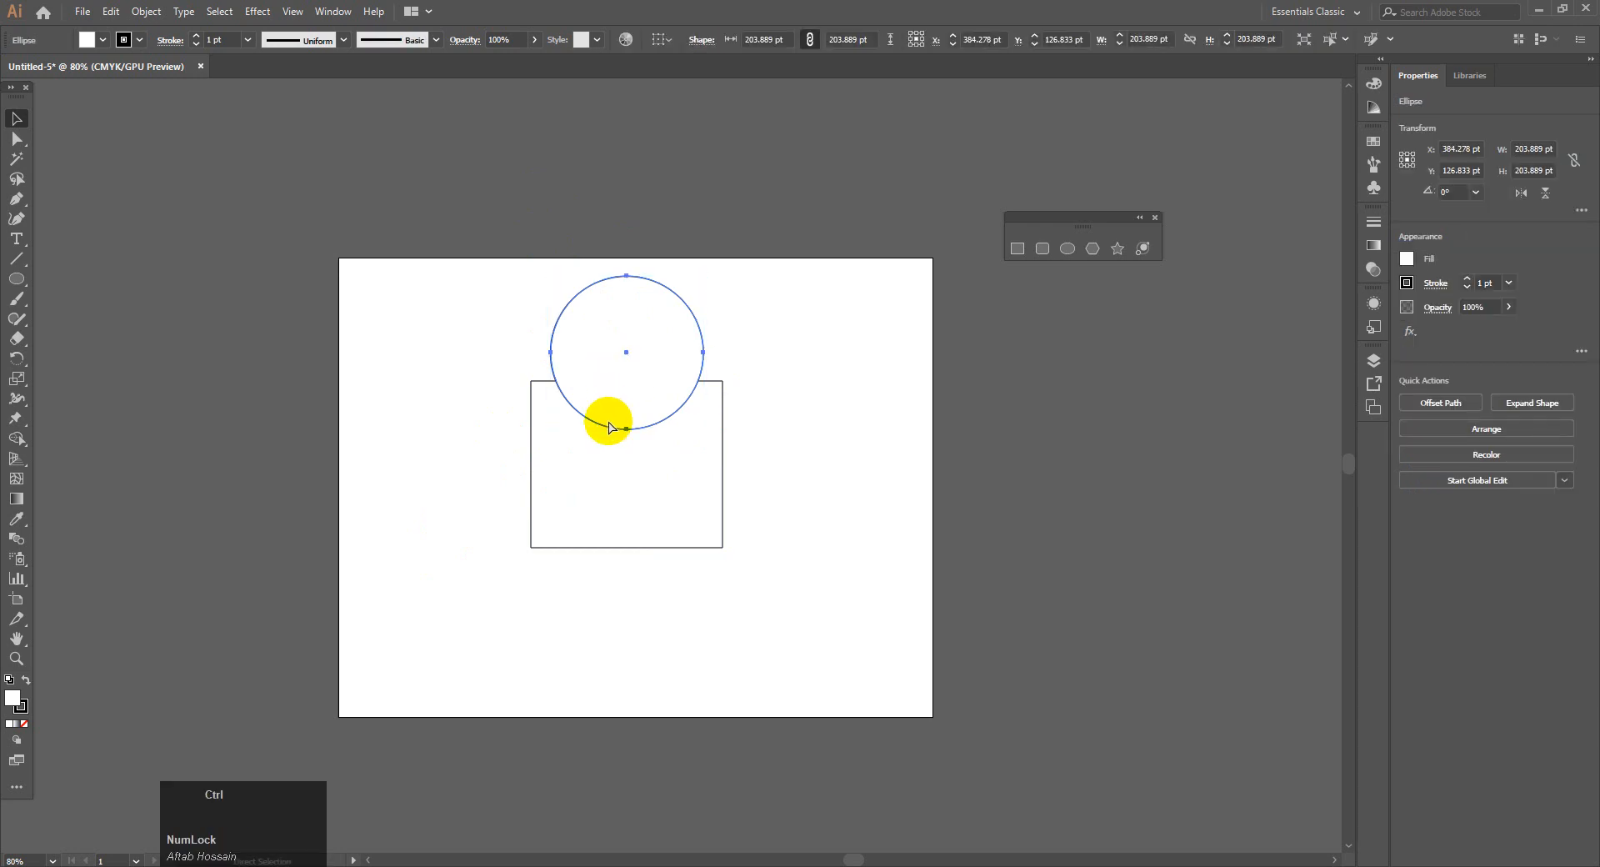
key(ctrl+v)
drag(629, 439, 485, 511)
drag(447, 440, 534, 508)
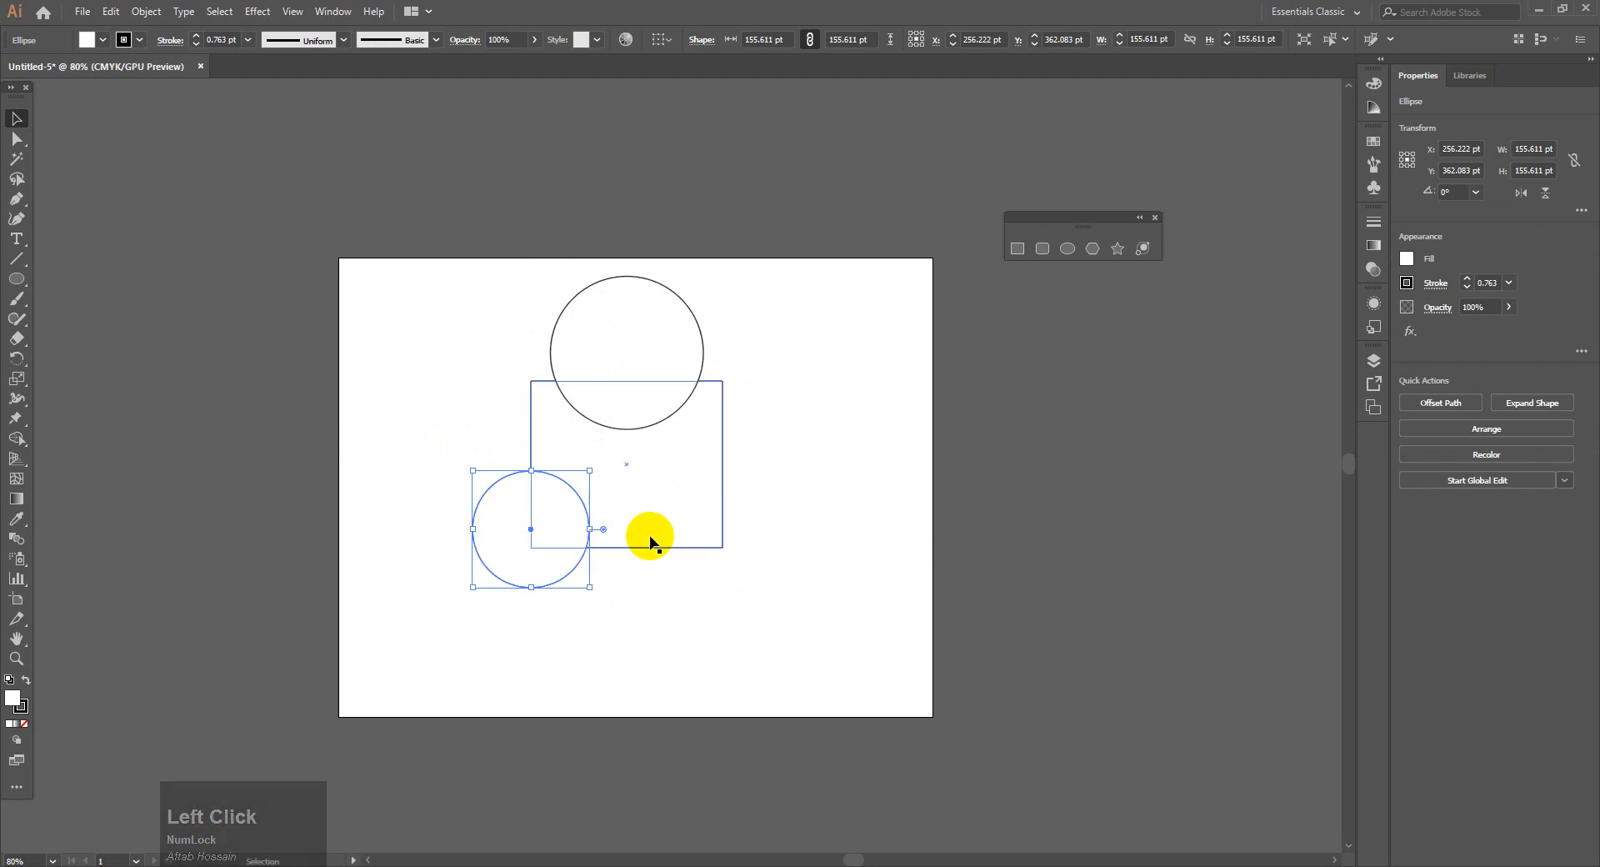
- Duplicate the small circle onto the rectangle's lower-right corner and make the copy slightly smaller
key(alt)
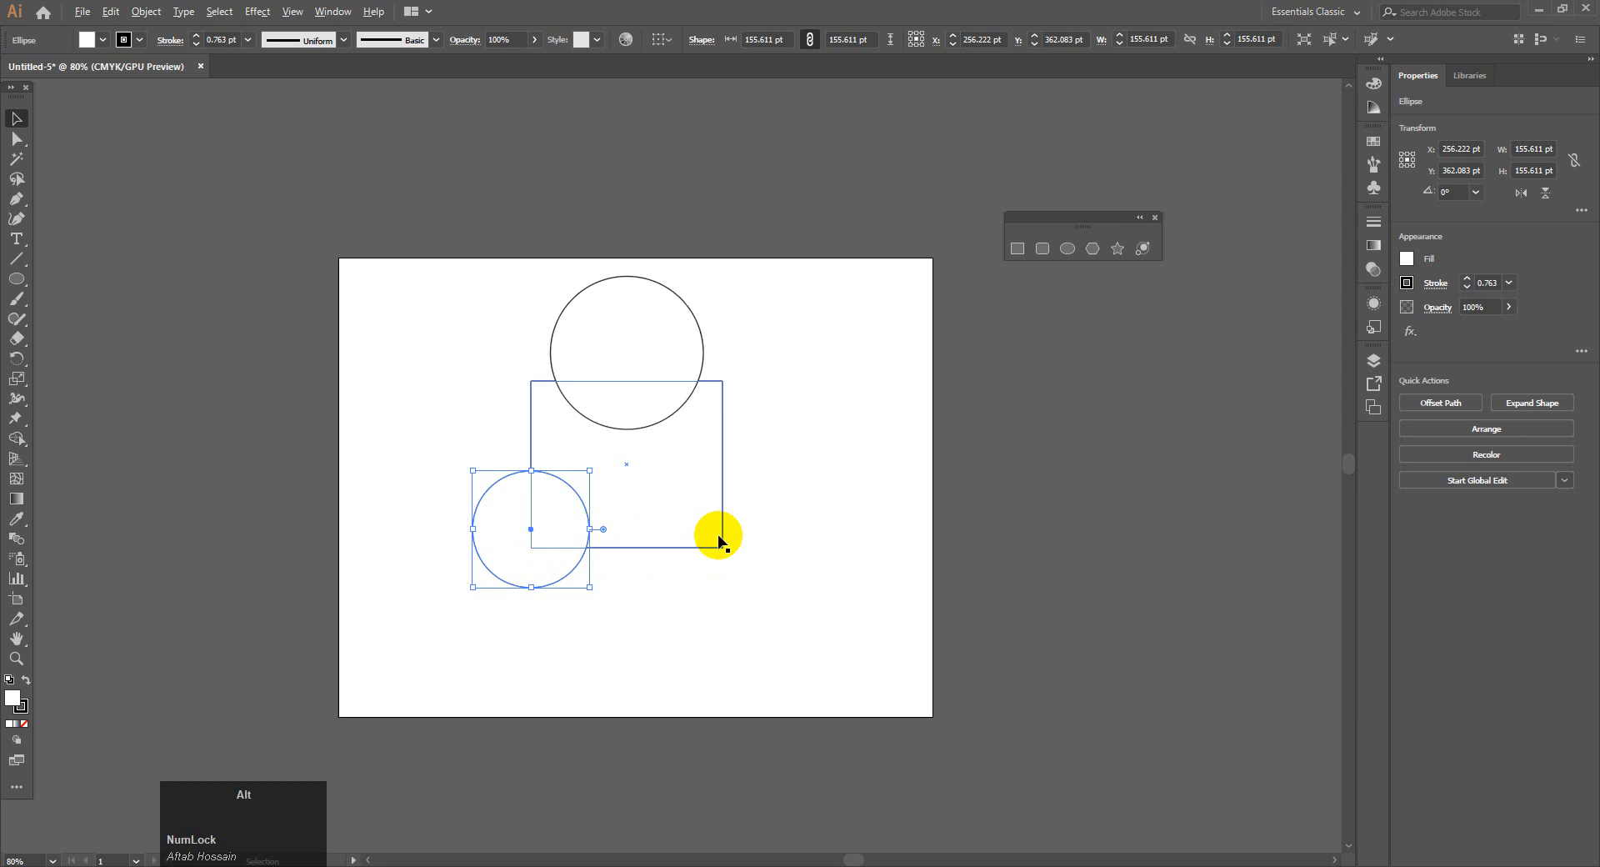
alt+shift+click(543, 549)
drag(543, 549, 699, 543)
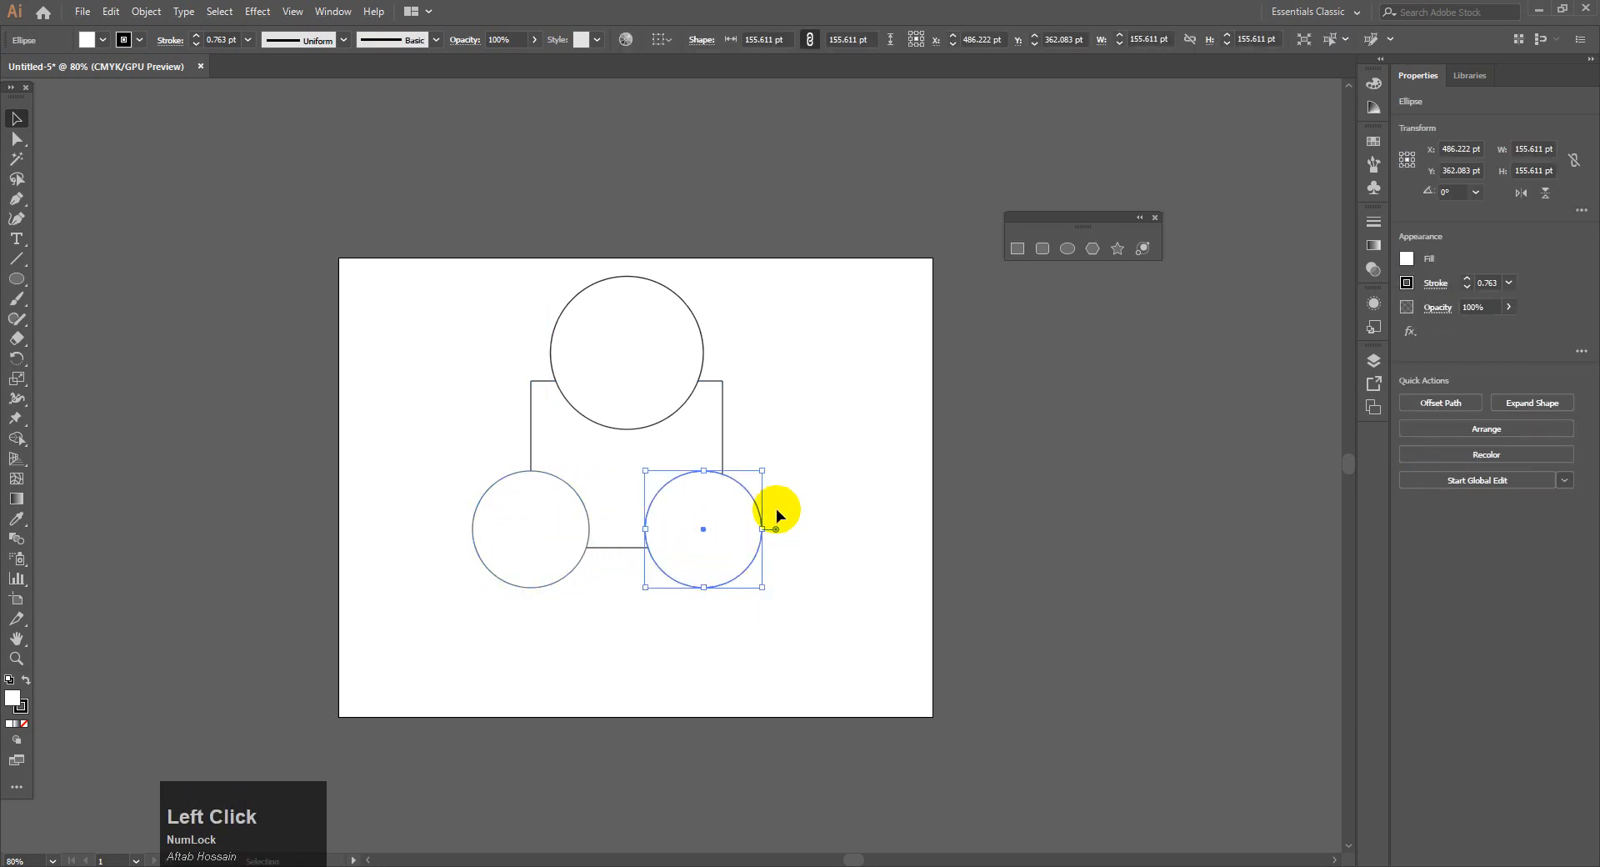
shift+drag(759, 471, 751, 481)
drag(722, 532, 734, 532)
- Move the rectangle and three circles down together toward the artboard's centre and keep all four shapes selected
click(837, 583)
drag(433, 307, 739, 611)
drag(635, 384, 639, 435)
drag(428, 290, 783, 675)
drag(411, 275, 807, 696)
drag(403, 348, 825, 705)
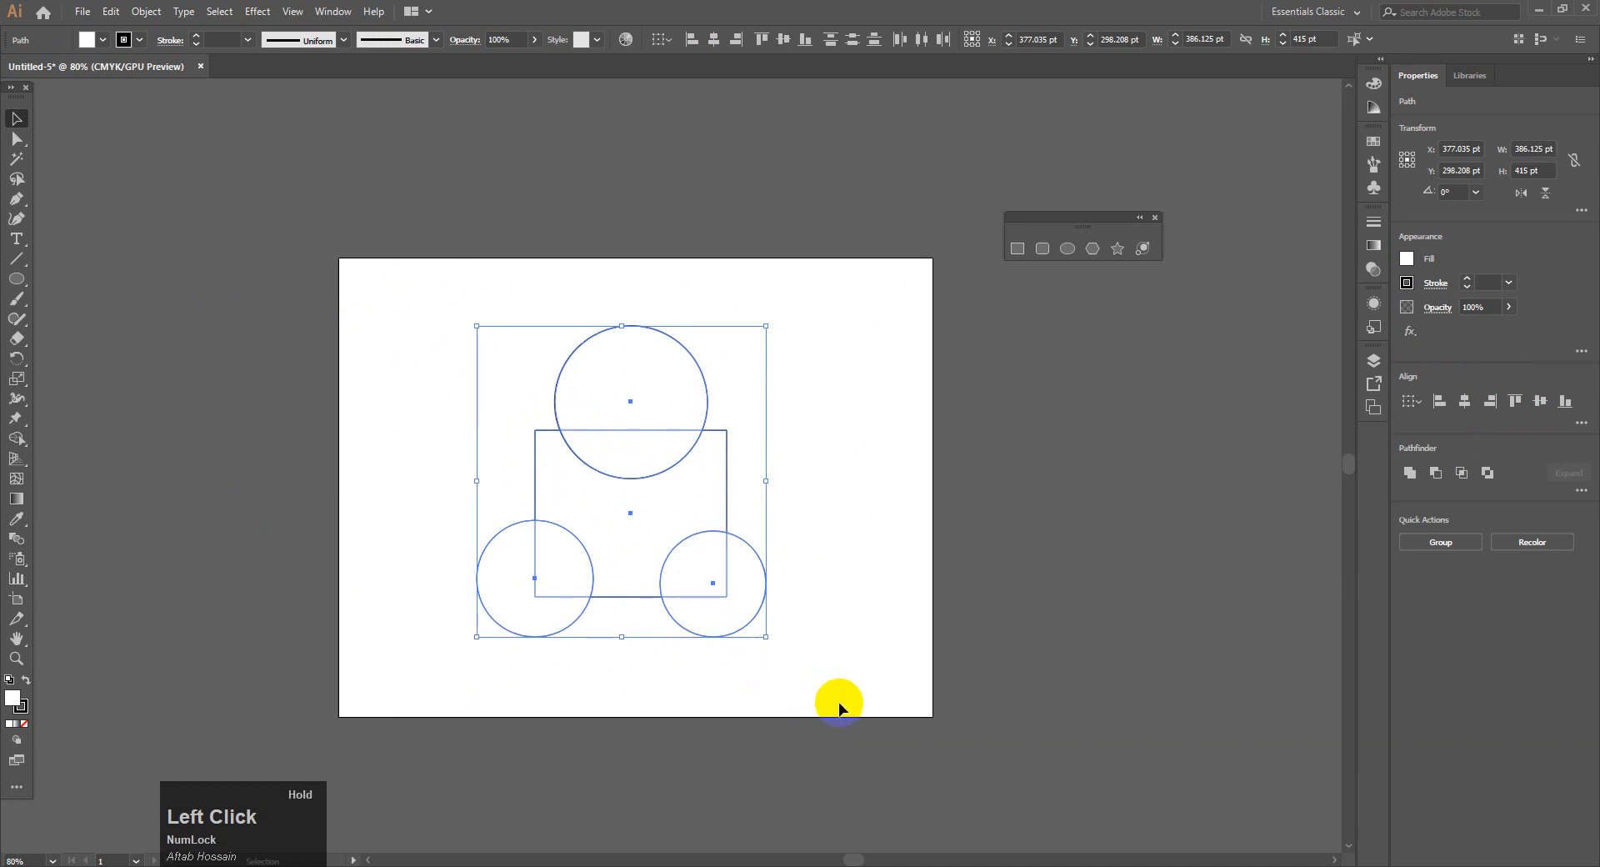
click(839, 511)
drag(460, 300, 797, 657)
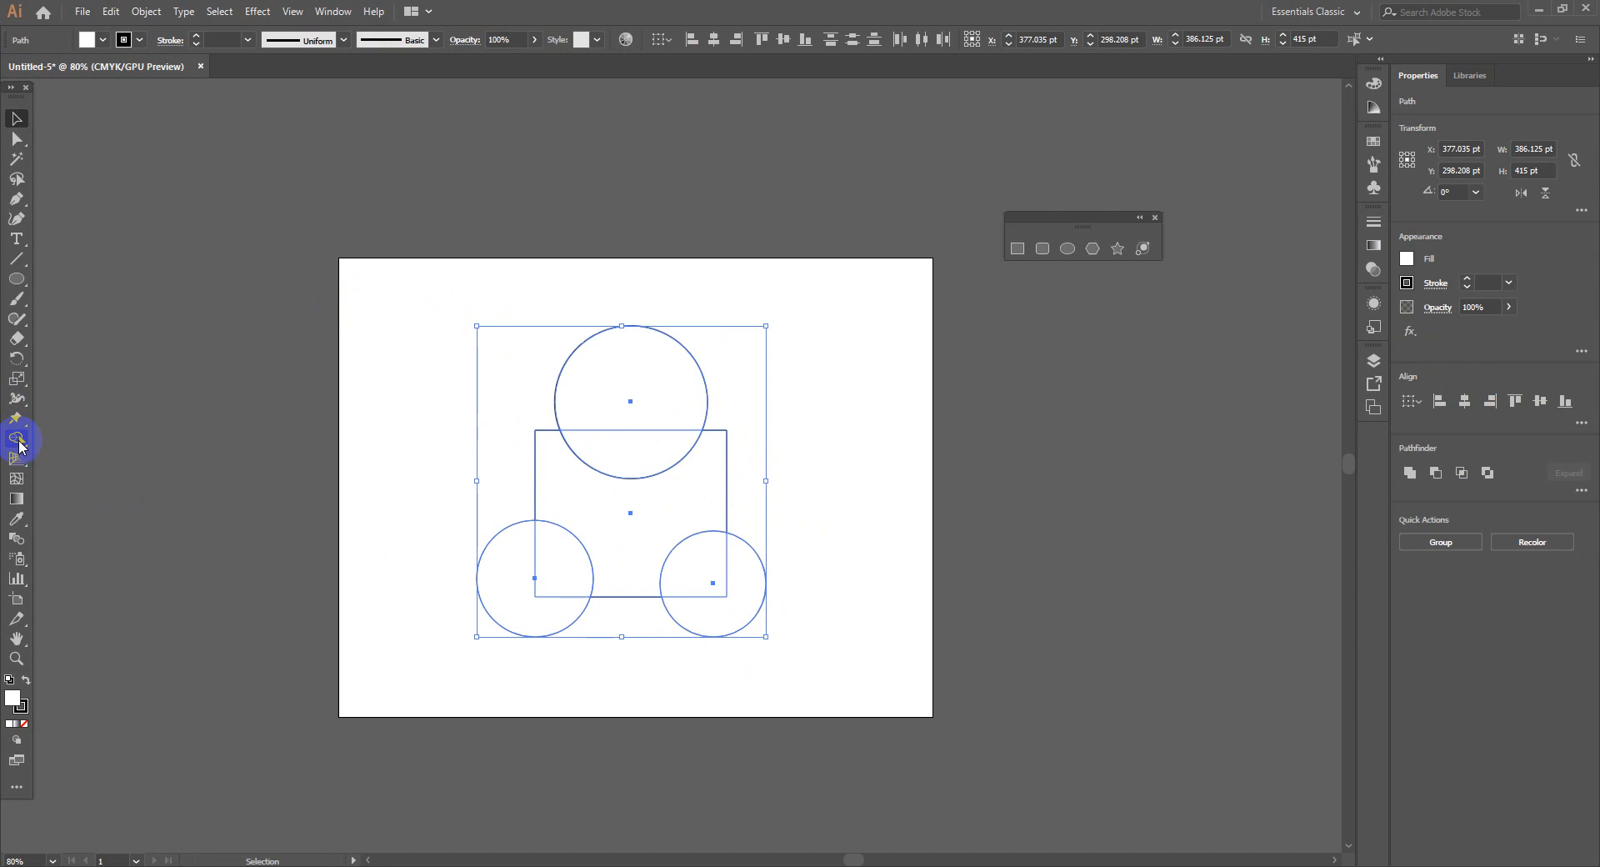
click(20, 446)
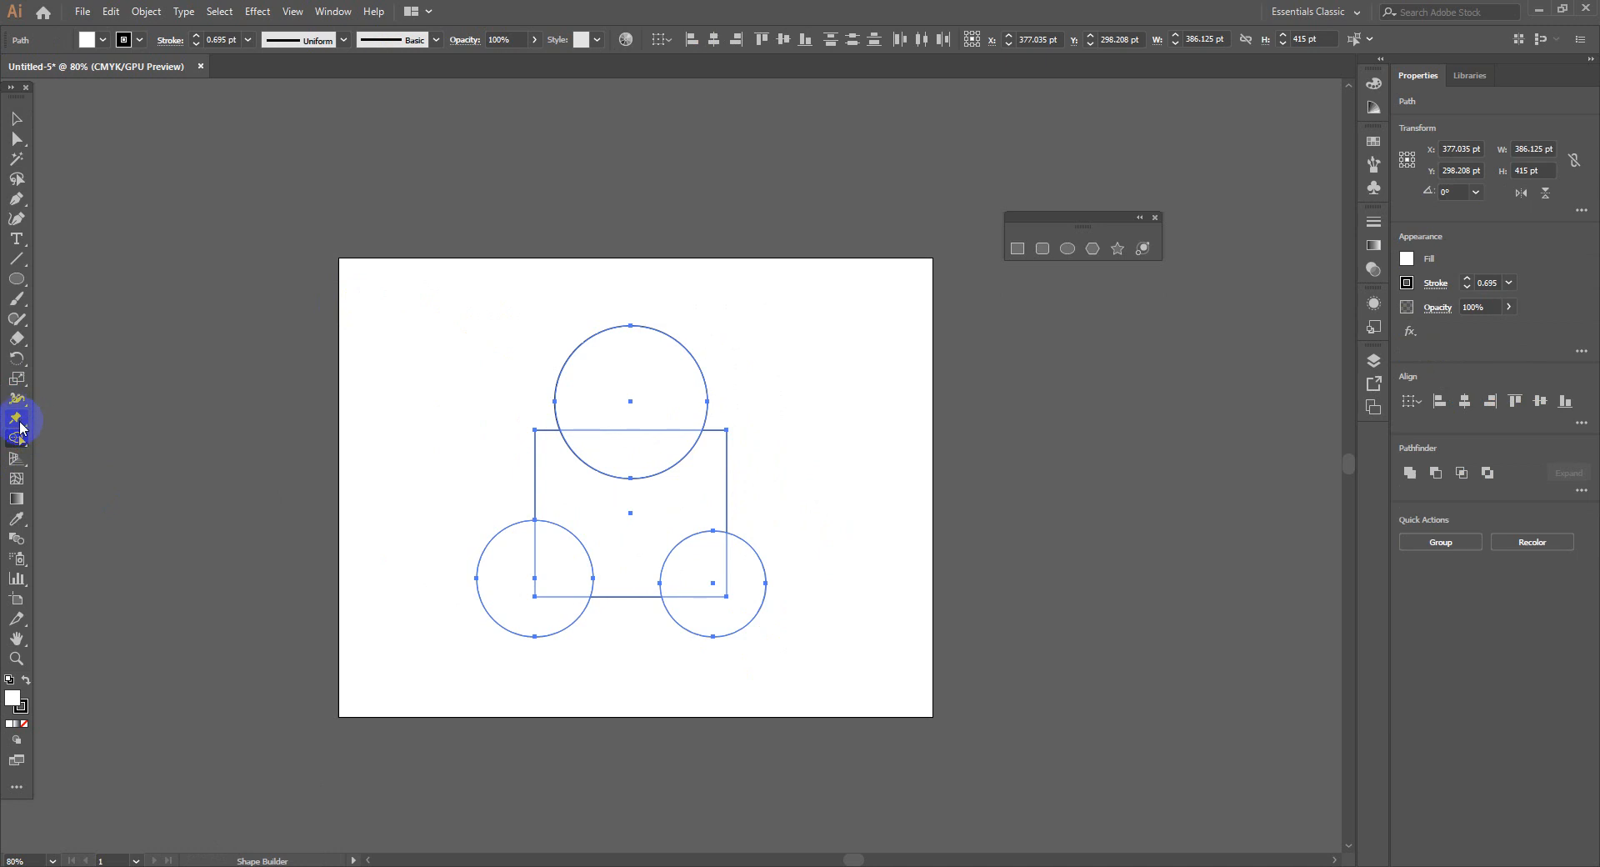
click(20, 428)
click(17, 118)
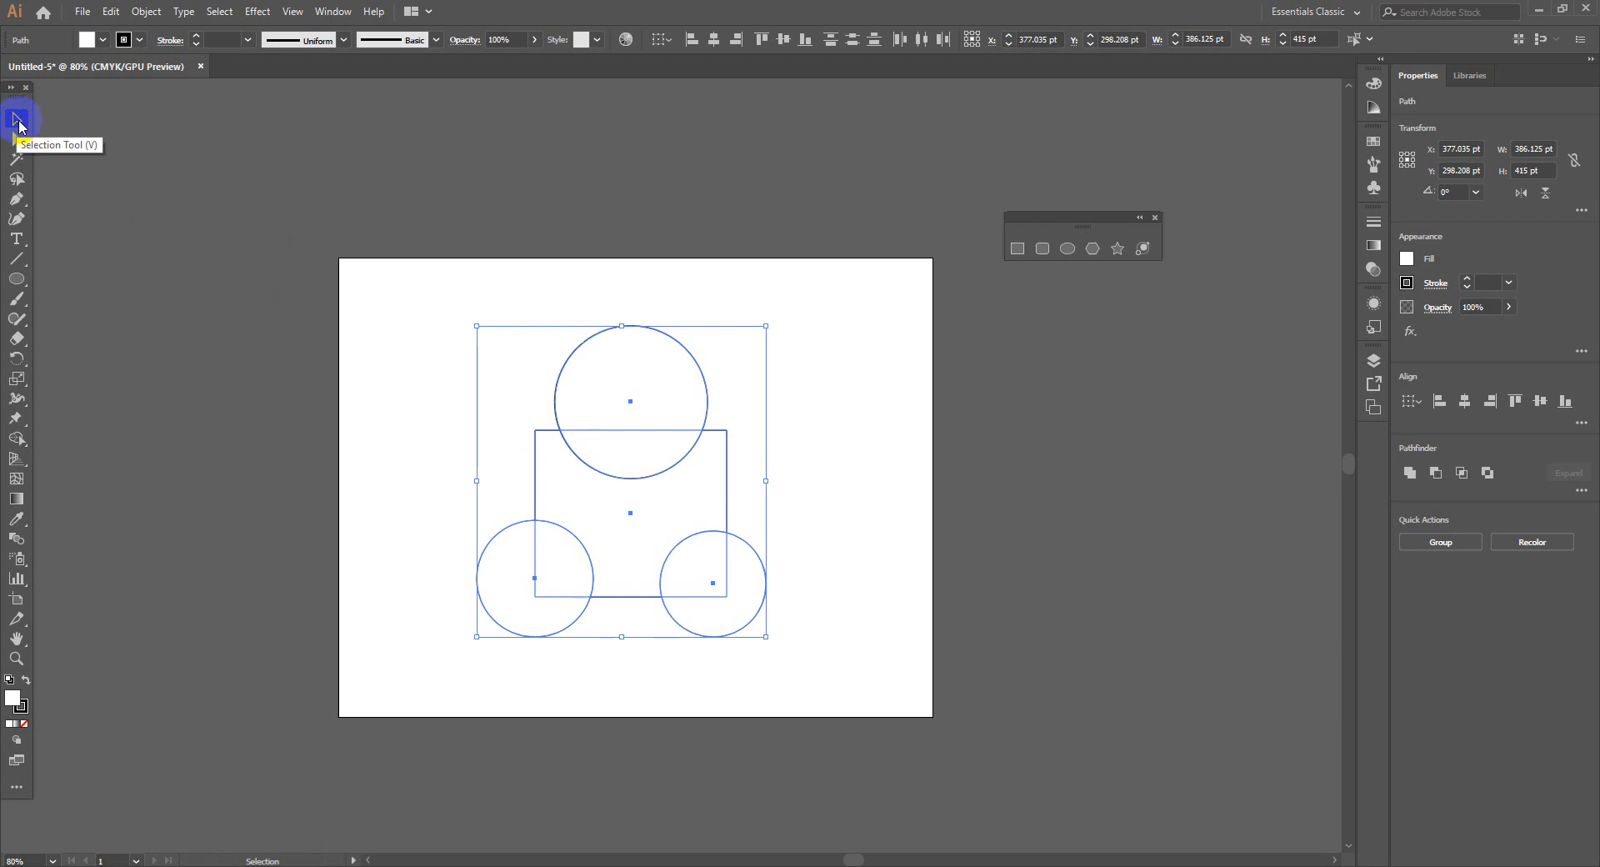
click(22, 129)
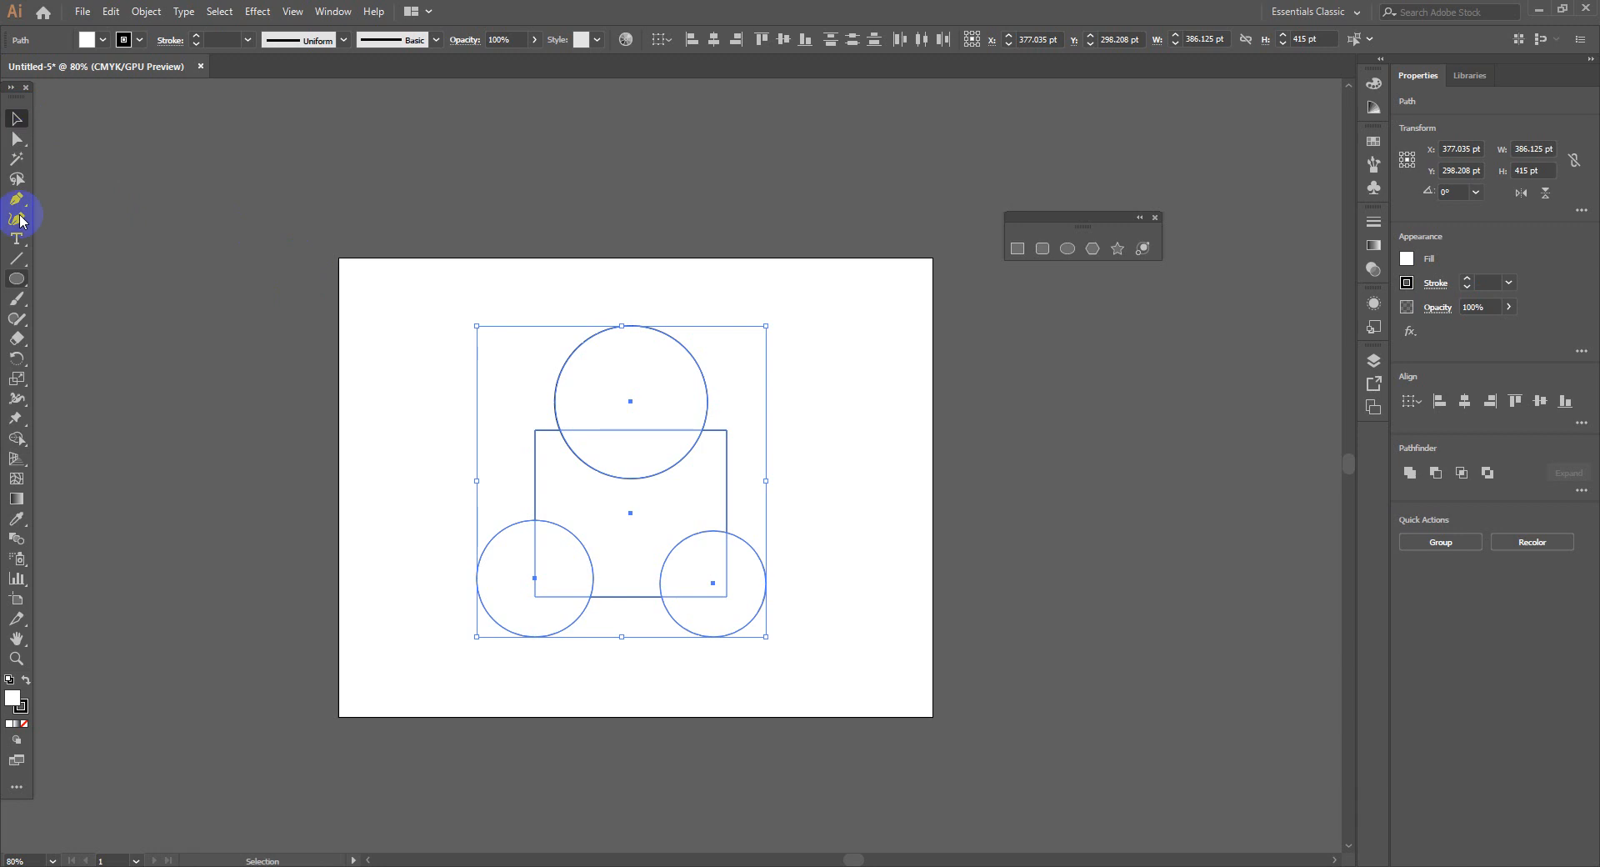
click(16, 435)
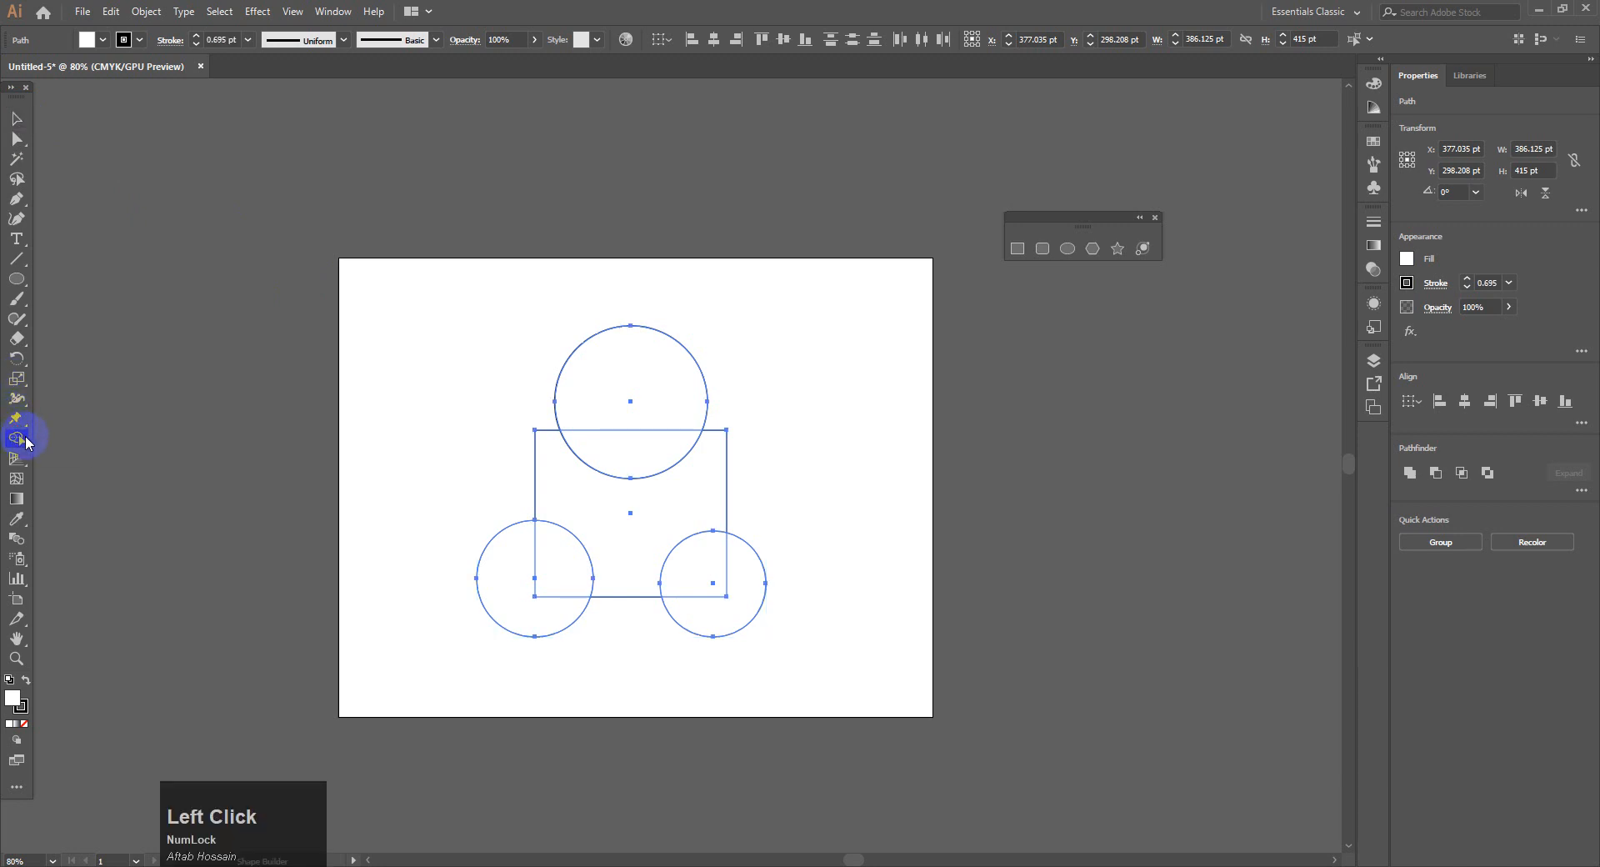
key(v)
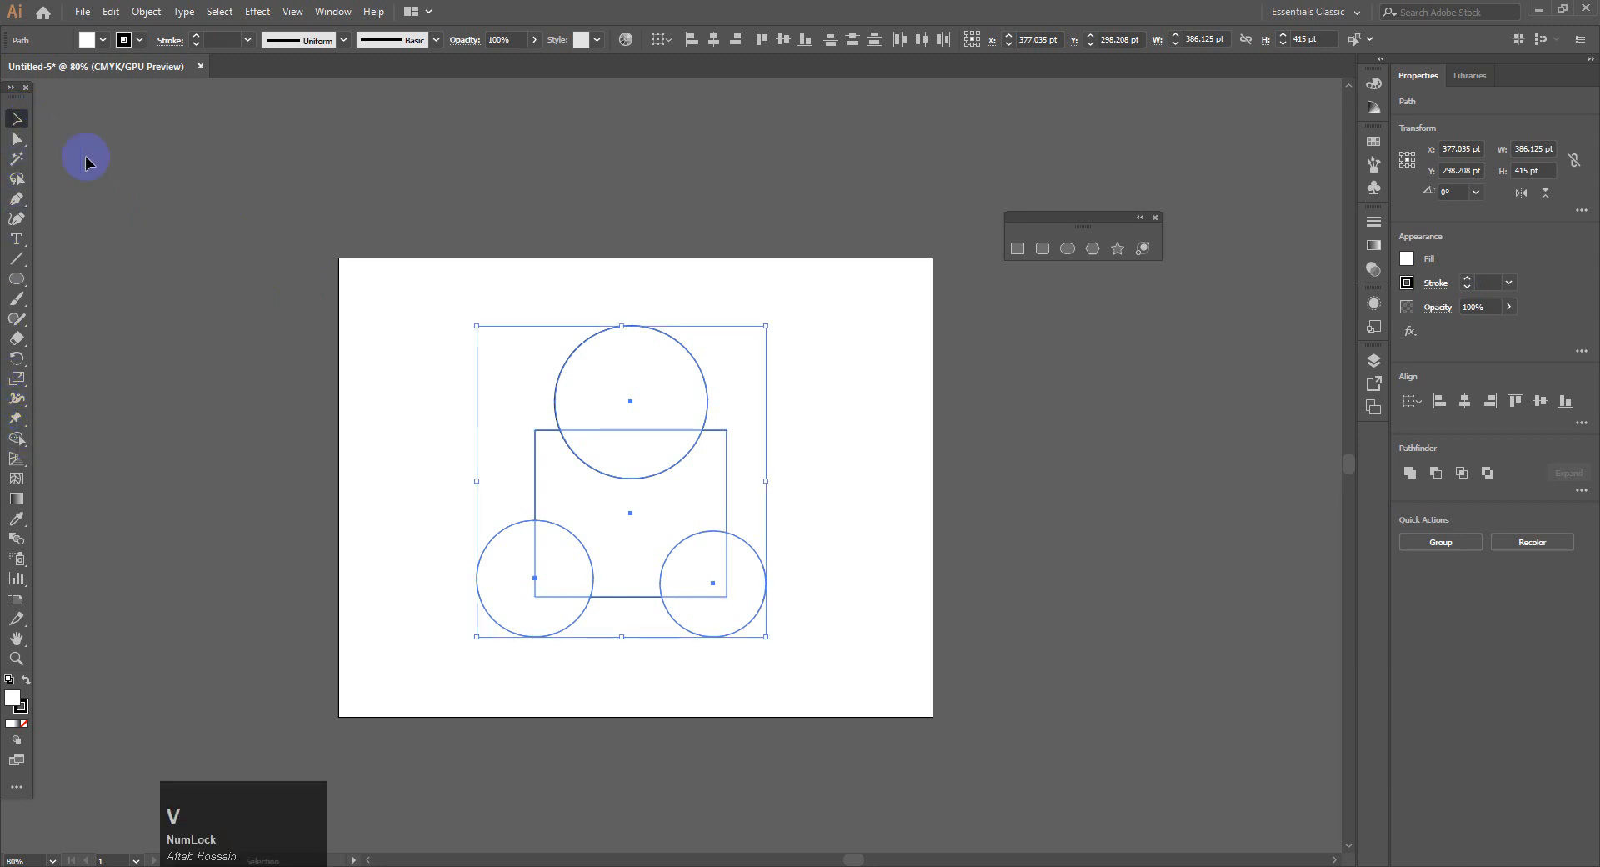
- With the Shape Builder, merge the large circle with the rectangle and subtract the lower-left circle from the body
drag(447, 278, 767, 650)
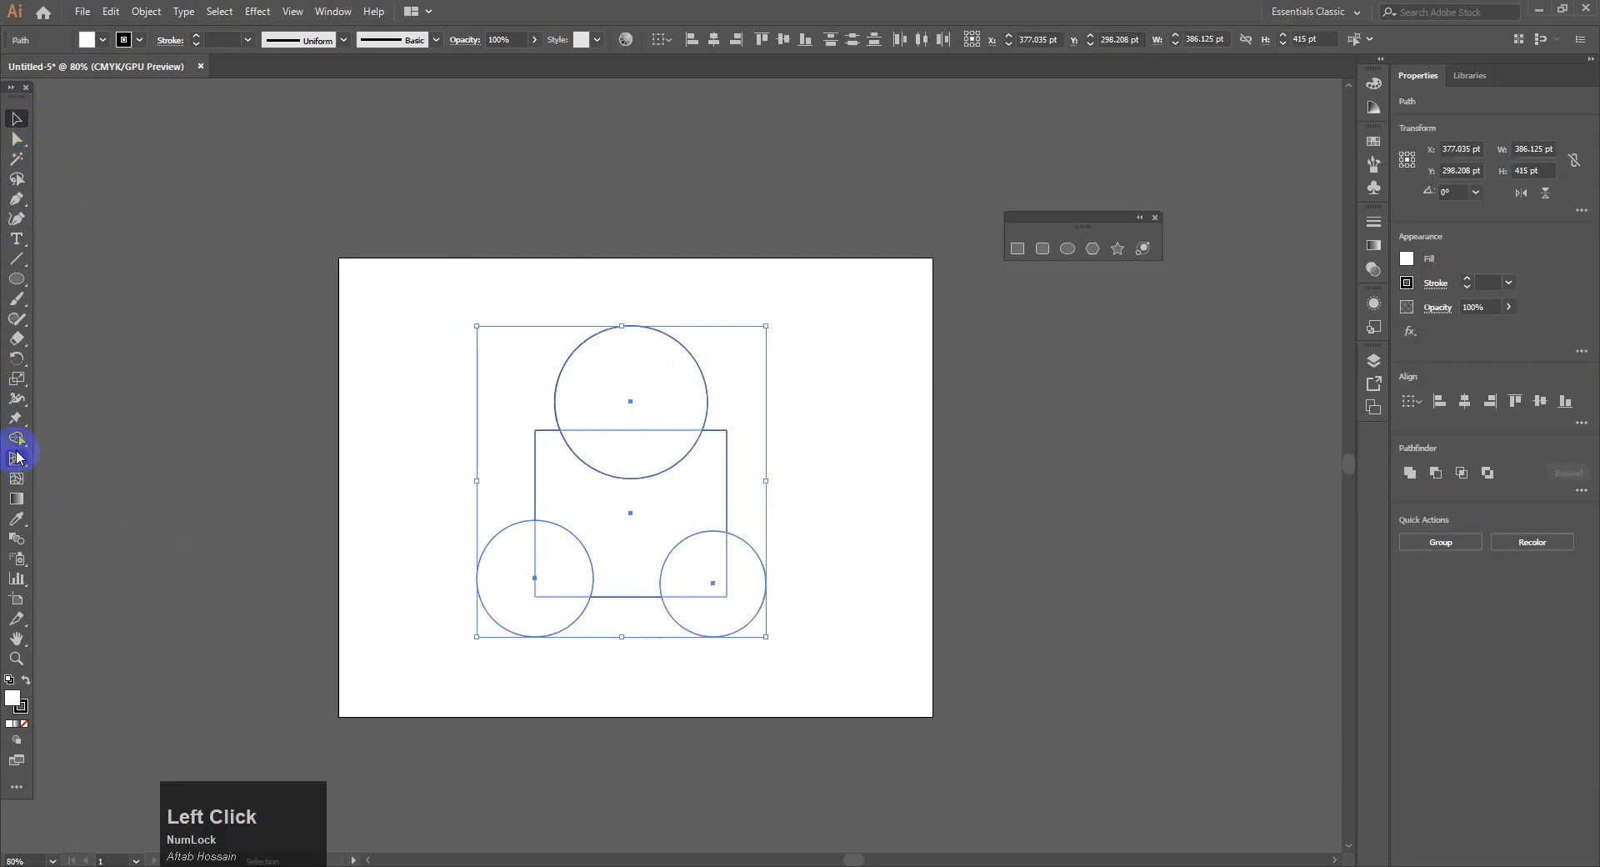
key(shift+m)
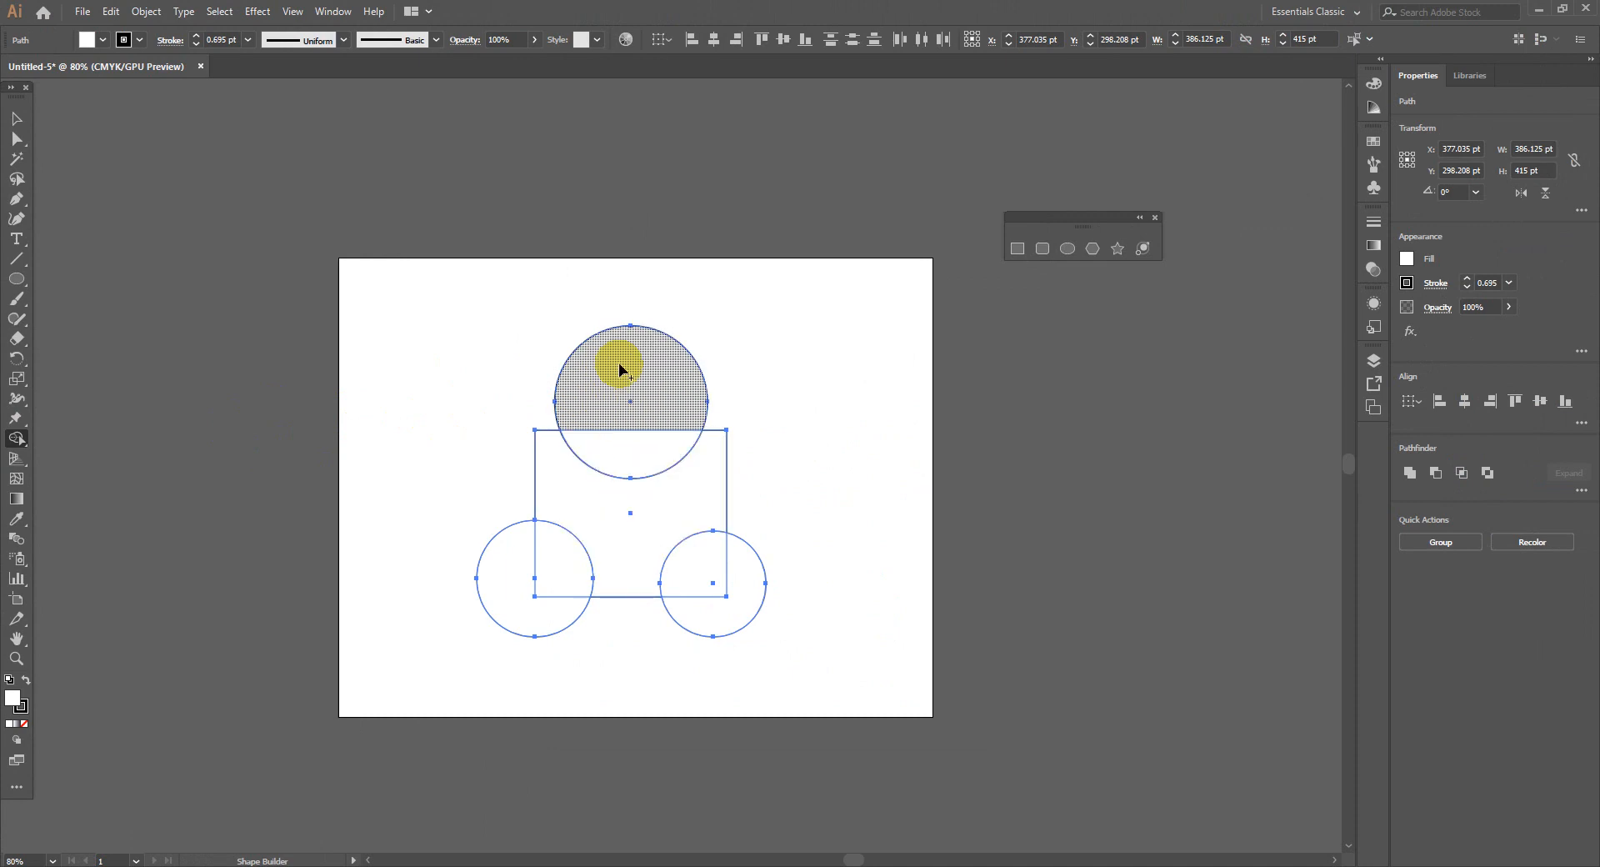
drag(626, 364, 635, 522)
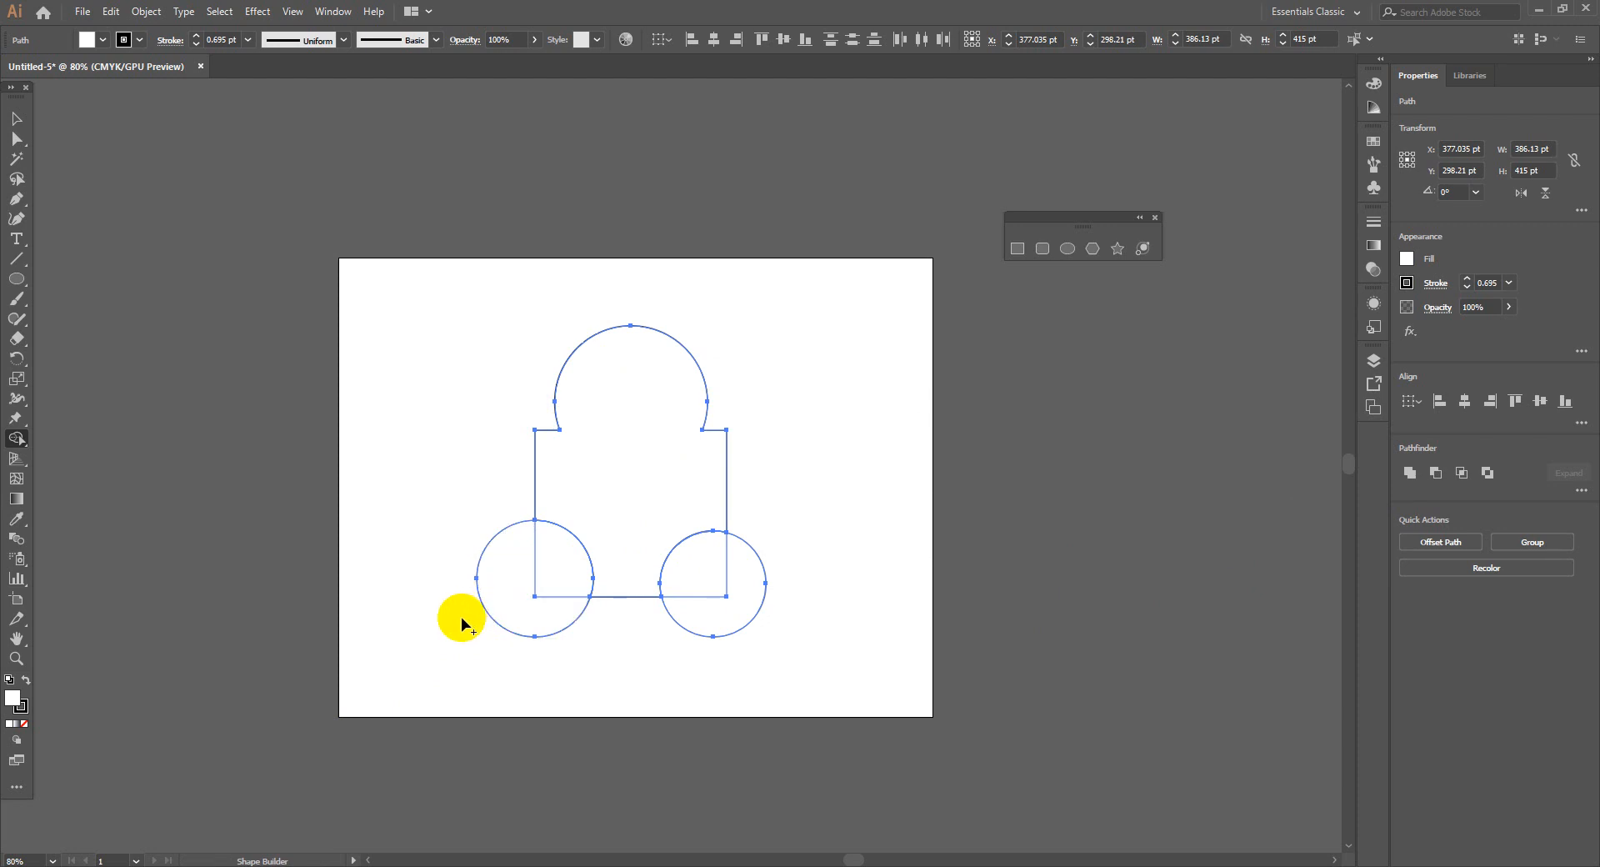
key(alt)
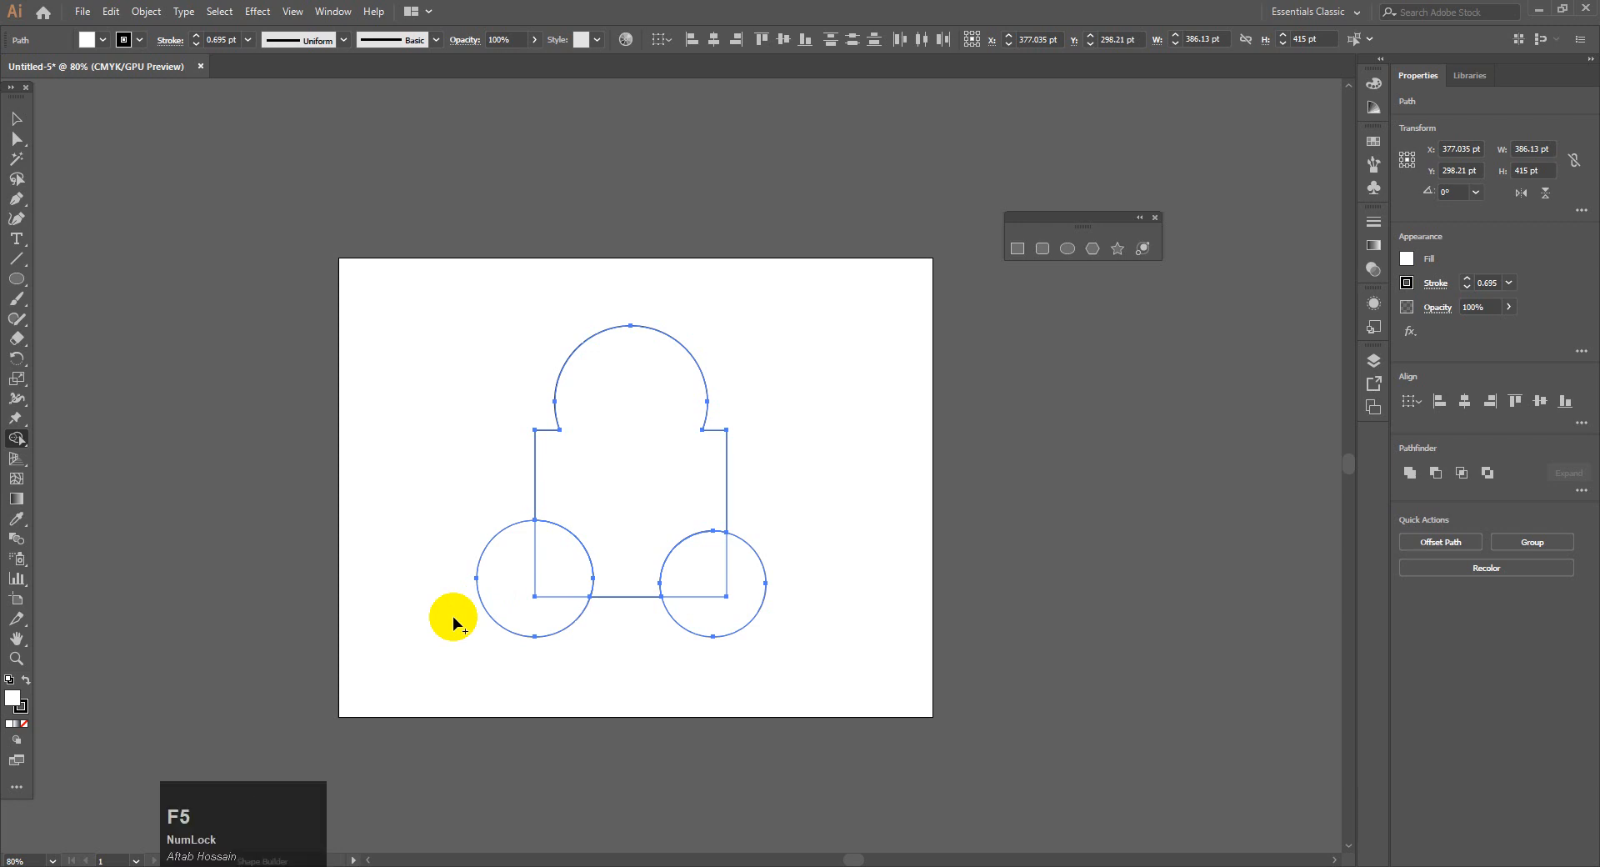
drag(479, 625, 595, 550)
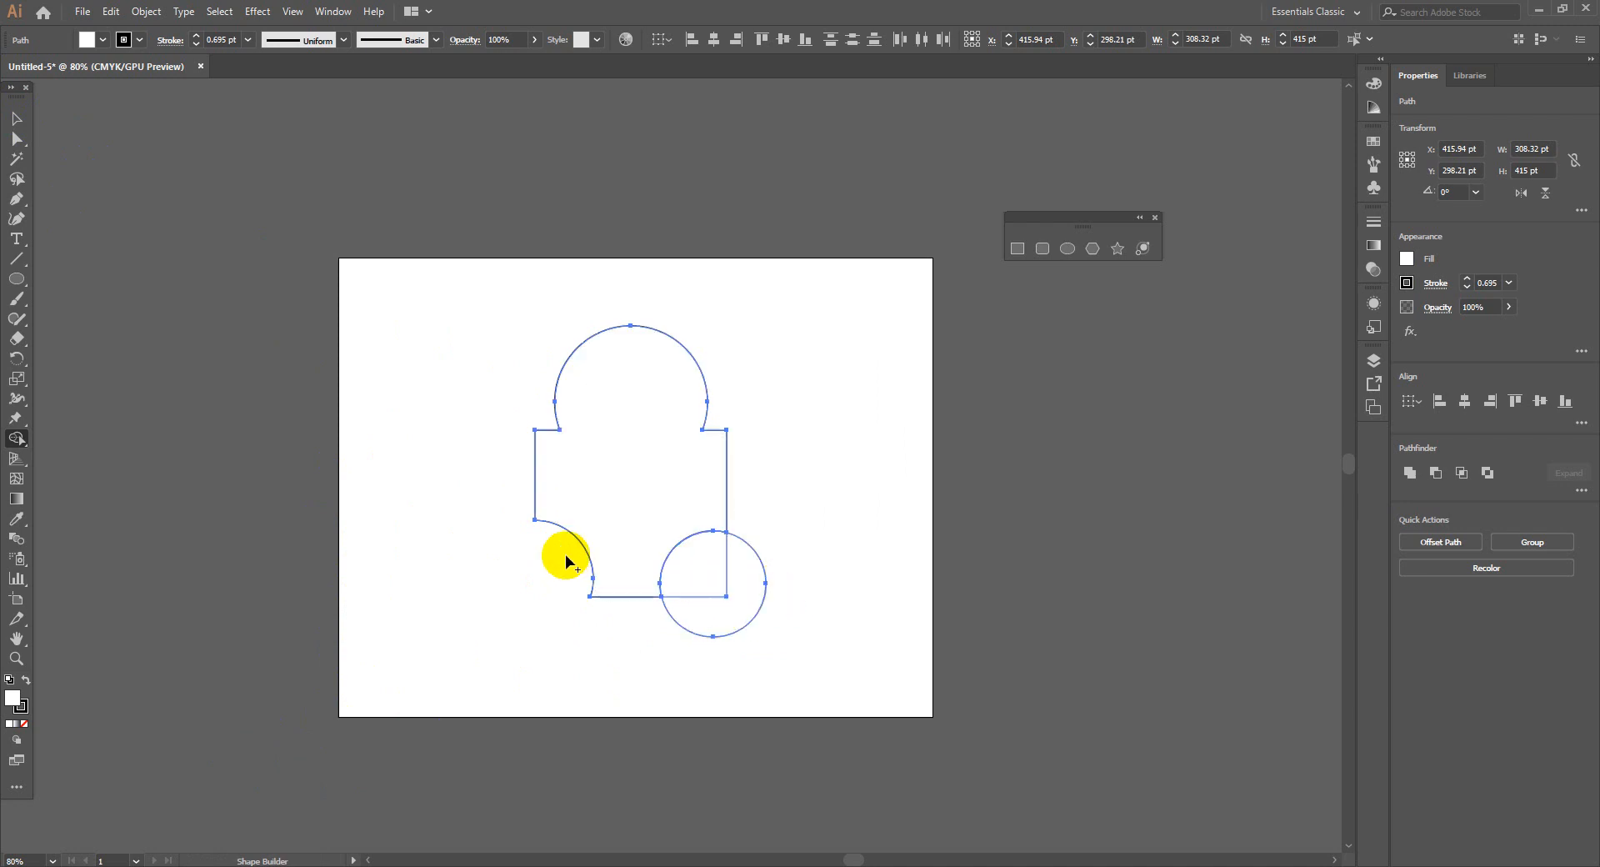
- Use the Shape Builder with an orange fill to make the lower-right circle's overlap with the body a separate piece
click(1408, 267)
click(1377, 319)
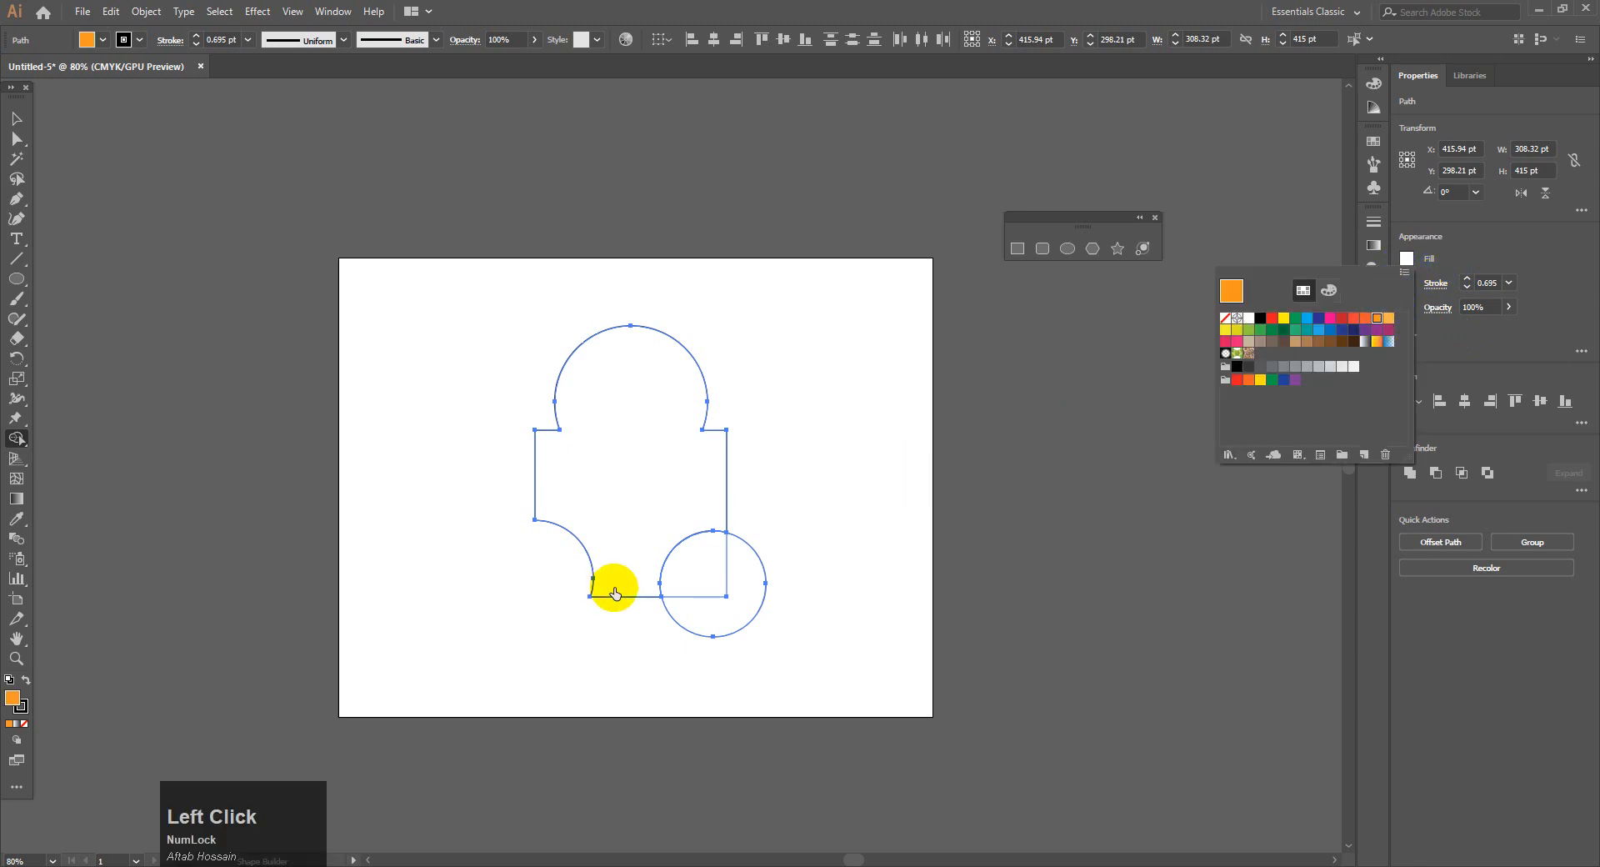
click(984, 519)
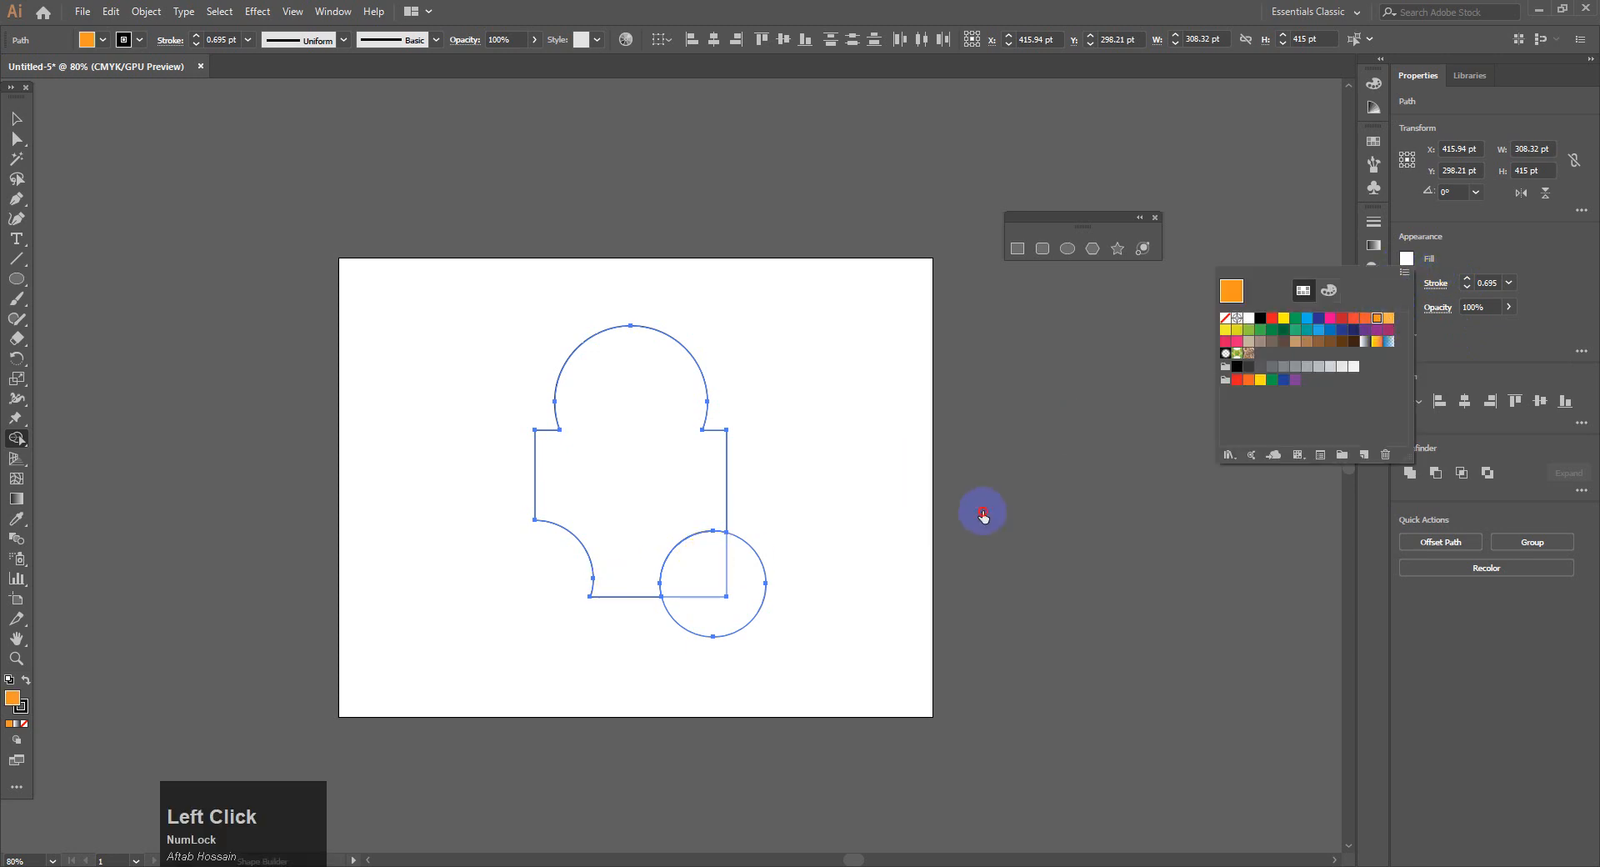
click(694, 570)
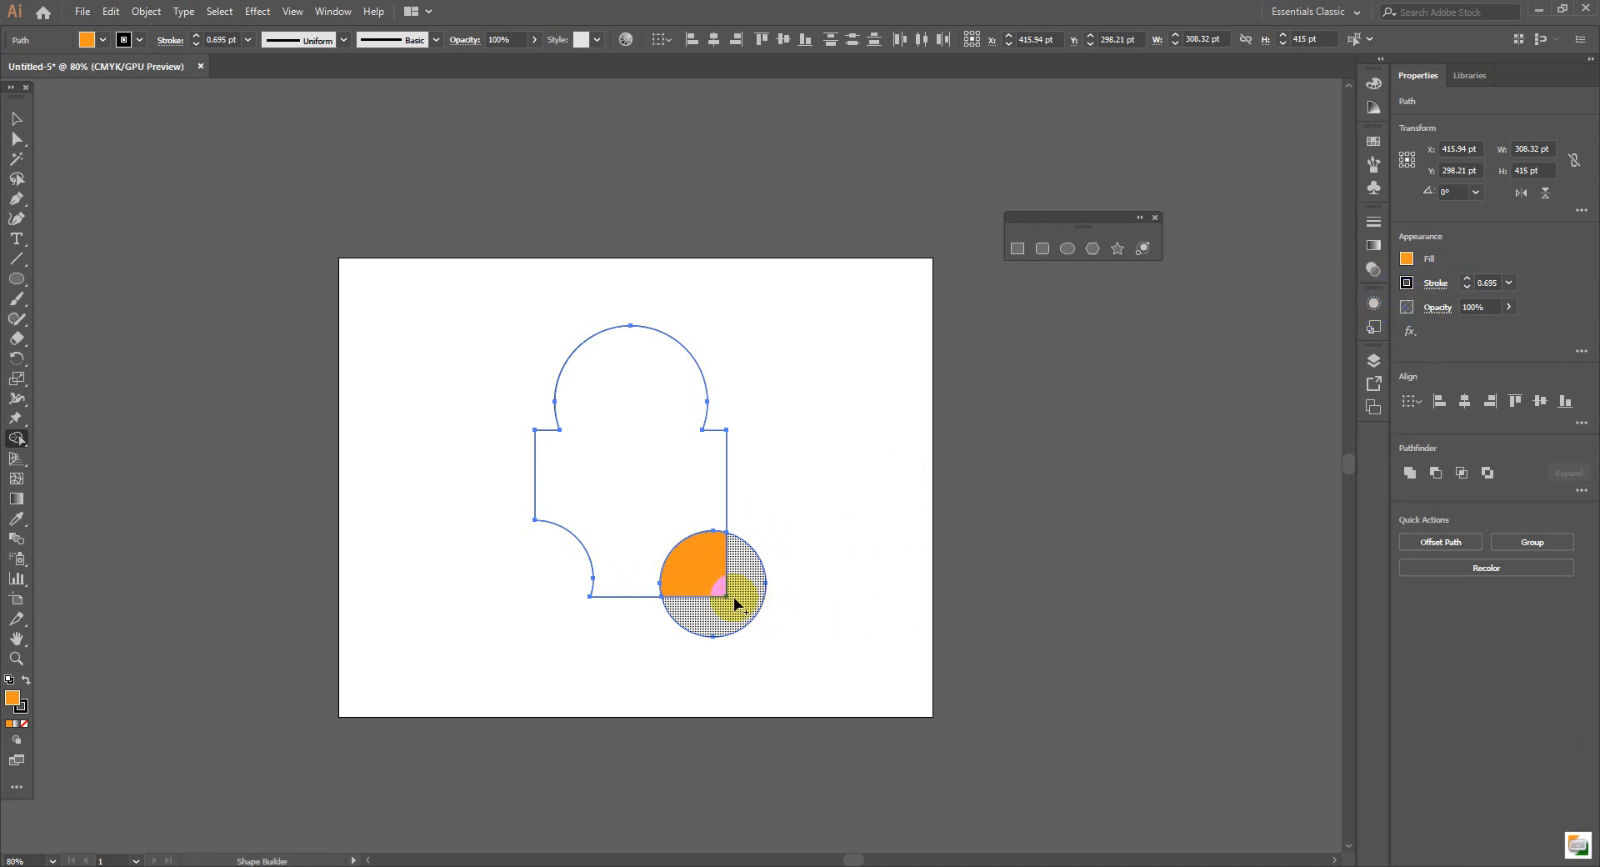
- Fill the part of the lower-right circle outside the body with light blue using the Shape Builder
click(1406, 259)
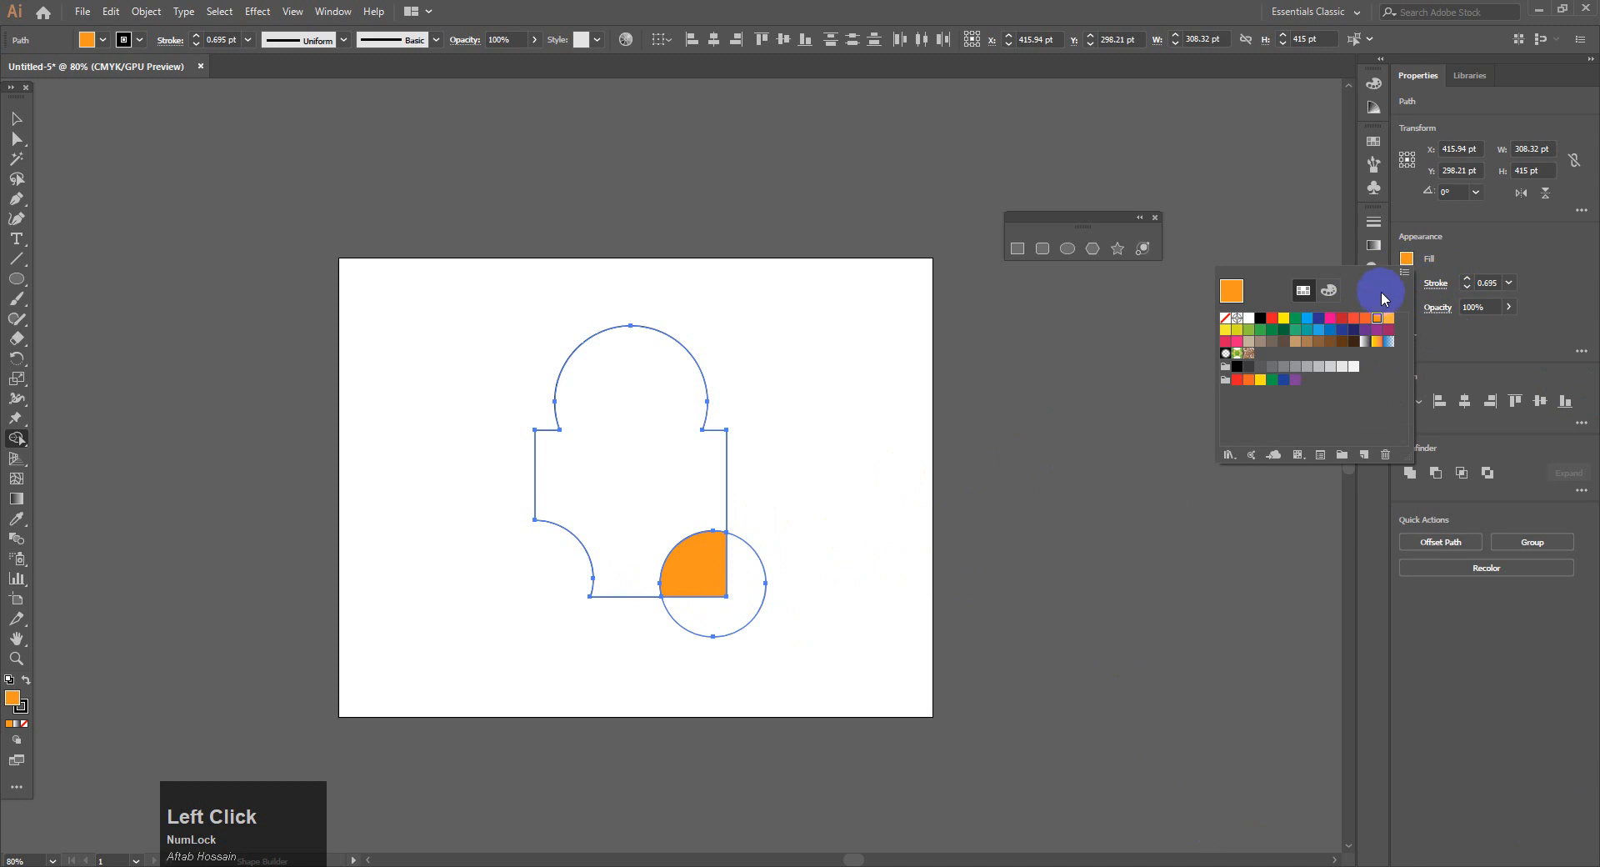
drag(1337, 318, 1272, 325)
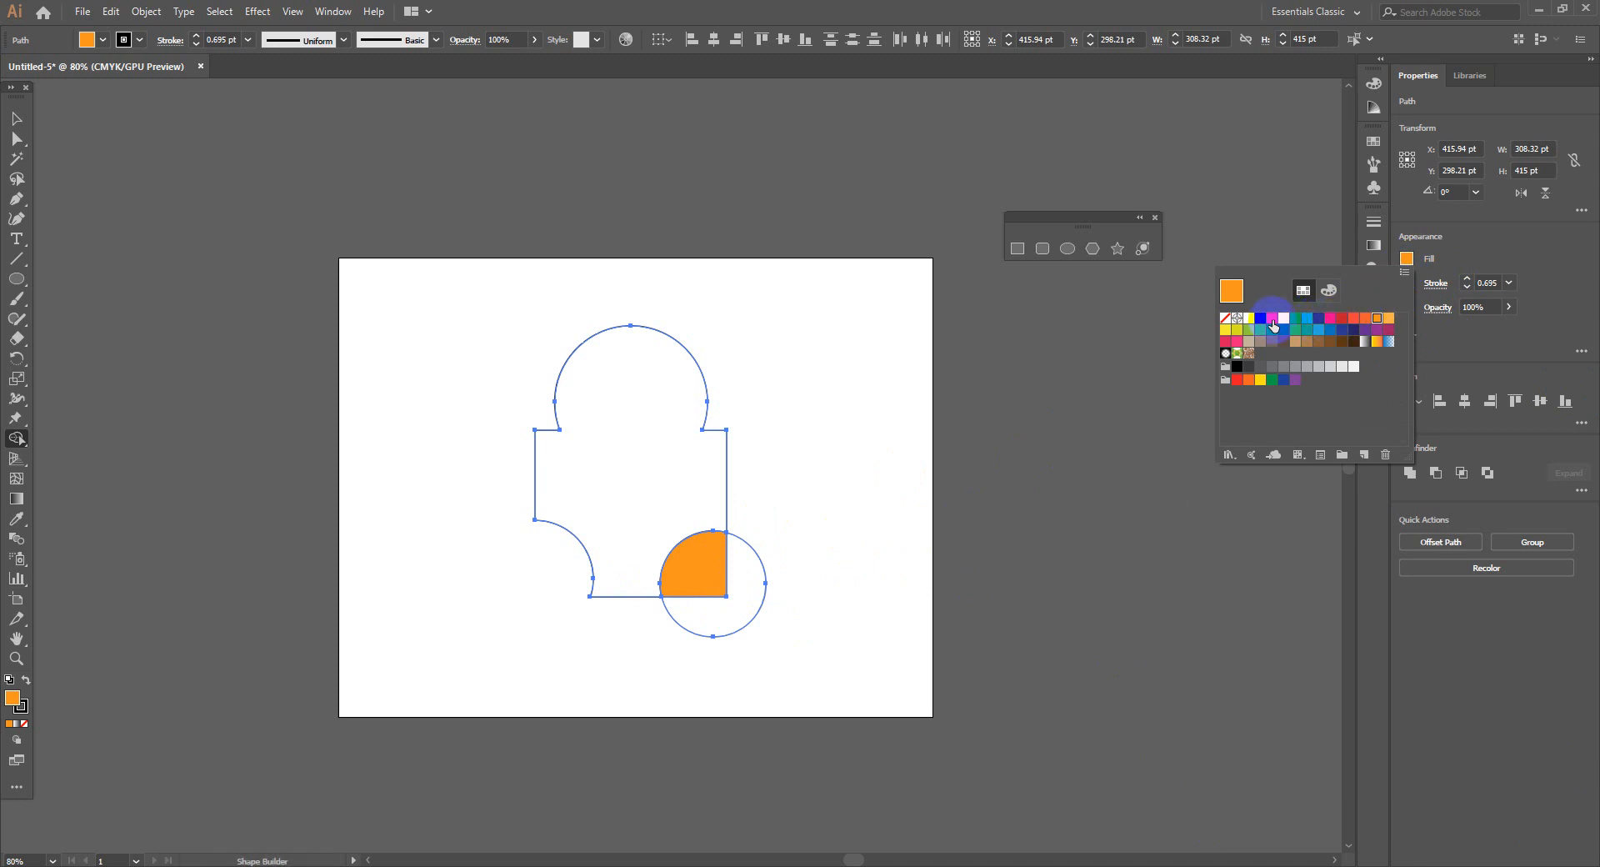
click(1320, 332)
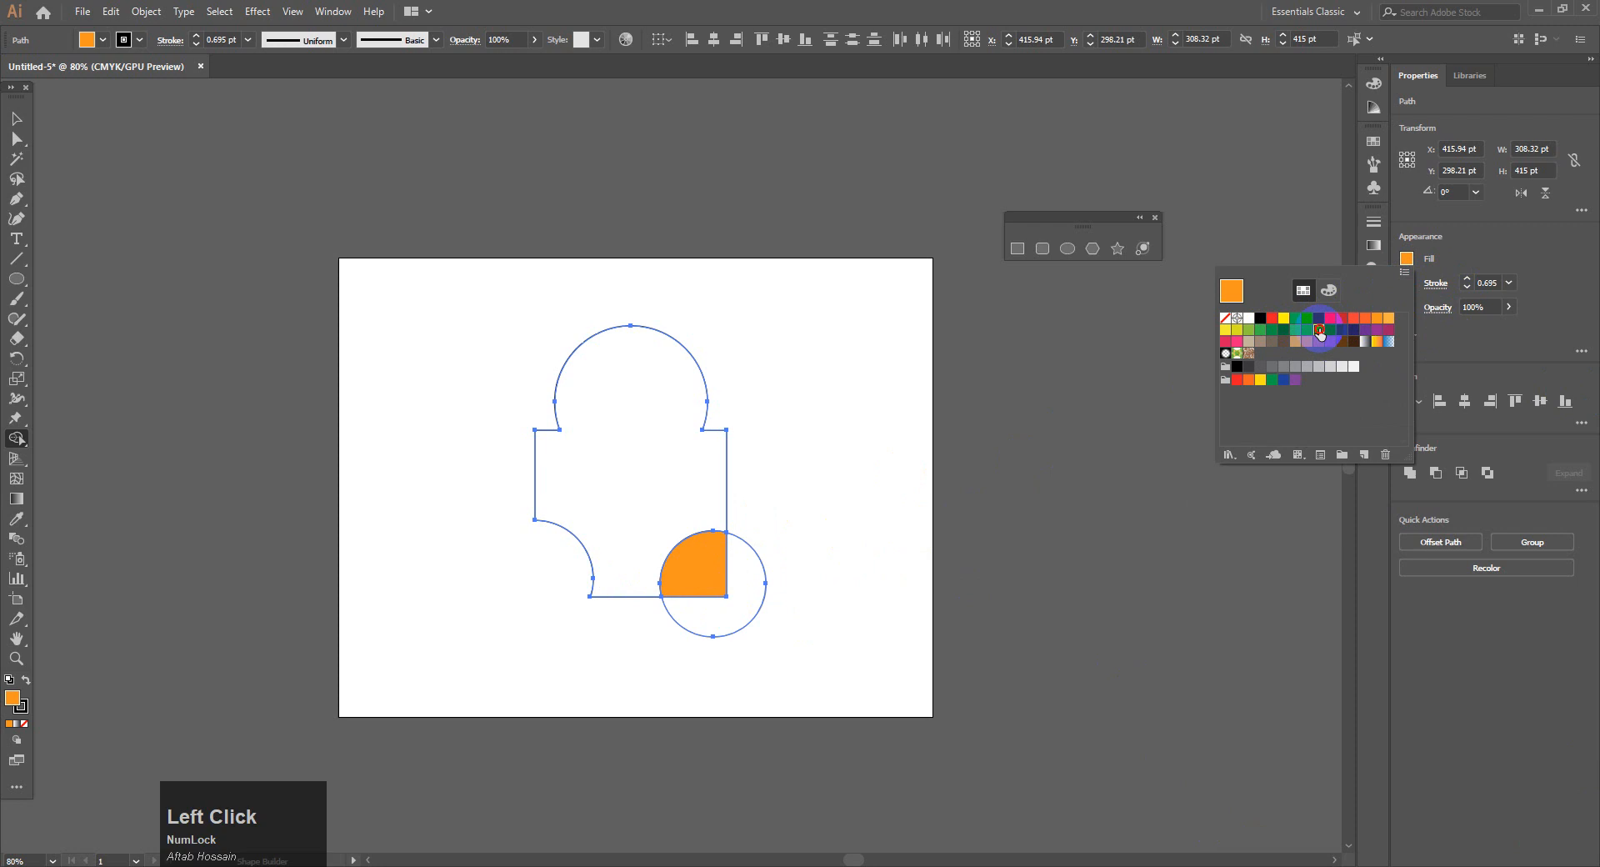
click(744, 585)
click(744, 585)
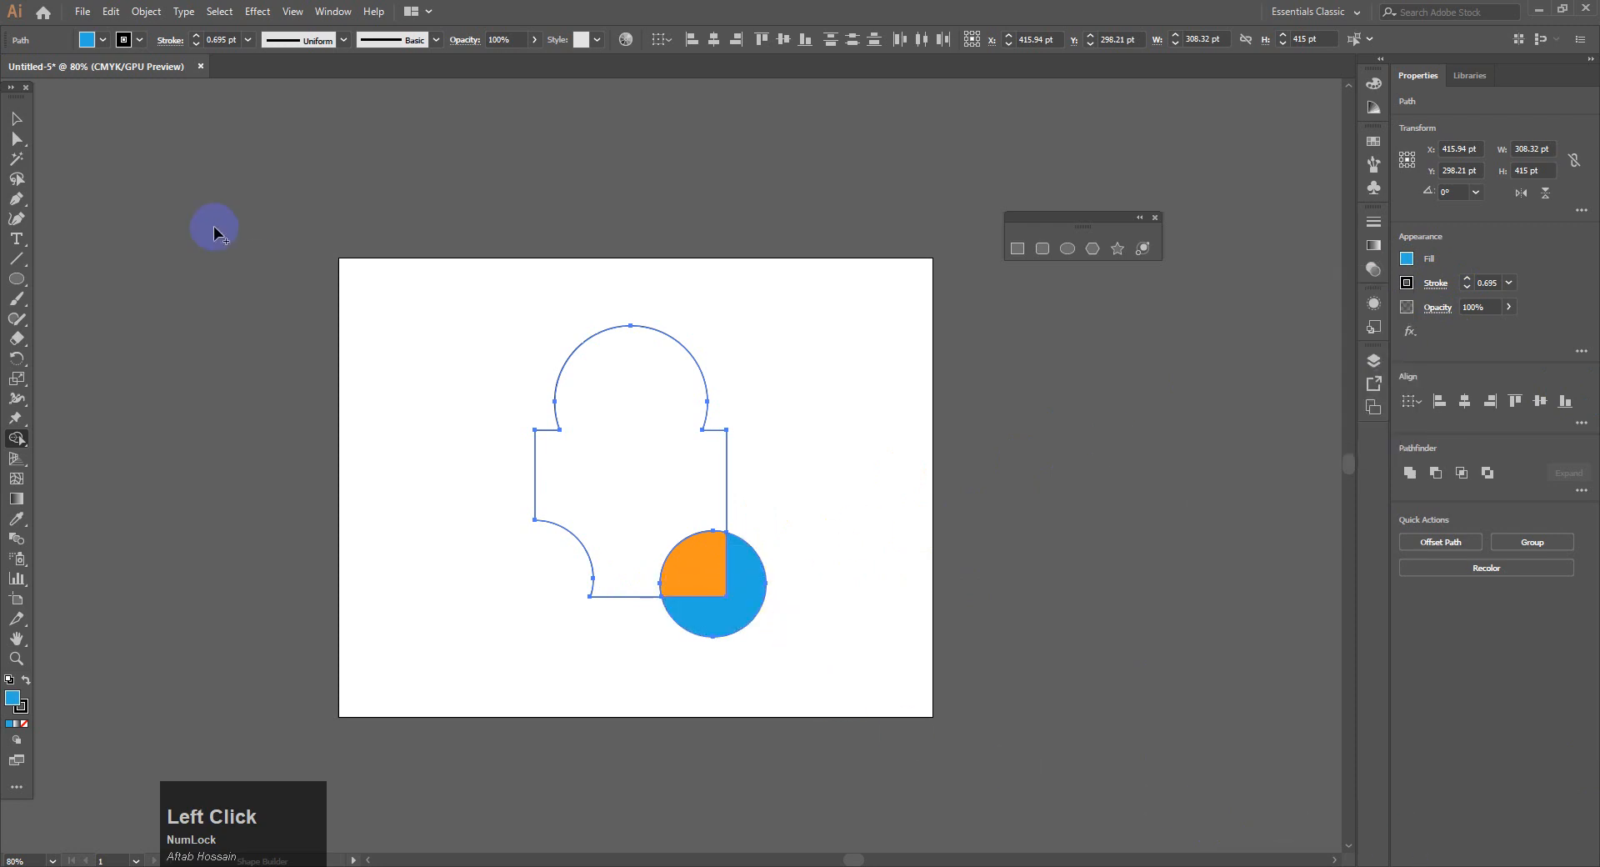
- Pull the pieces apart, moving the white body to the artboard's left side and the orange and blue pieces to its right
click(15, 119)
drag(733, 614, 826, 667)
drag(686, 573, 805, 525)
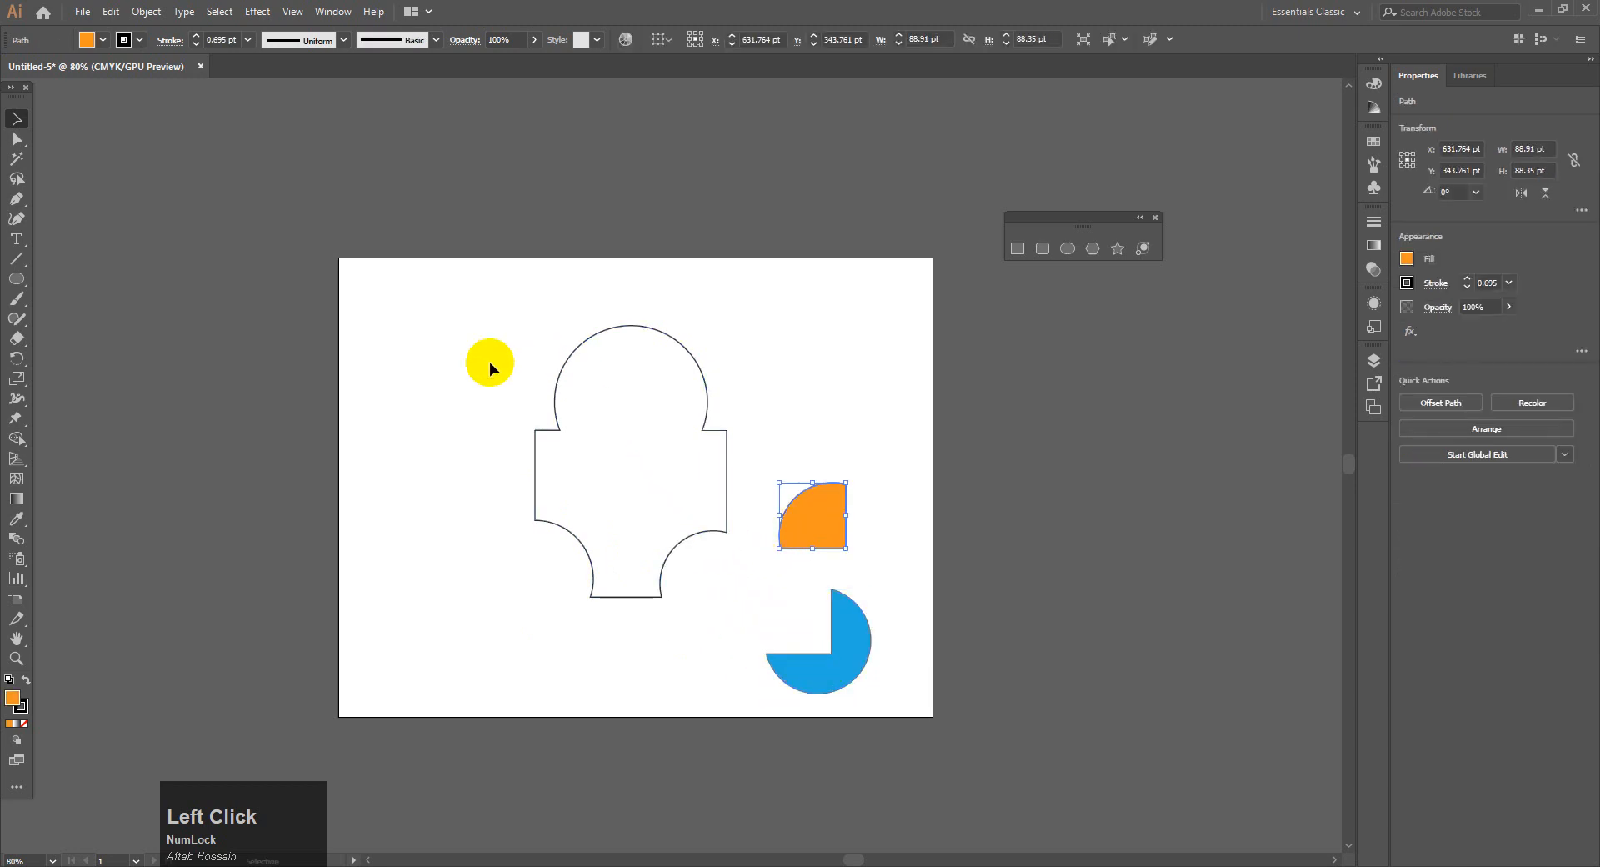
drag(642, 497, 504, 453)
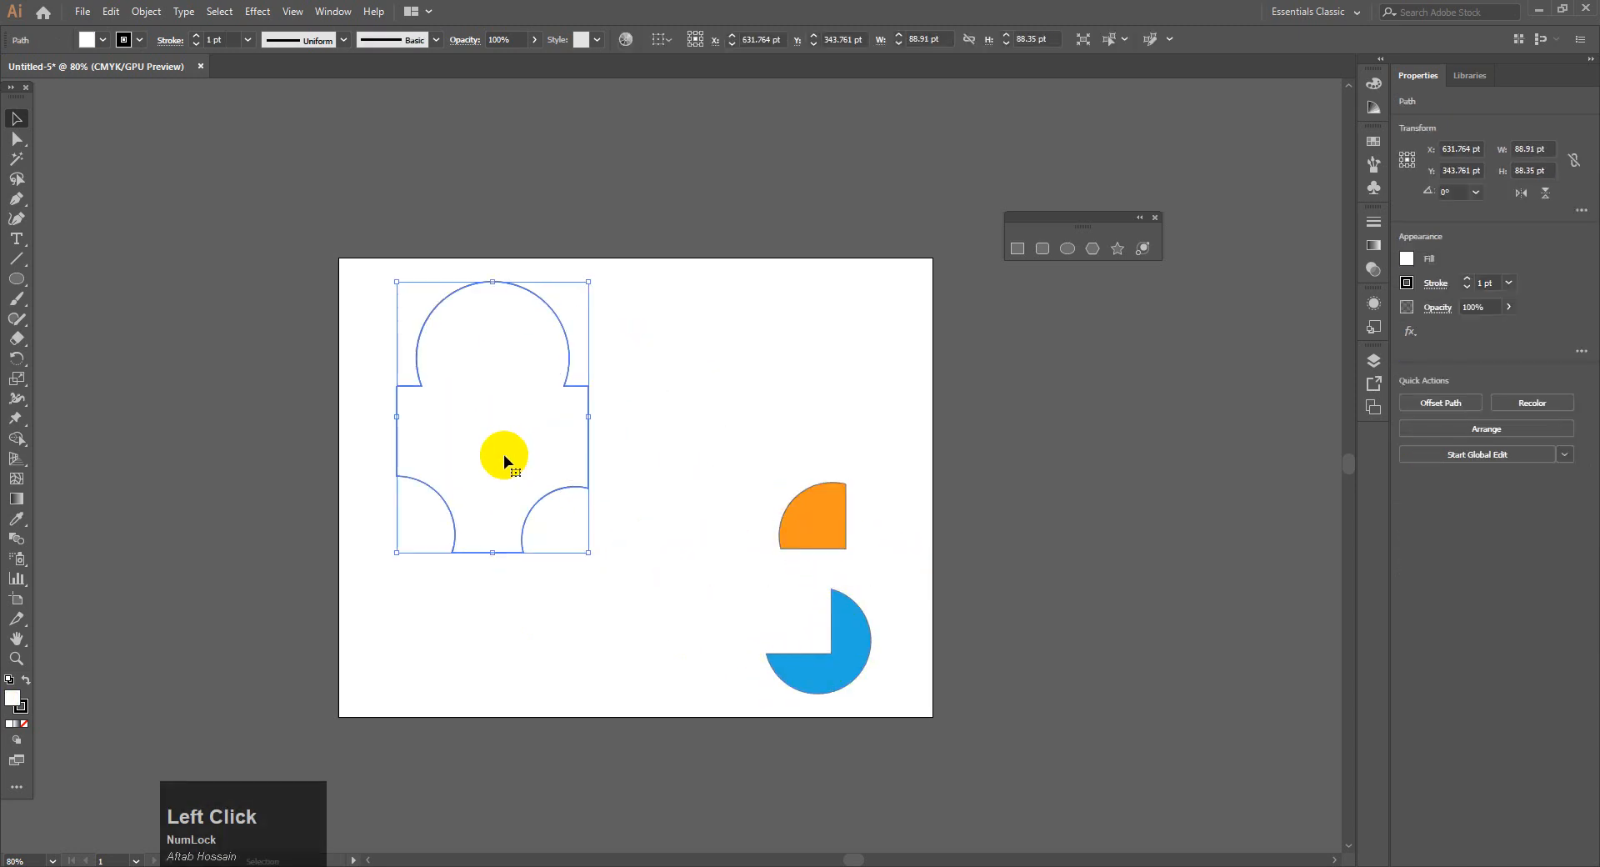
drag(822, 537, 727, 461)
drag(852, 631, 836, 498)
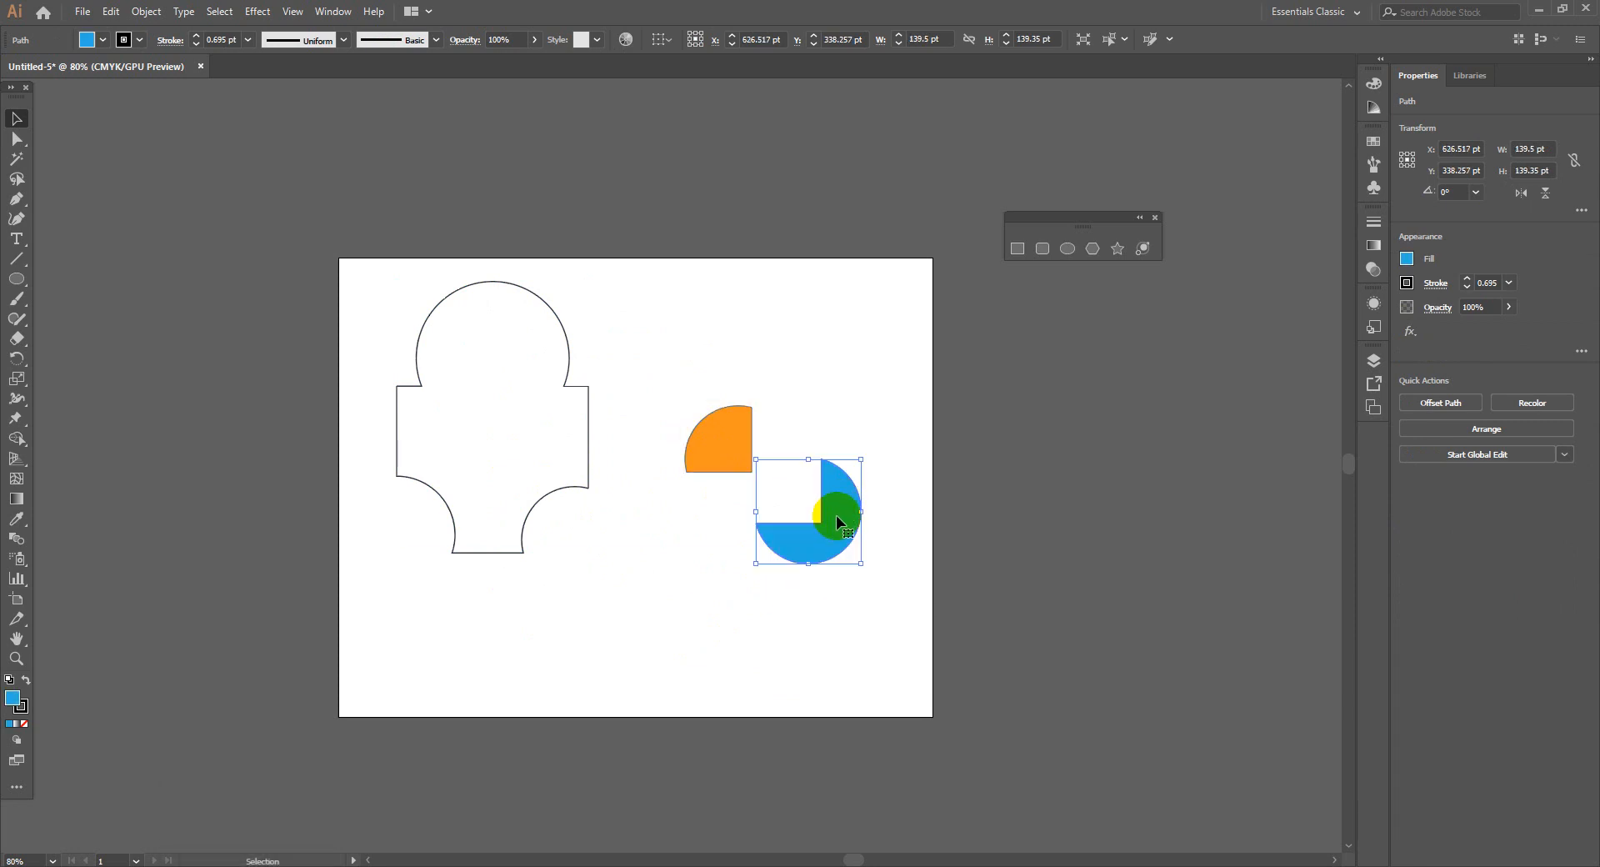
- Close the untitled practice document and bring up the Sleeping Fox.ai document in a maximised window
click(200, 67)
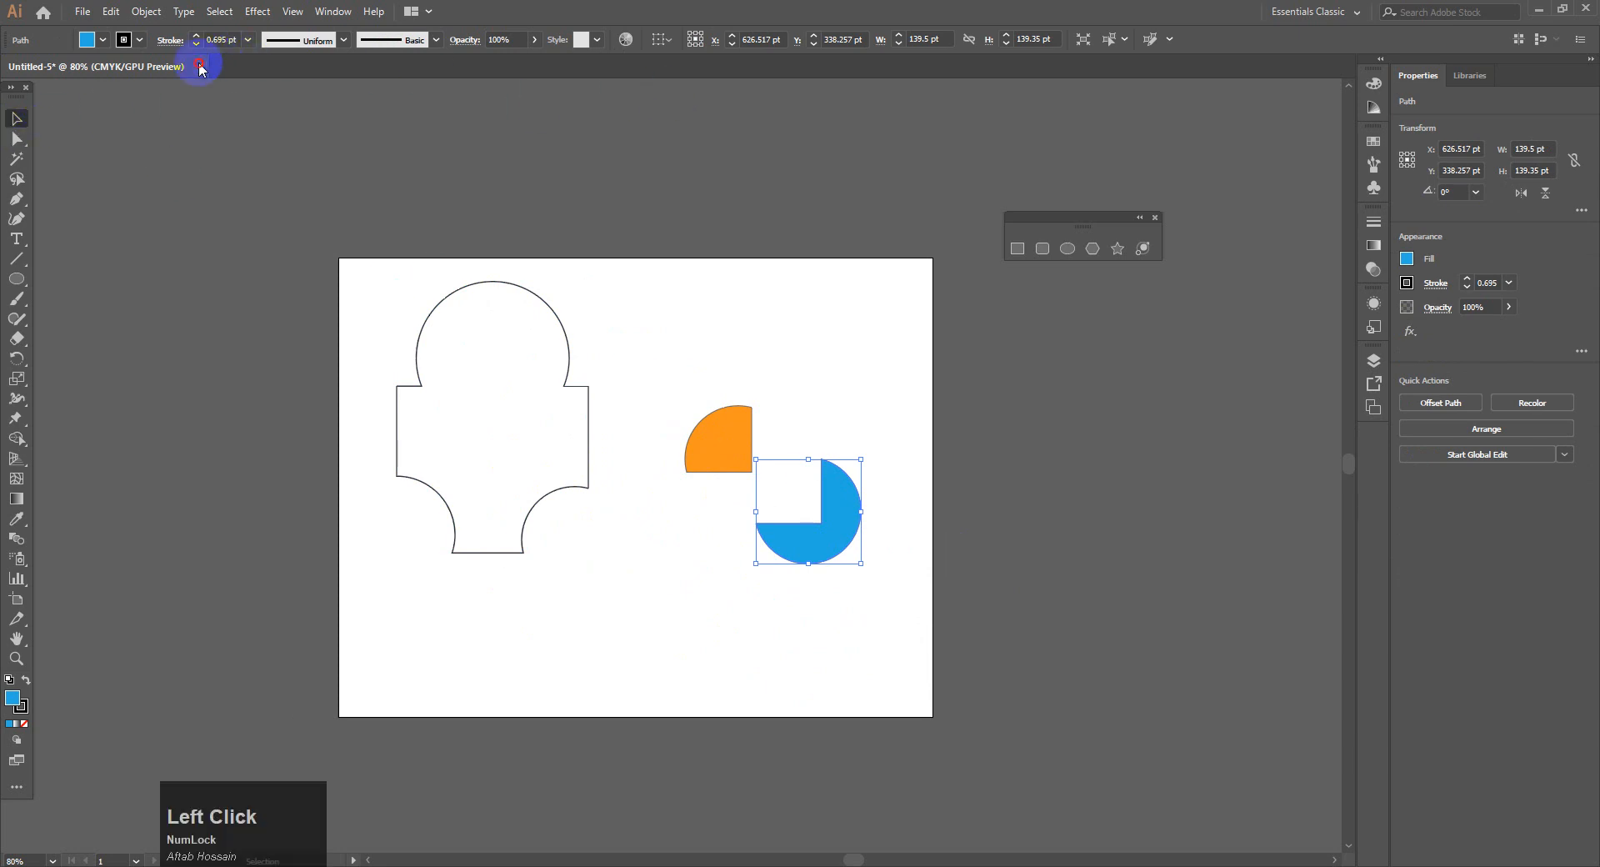
click(845, 469)
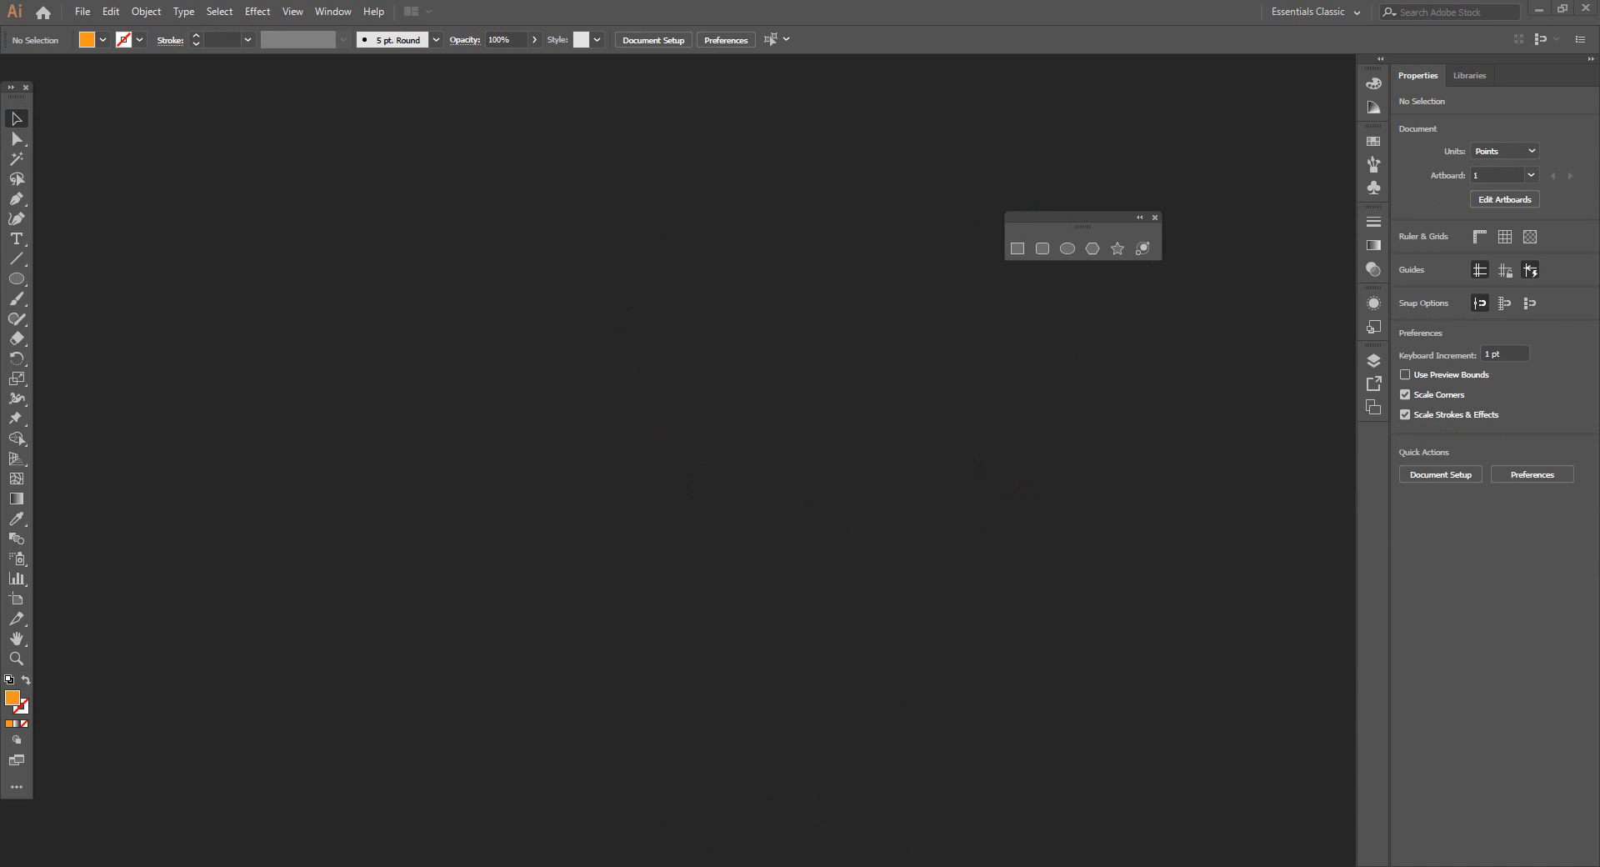
click(715, 866)
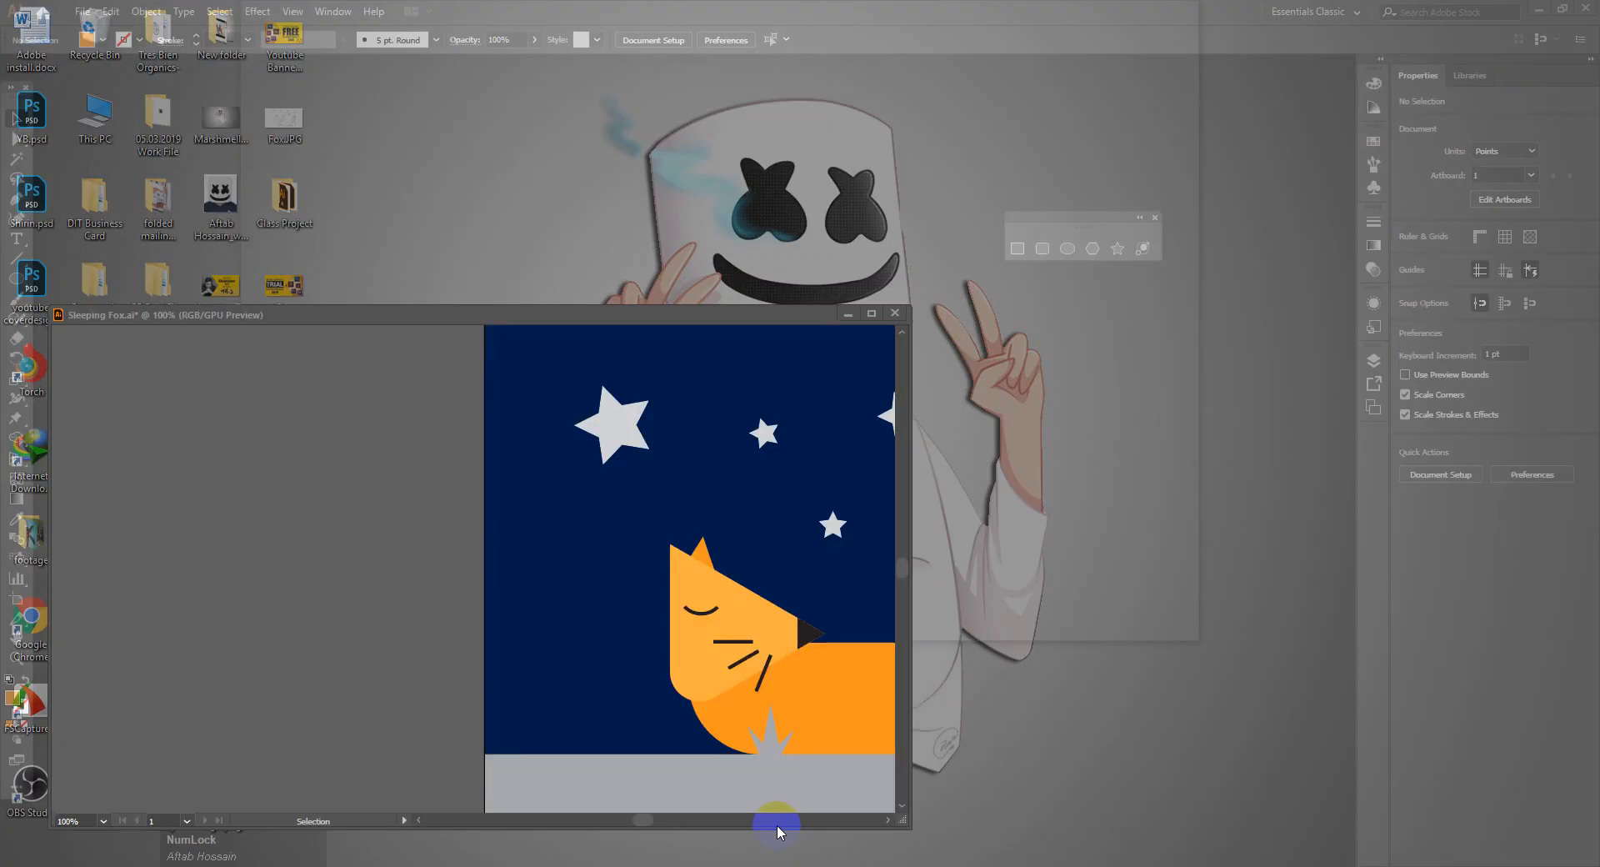
click(805, 832)
click(869, 316)
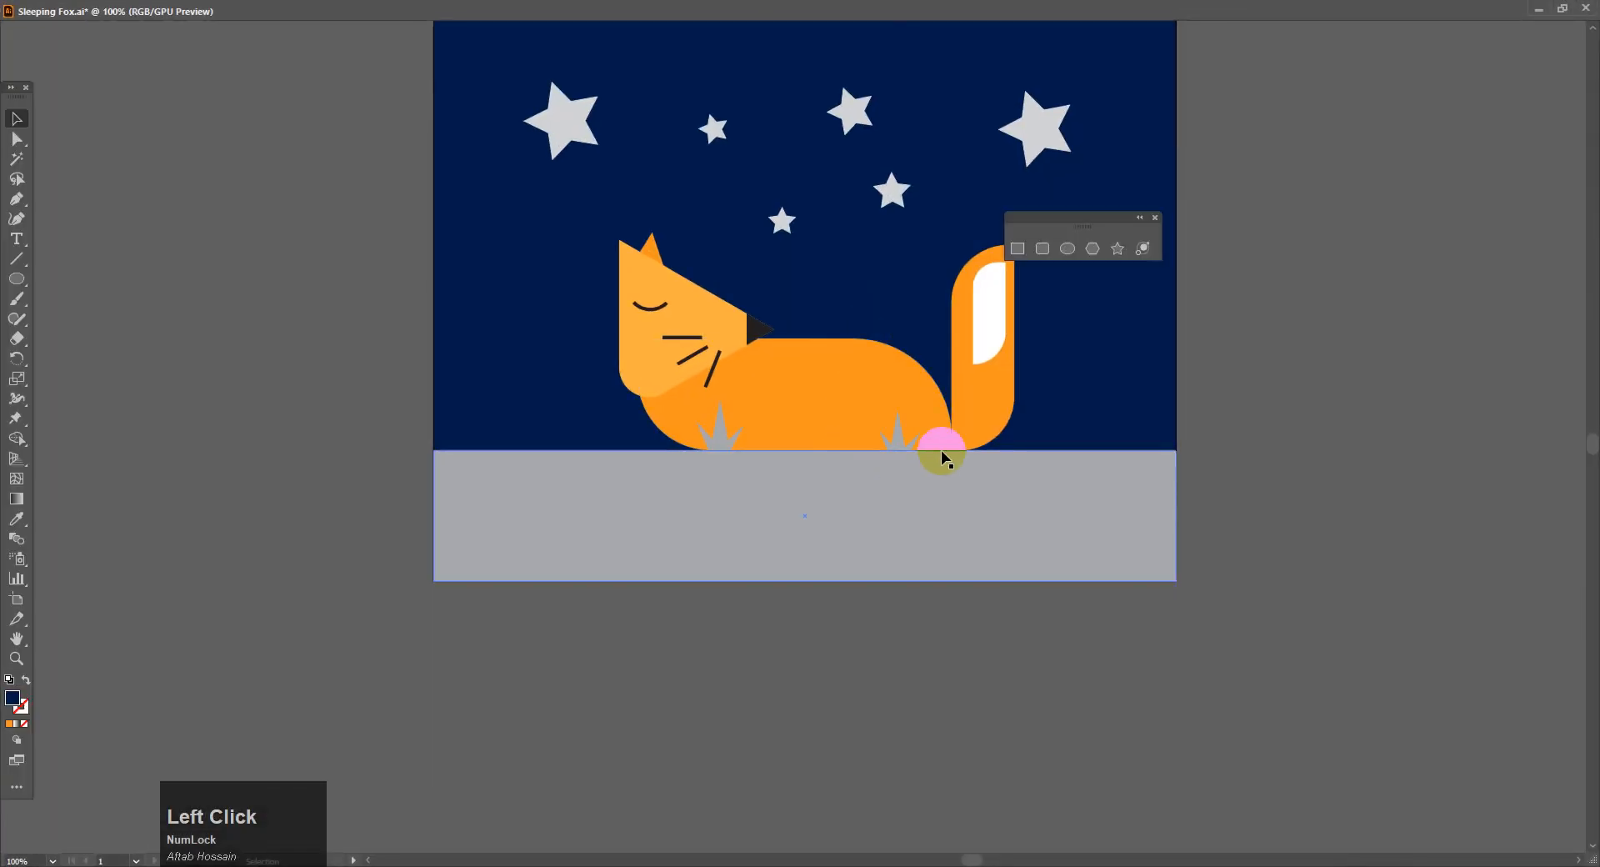
- Close the floating shape tools panel and dock the Sleeping Fox.ai window as a tab in the main workspace
drag(862, 398, 768, 557)
drag(838, 451, 763, 440)
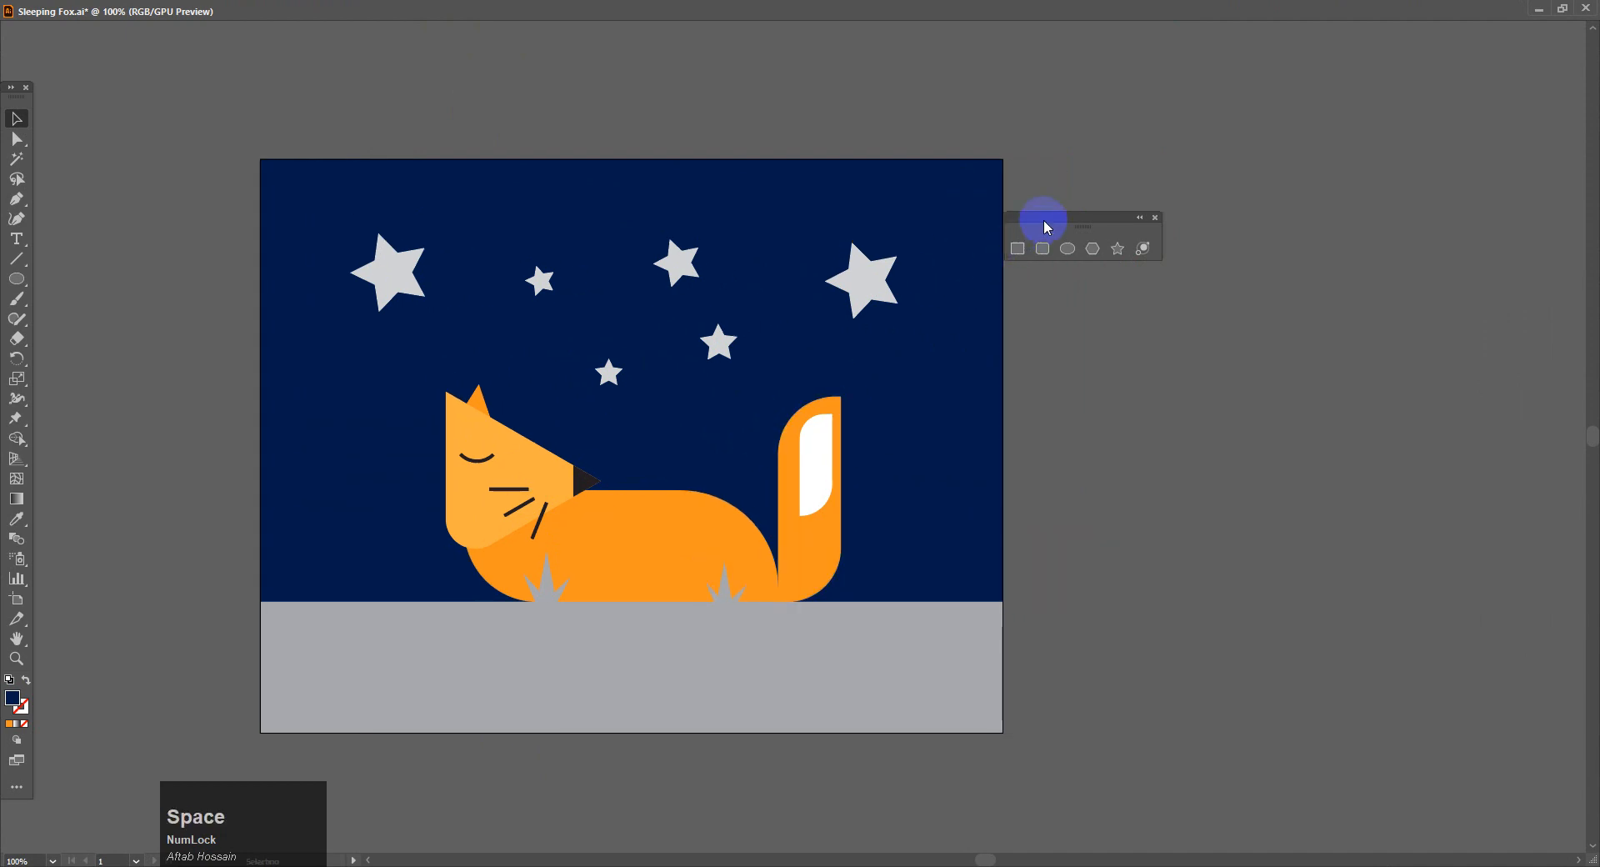
drag(1033, 226, 1227, 187)
click(1209, 184)
click(700, 348)
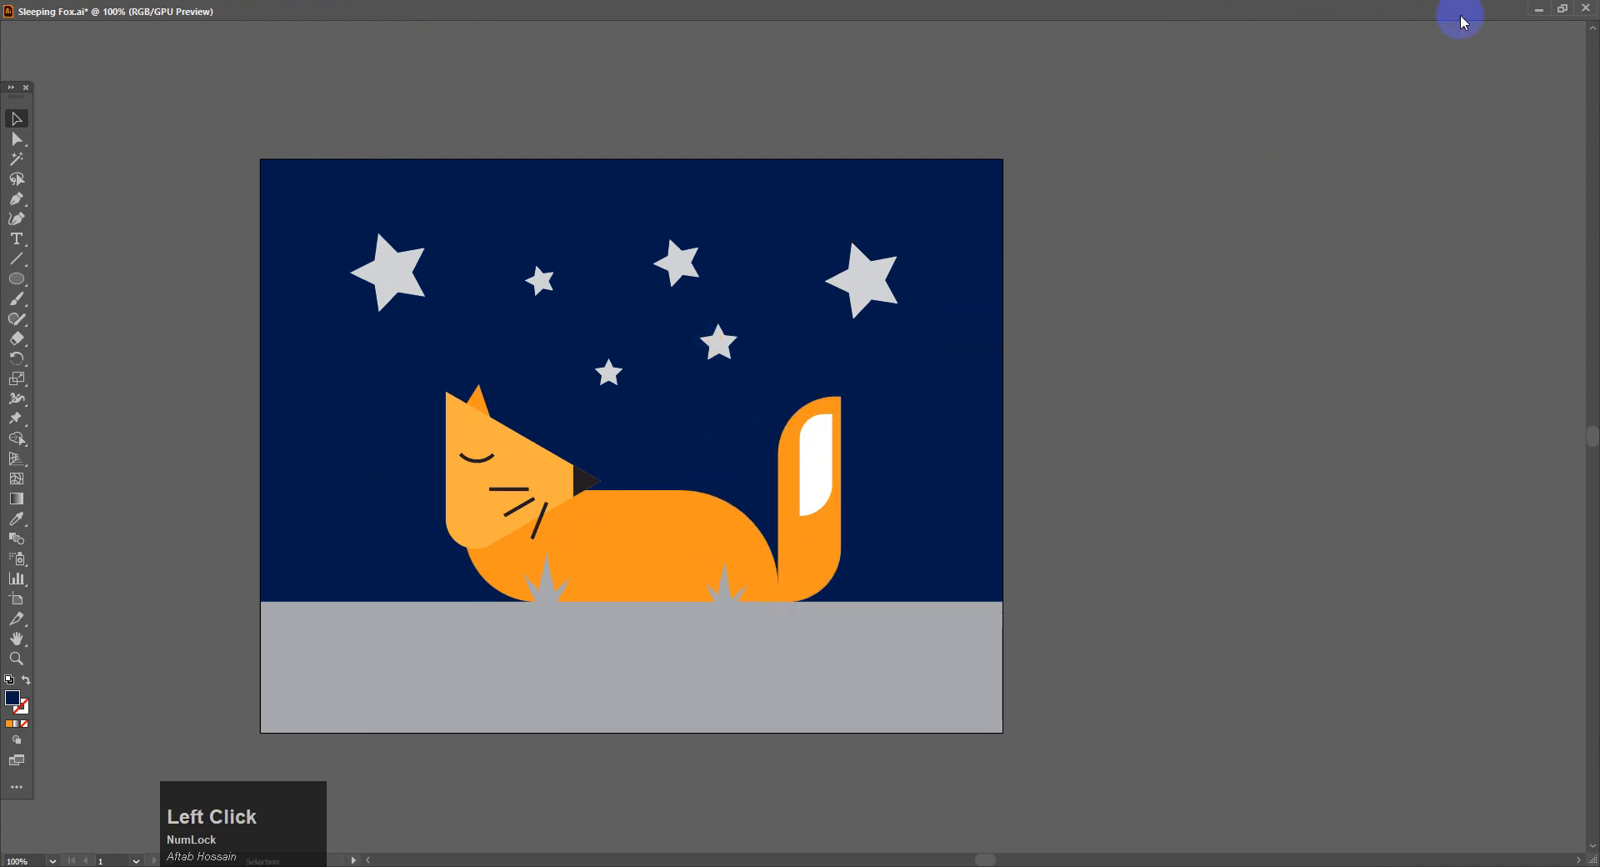
click(1561, 8)
drag(655, 308, 683, 67)
key(space)
drag(653, 553, 710, 450)
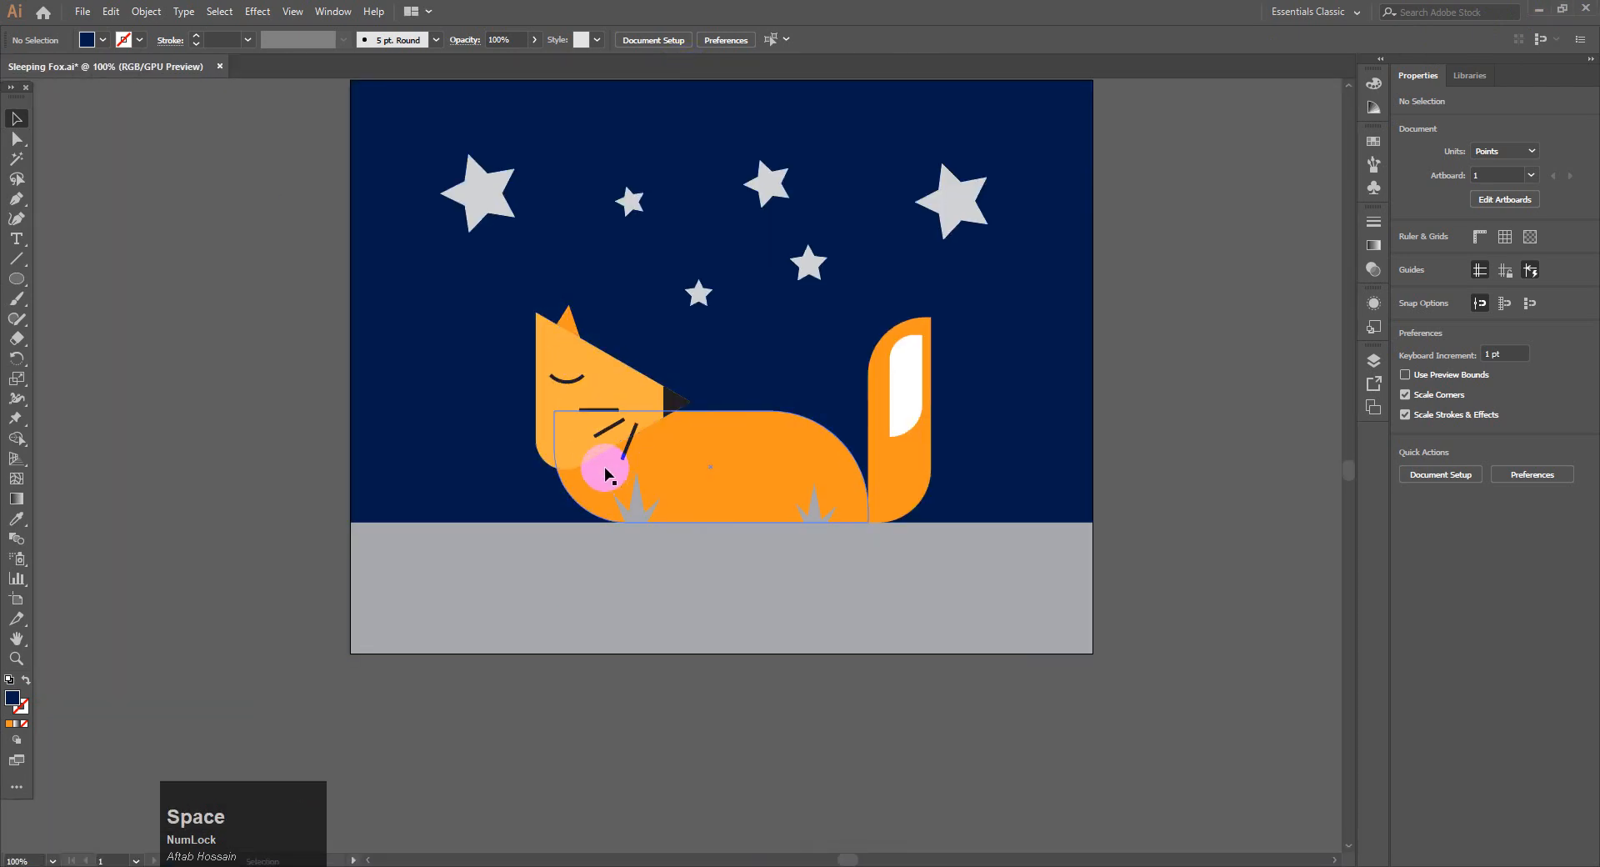
- Draw a diagonal line about 84 pt wide and 175 pt tall from the head's upper corner past the jaw, and select it with the head
click(18, 260)
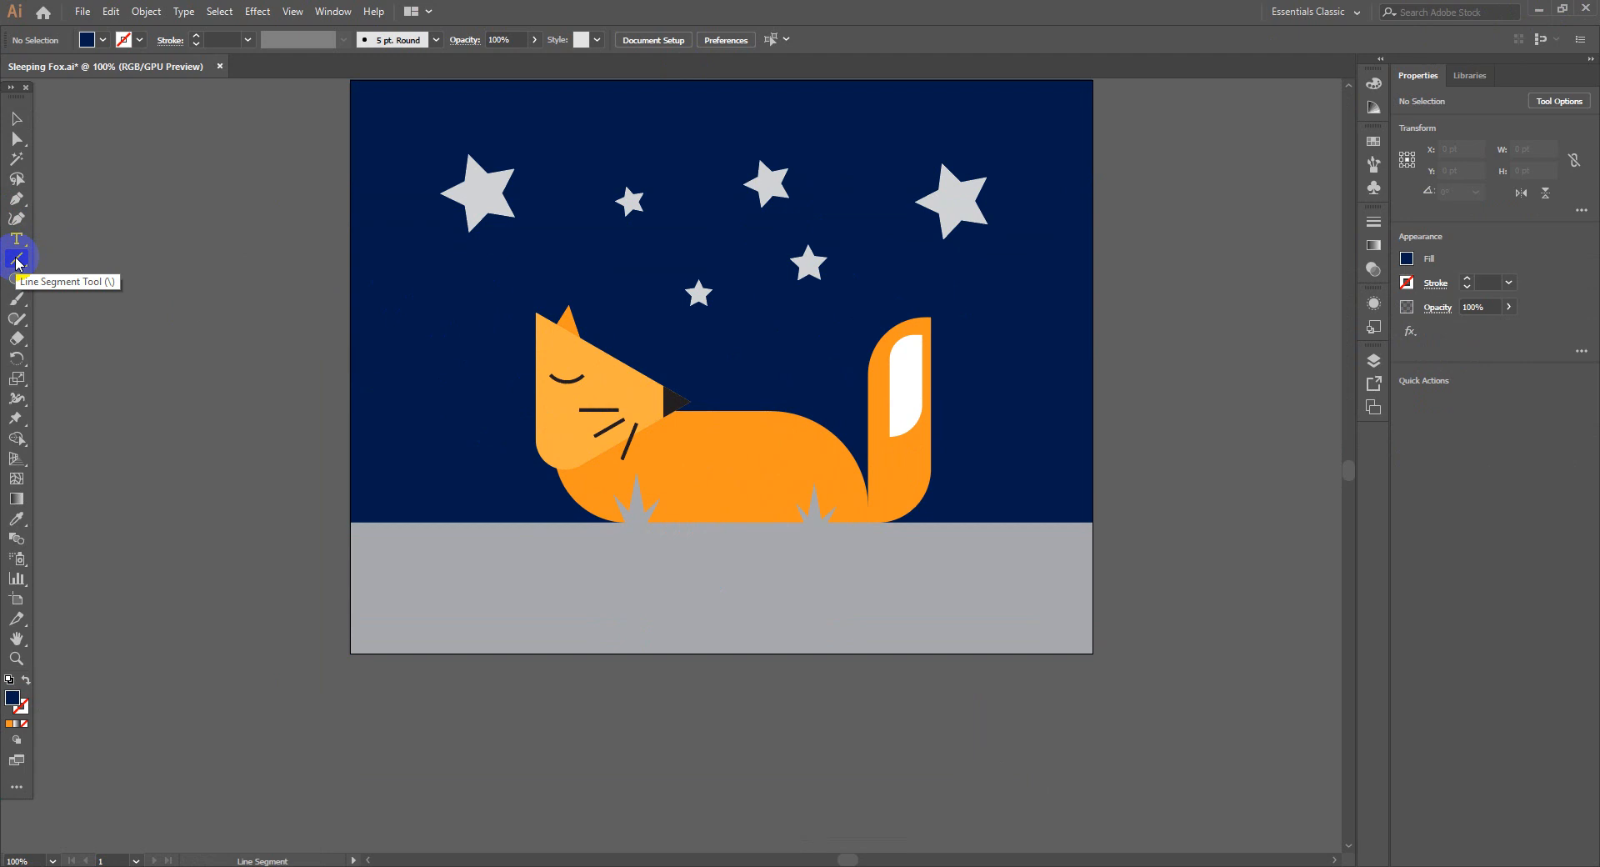
drag(536, 311, 615, 476)
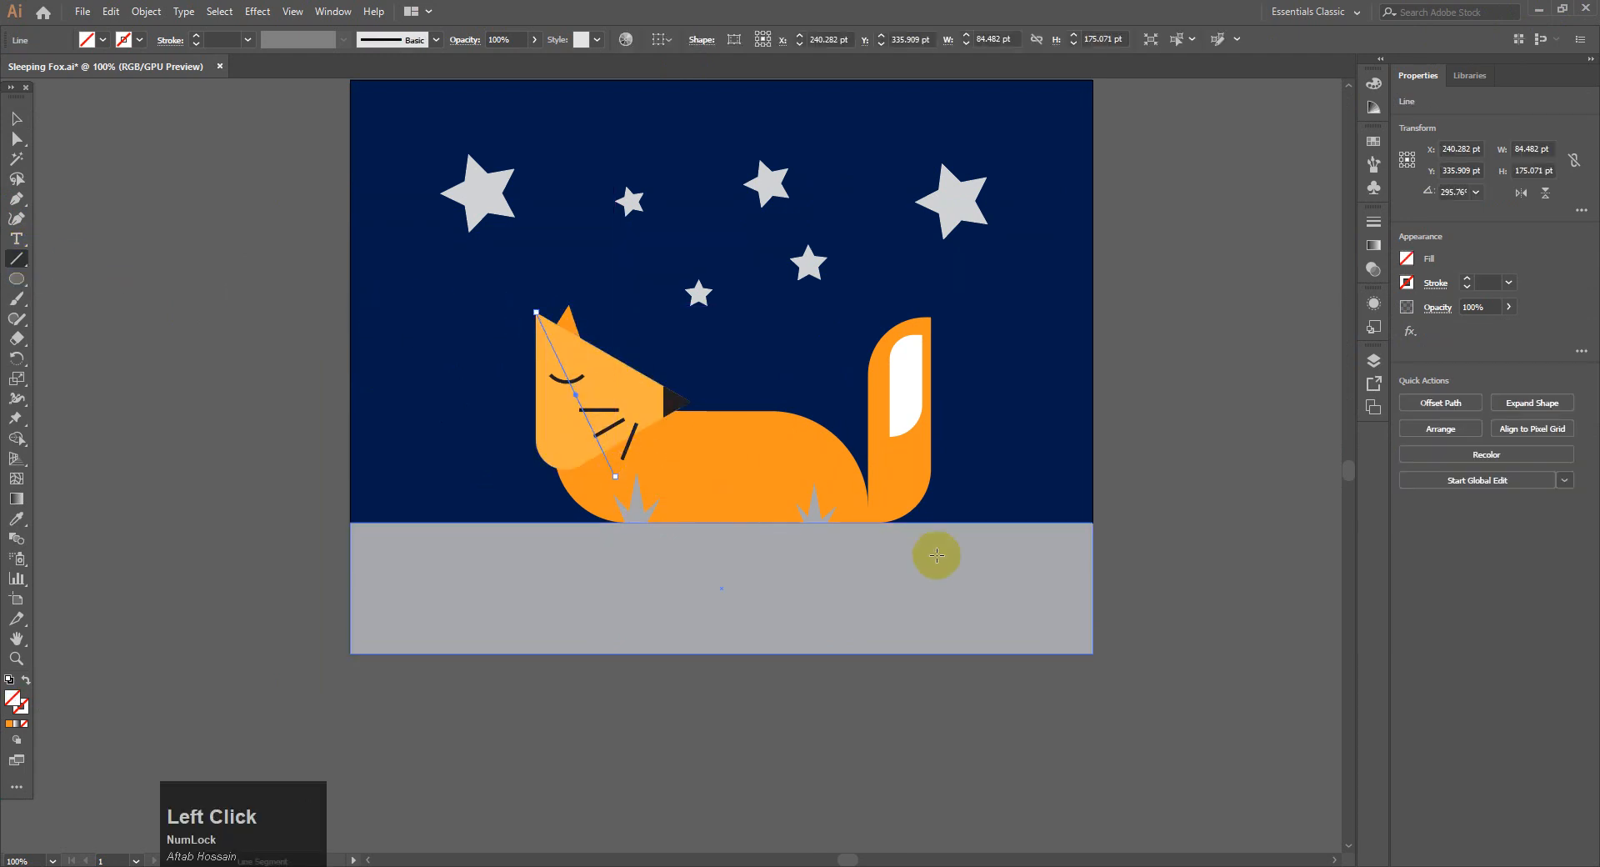
click(16, 121)
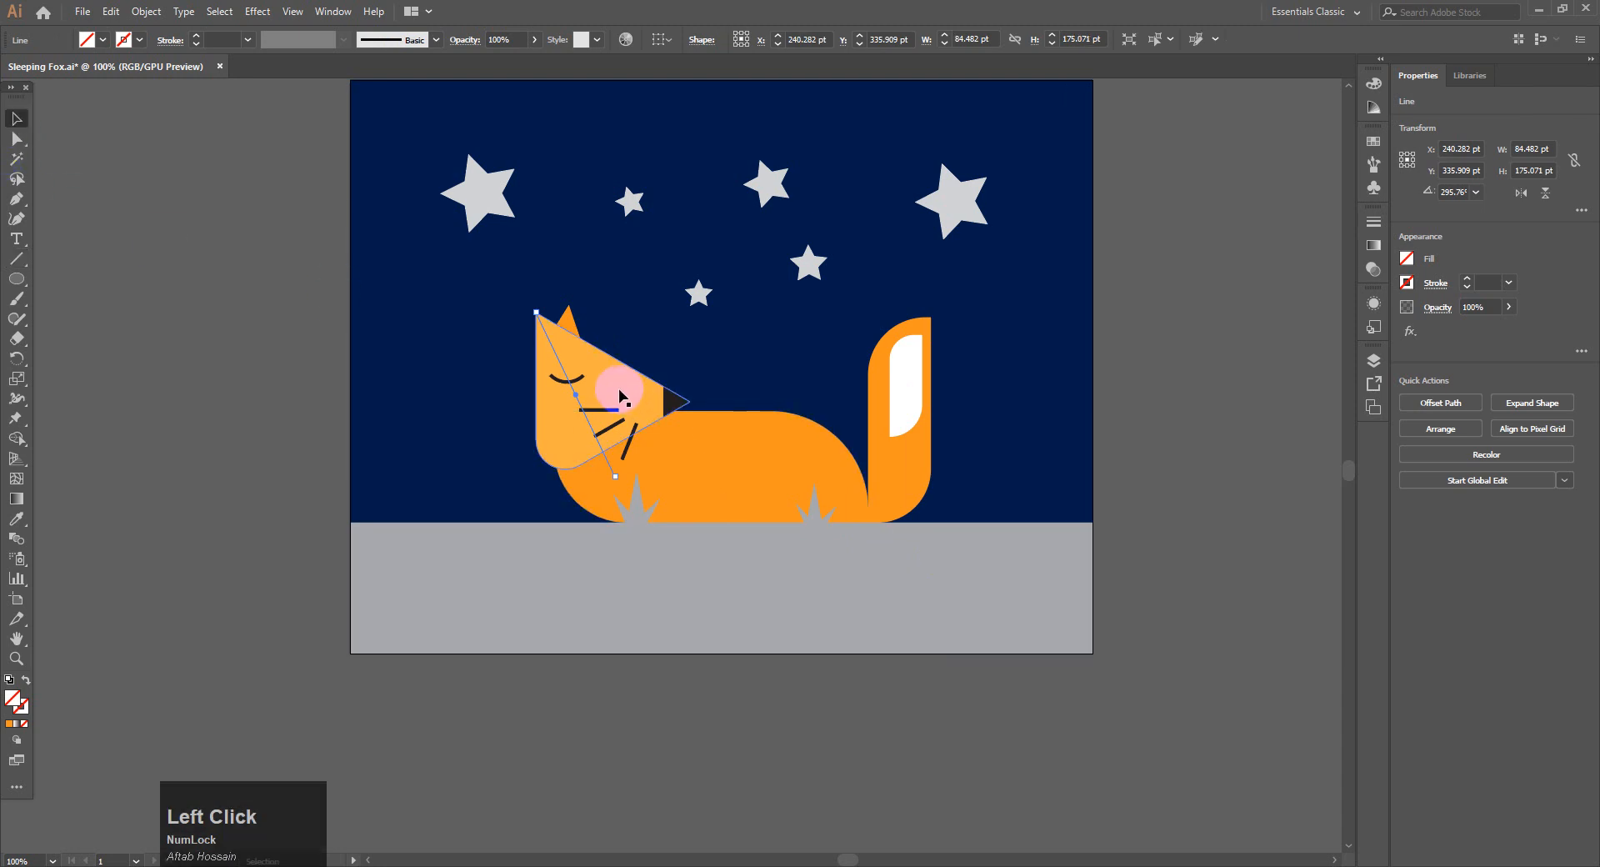
shift+click(620, 395)
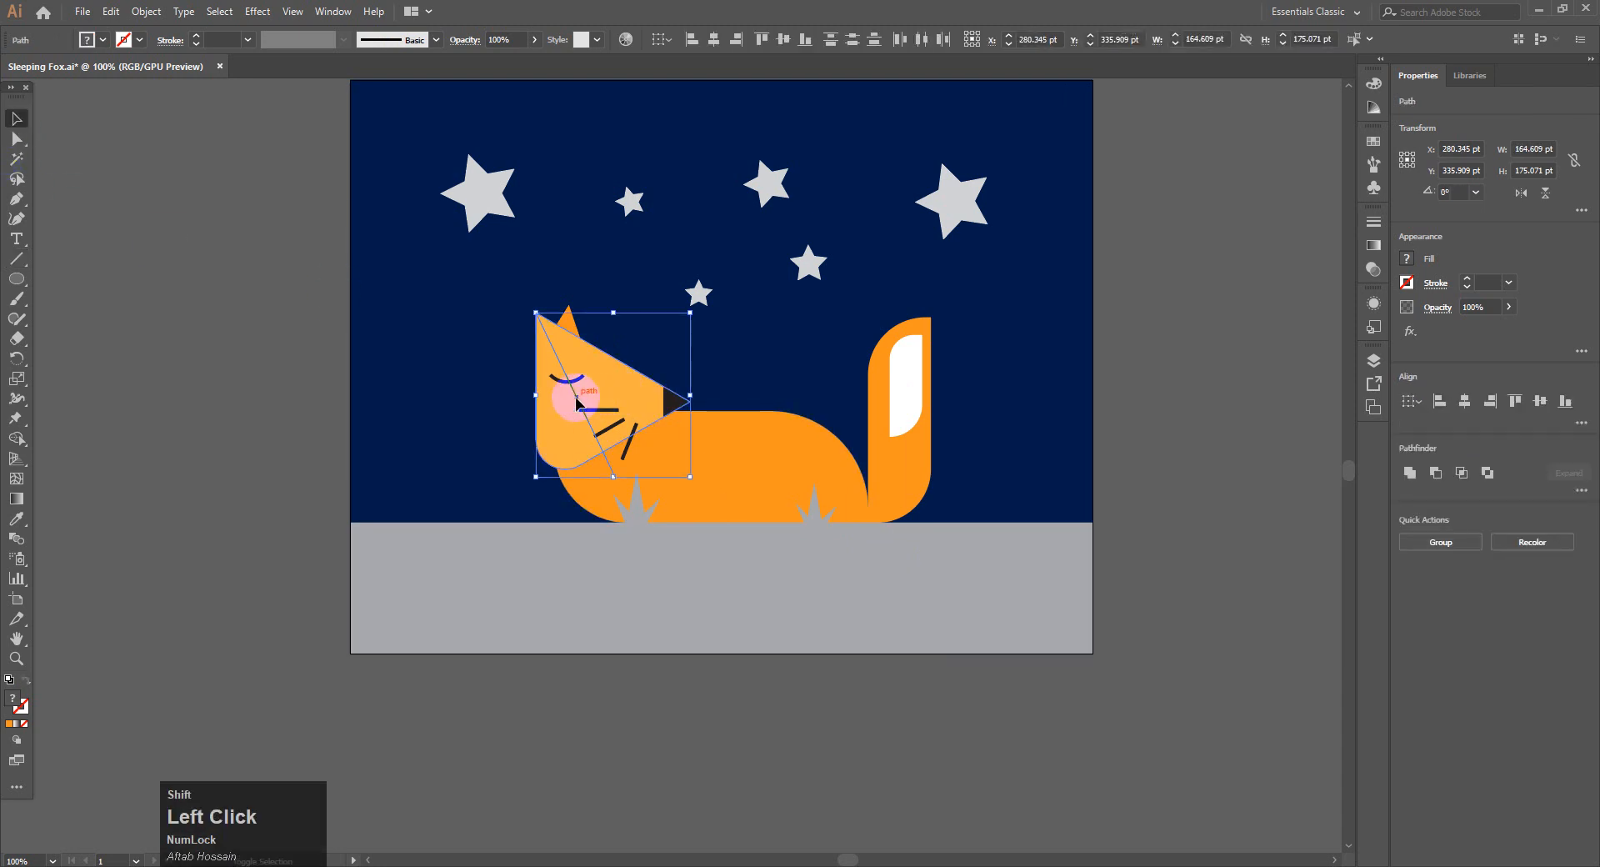
shift+click(576, 399)
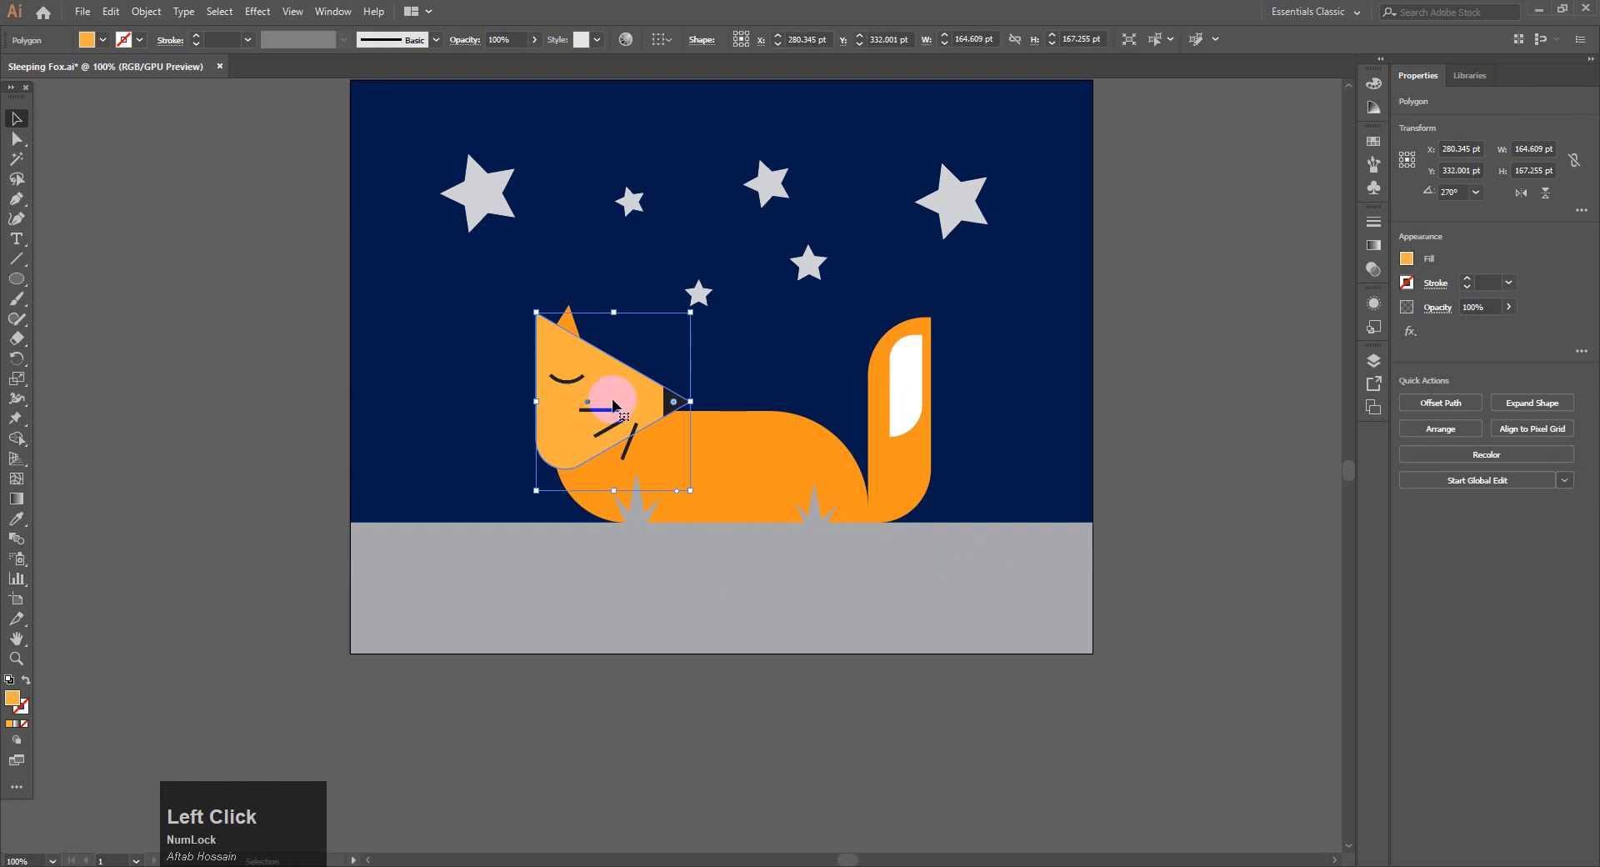
key(ctrl+equal)
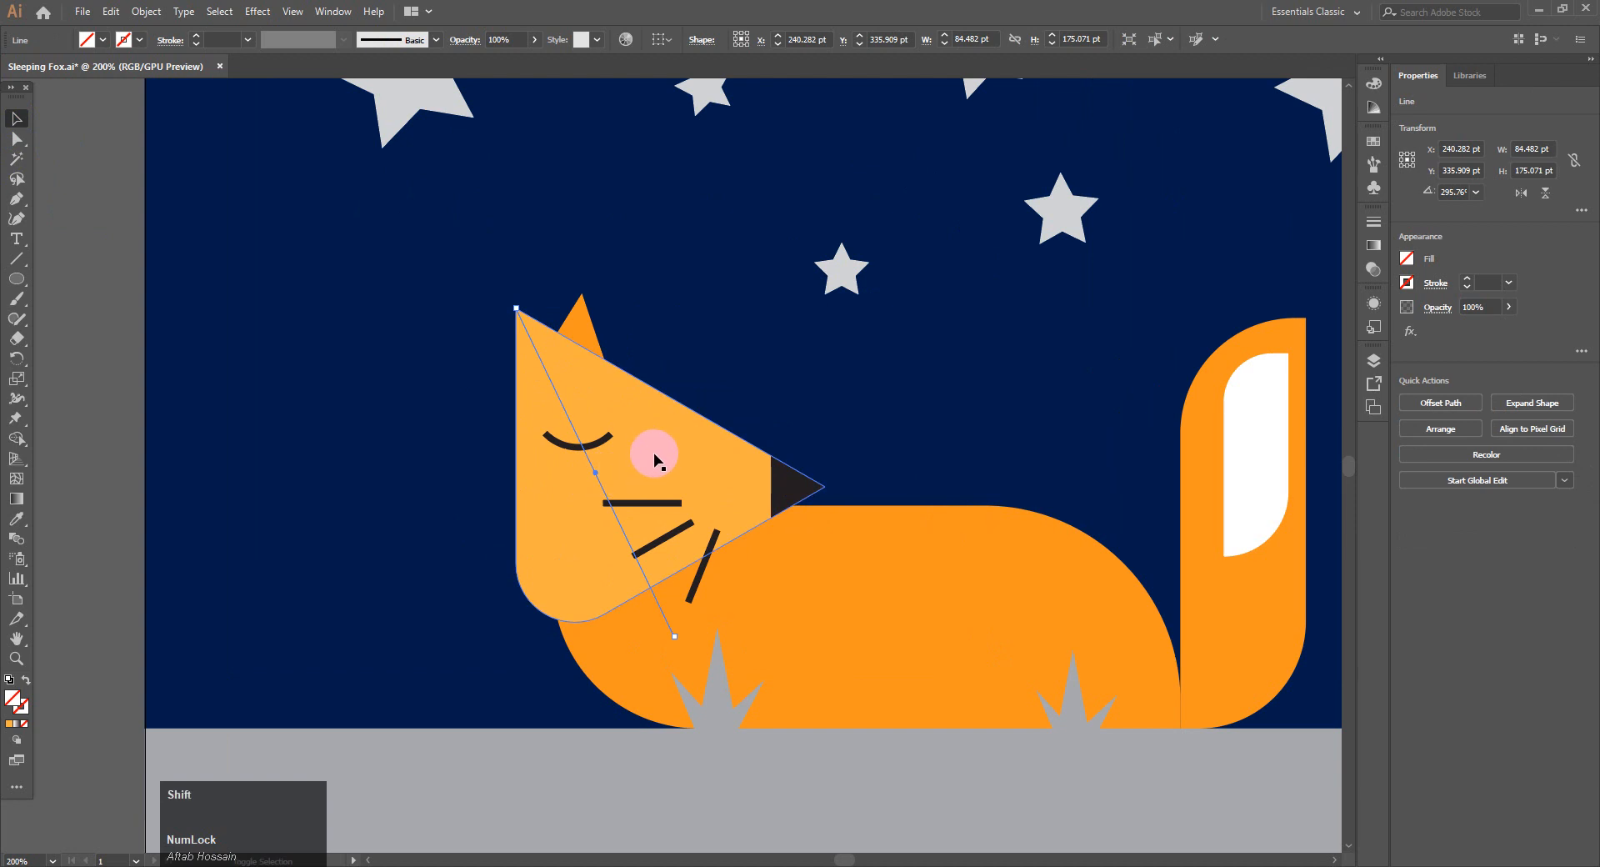
shift+click(656, 459)
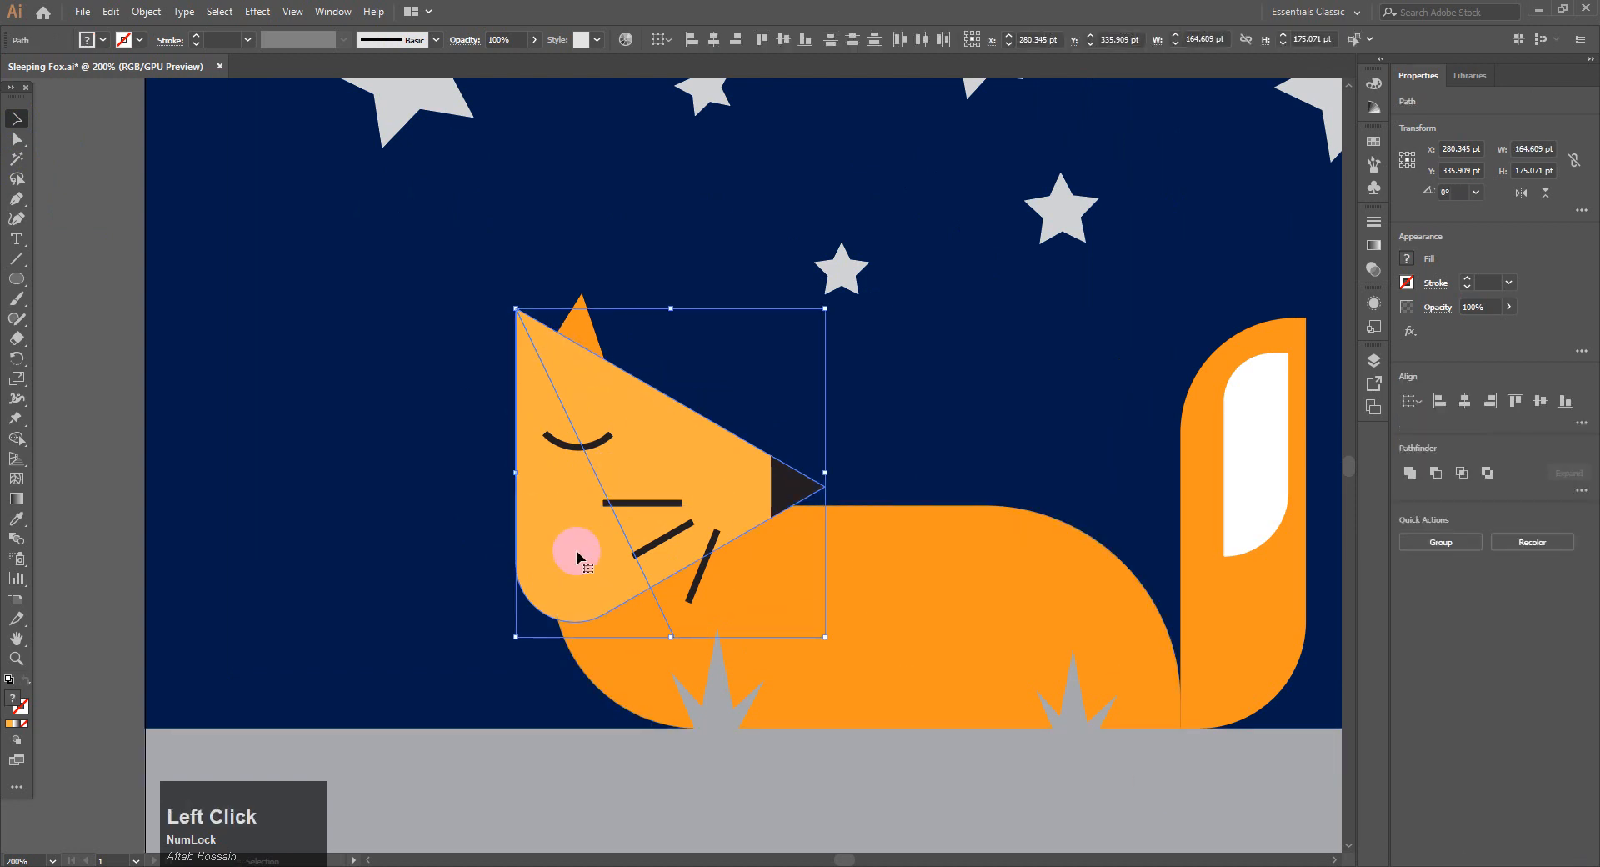
- Use the Shape Builder with the orange C=0 M=50 Y=100 K=0 swatch to make the head's rear section a separate piece
click(15, 439)
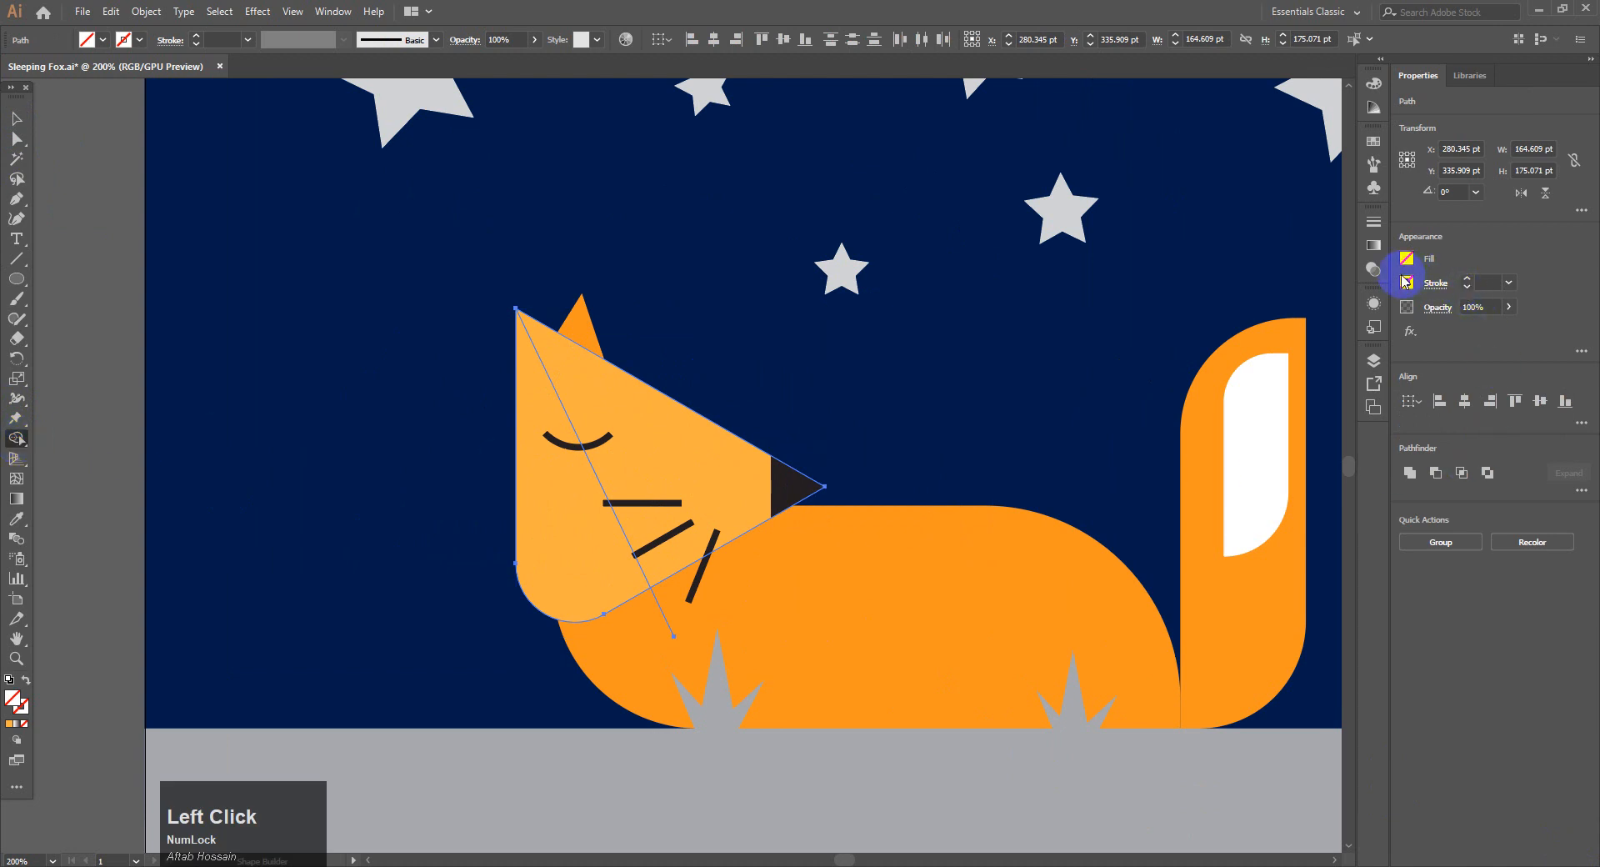
click(1405, 261)
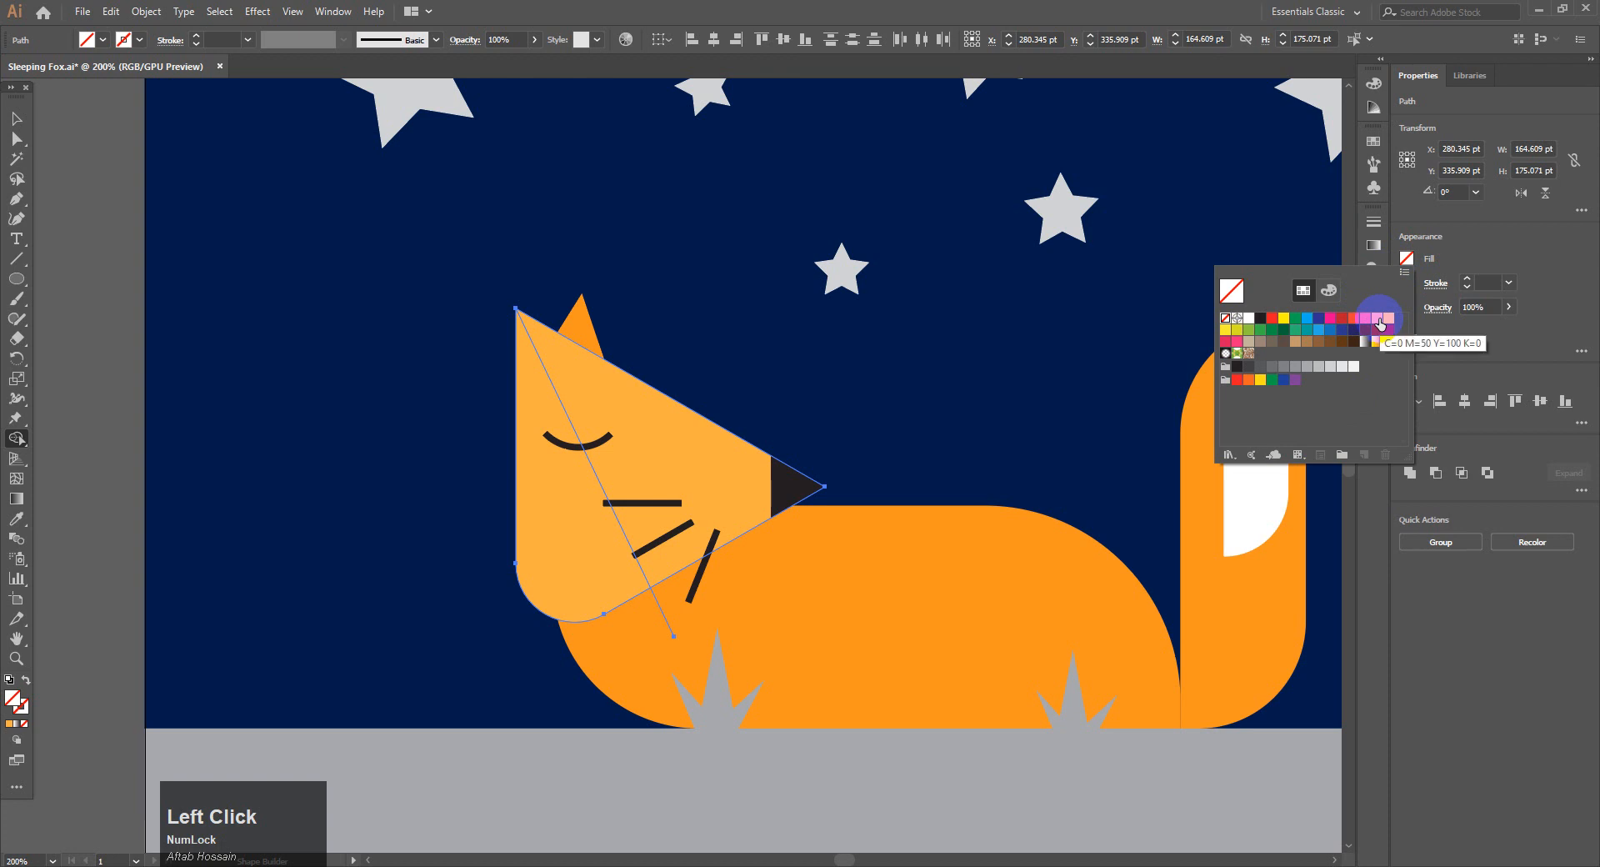
click(1379, 324)
click(567, 514)
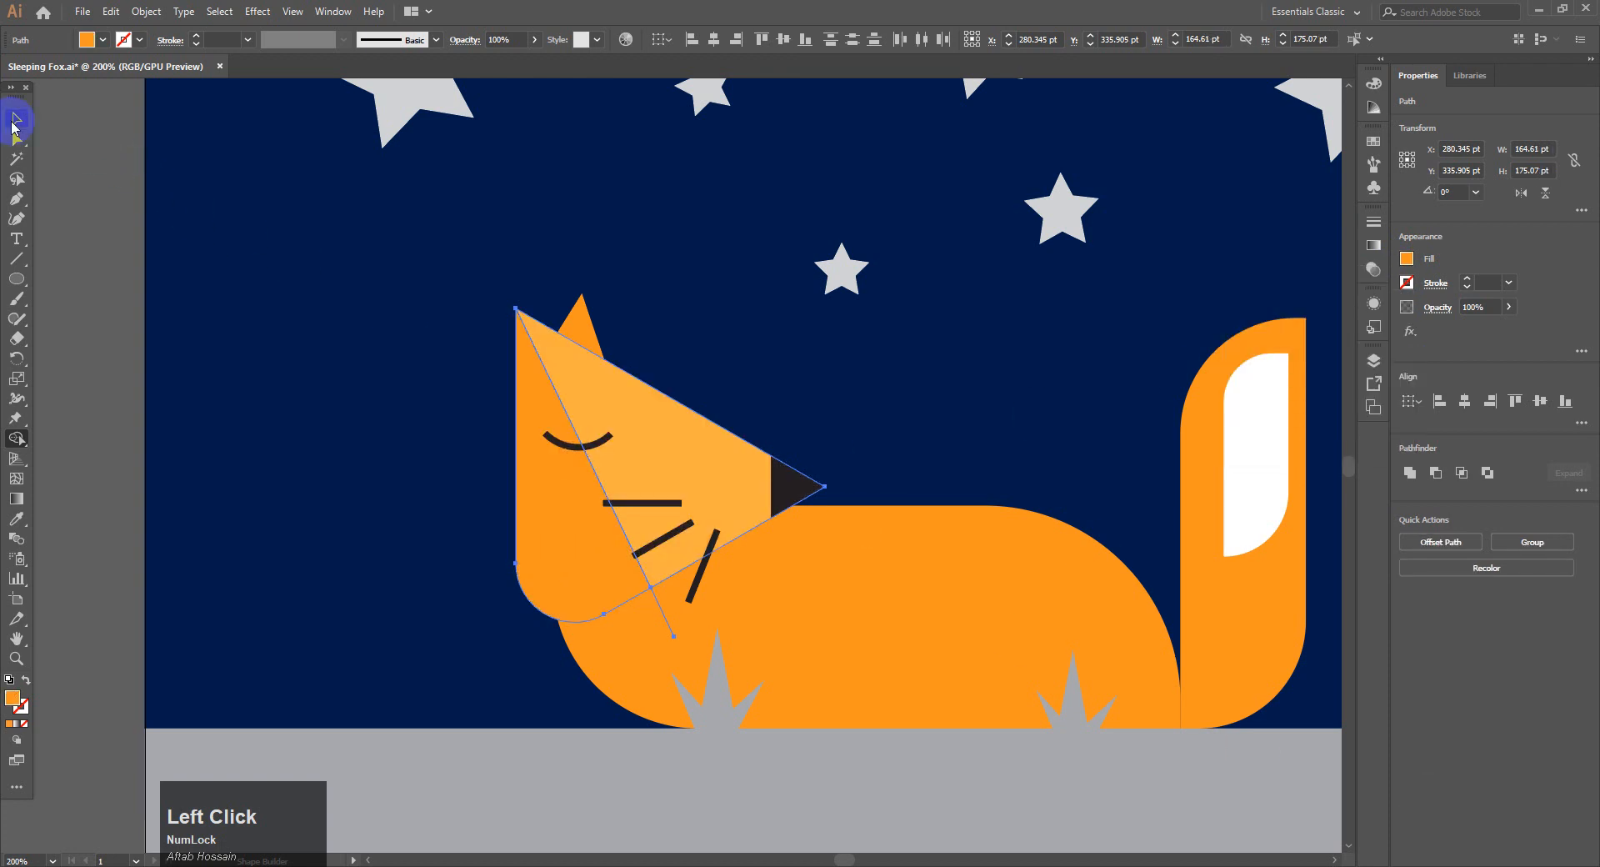
- Darken the head's rear piece by setting its fill's black (K) value to 10%
click(15, 121)
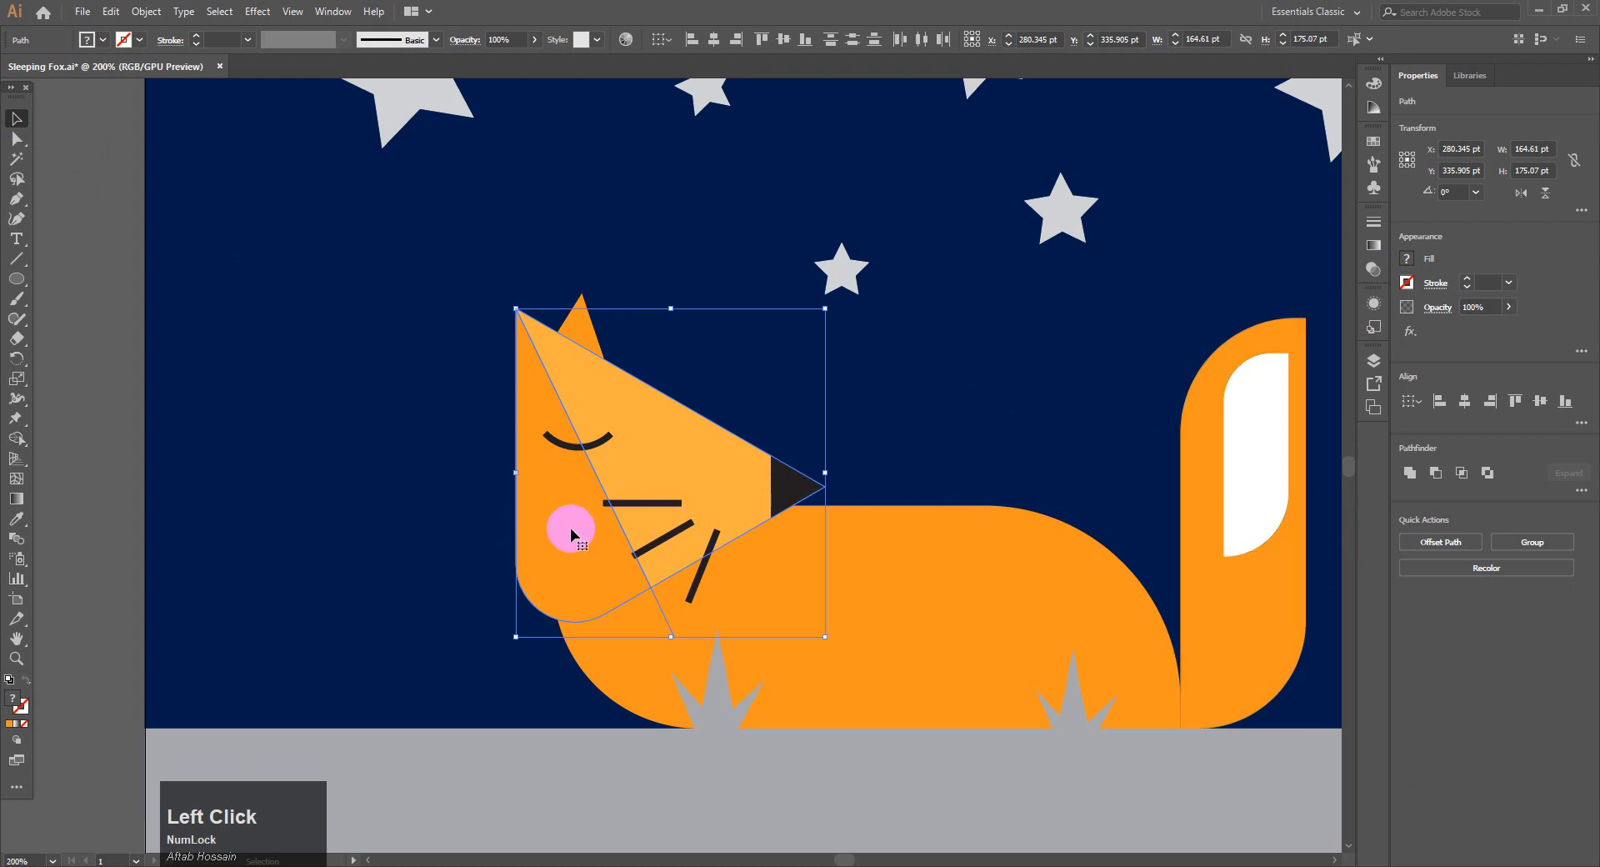
click(583, 511)
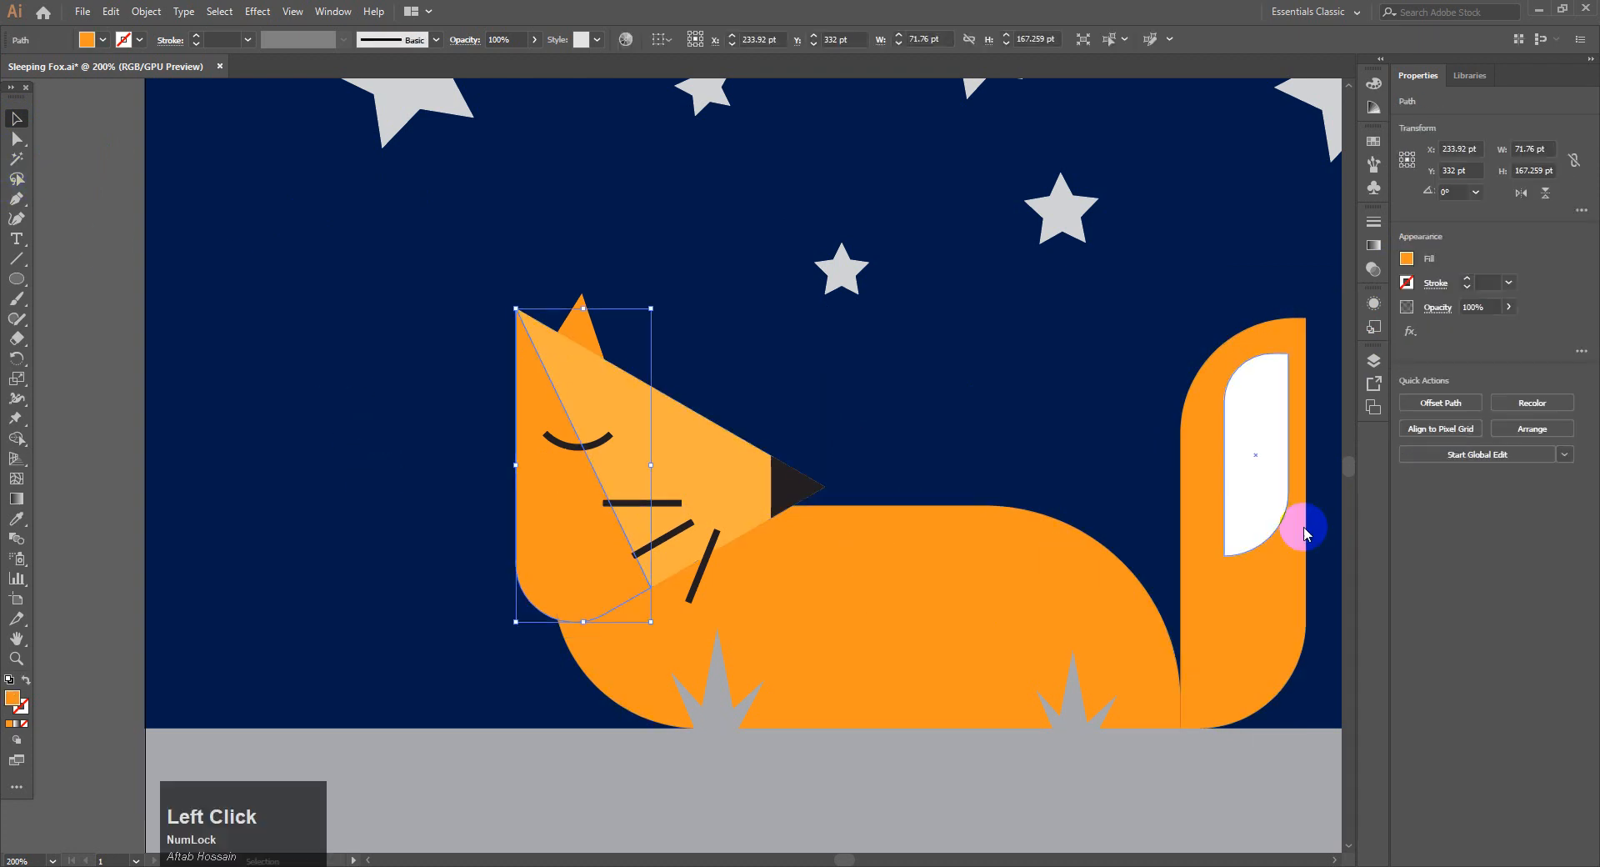
click(1406, 260)
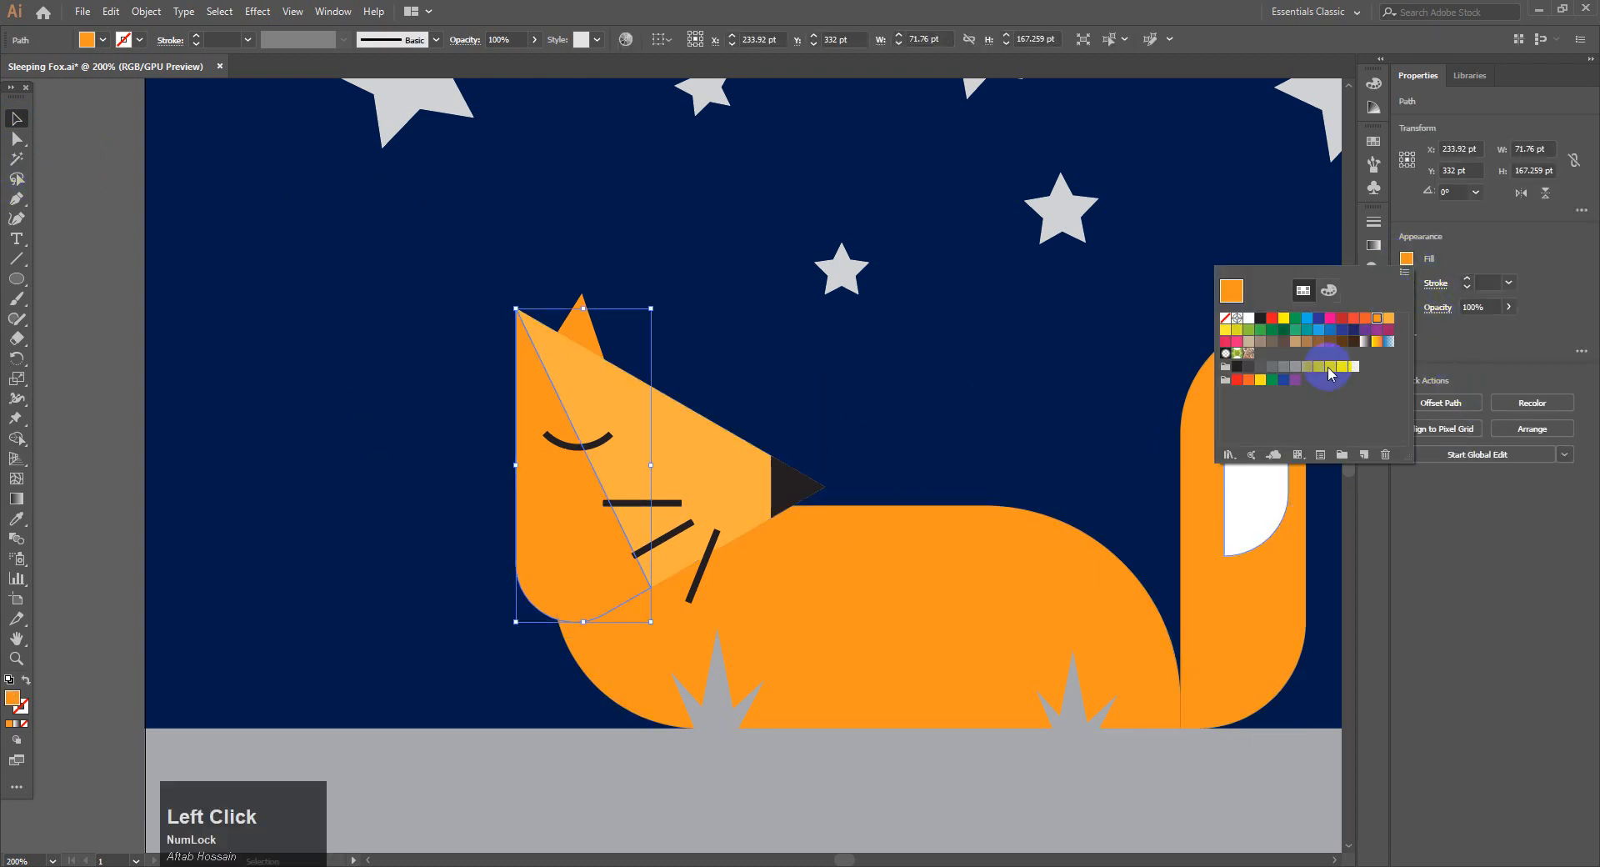
click(1328, 290)
click(1373, 381)
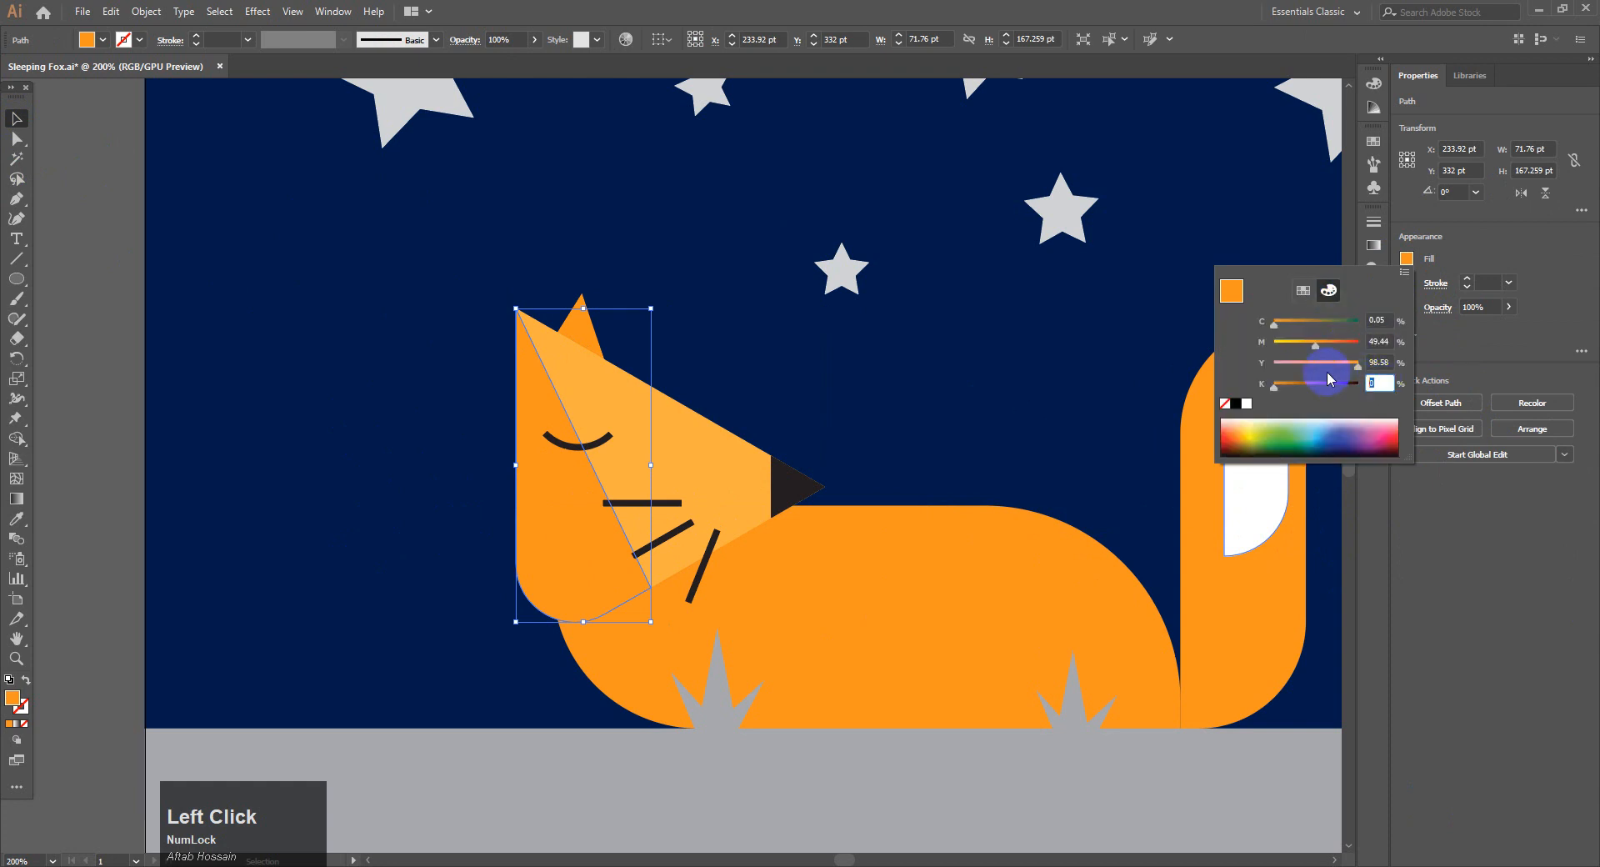
key(Return)
click(269, 554)
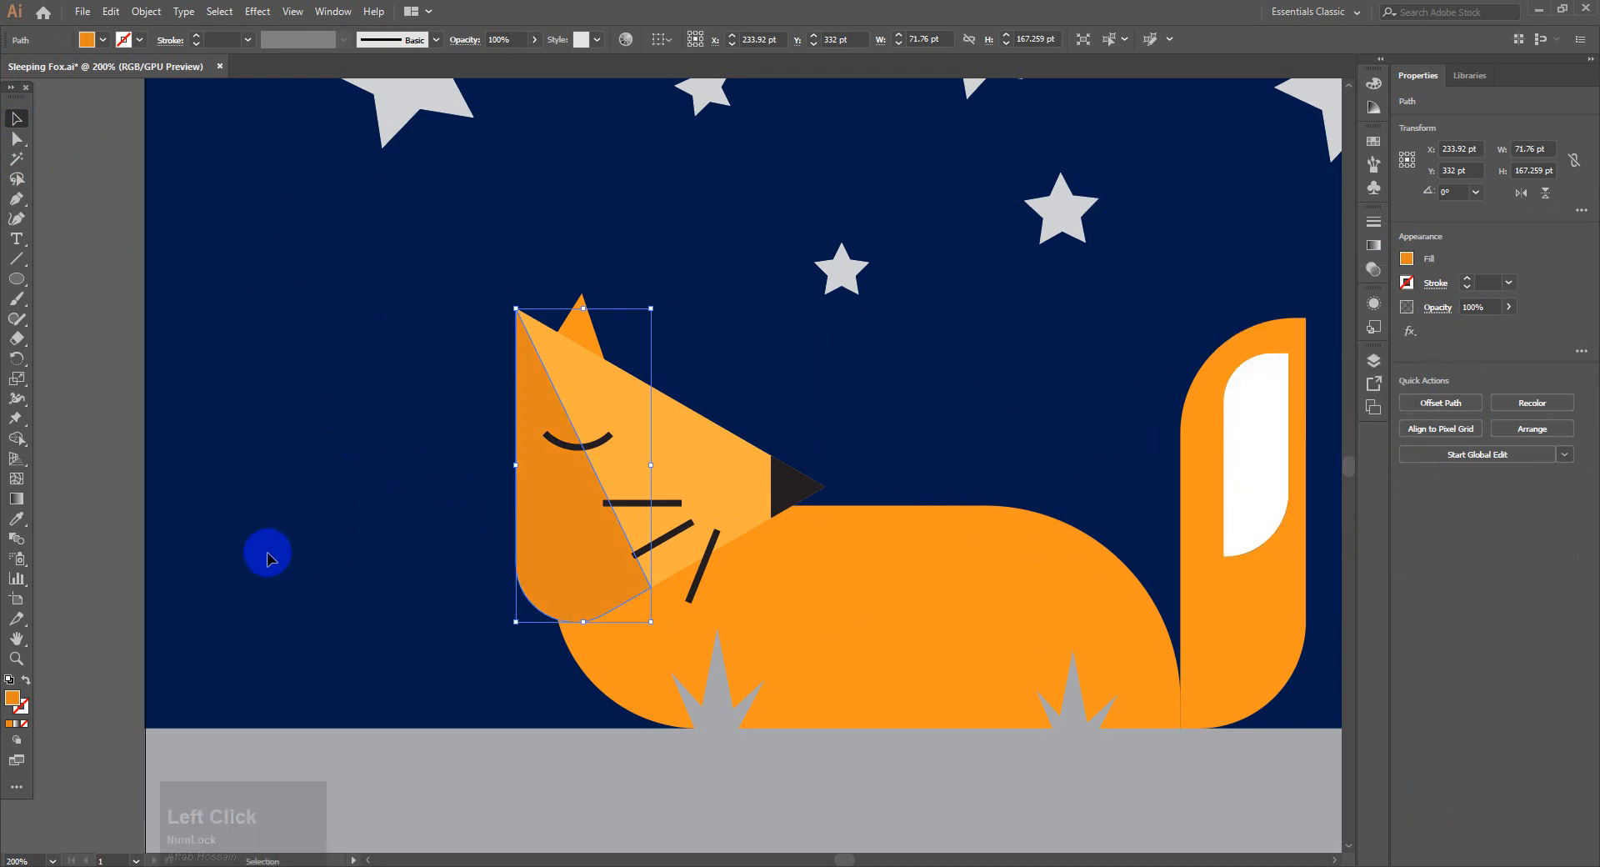
key(ctrl+minus)
key(ctrl+minus)
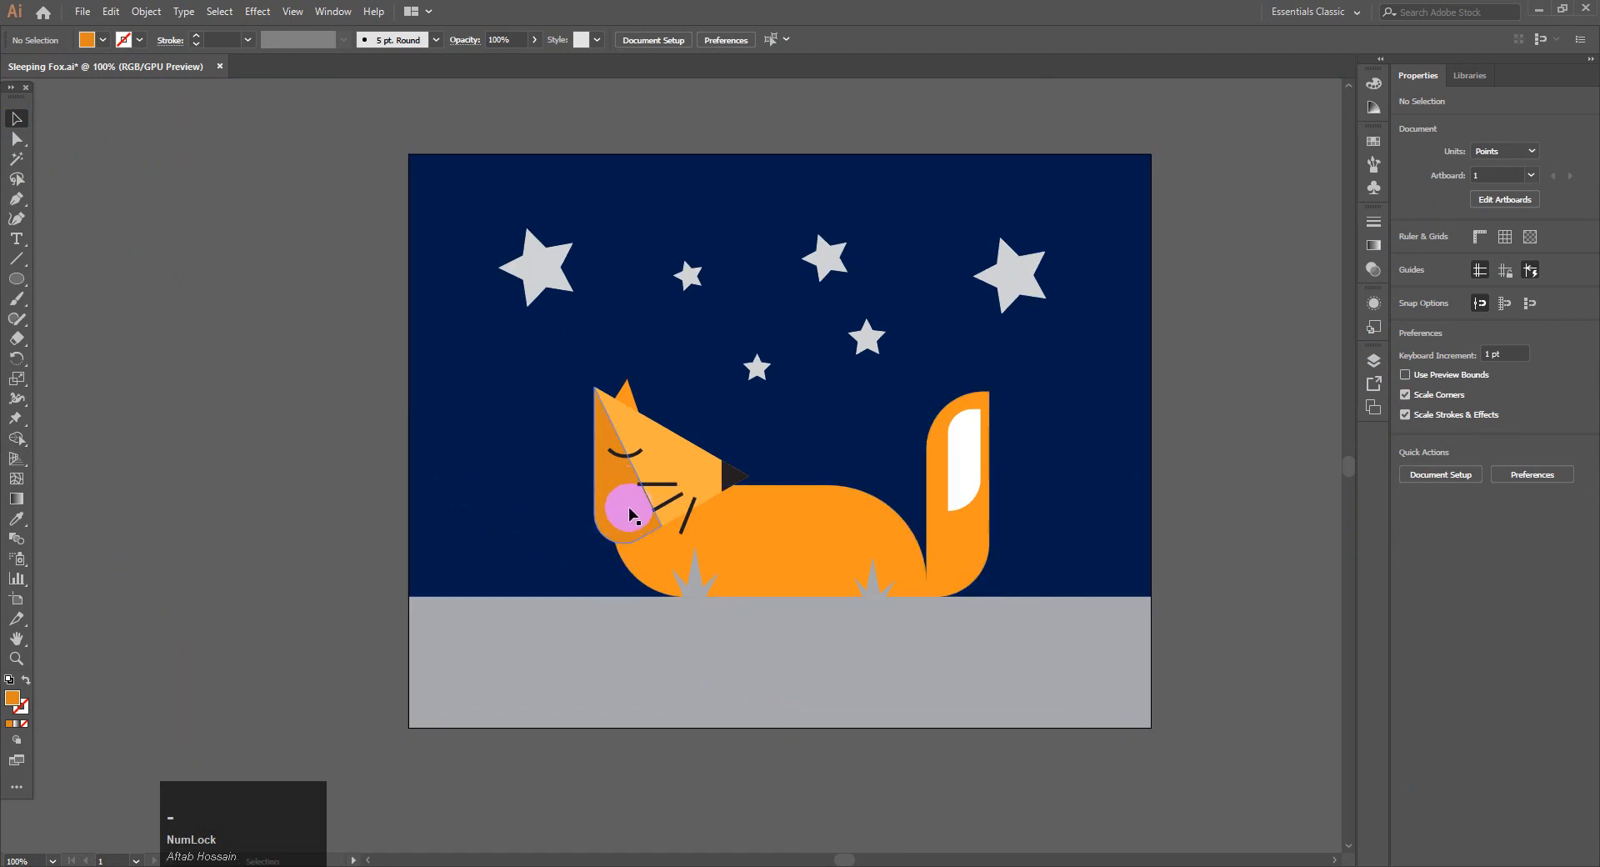
- Set the black (K) value of the head's rear piece to 5% and deselect it
click(619, 510)
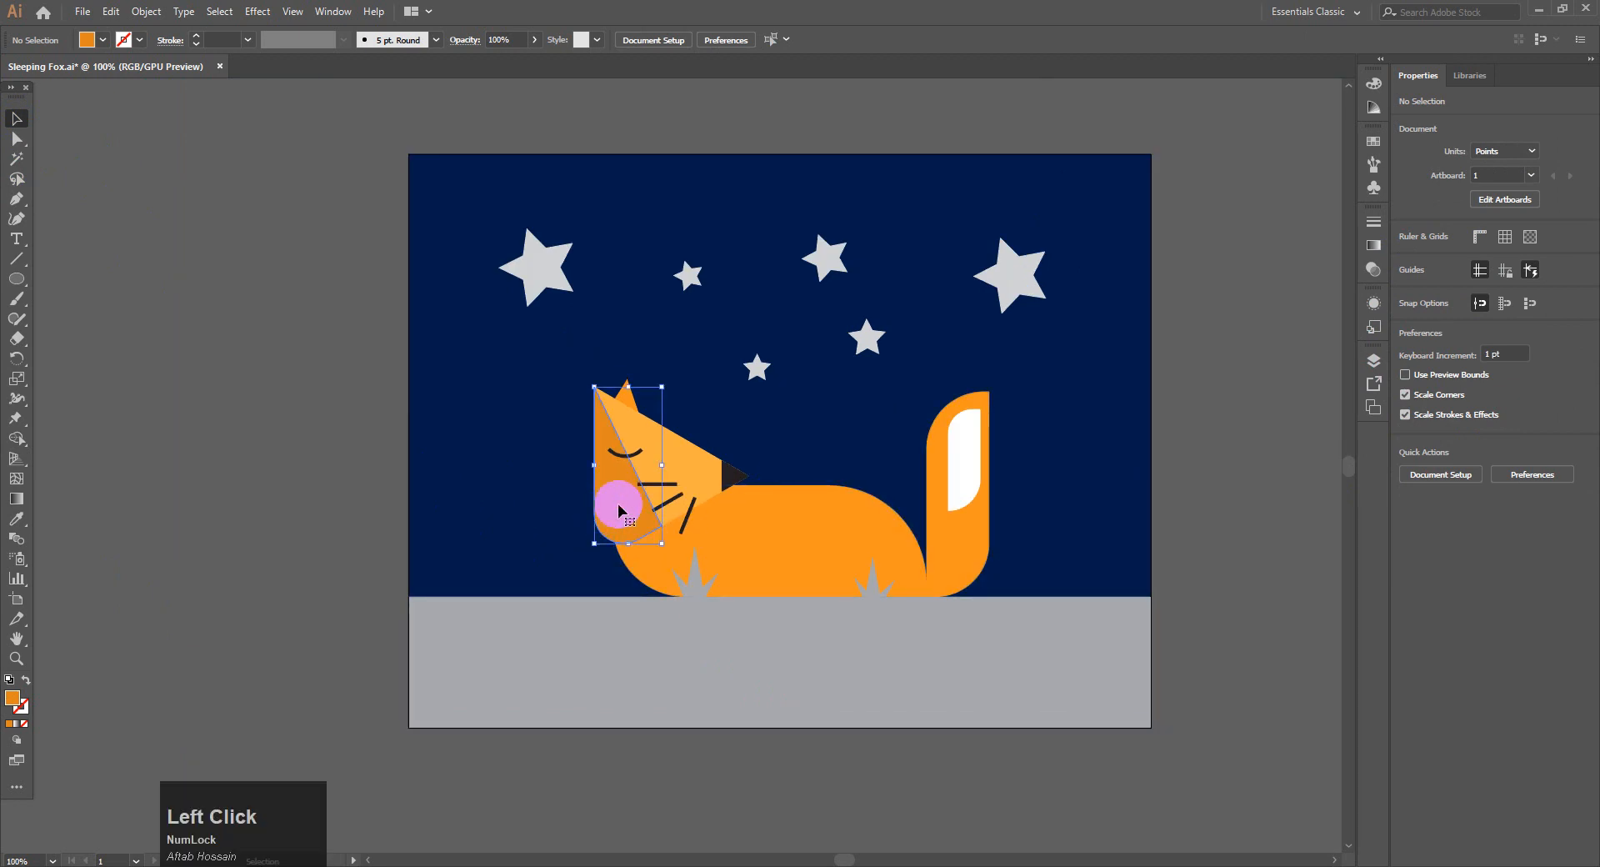
click(1407, 258)
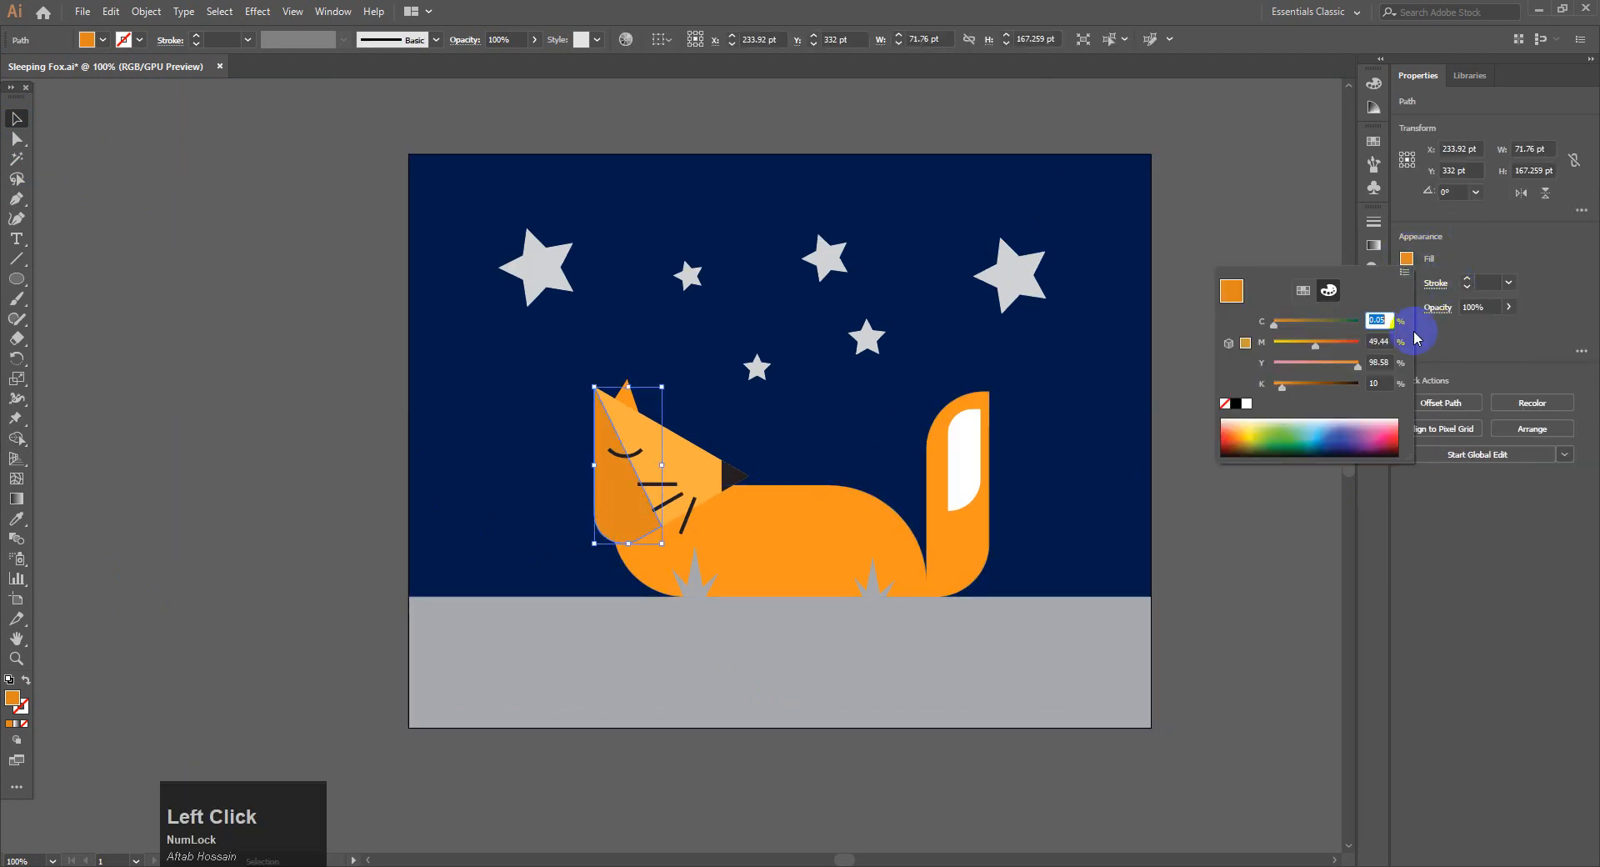
click(1380, 385)
text(5)
key(Return)
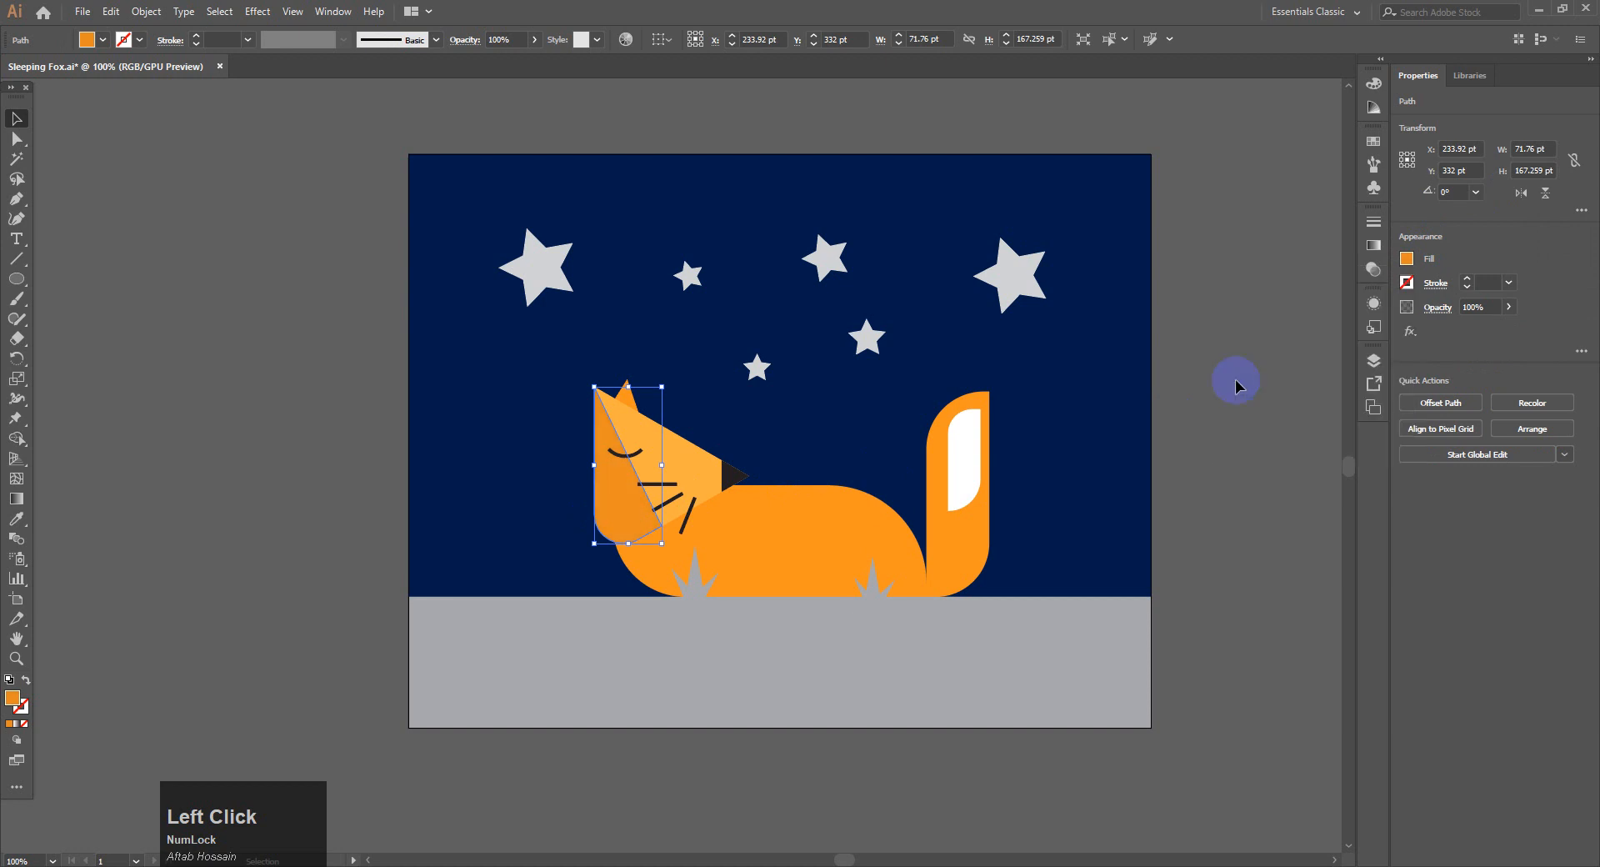
click(1083, 763)
- Draw a diagonal line about 178 pt wide and 118 pt tall across the body below the head, and select it with the body
key(ctrl+=)
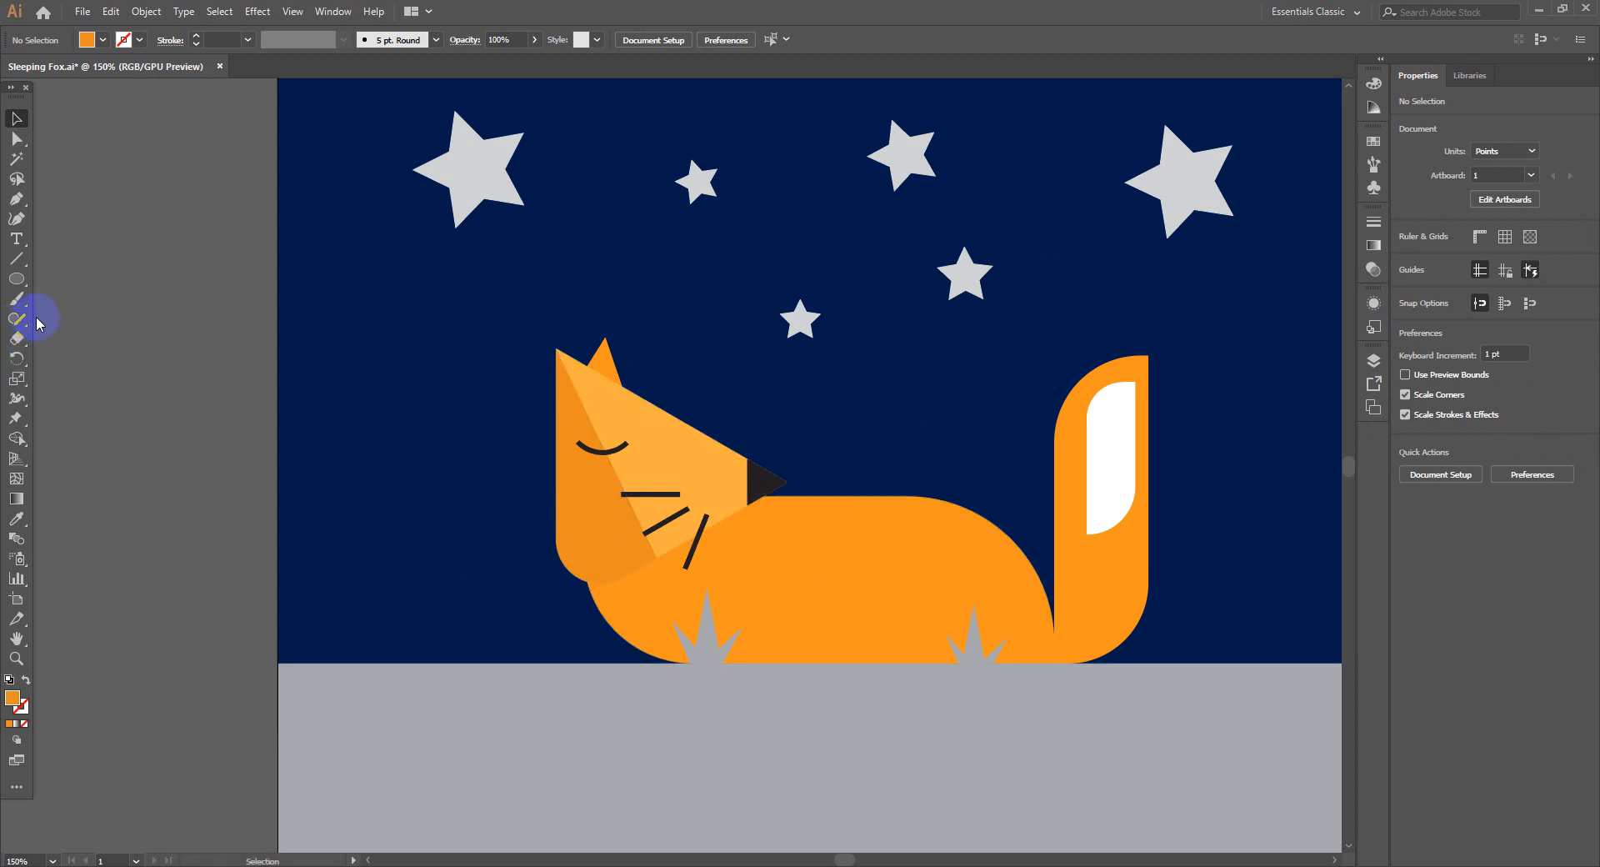
click(10, 265)
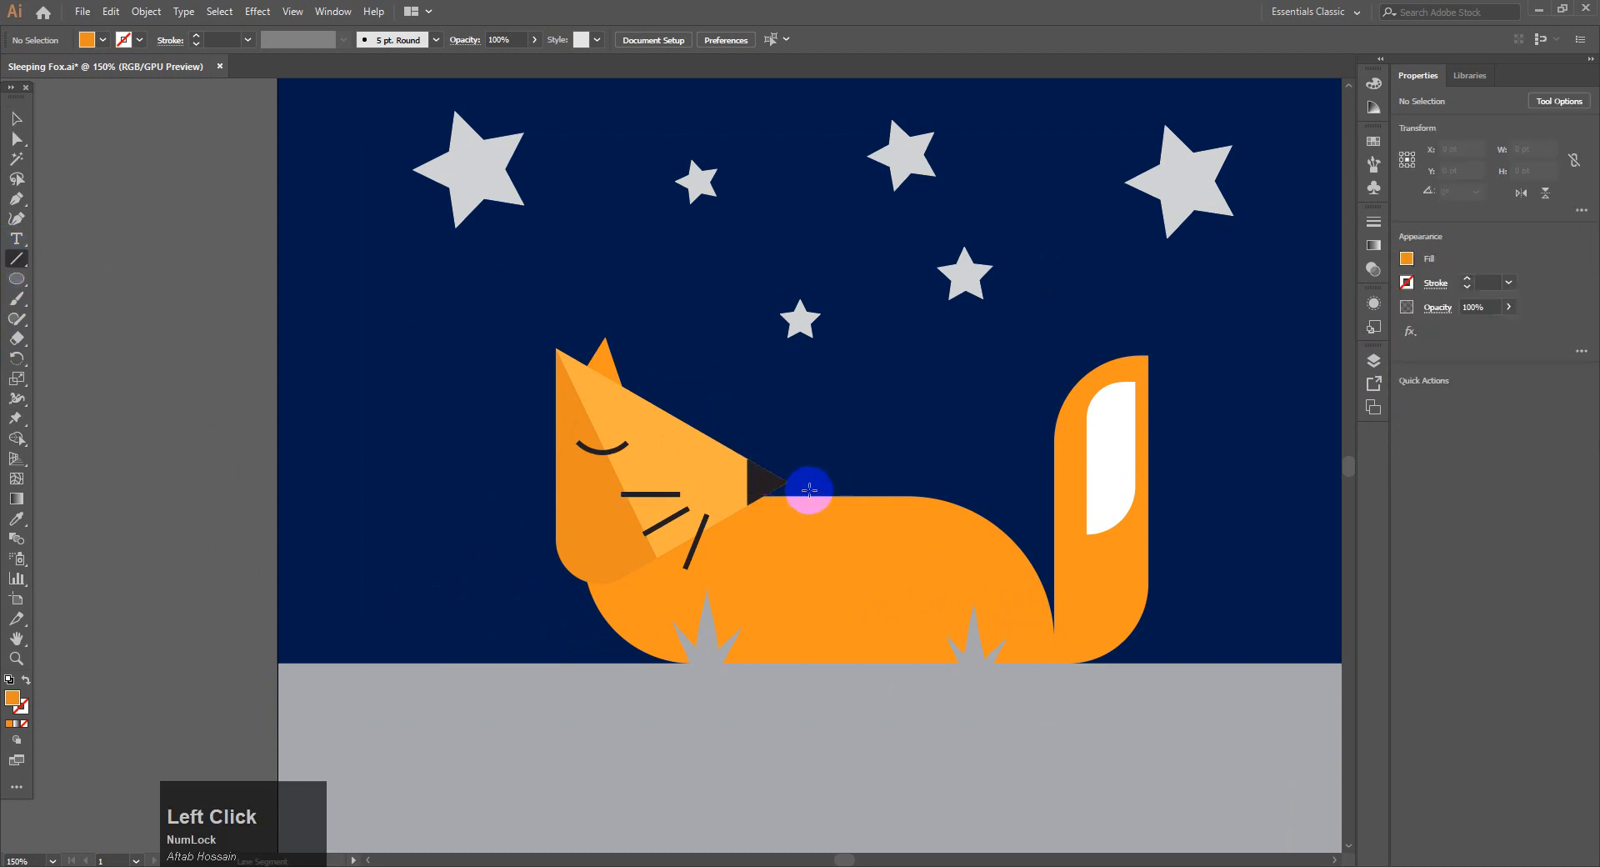
drag(811, 491, 579, 647)
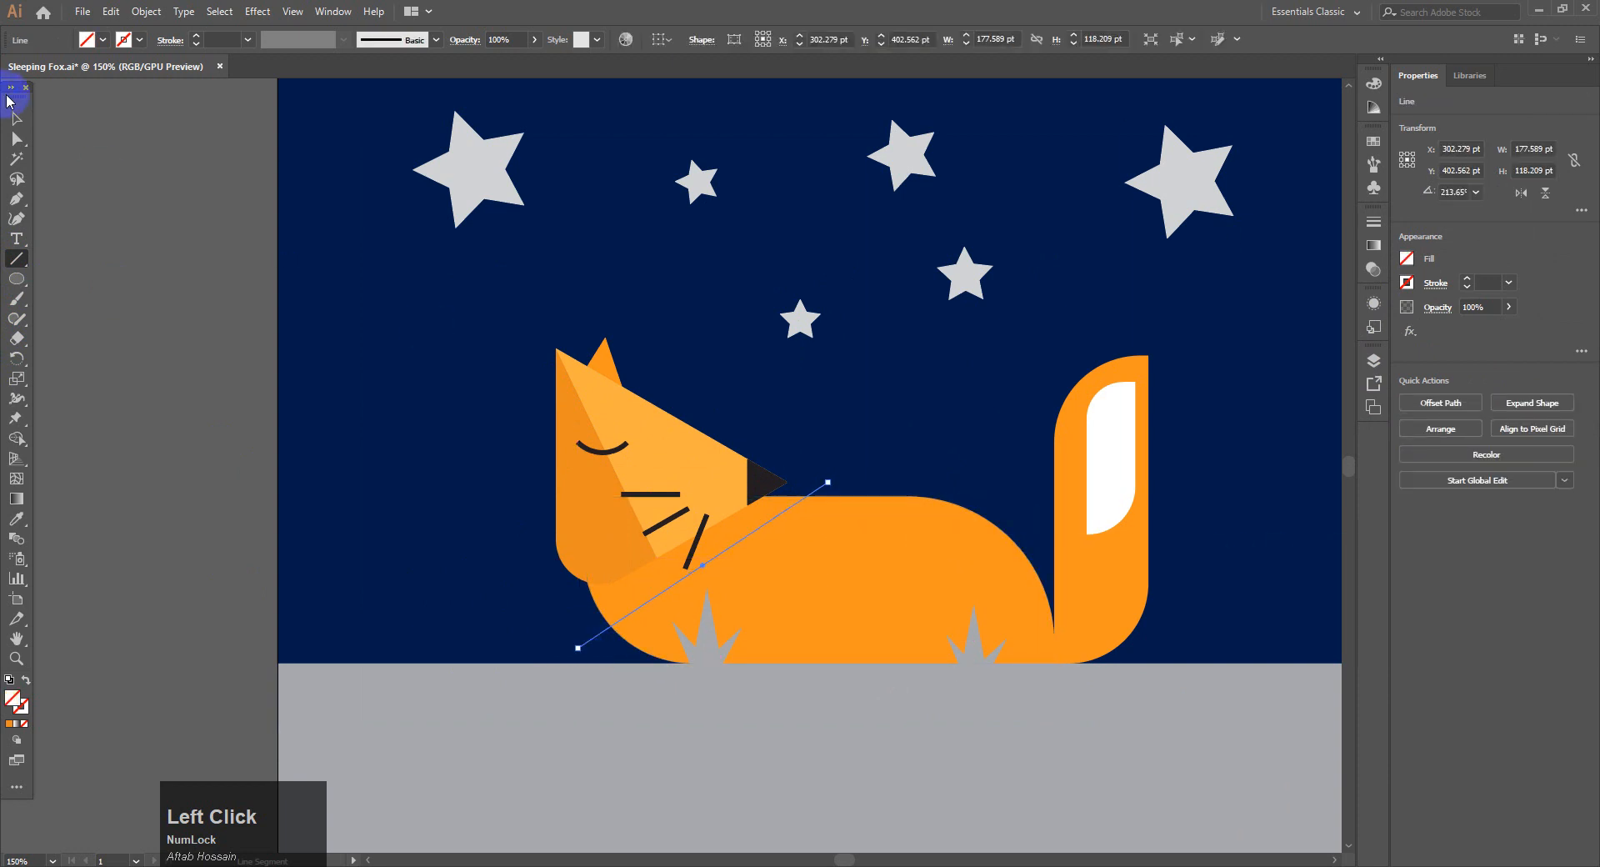
click(16, 118)
click(843, 540)
click(777, 519)
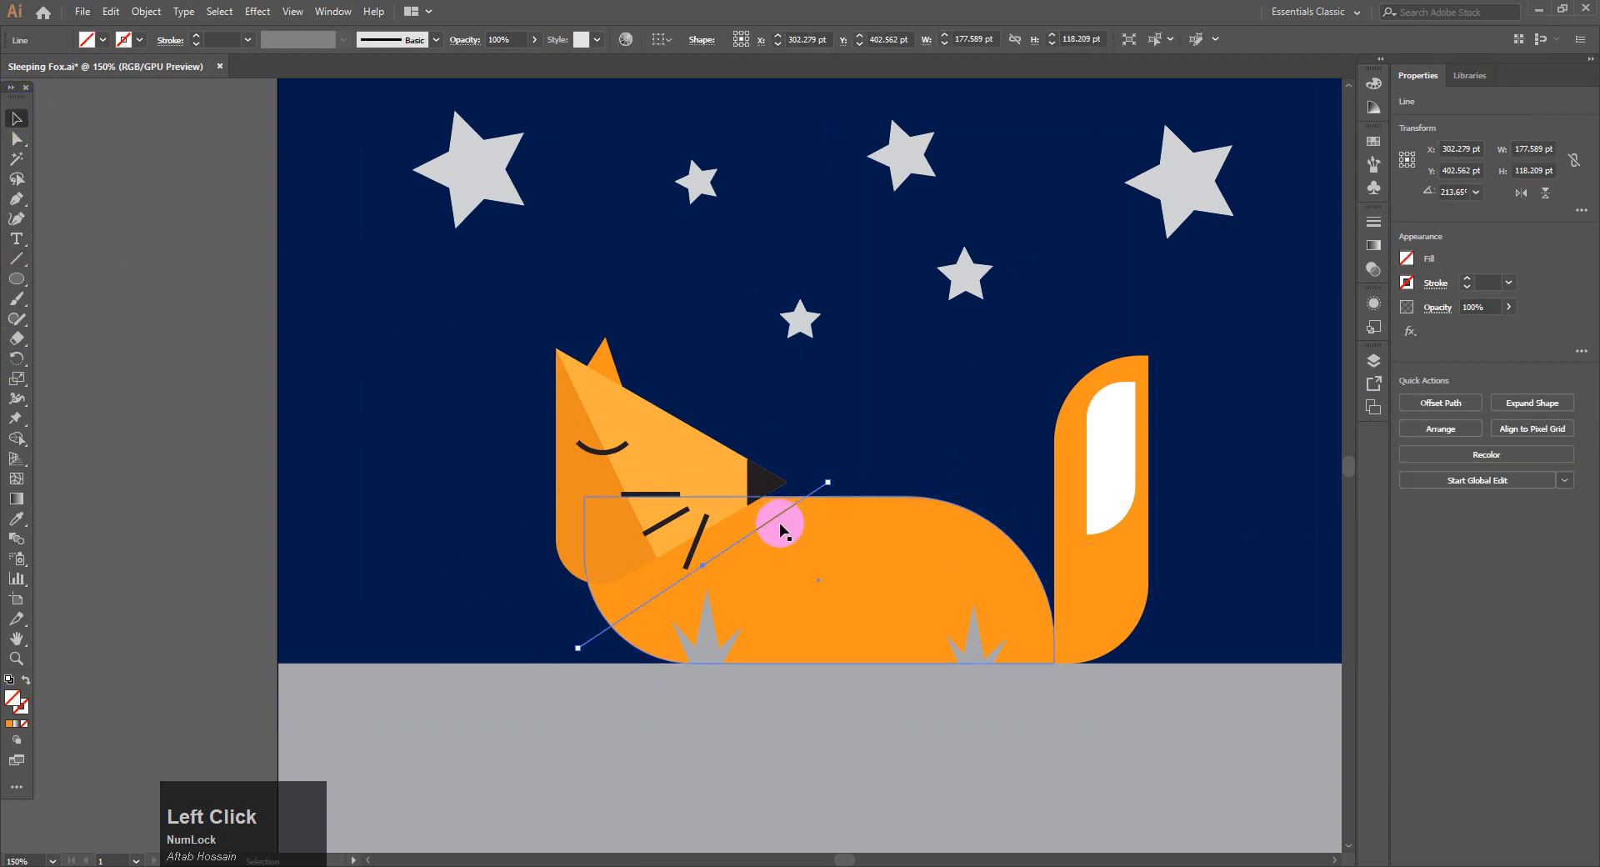
shift+click(828, 554)
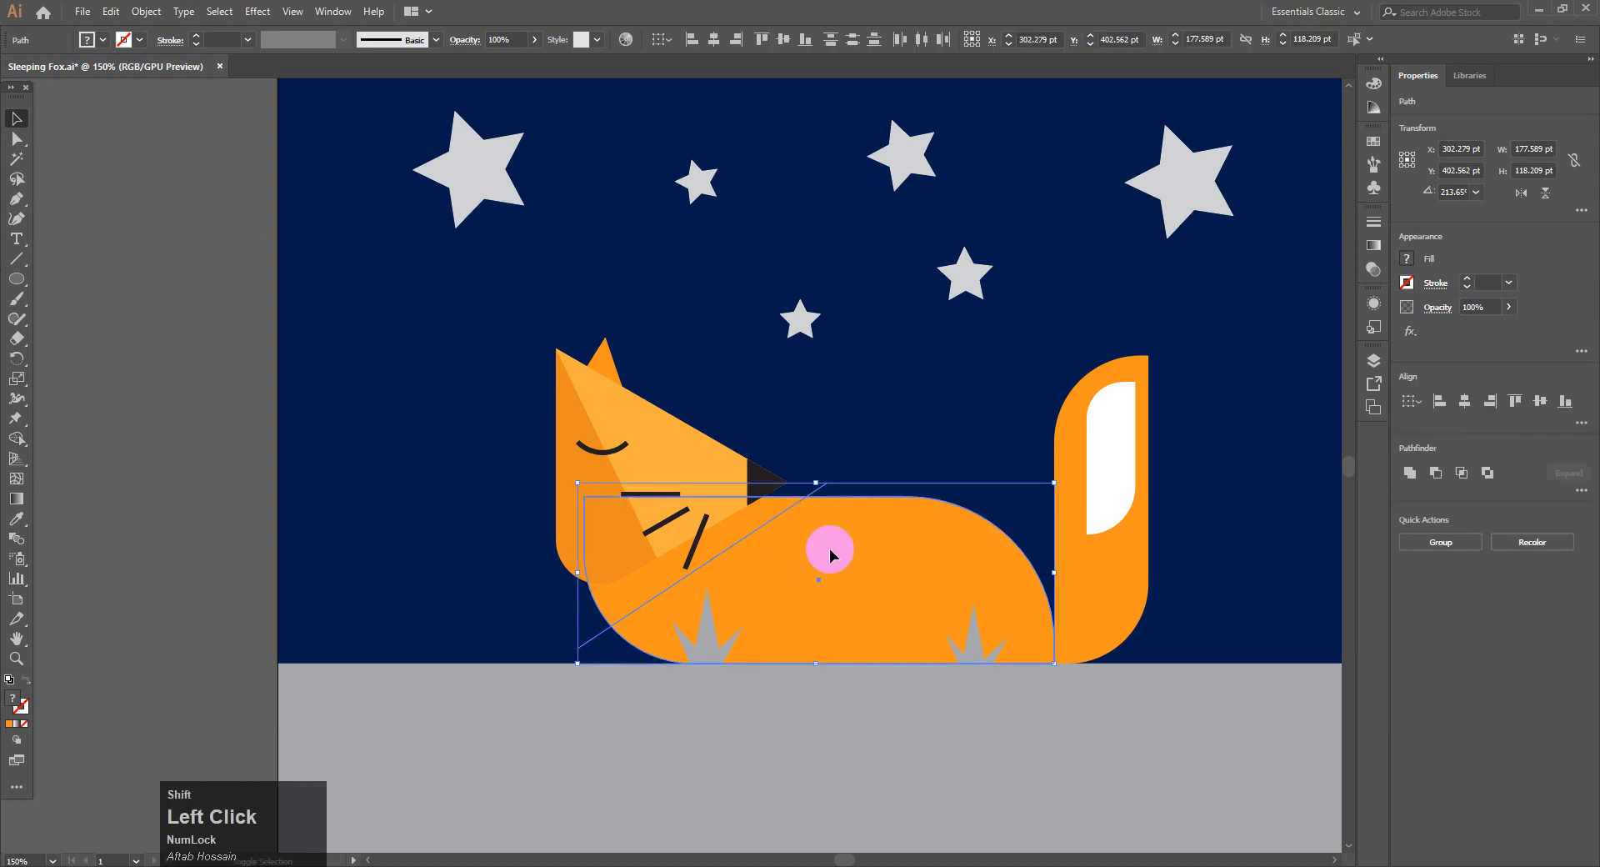
- Use the Shape Builder with the orange swatch darkened to 10% black (K) to make the body section under the head a separate piece
click(16, 439)
click(1403, 260)
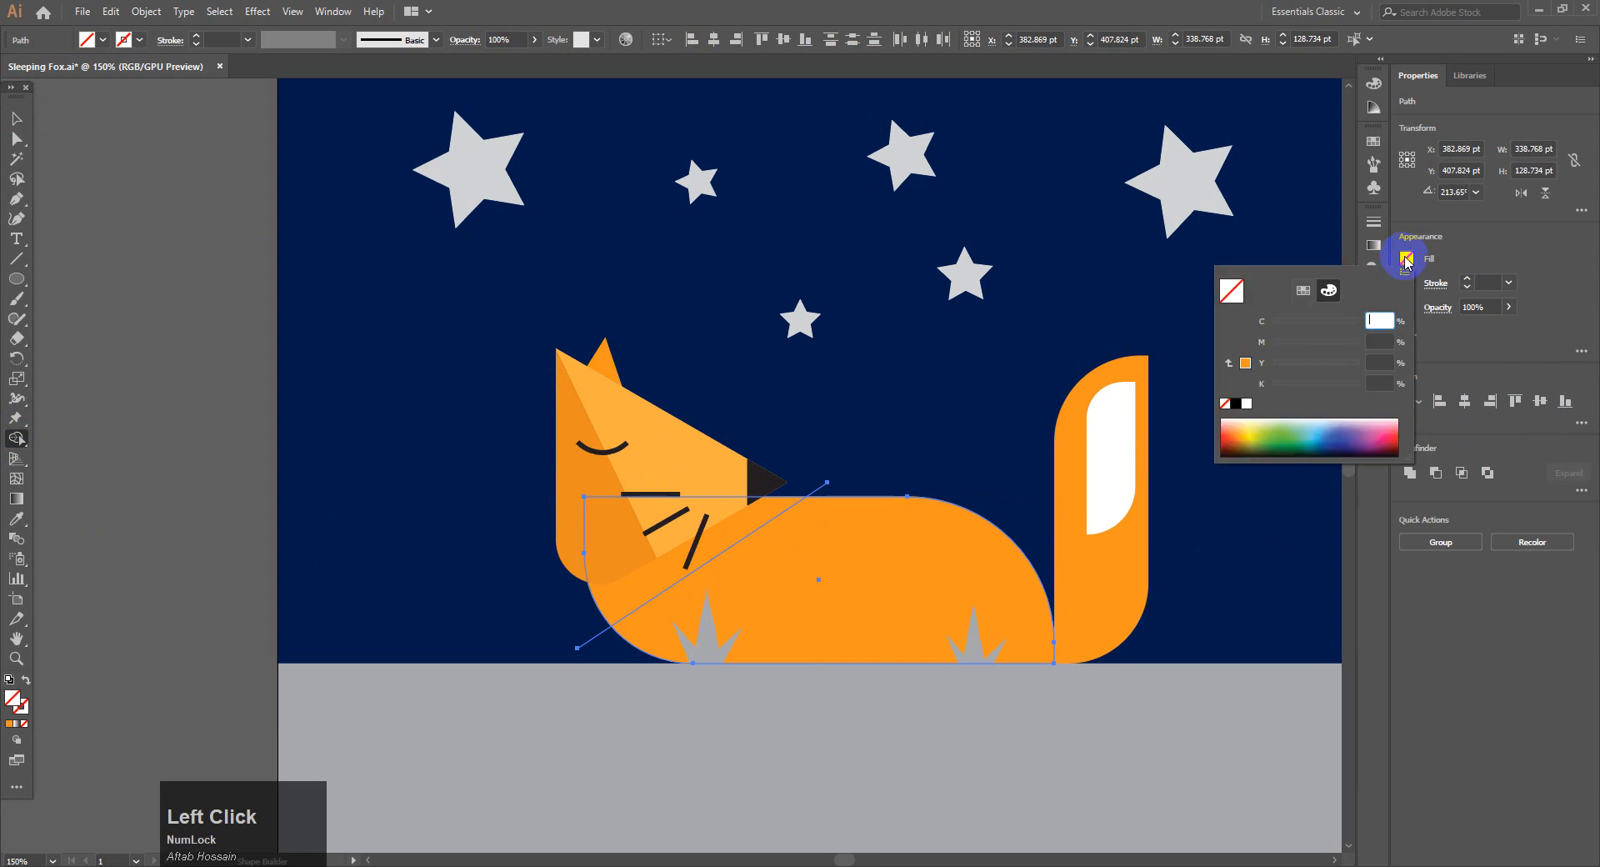
click(1302, 290)
click(1376, 317)
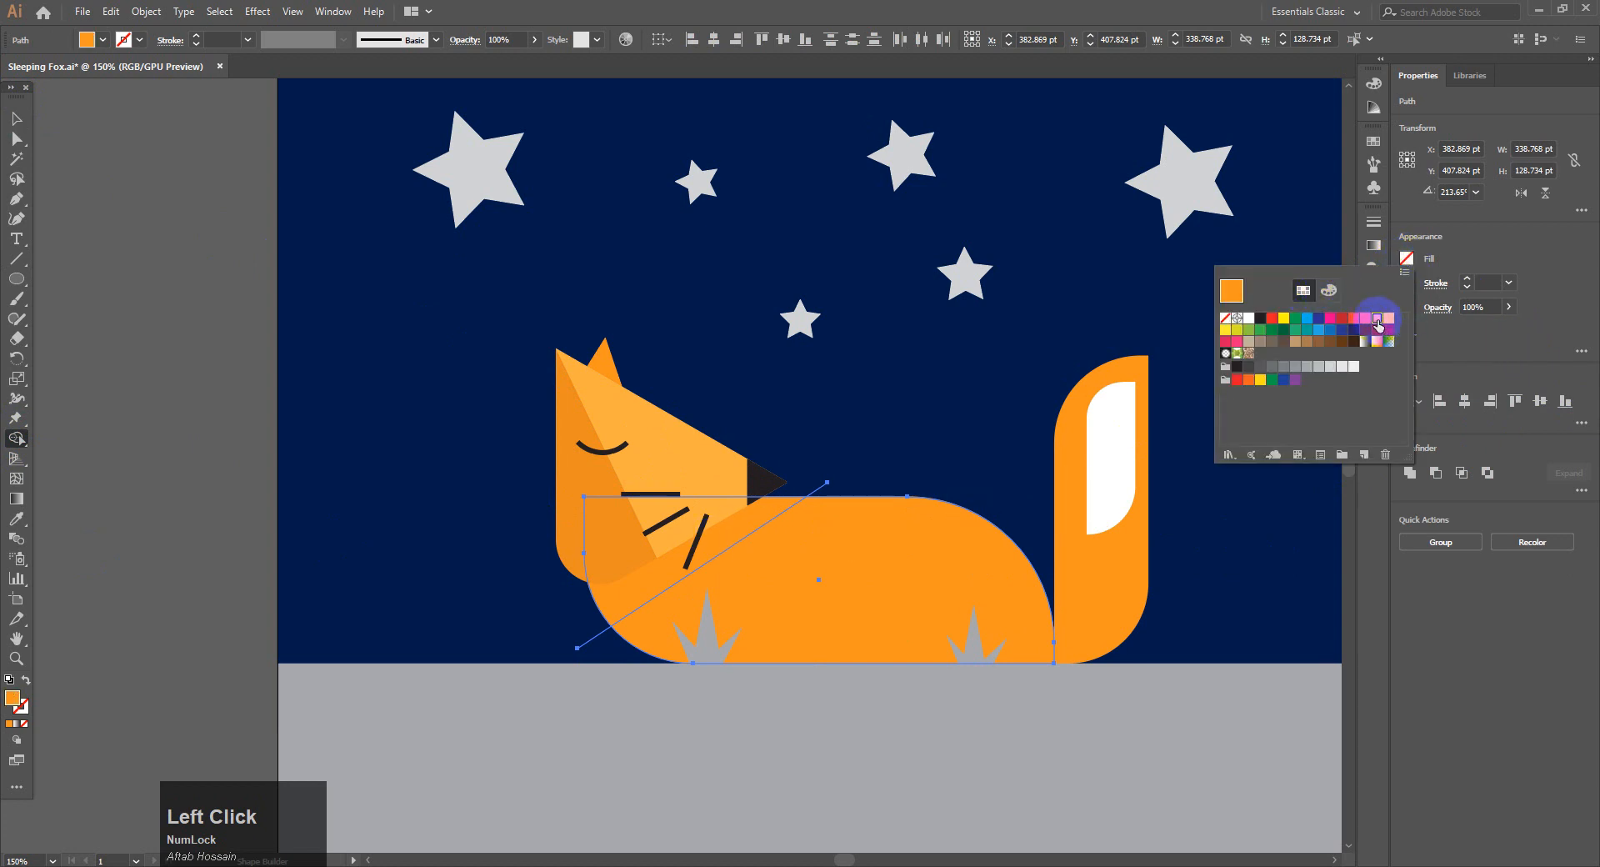
click(1328, 290)
click(1376, 385)
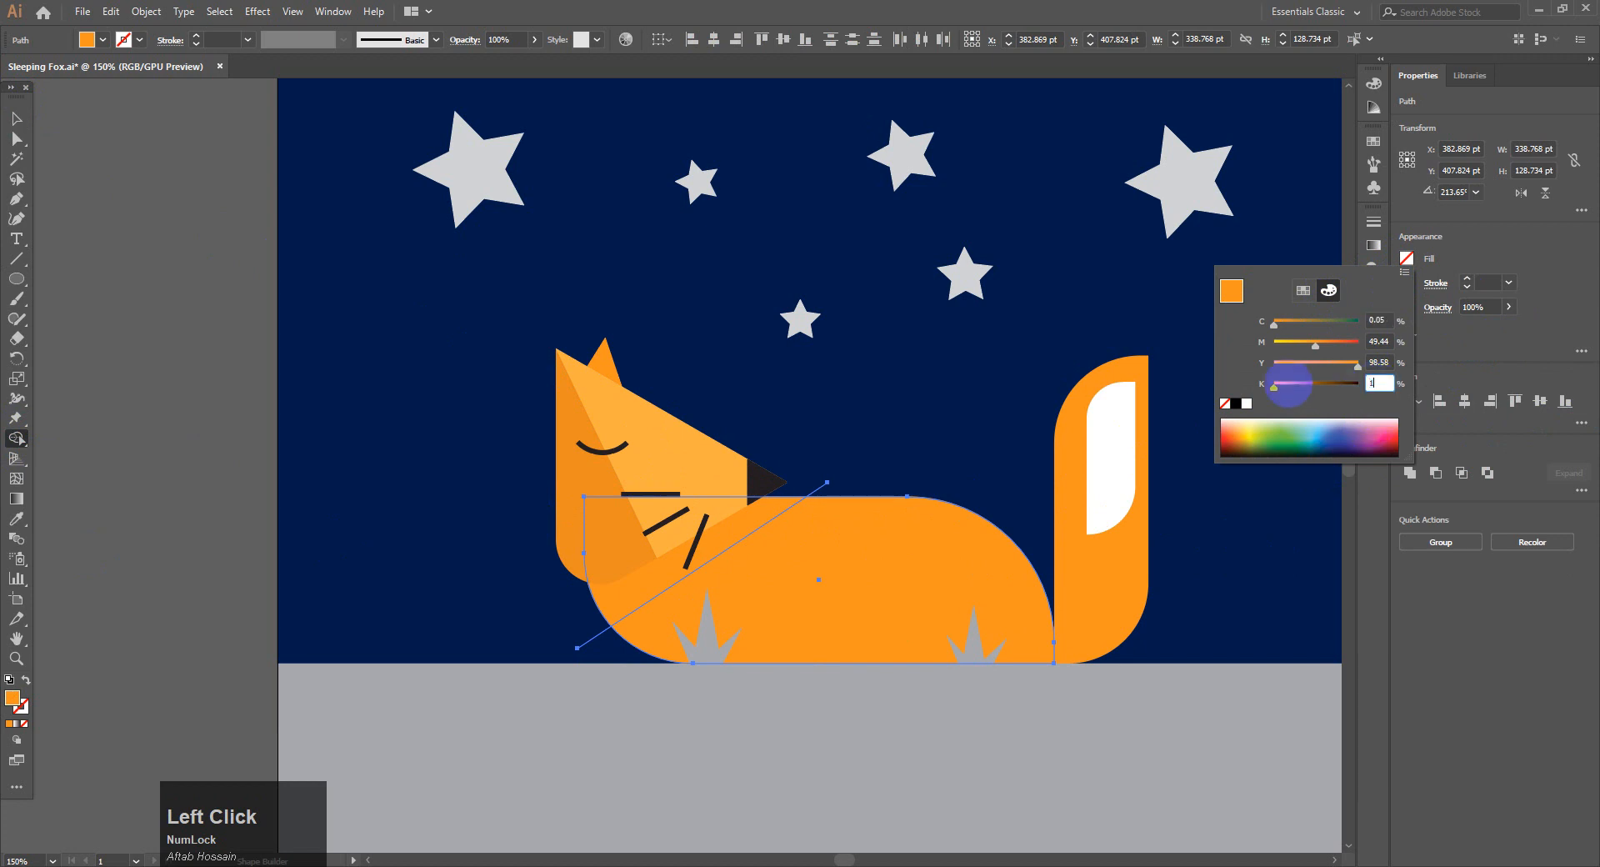
text(10)
click(741, 529)
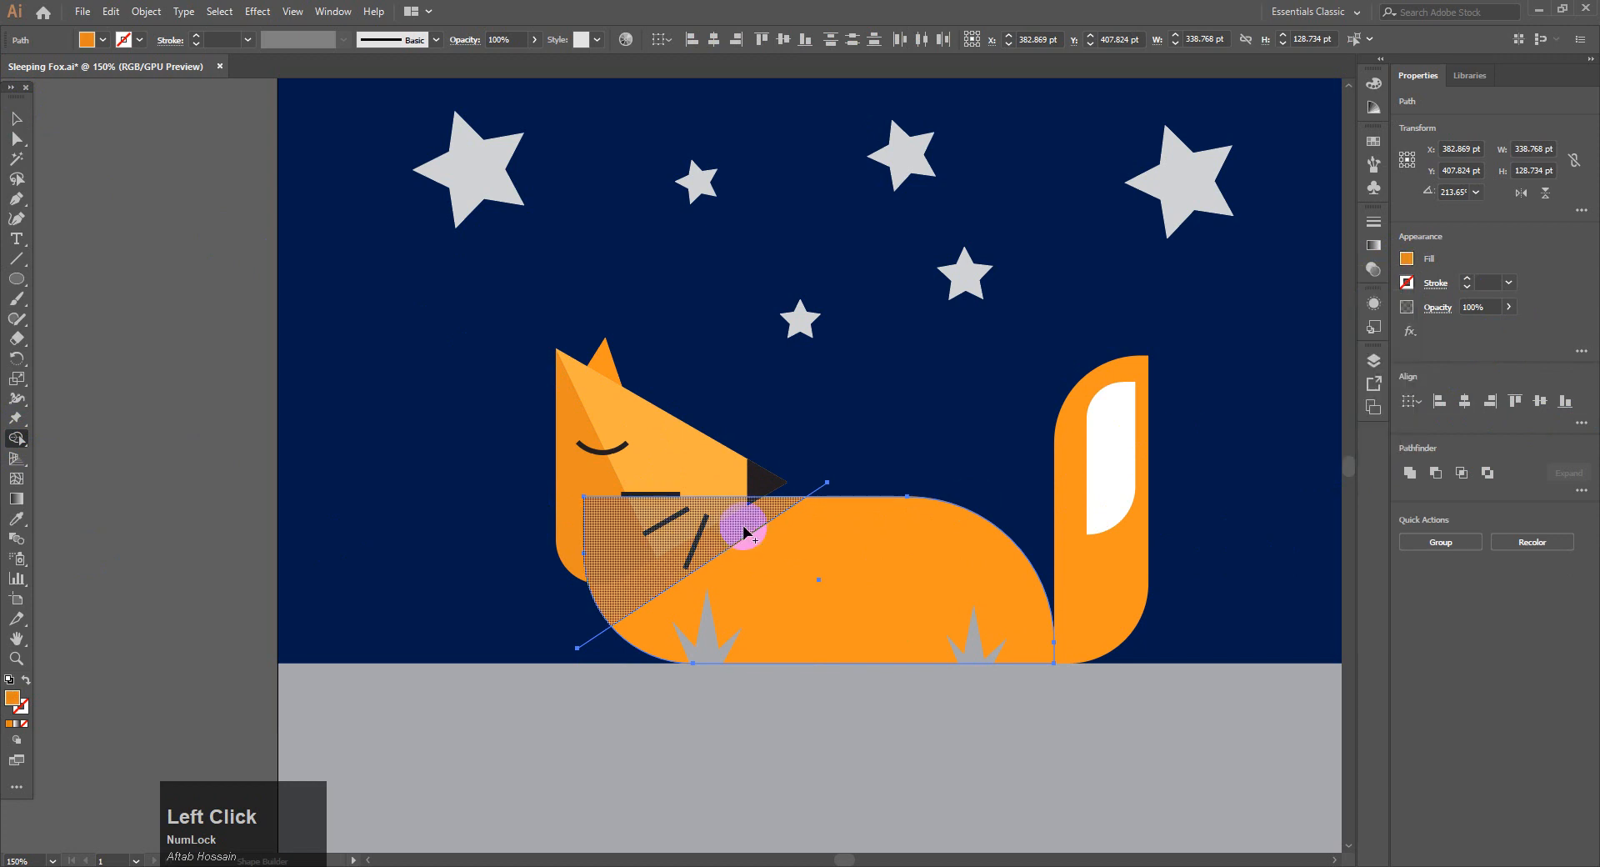
click(765, 557)
click(14, 144)
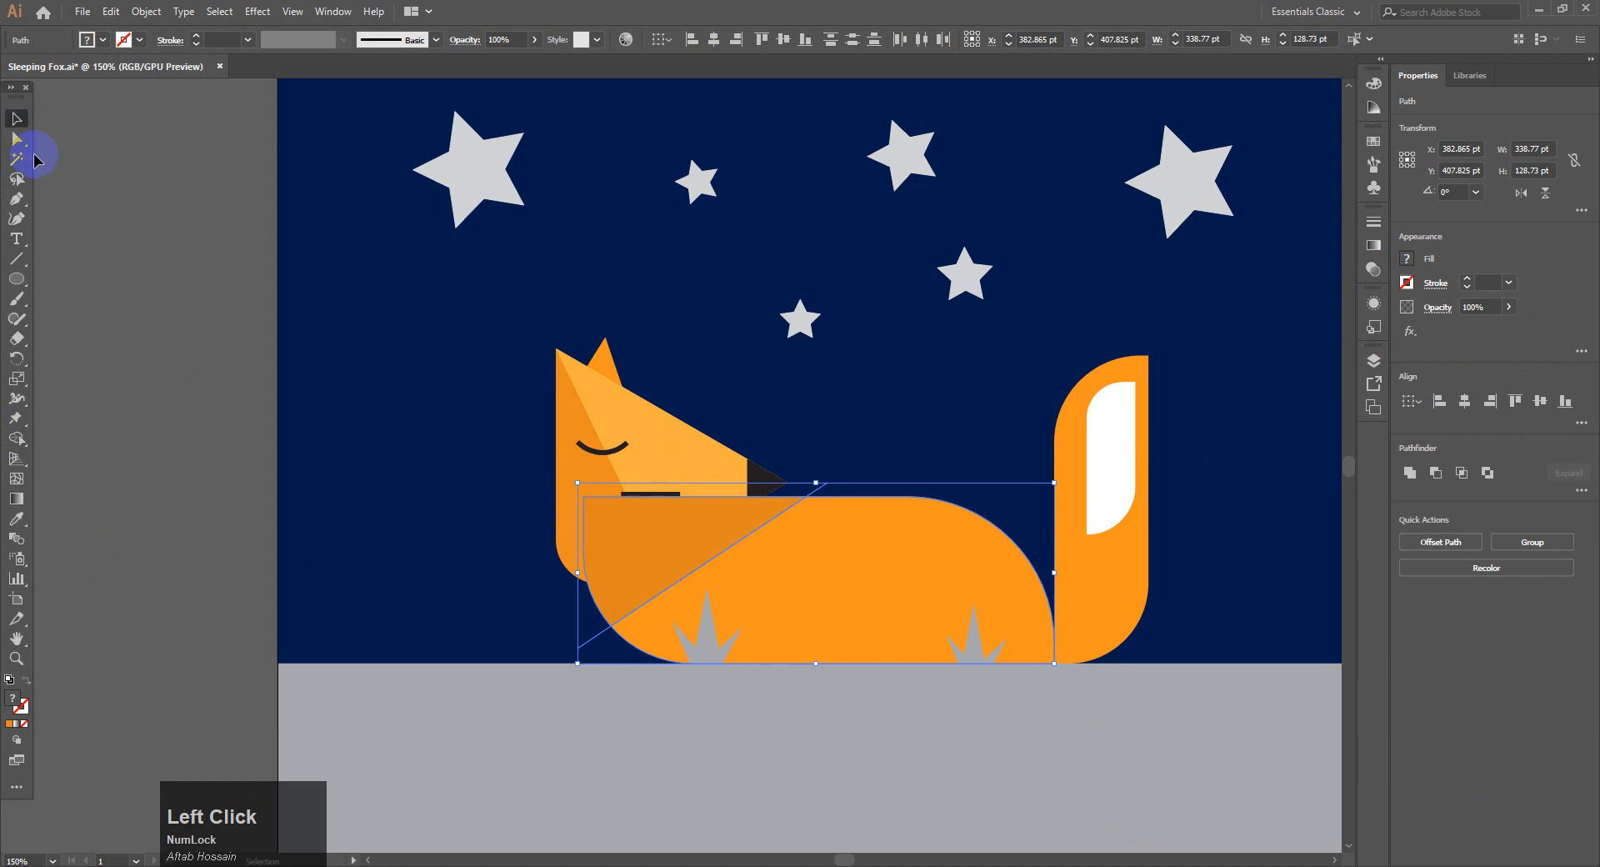
click(509, 733)
- Select the dark piece under the head, examine its available stacking-order commands, and deselect it without applying any
drag(789, 642, 898, 555)
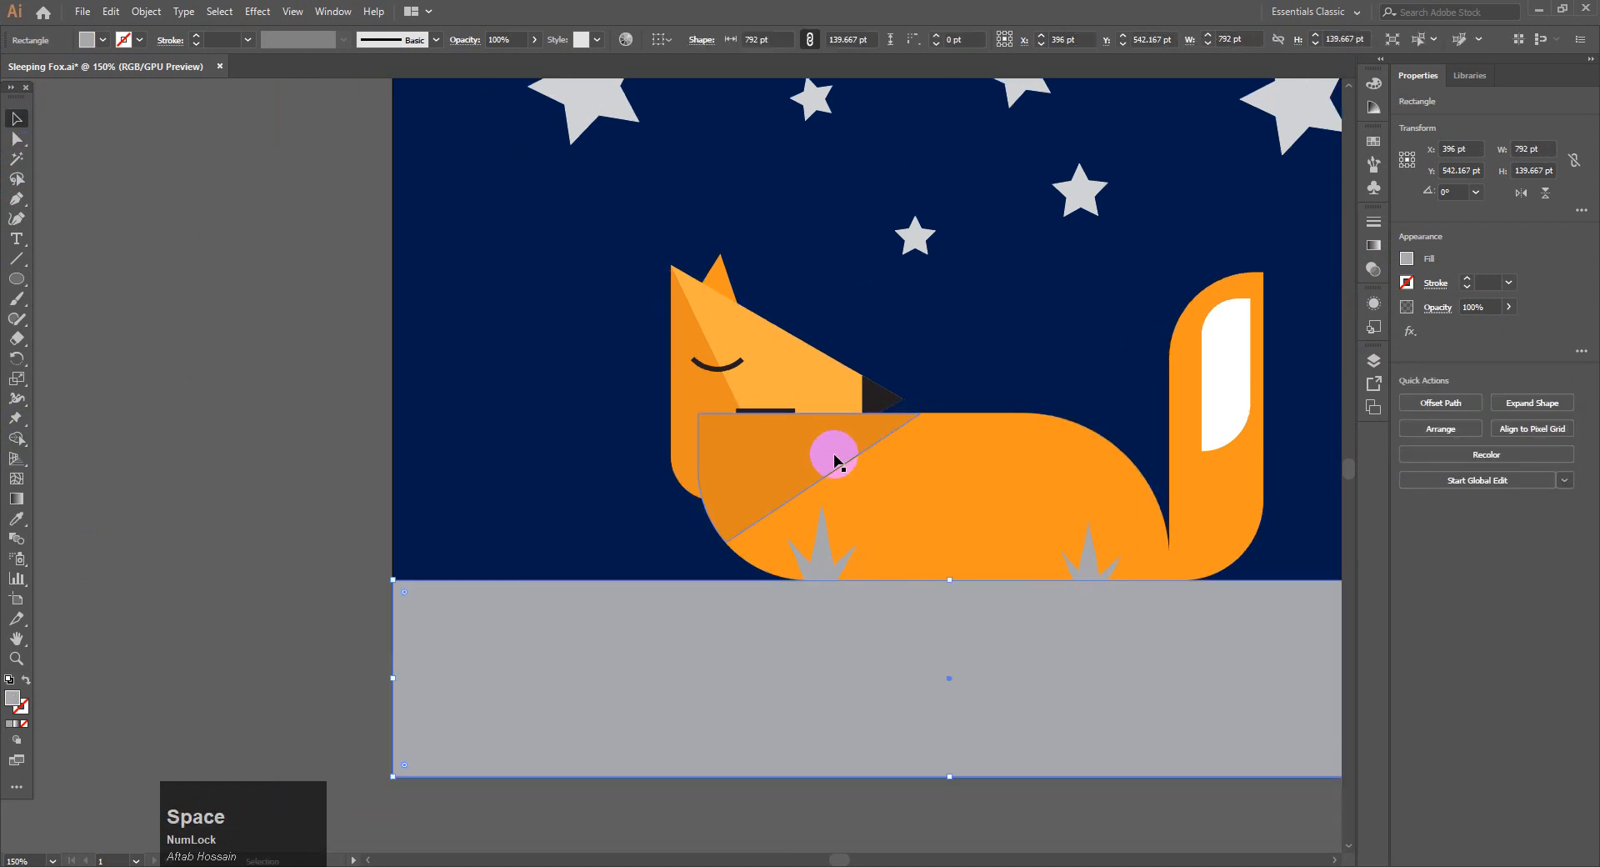
click(998, 479)
click(752, 455)
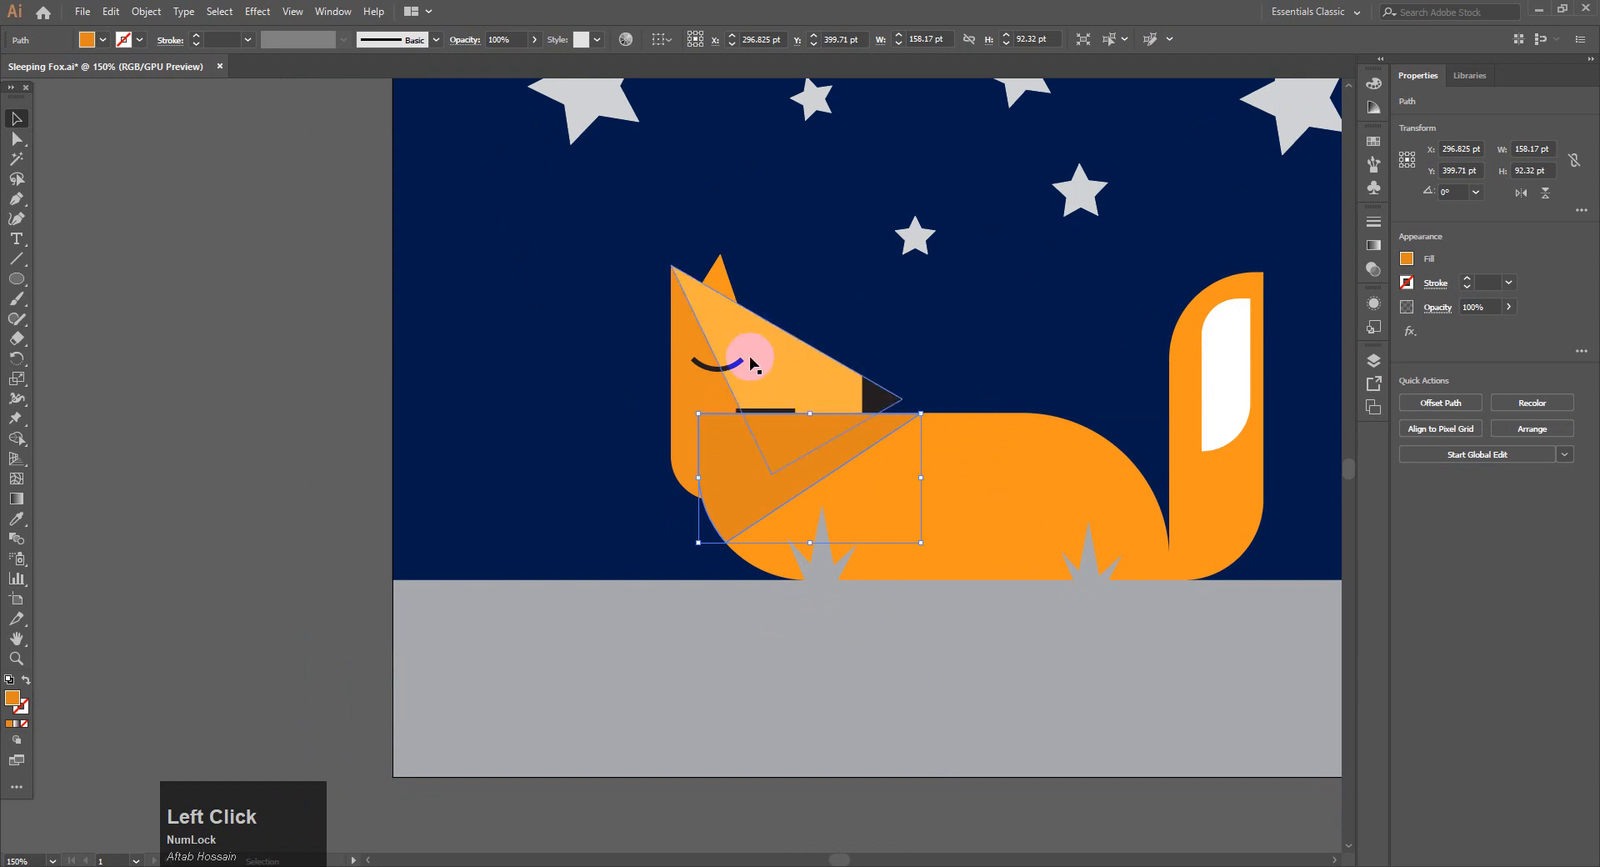
key(ctrl+equal)
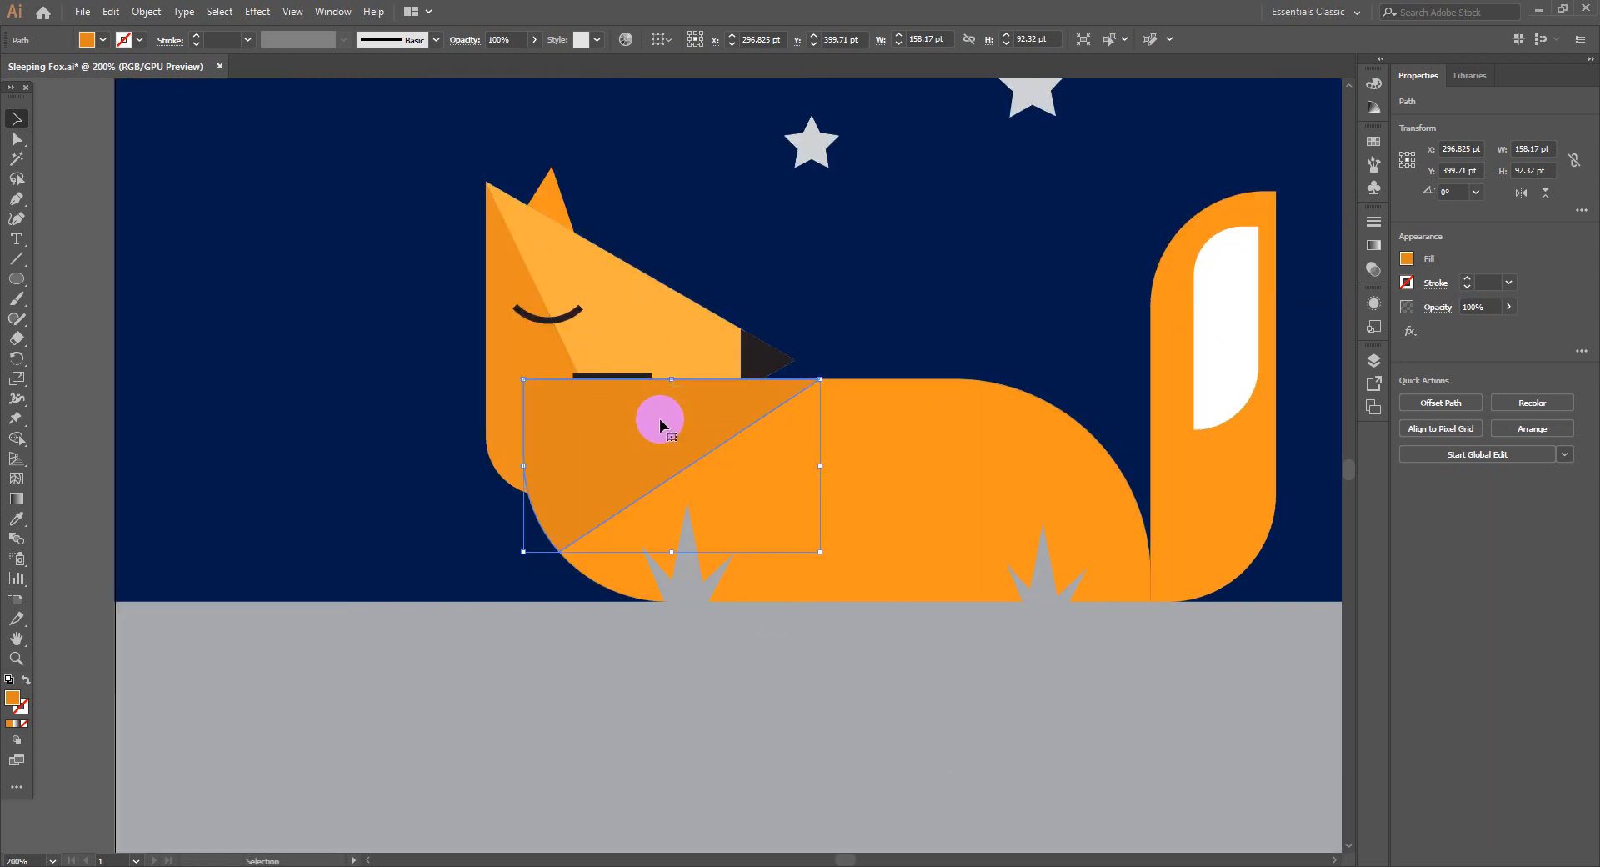
click(1481, 464)
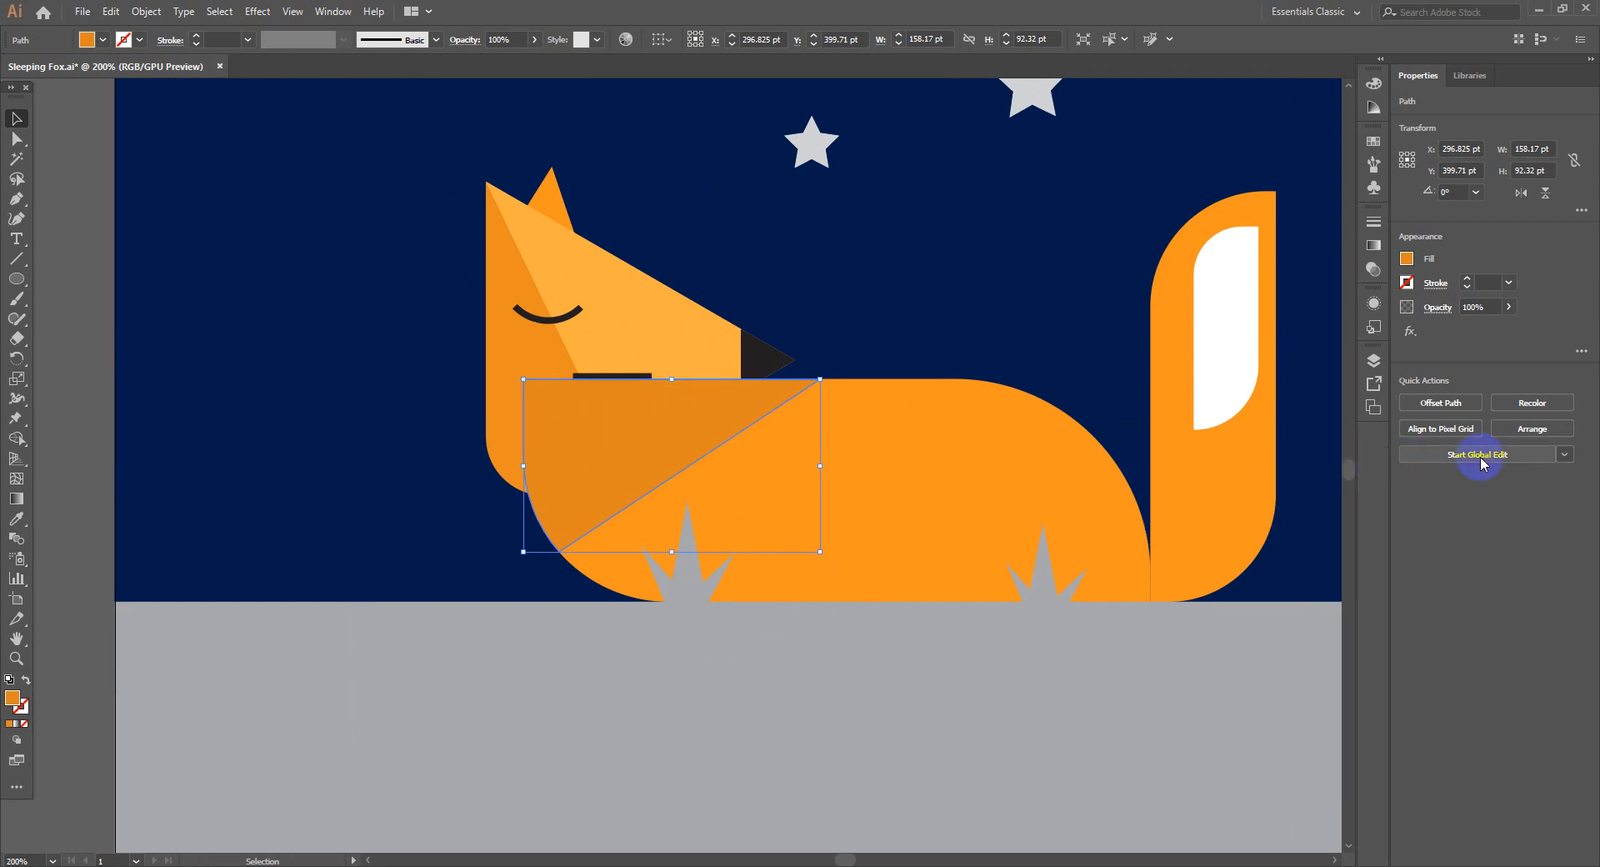
click(1544, 434)
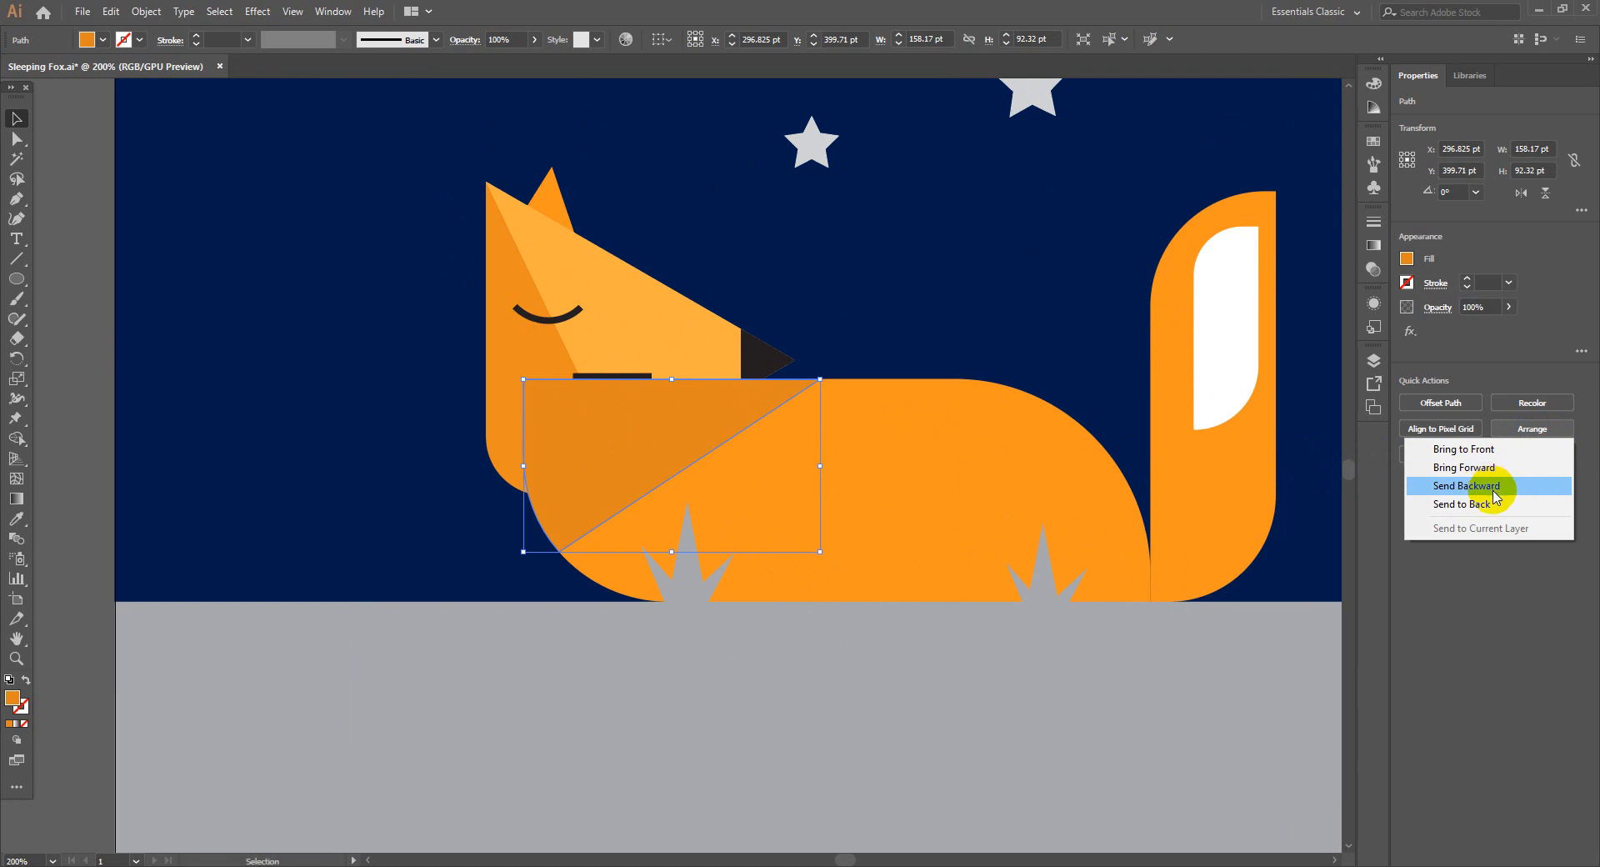
click(422, 454)
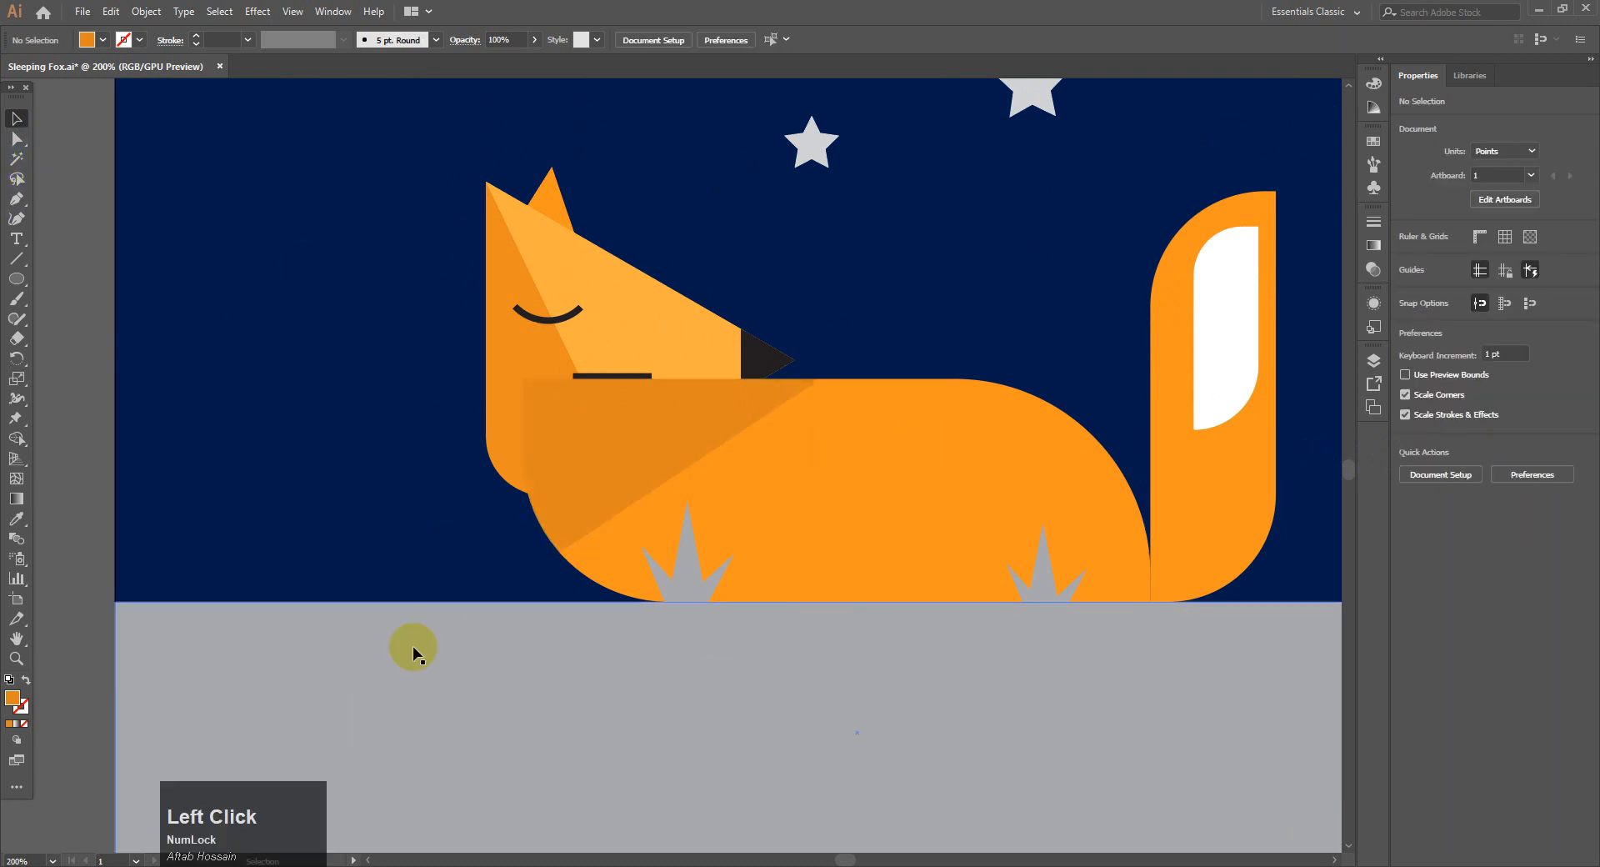
- Move the dark neck piece away from the body and back, and undo these moves
drag(608, 453, 256, 461)
drag(254, 461, 560, 430)
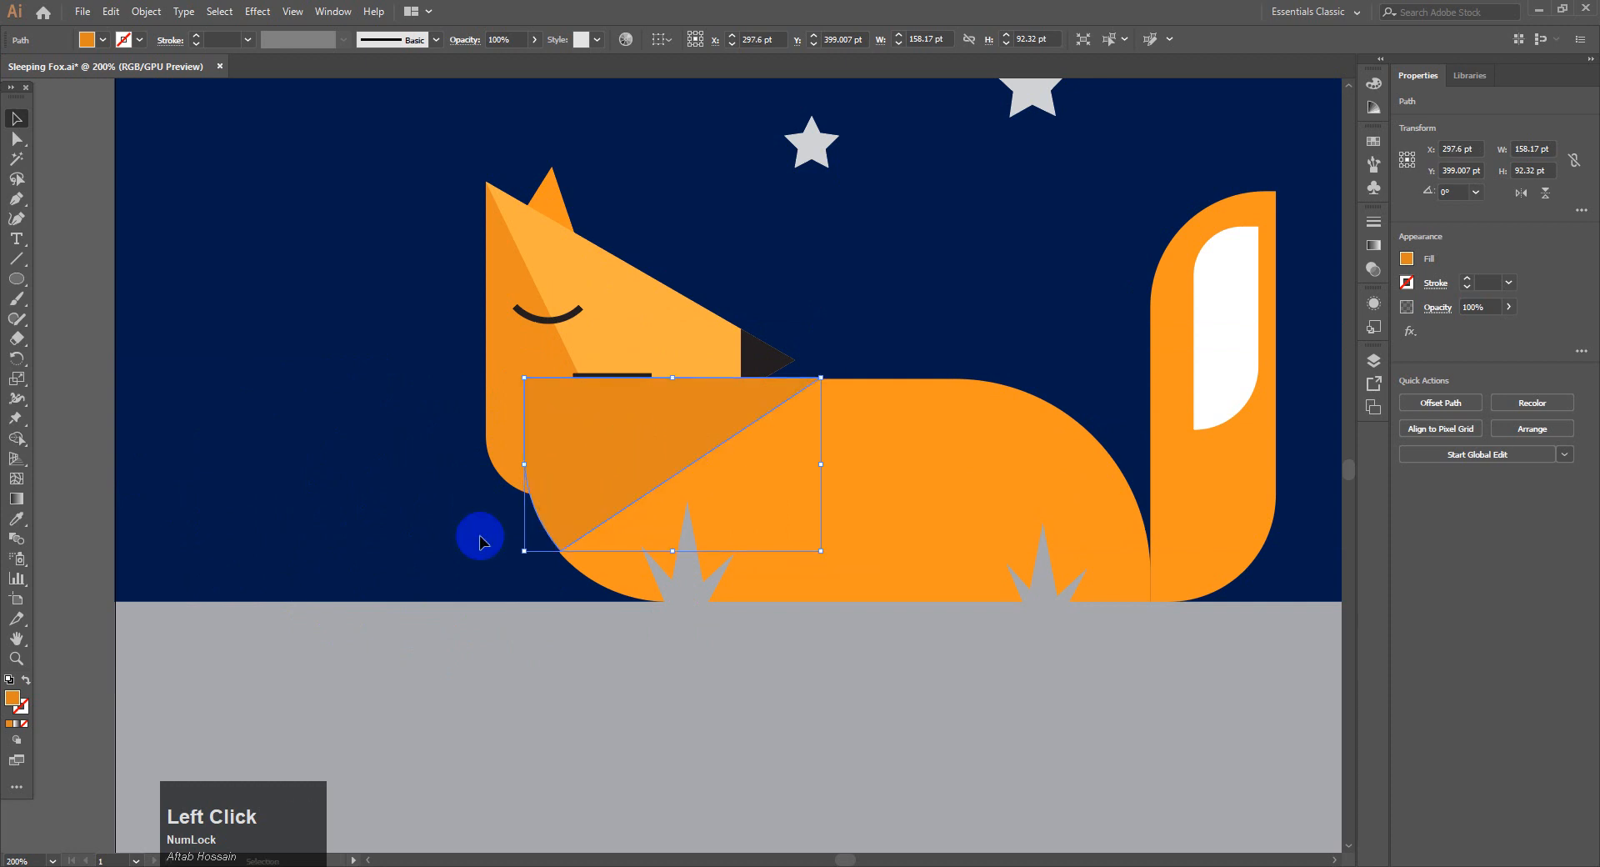
key(ctrl)
key(ctrl+z)
key(ctrl+z)
key(ctrl+z)
key(ctrl+z)
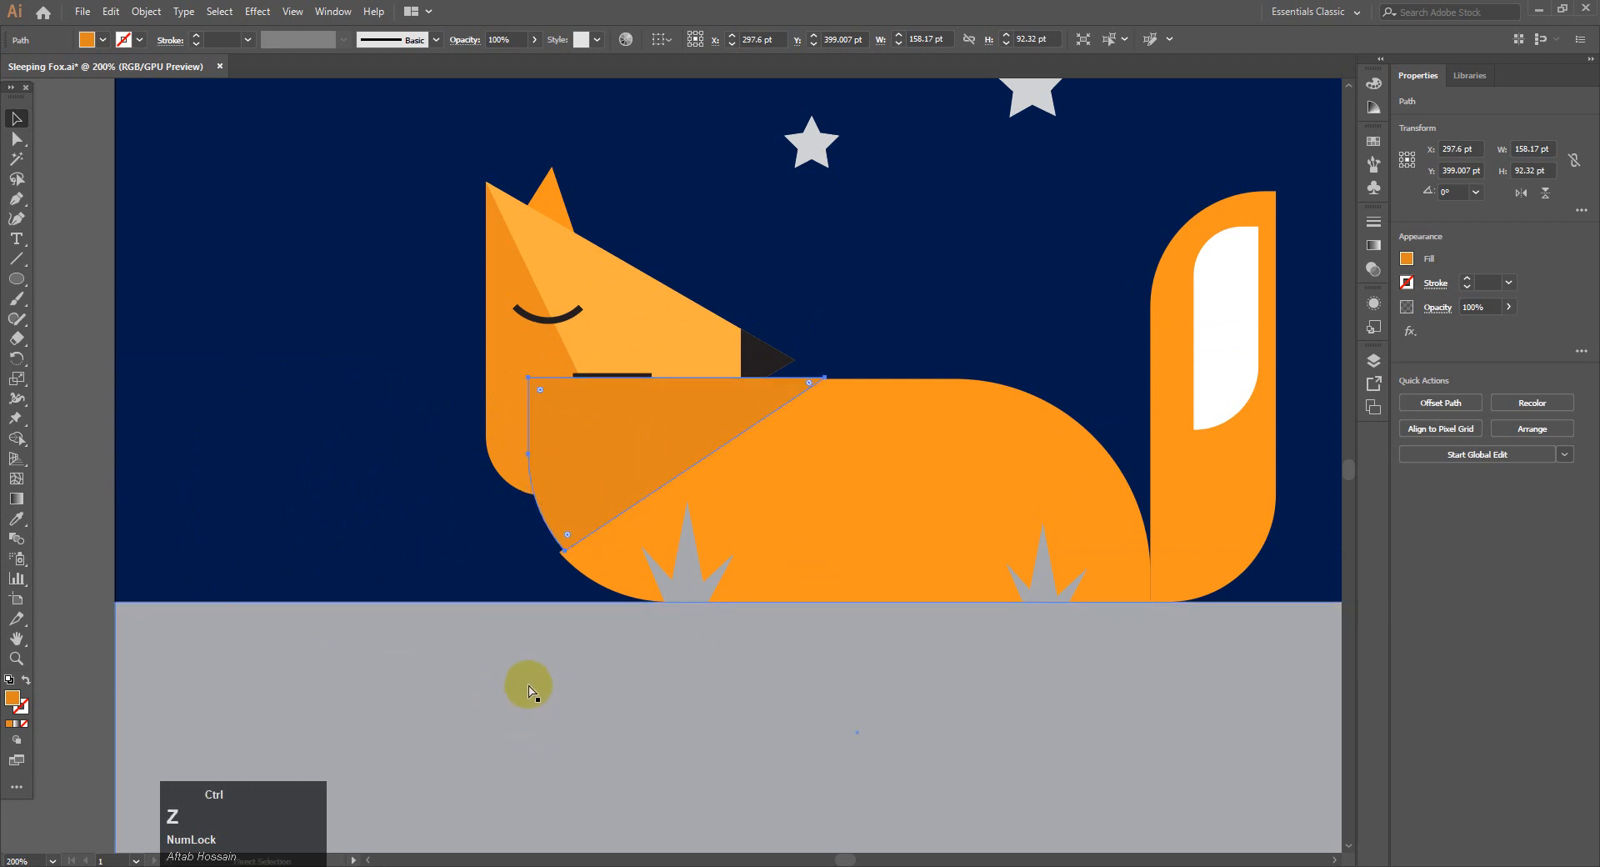
key(ctrl+z)
key(ctrl+z)
key(ctrl+z)
key(ctrl+z)
key(ctrl+z)
key(ctrl+z)
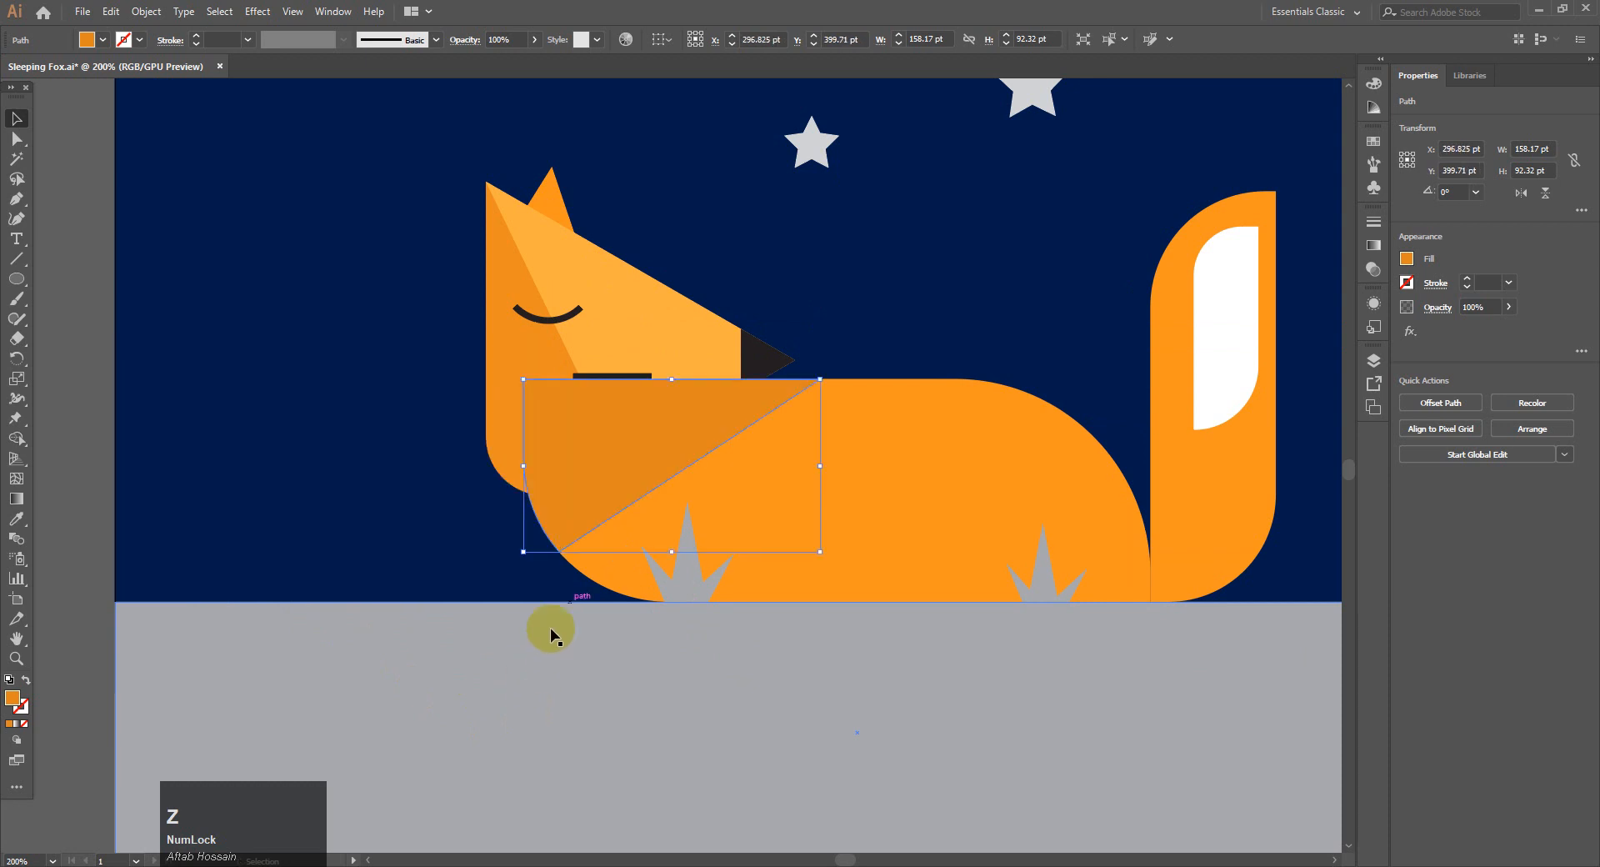
- Send the dark piece under the head backward three levels in the stacking order
right_click(681, 419)
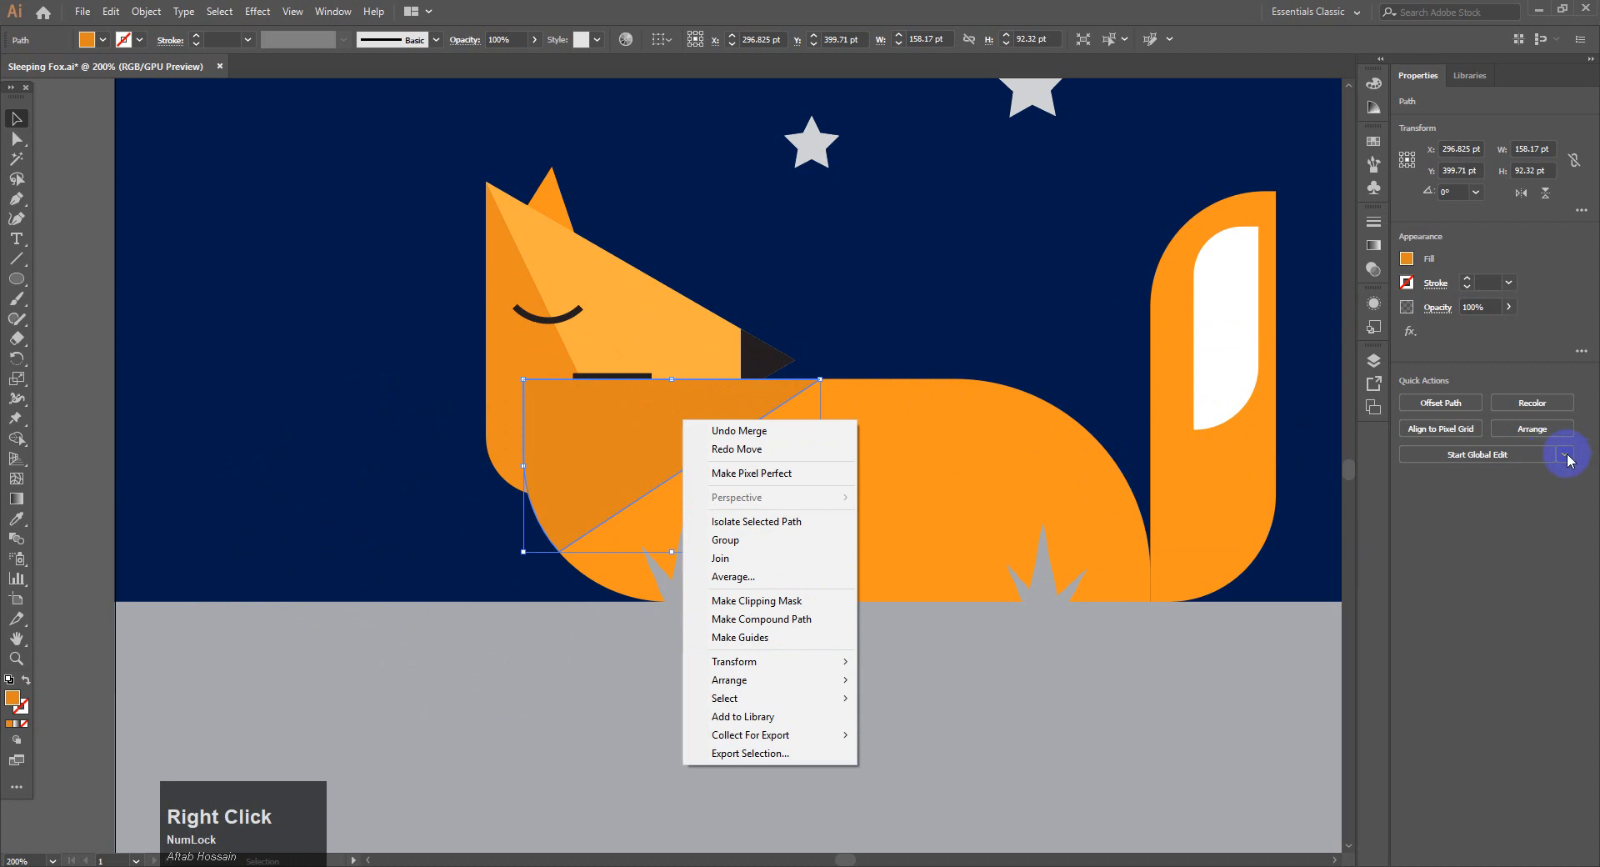
click(1544, 429)
click(1496, 486)
click(1534, 429)
click(1500, 486)
click(1545, 430)
click(1501, 483)
- Keep sending the dark neck piece backward until it sits behind the whiskers and the head, and deselect it
right_click(592, 423)
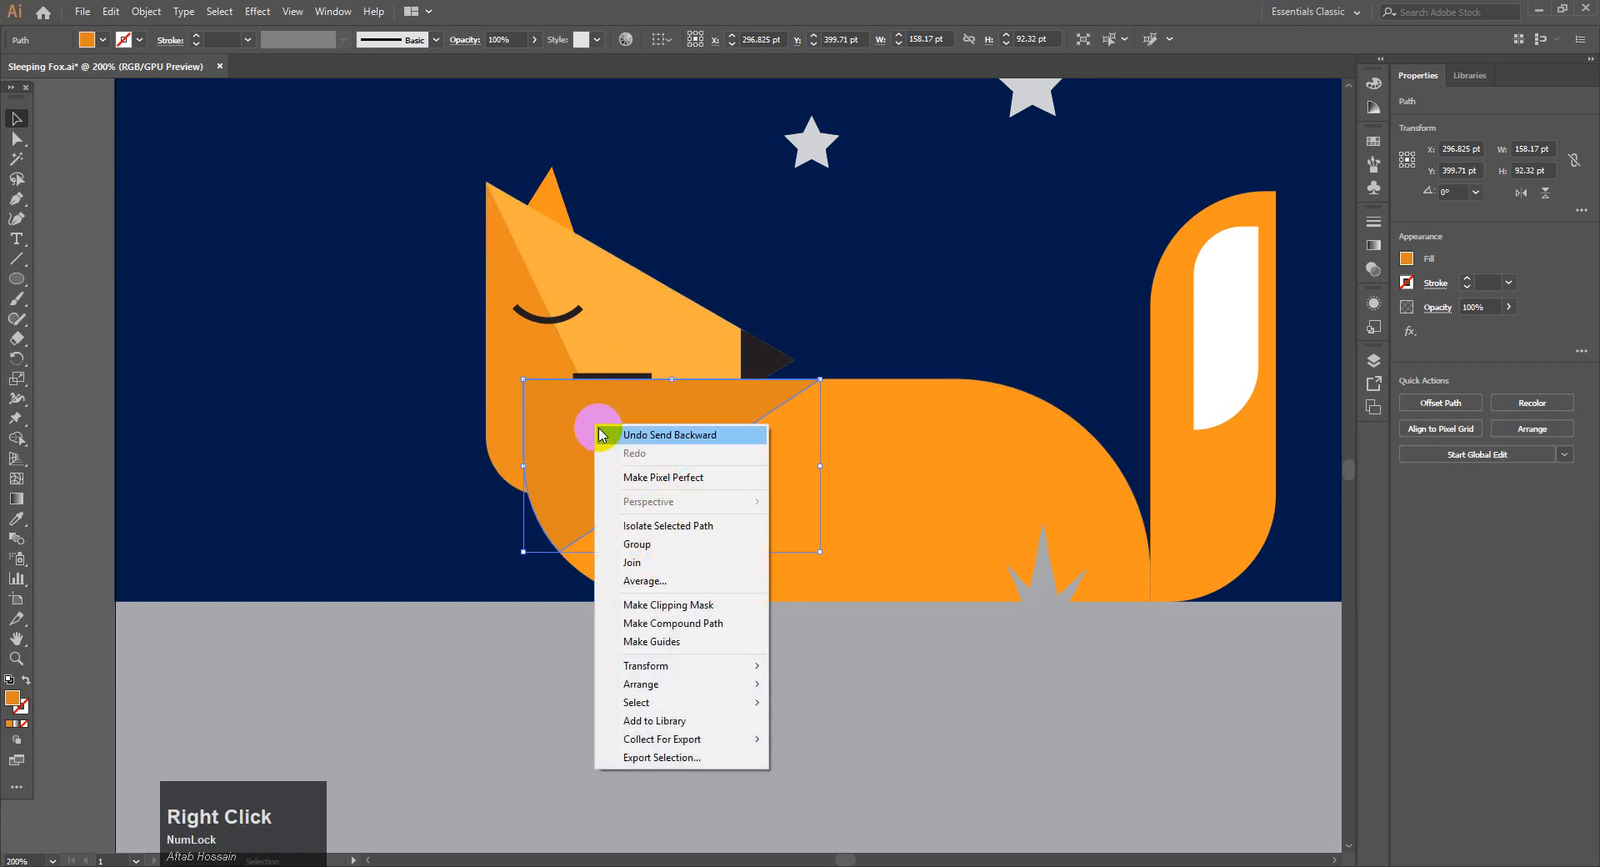
mouse_move(691, 694)
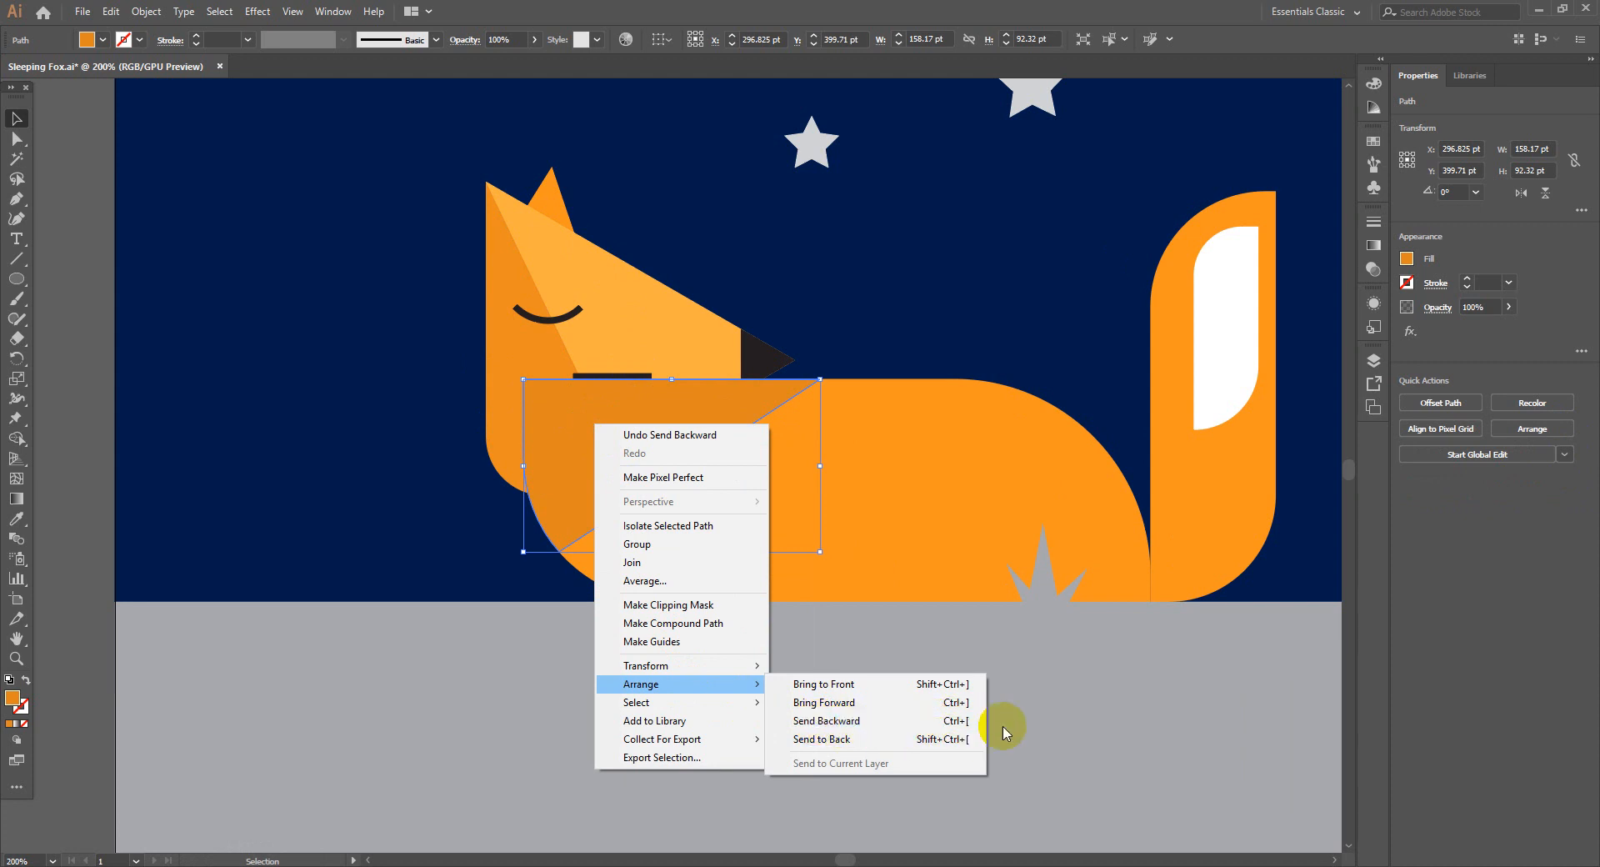
click(703, 457)
click(696, 443)
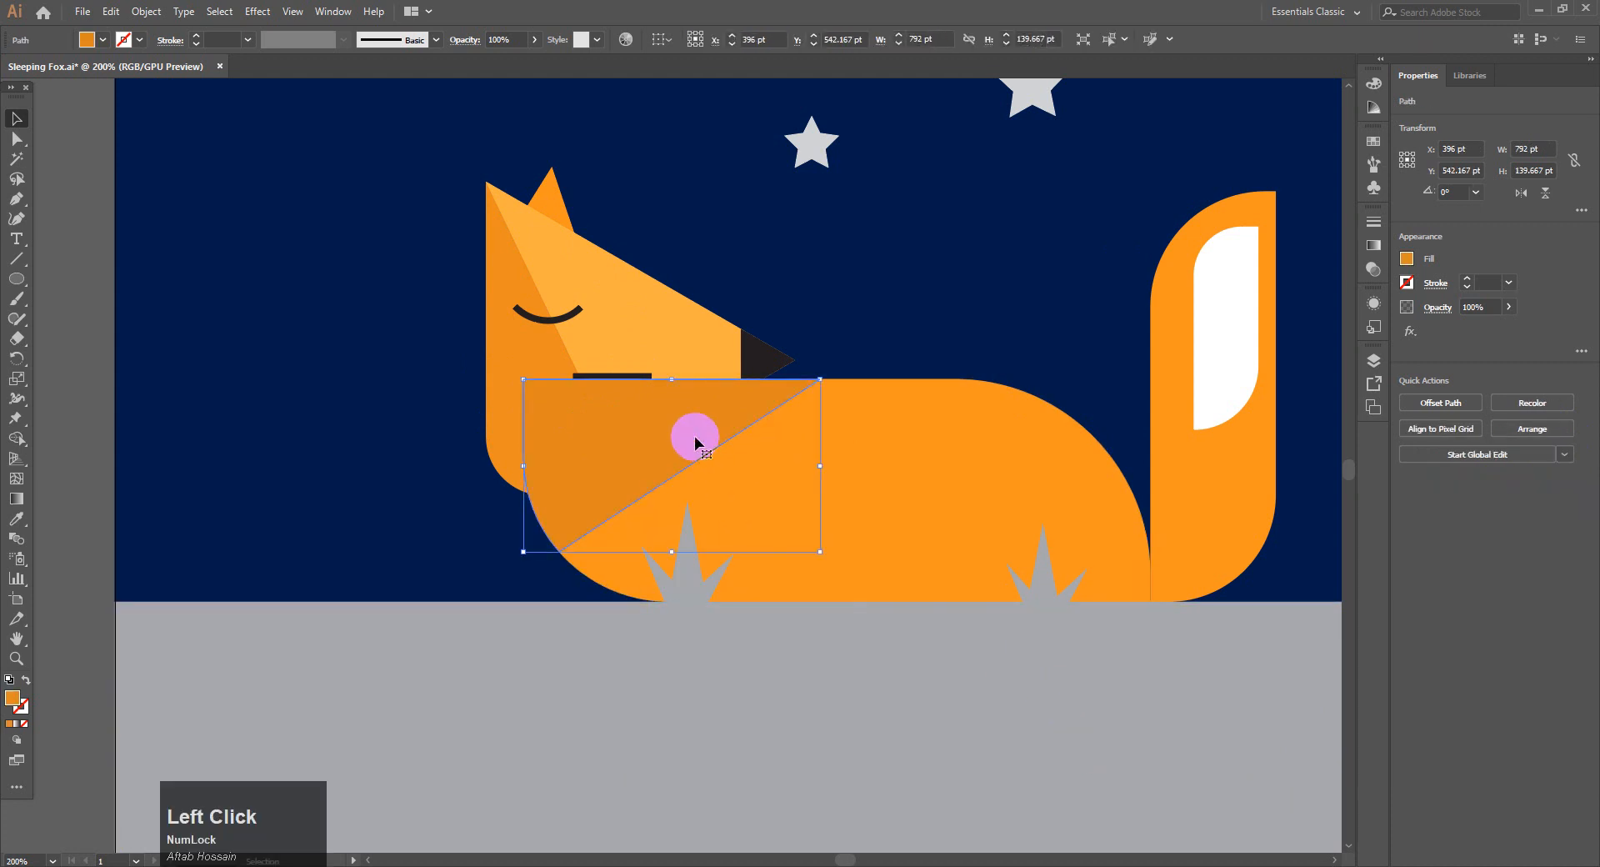
key(ctrl)
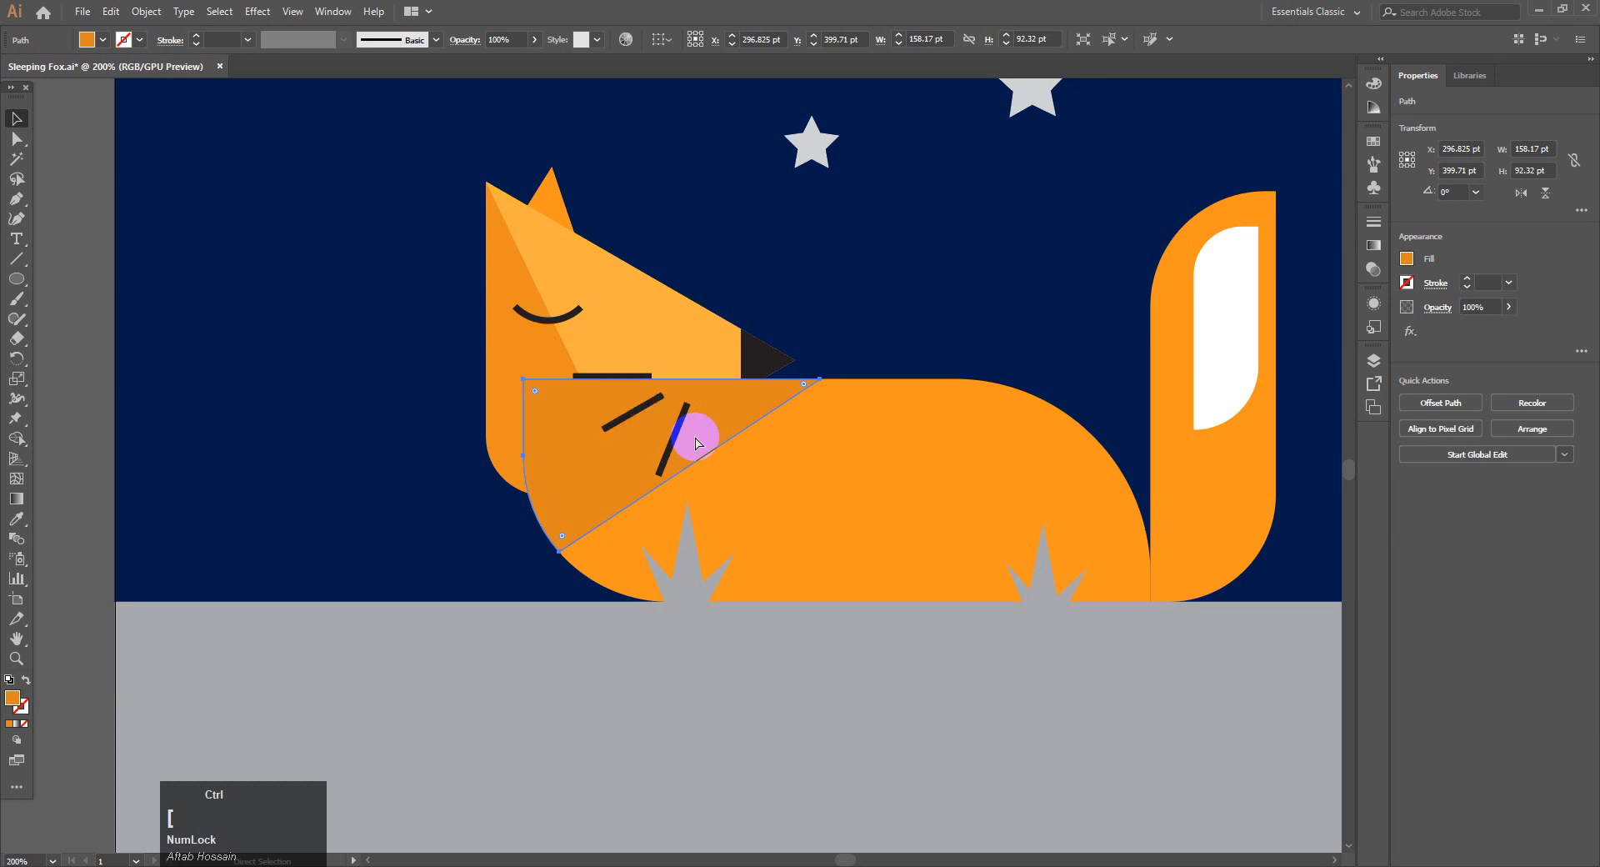
key(ctrl+bracketleft)
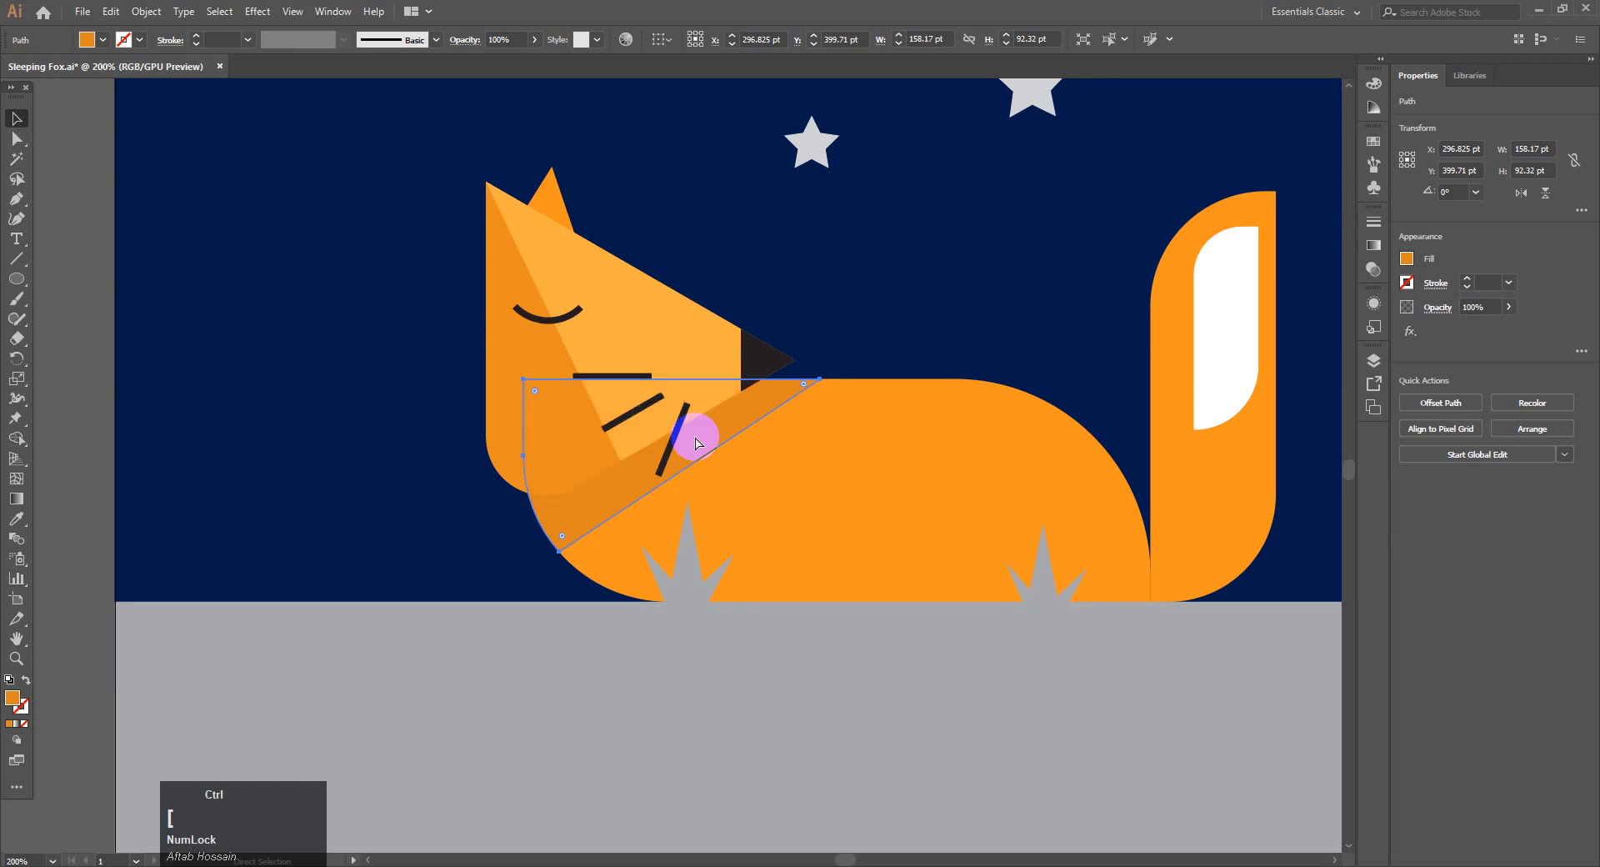
click(844, 803)
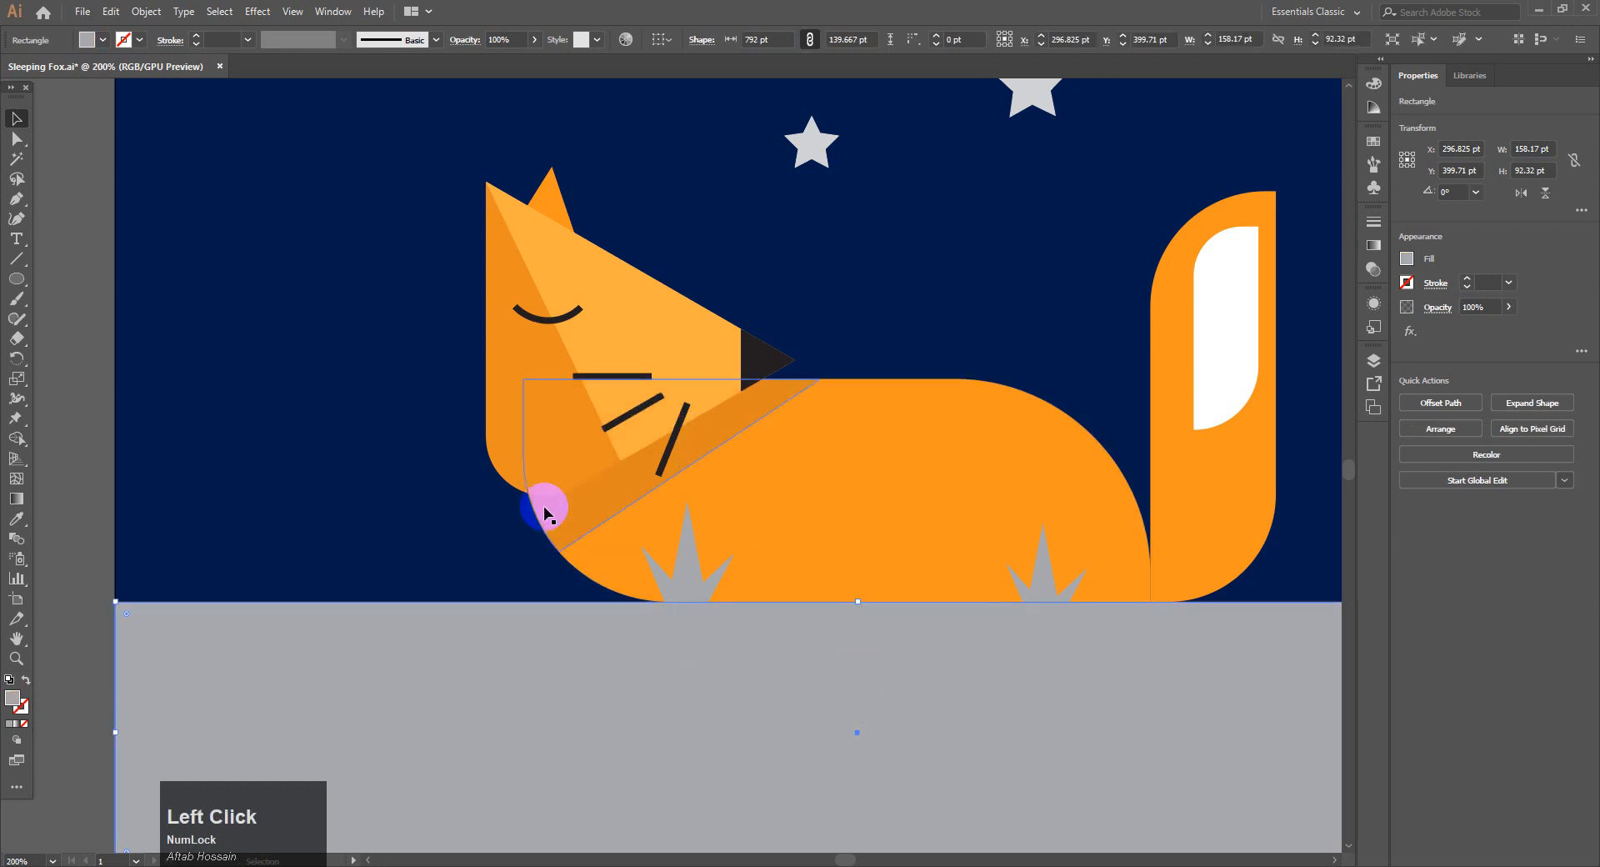
- Duplicate the body, enlarge the copy to about 331 by 125 pt and offset it toward the head, leaving a strip of the rear uncovered
key(ctrl+minus)
key(ctrl+minus)
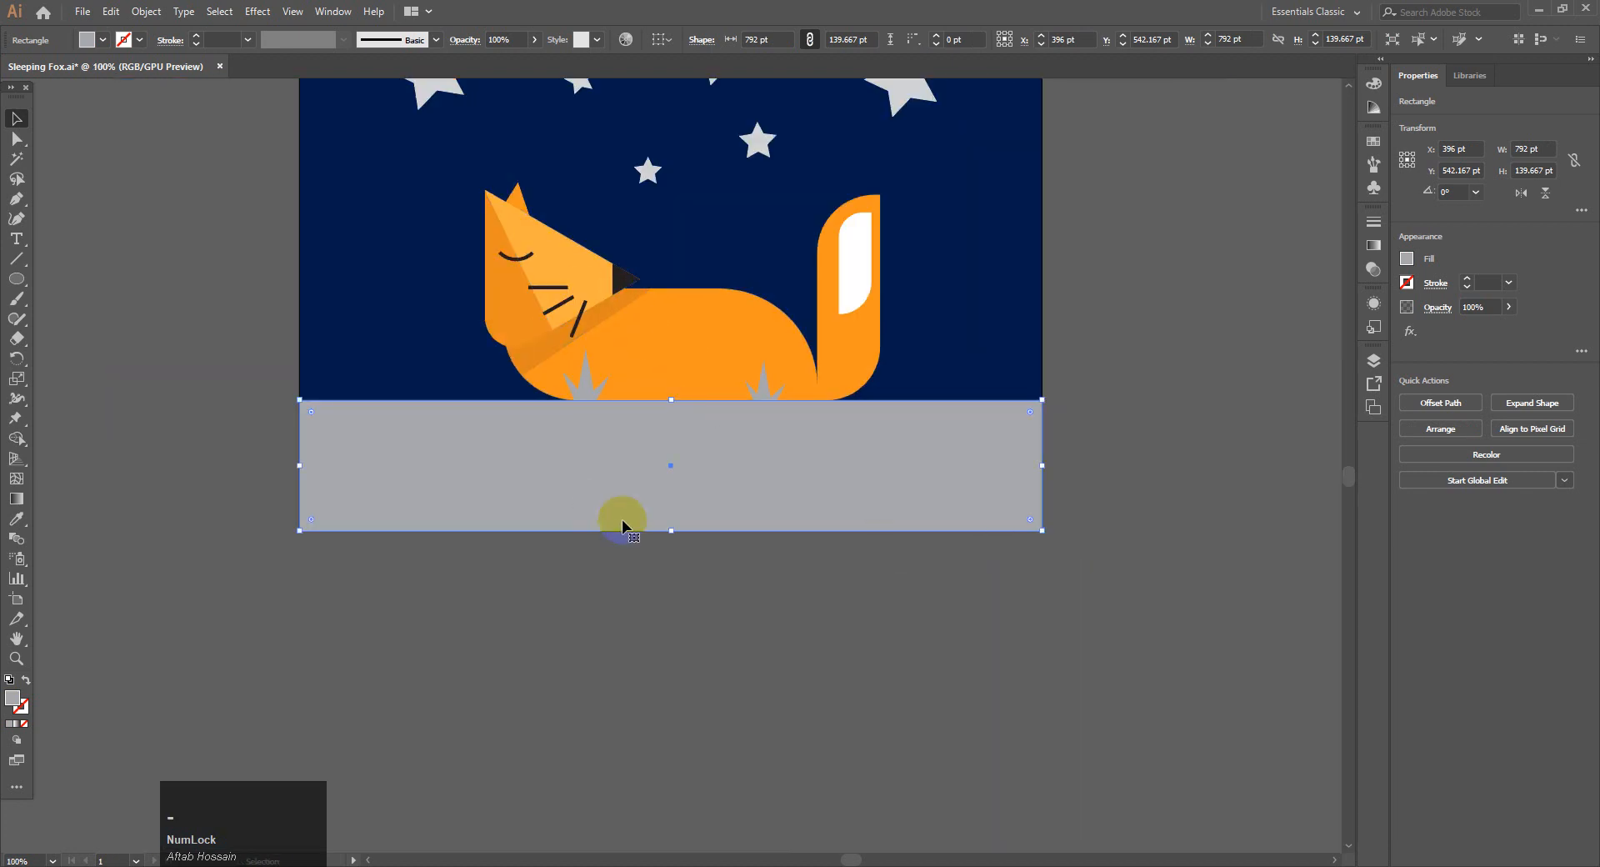
drag(621, 400, 661, 514)
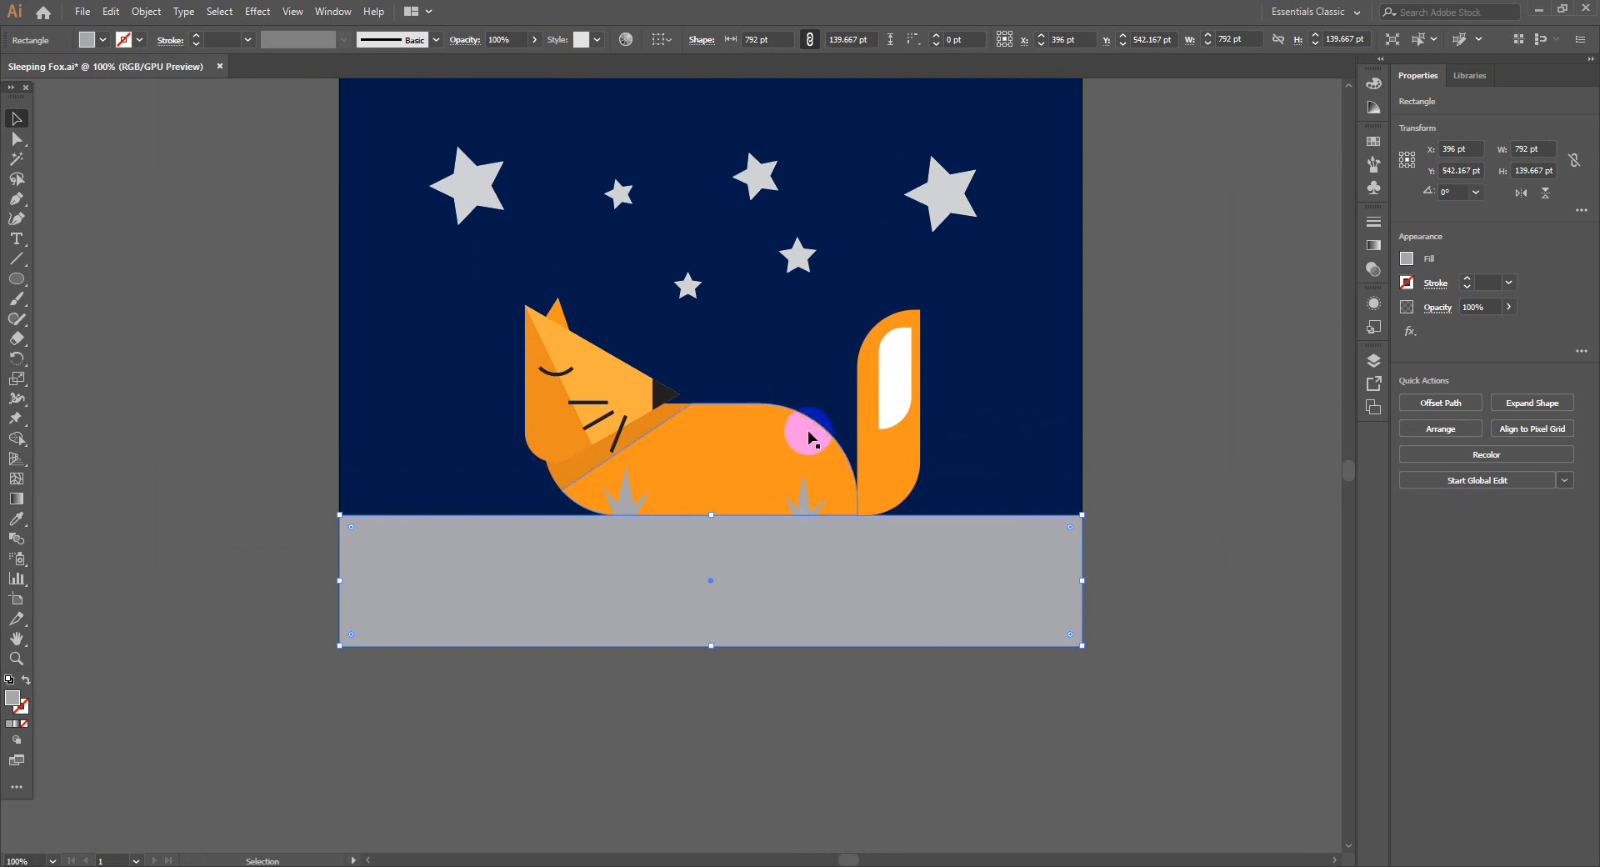
click(798, 459)
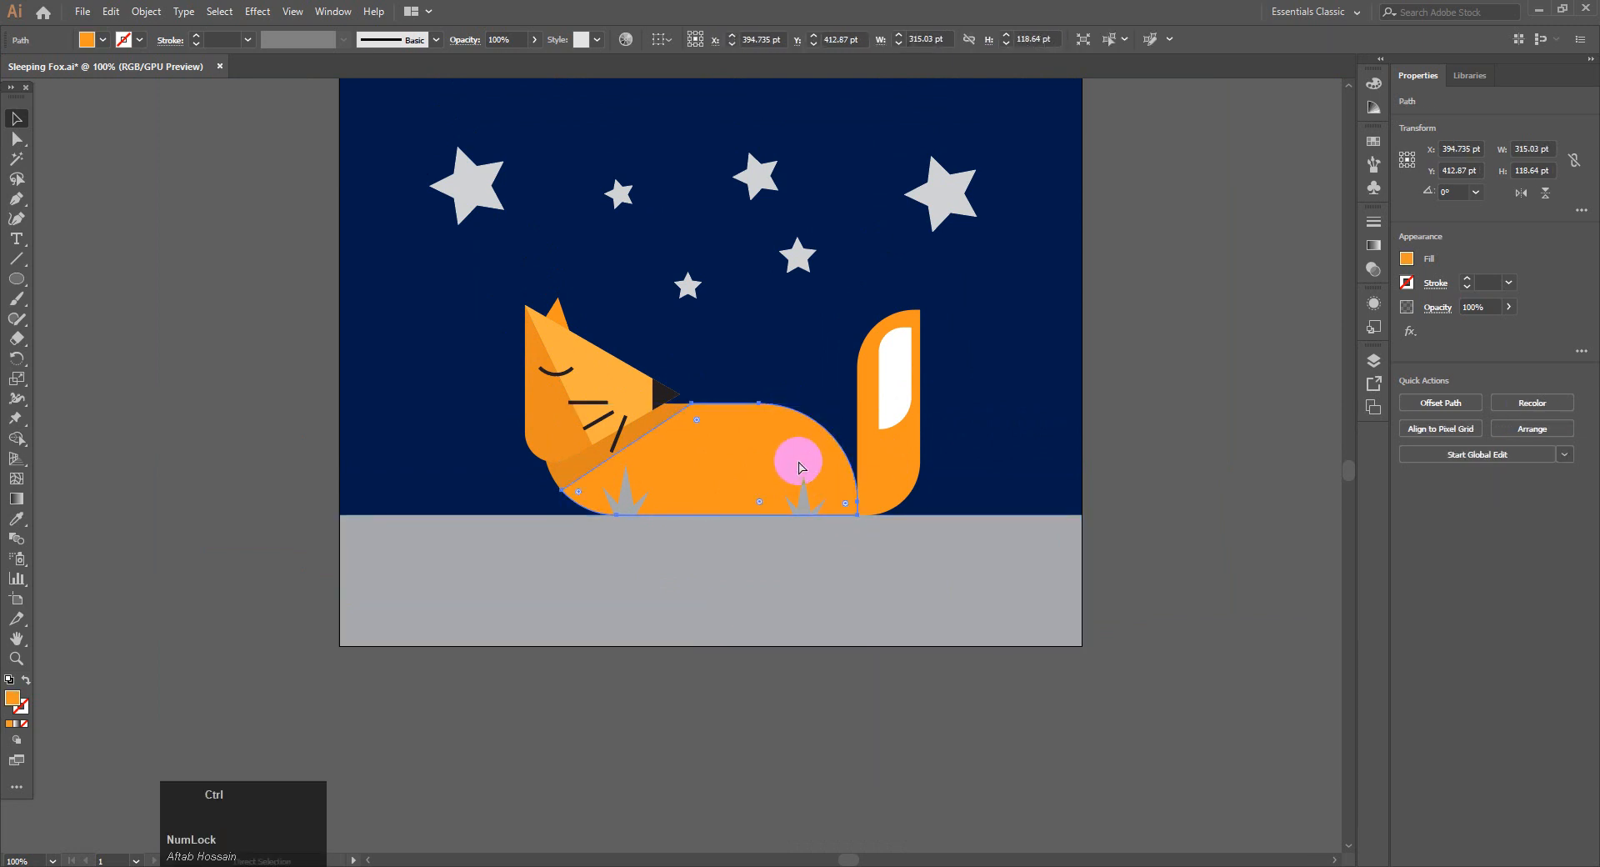
key(ctrl+c)
key(ctrl+v)
drag(819, 410, 835, 404)
drag(759, 472, 766, 474)
- Select the body with its copy and use the Shape Builder with the orange fill at 10% black (K) to separate the body's rear strip
click(1200, 564)
click(748, 448)
click(828, 452)
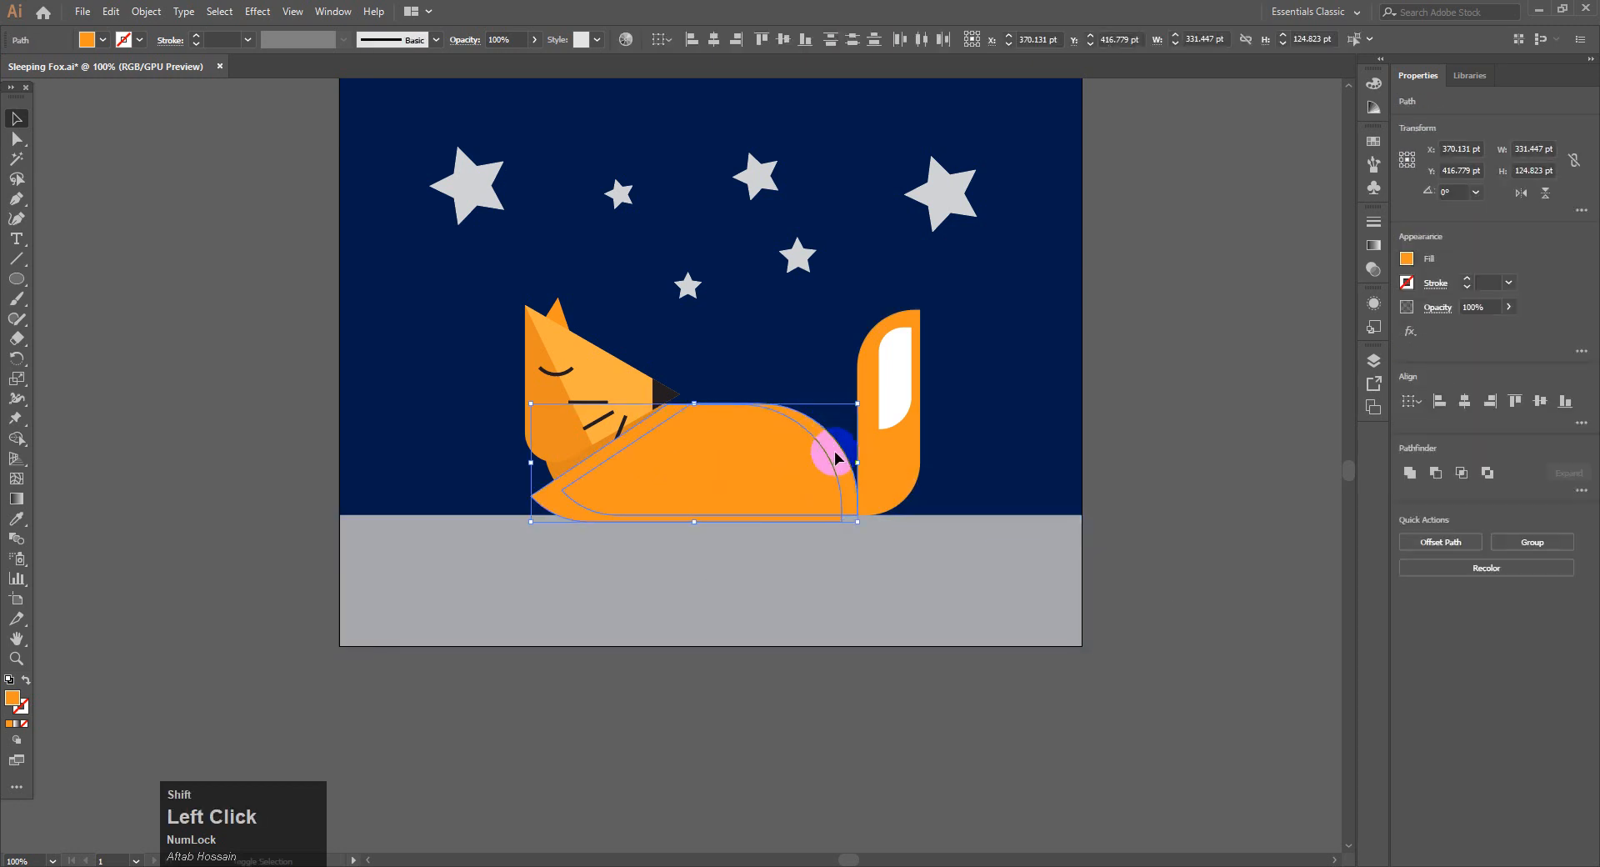
key(shift+m)
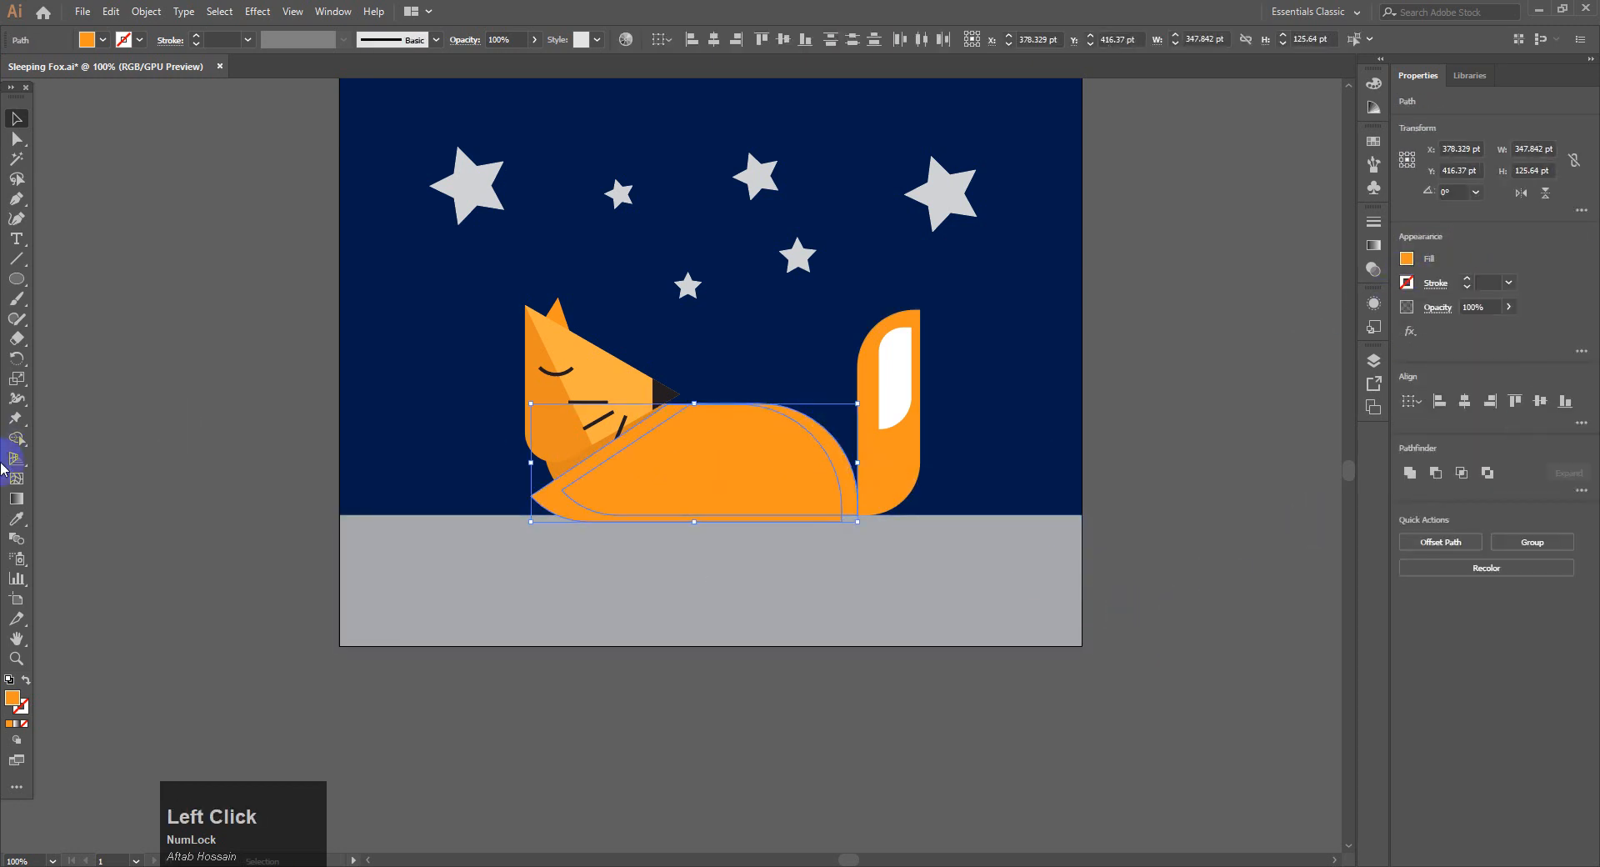
click(1407, 258)
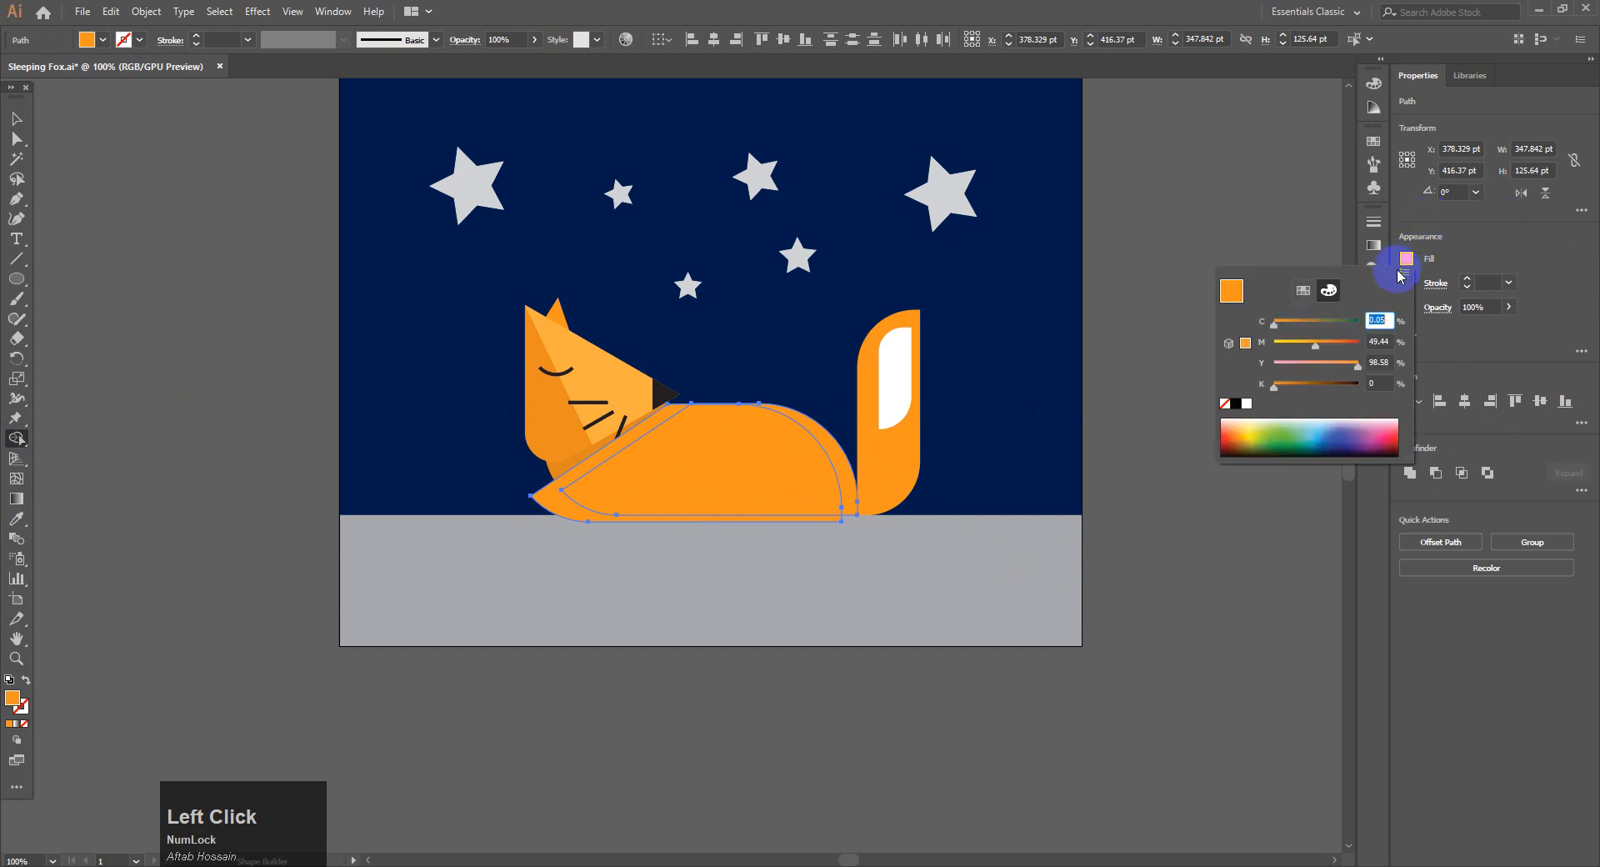
click(1303, 291)
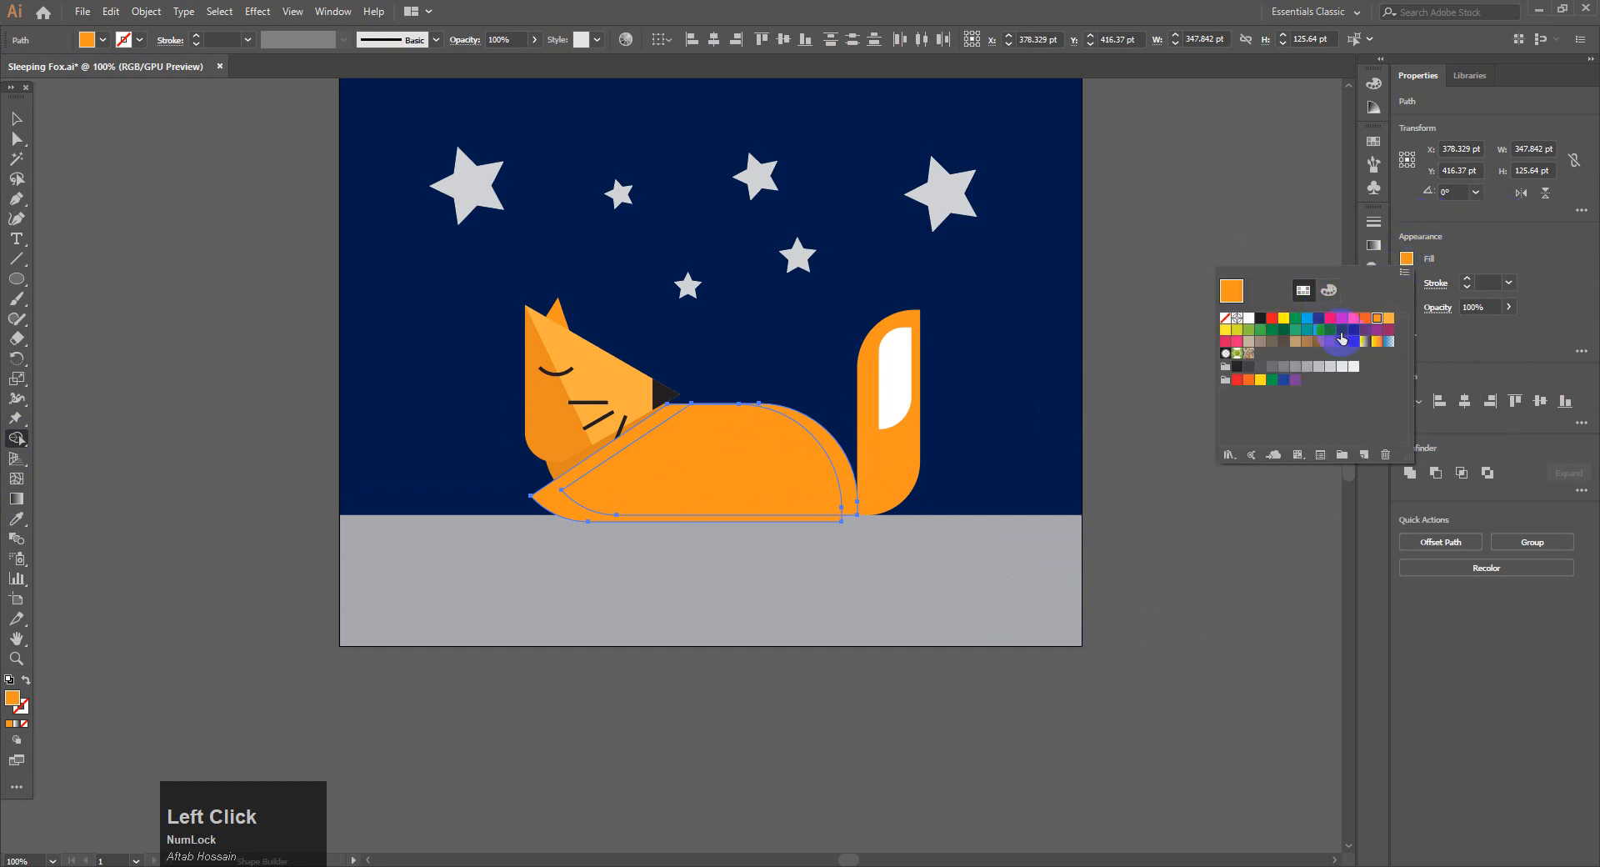
click(1215, 388)
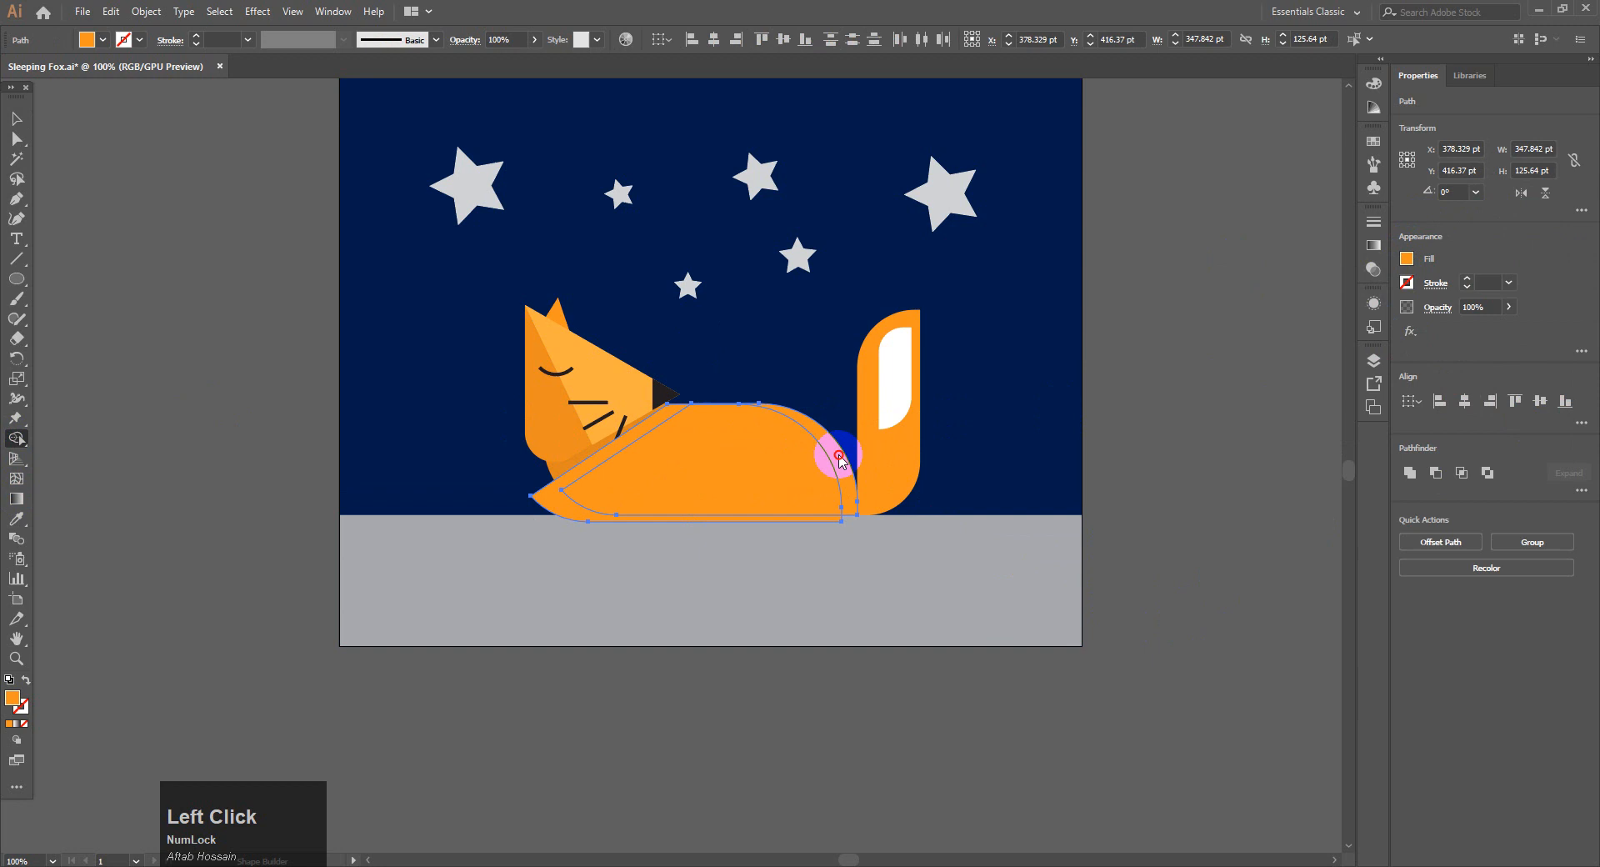
click(1407, 259)
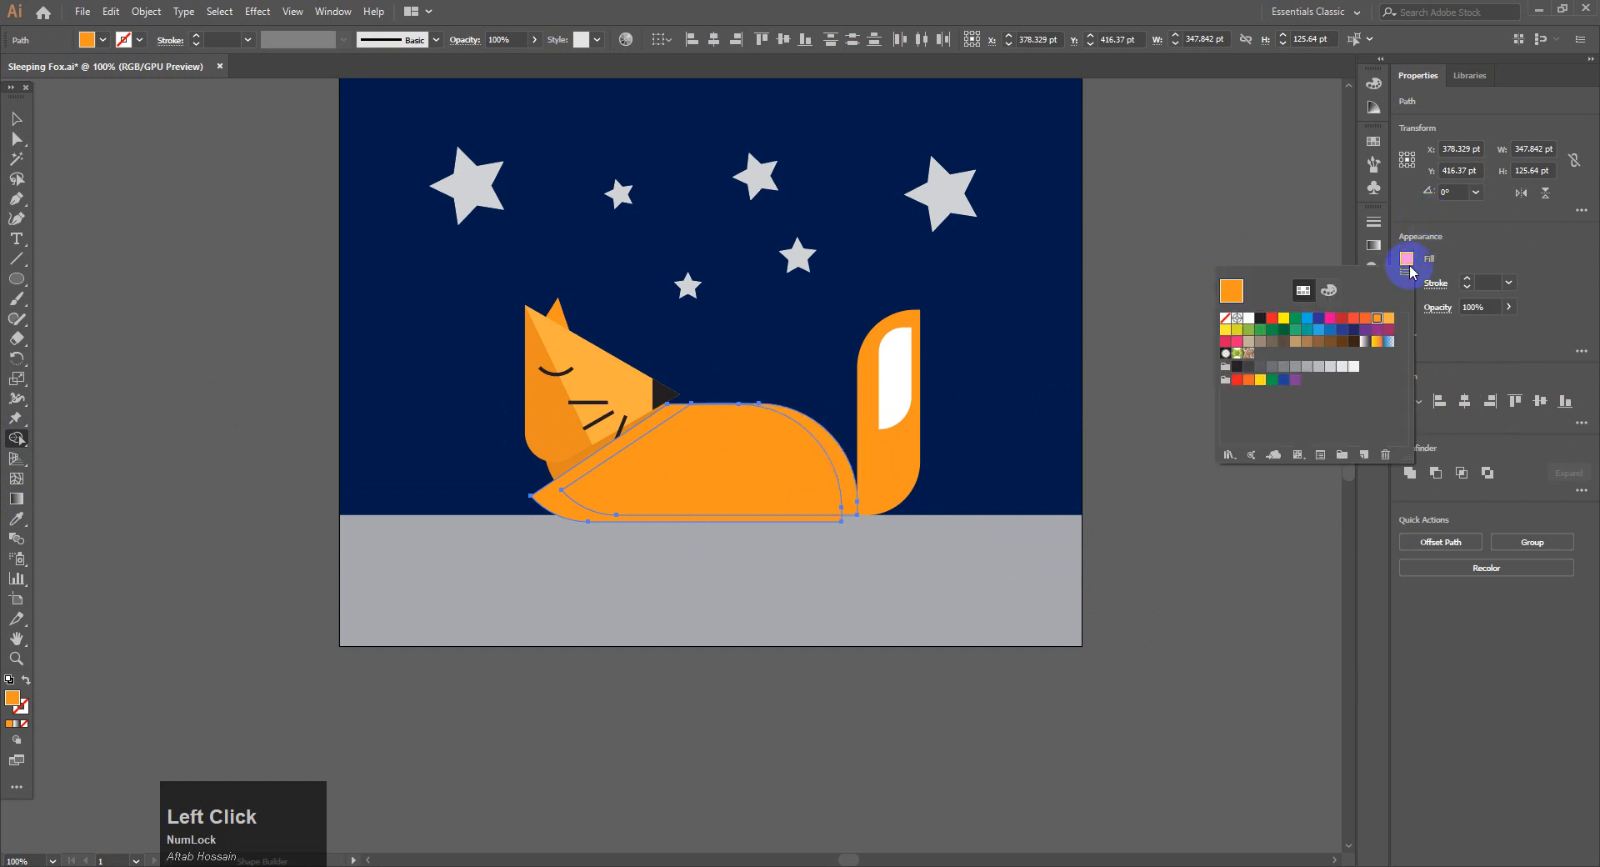
click(1333, 290)
click(1379, 382)
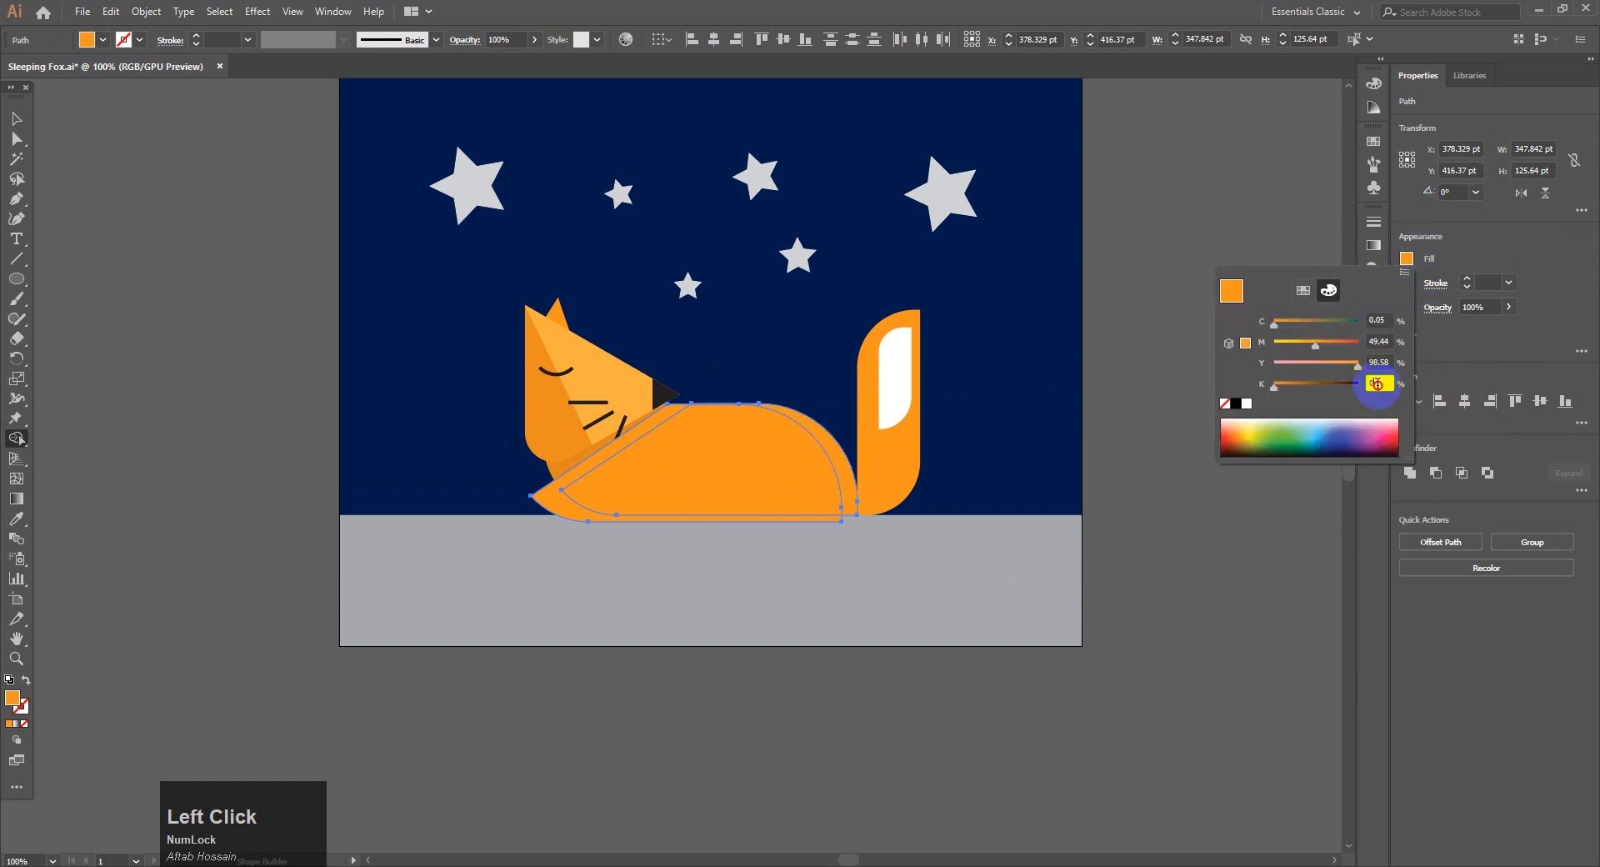
text(10)
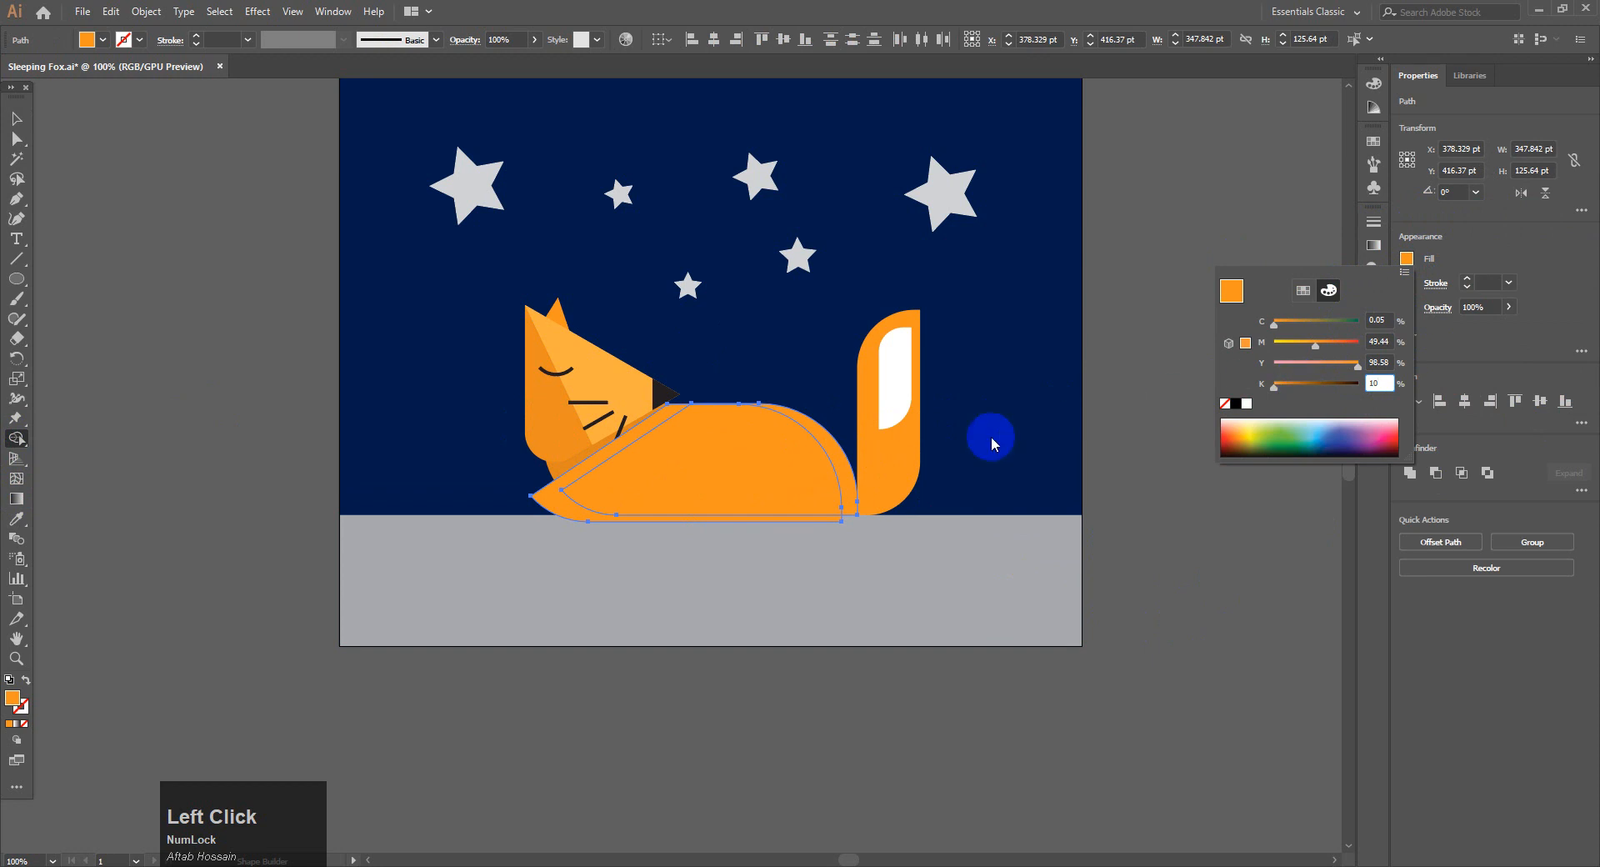
click(840, 460)
click(14, 199)
click(12, 117)
click(1222, 515)
- Delete the leftover enlarged copy covering the body and clear the selection
click(653, 491)
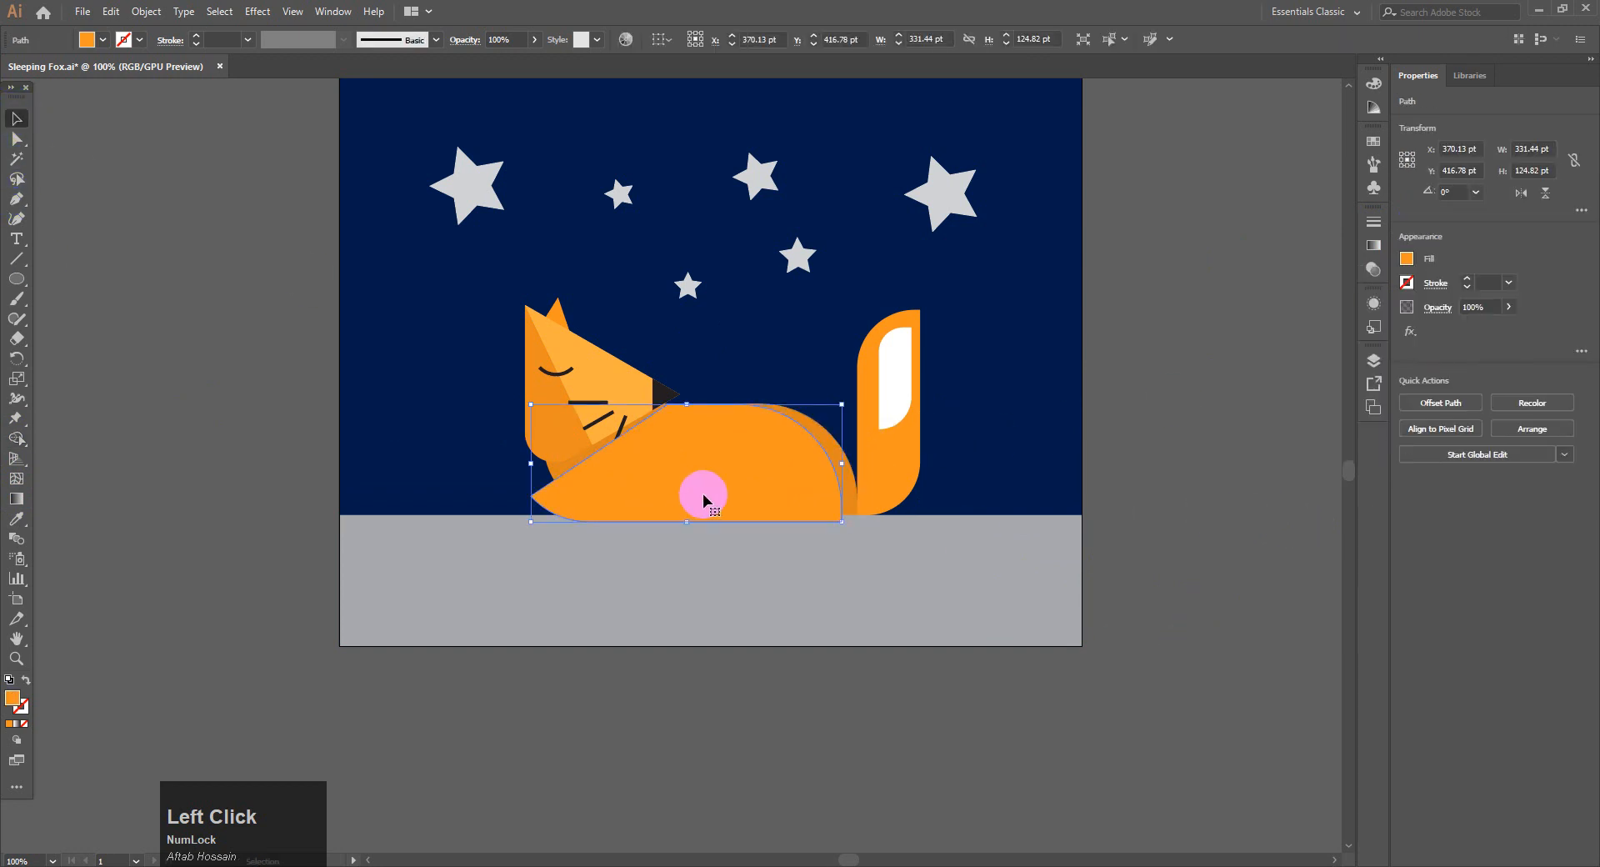
key(Delete)
click(1233, 447)
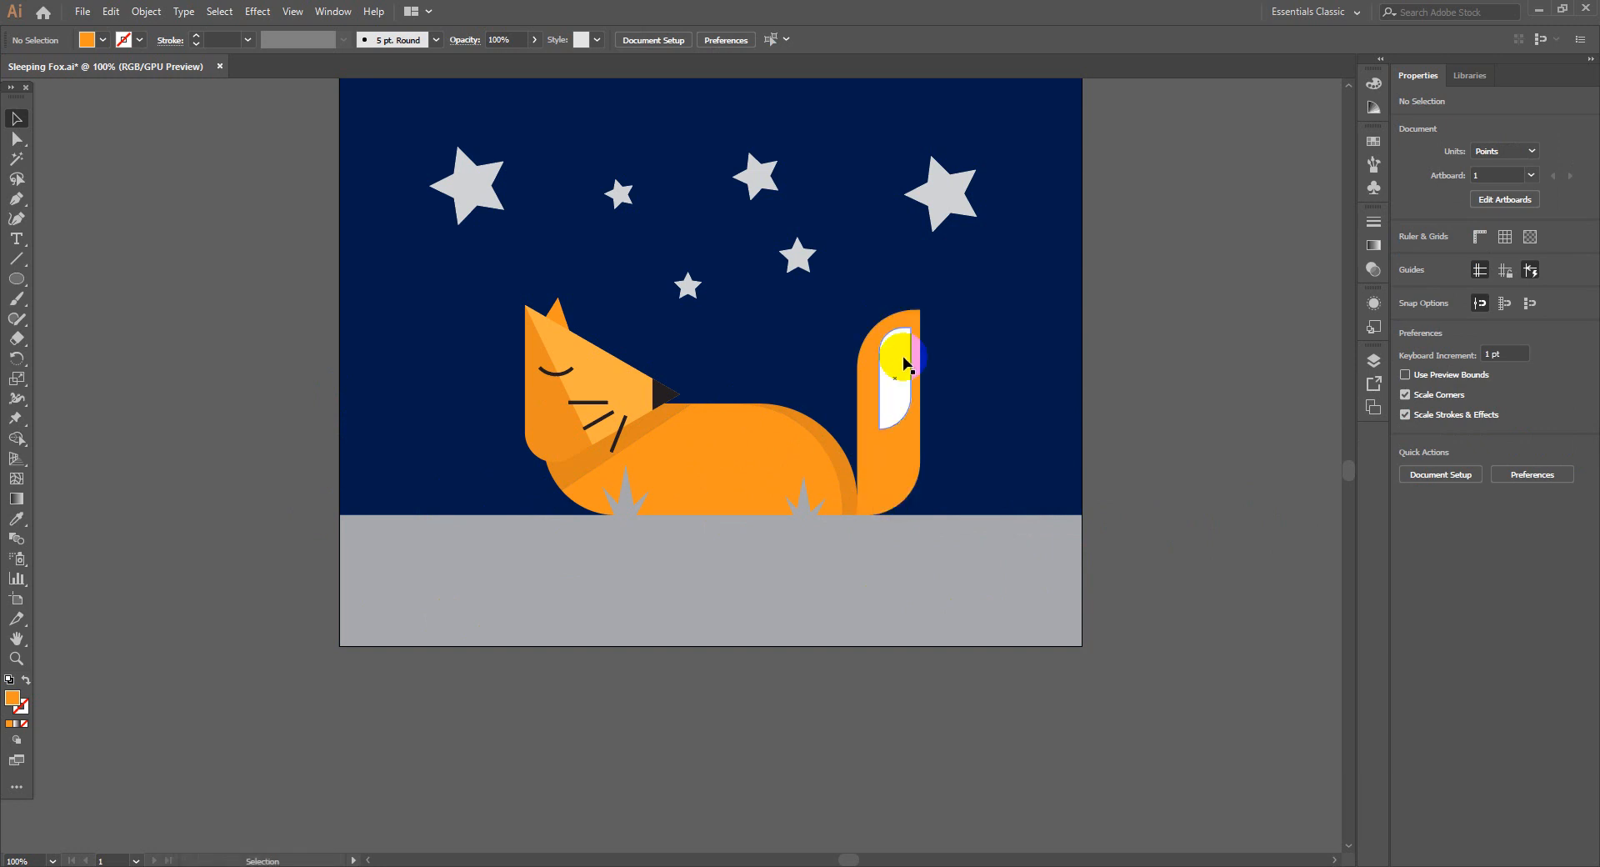
key(ctrl+equal)
key(space)
drag(975, 478, 858, 482)
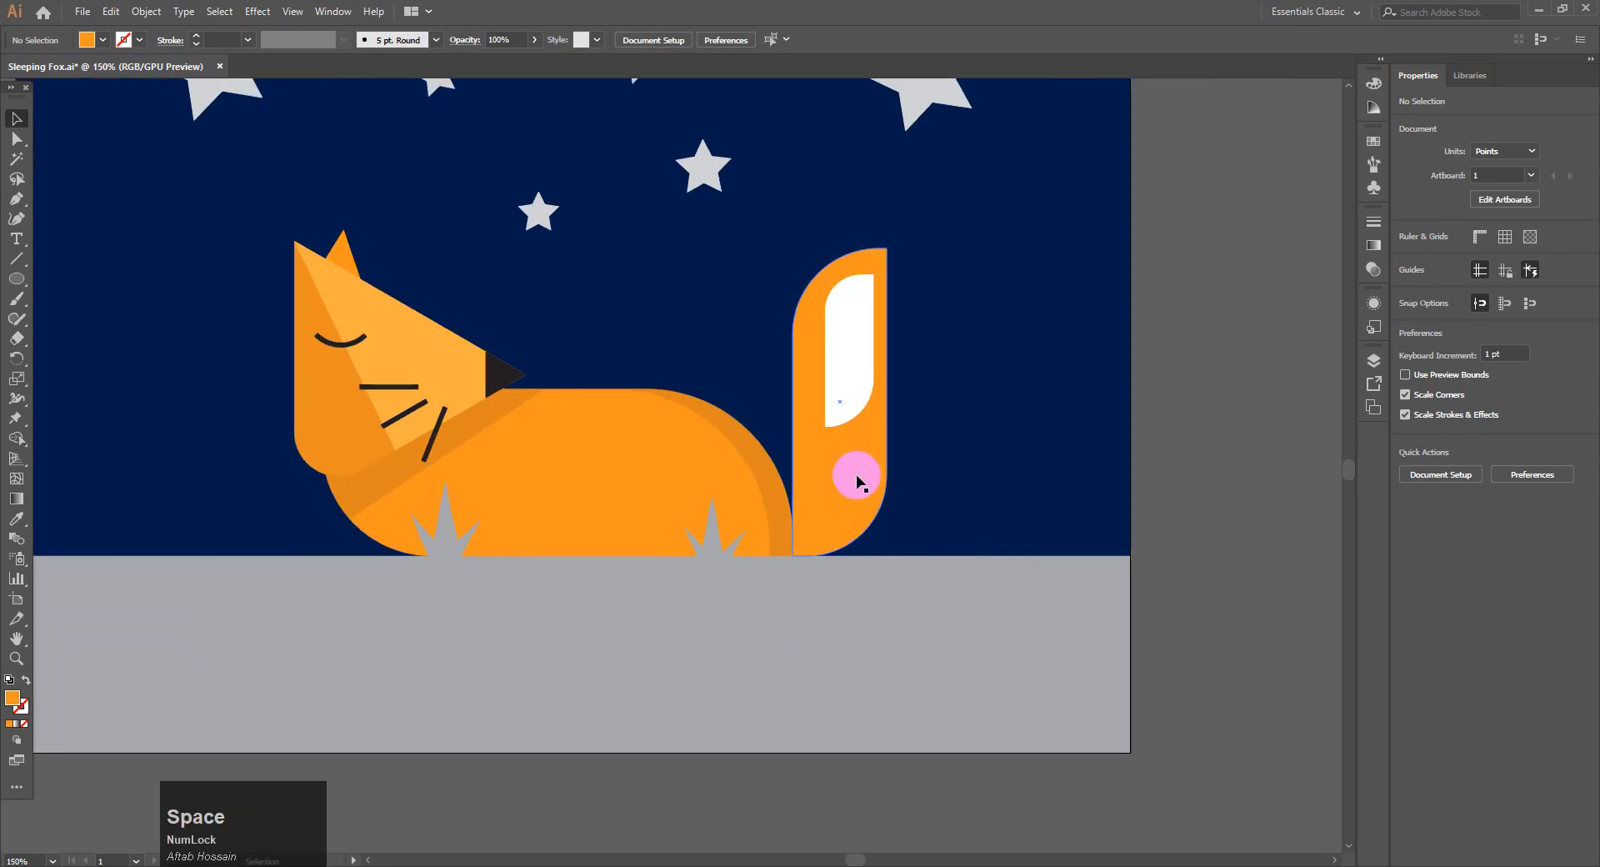
- Duplicate the tail shape, enlarge the copy to about 76 by 247 pt and offset it toward the head, leaving the tail's outer strip uncovered
click(857, 485)
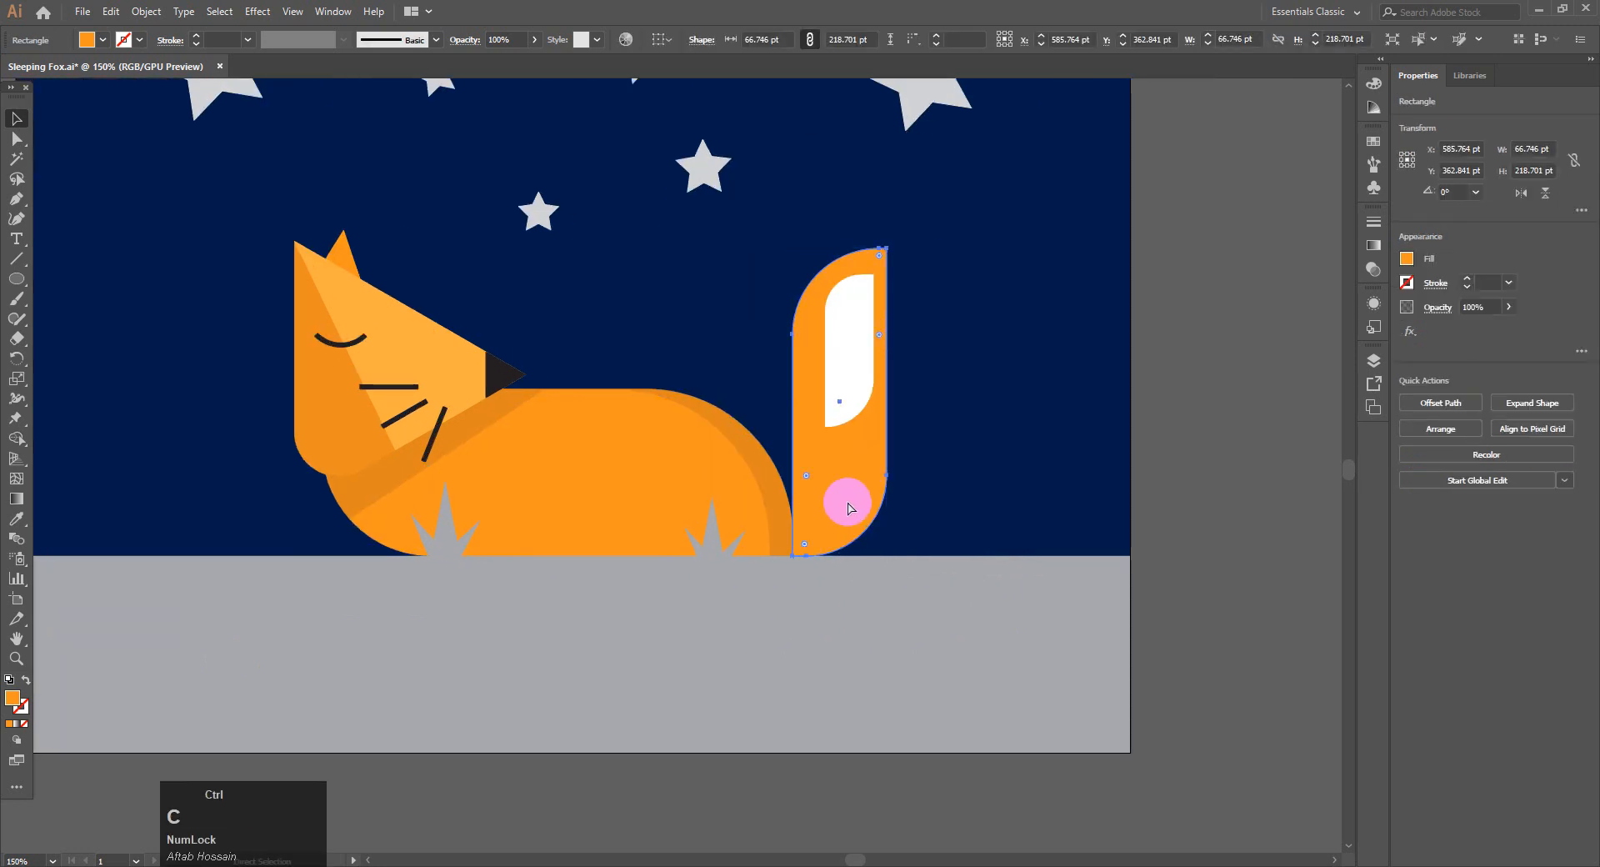
key(ctrl+v)
drag(664, 436, 800, 350)
mouse_move(850, 218)
mouse_down()
mouse_move(868, 204)
mouse_move(850, 221)
mouse_up()
drag(822, 418, 818, 432)
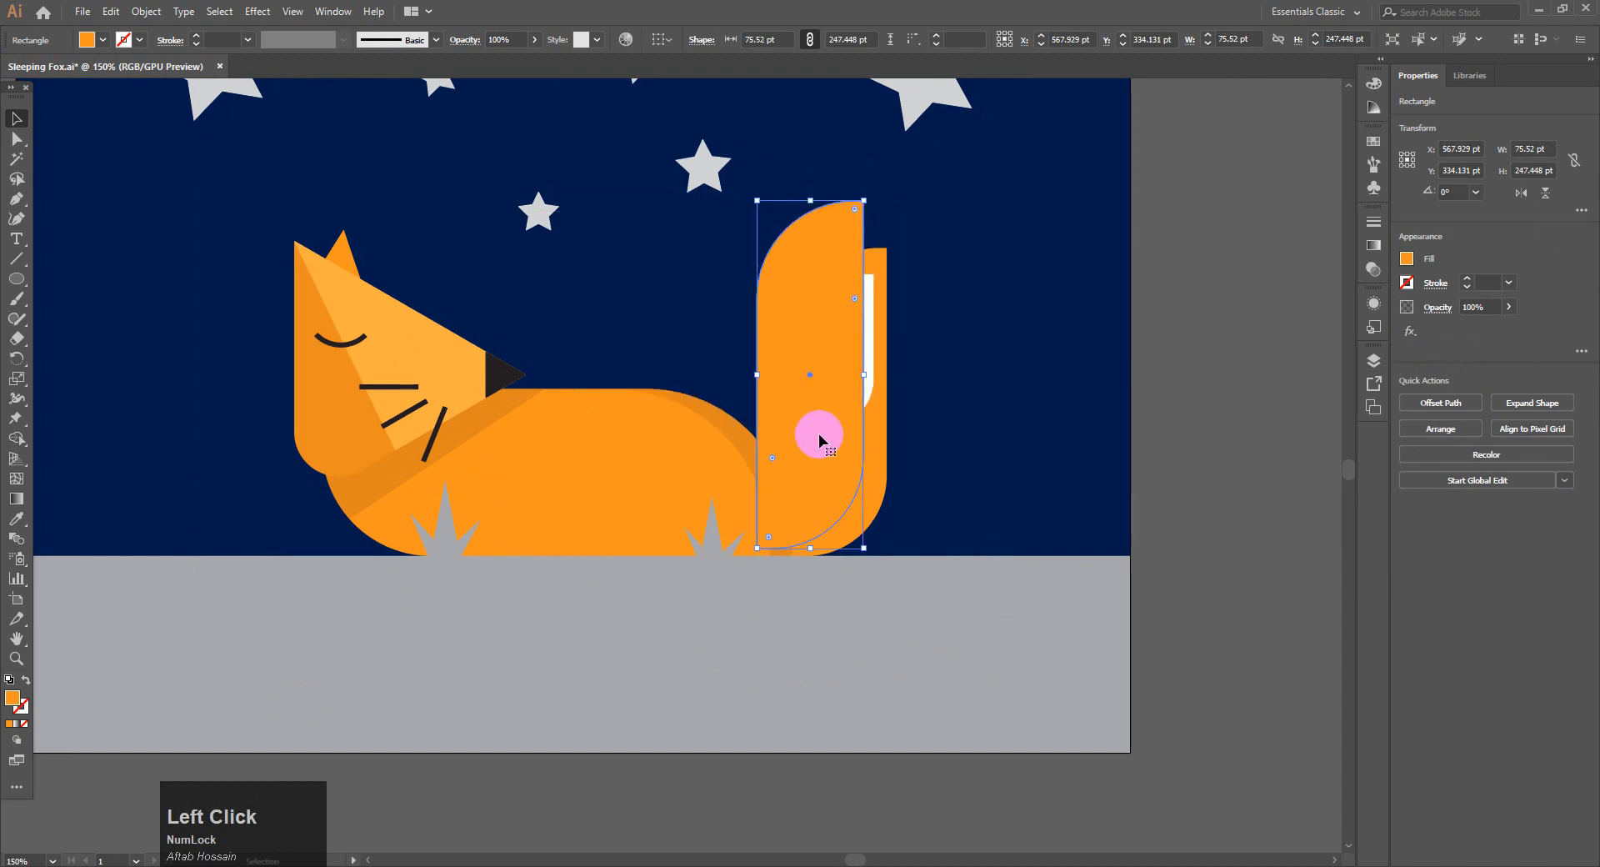
- Select the tail with its copy and use the Shape Builder with the orange fill at 10% black (K) to separate the tail's outer strip
shift+click(887, 488)
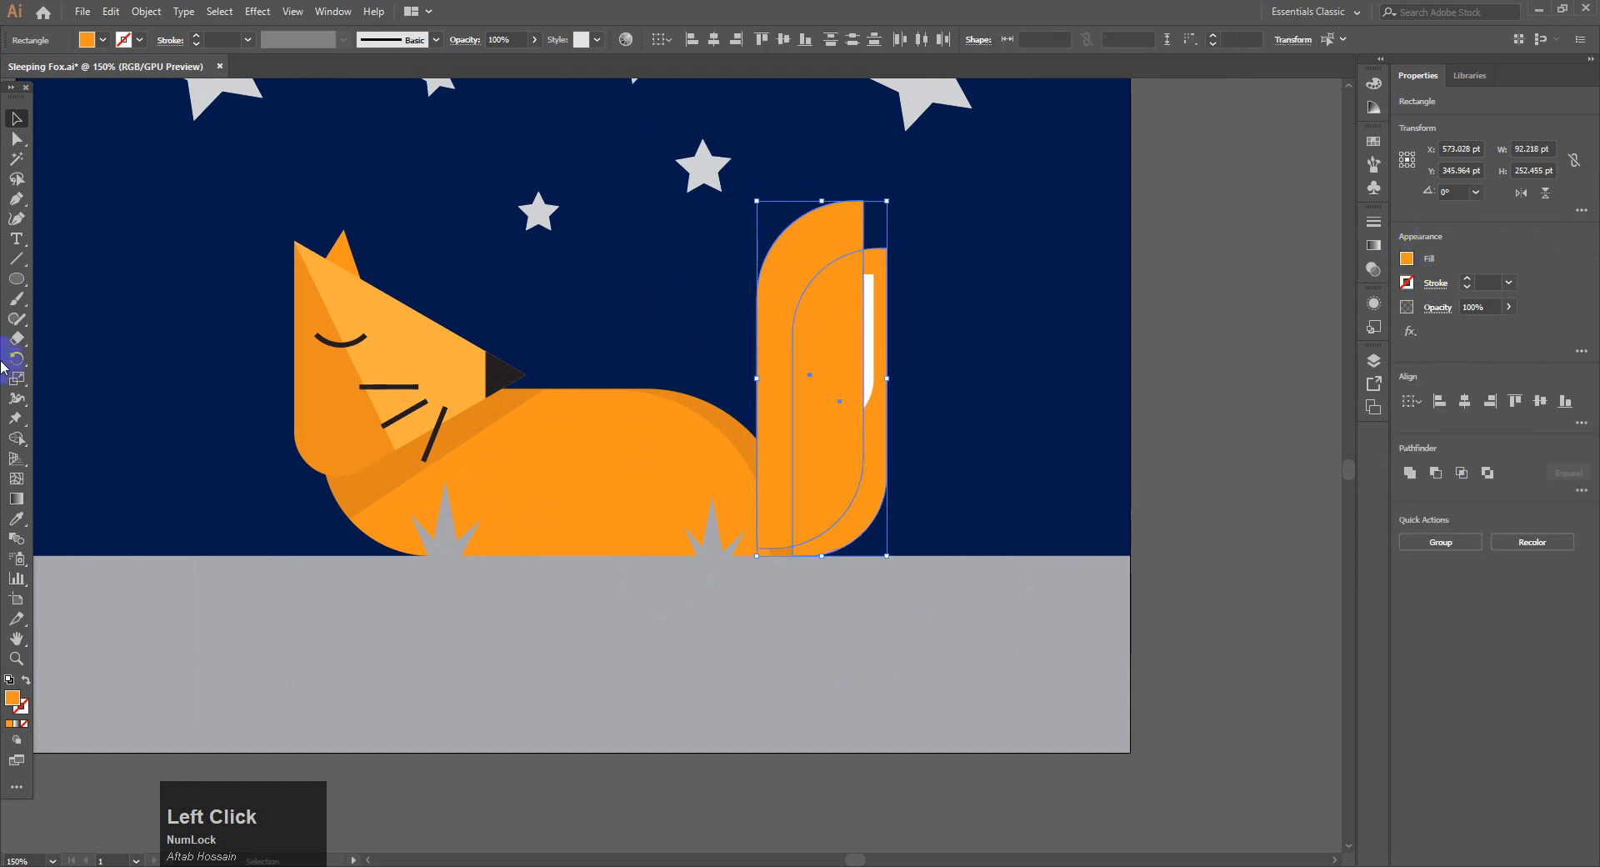
click(17, 438)
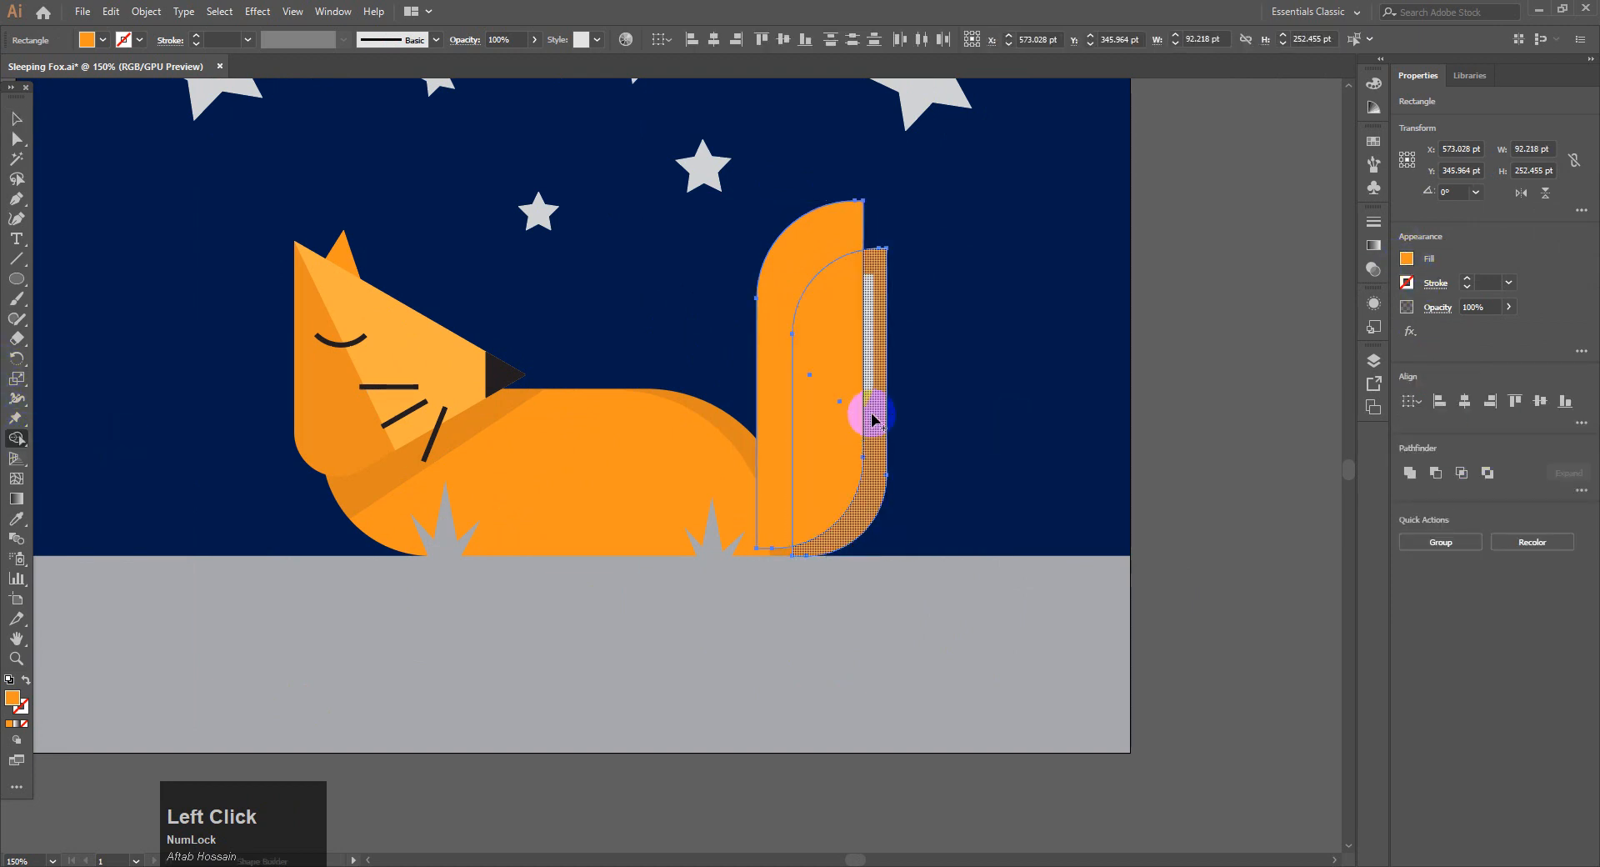
click(1407, 258)
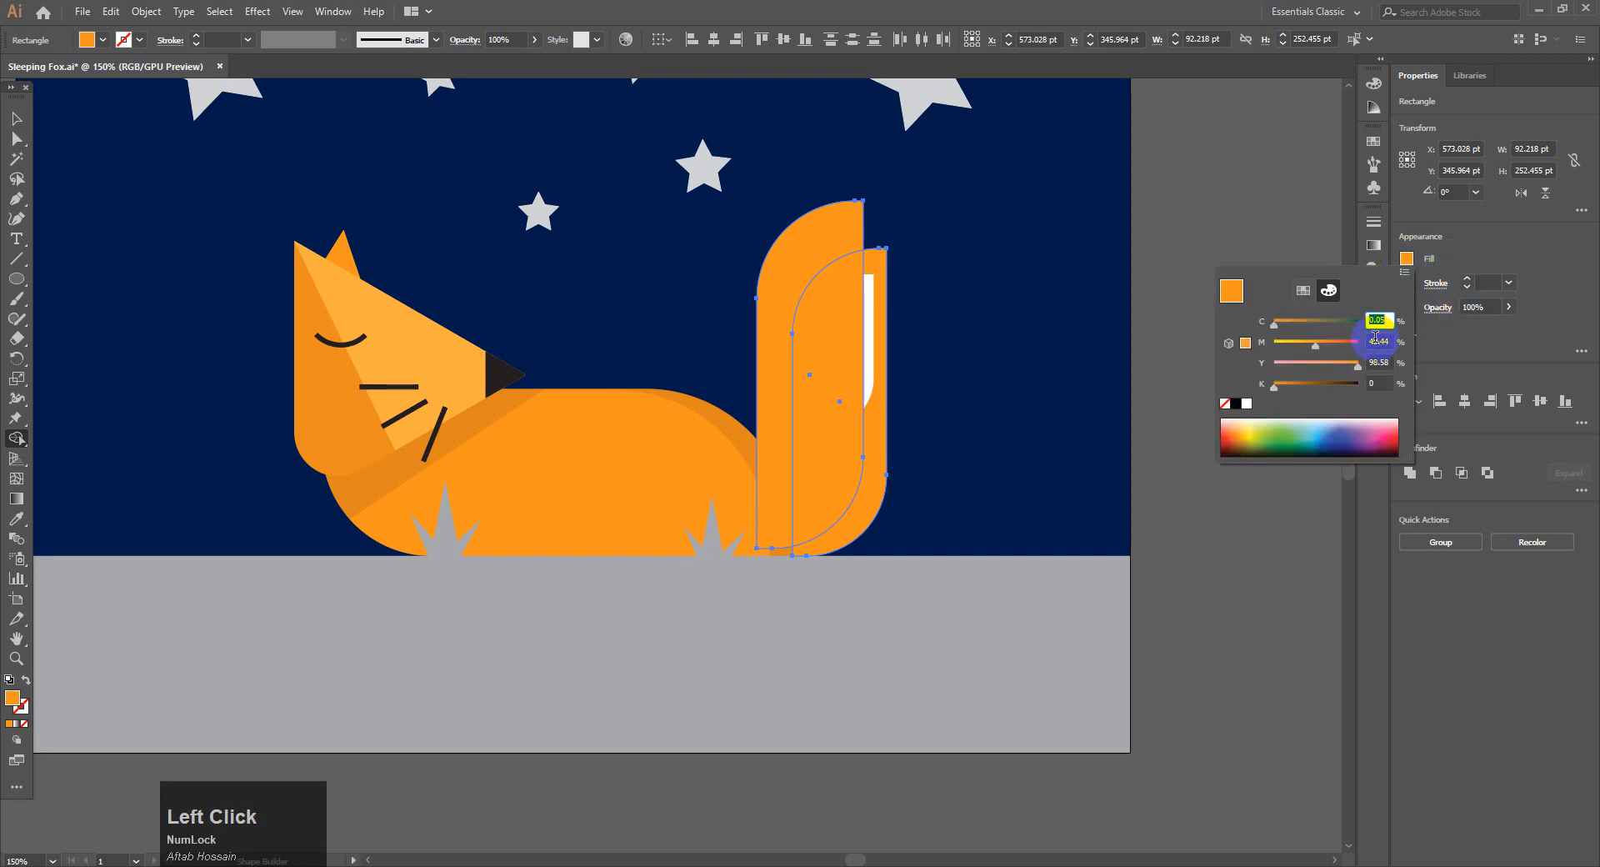
click(1376, 383)
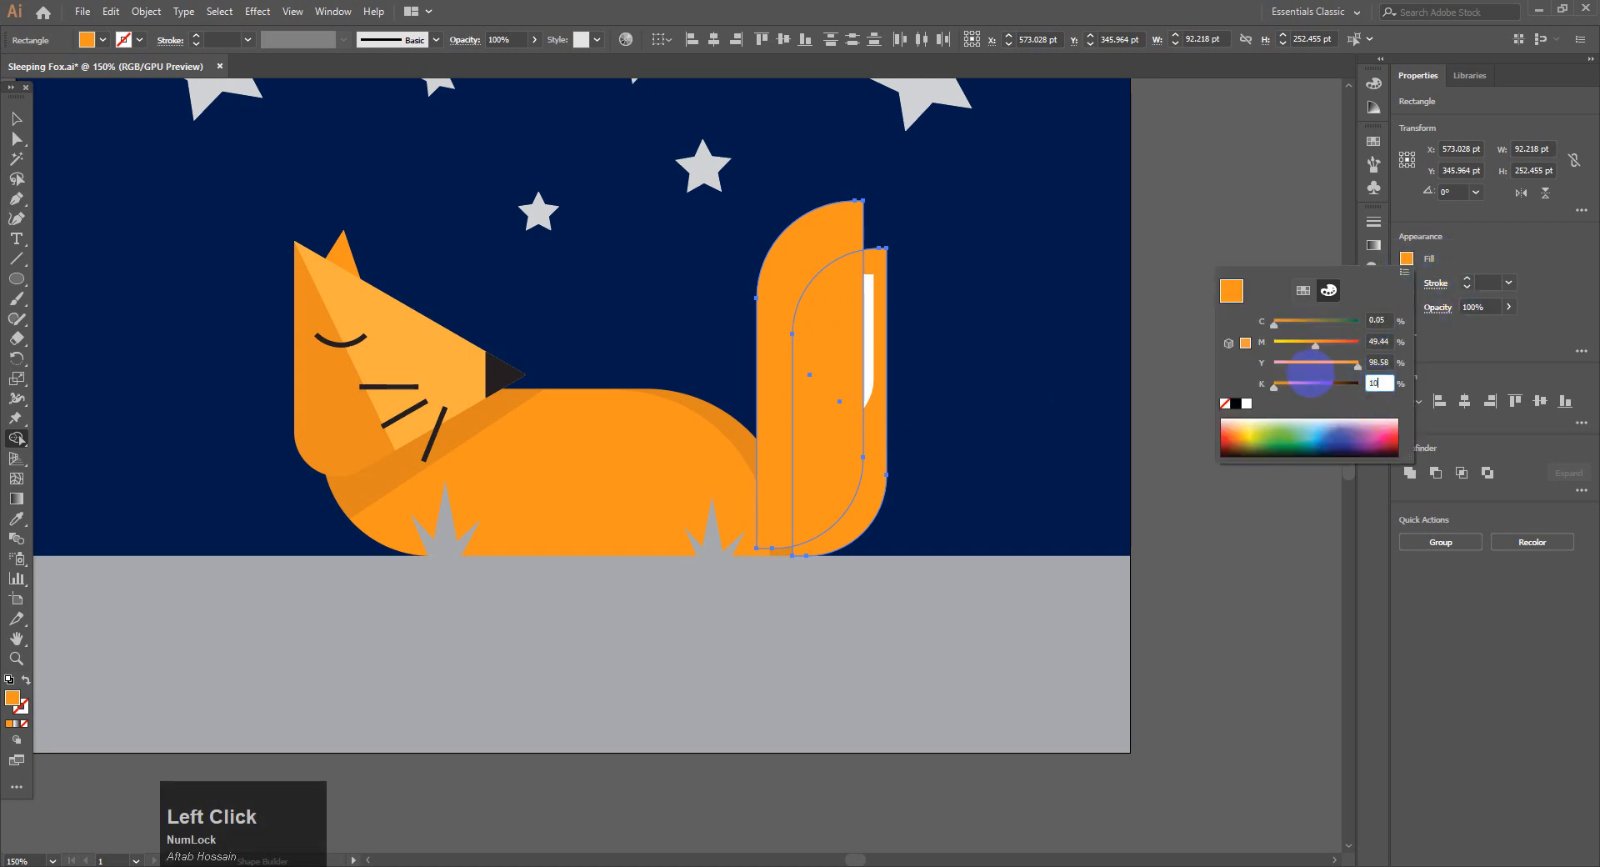
click(882, 433)
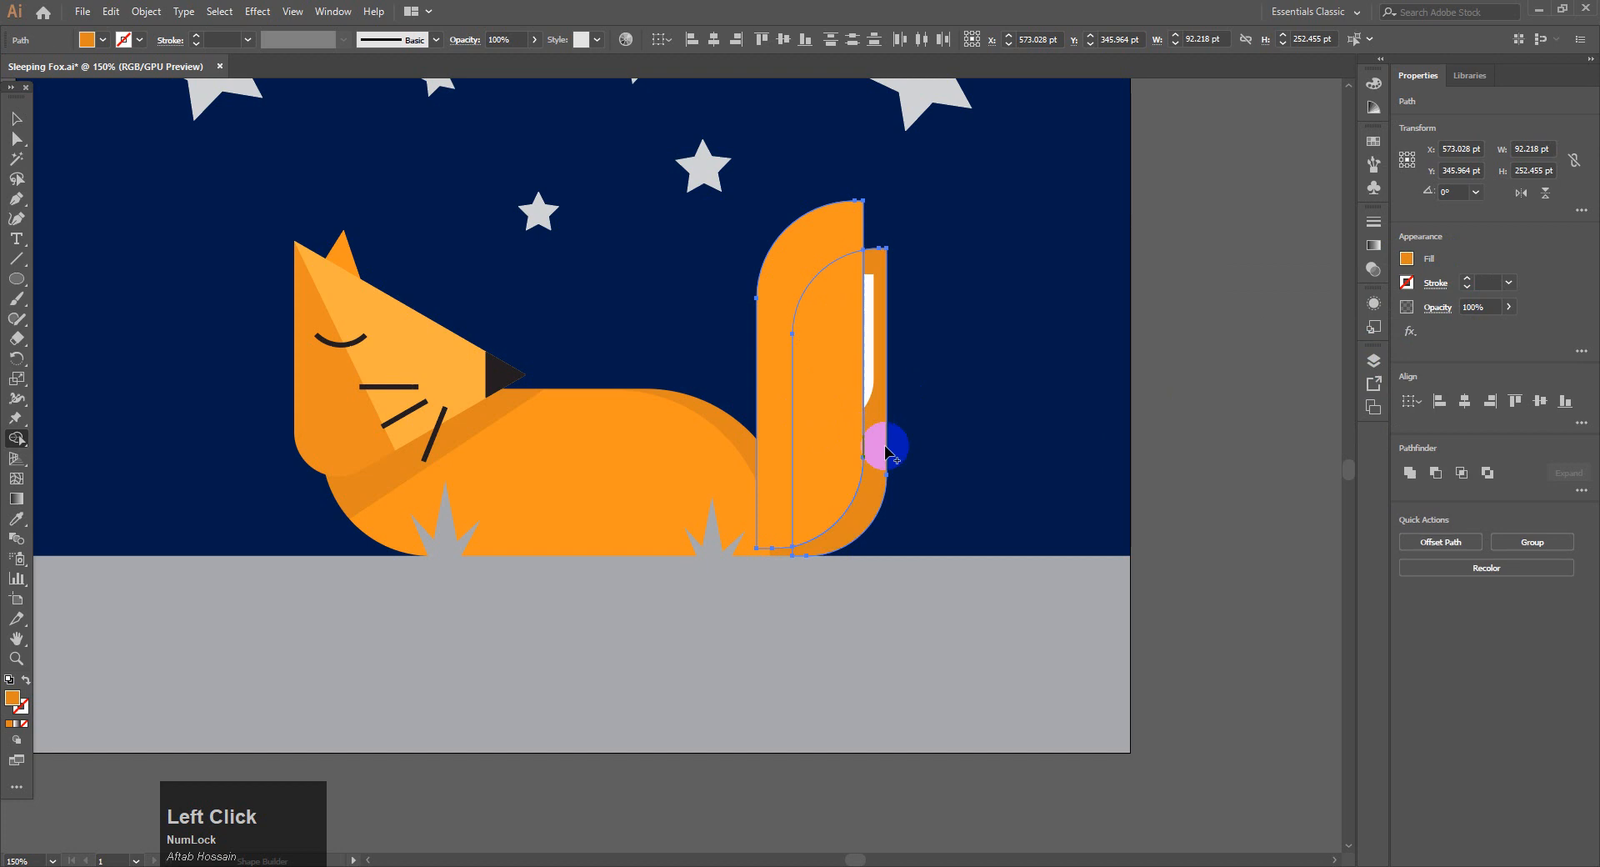
- Delete the leftover enlarged copy covering the tail and clear the selection
click(17, 118)
click(1257, 571)
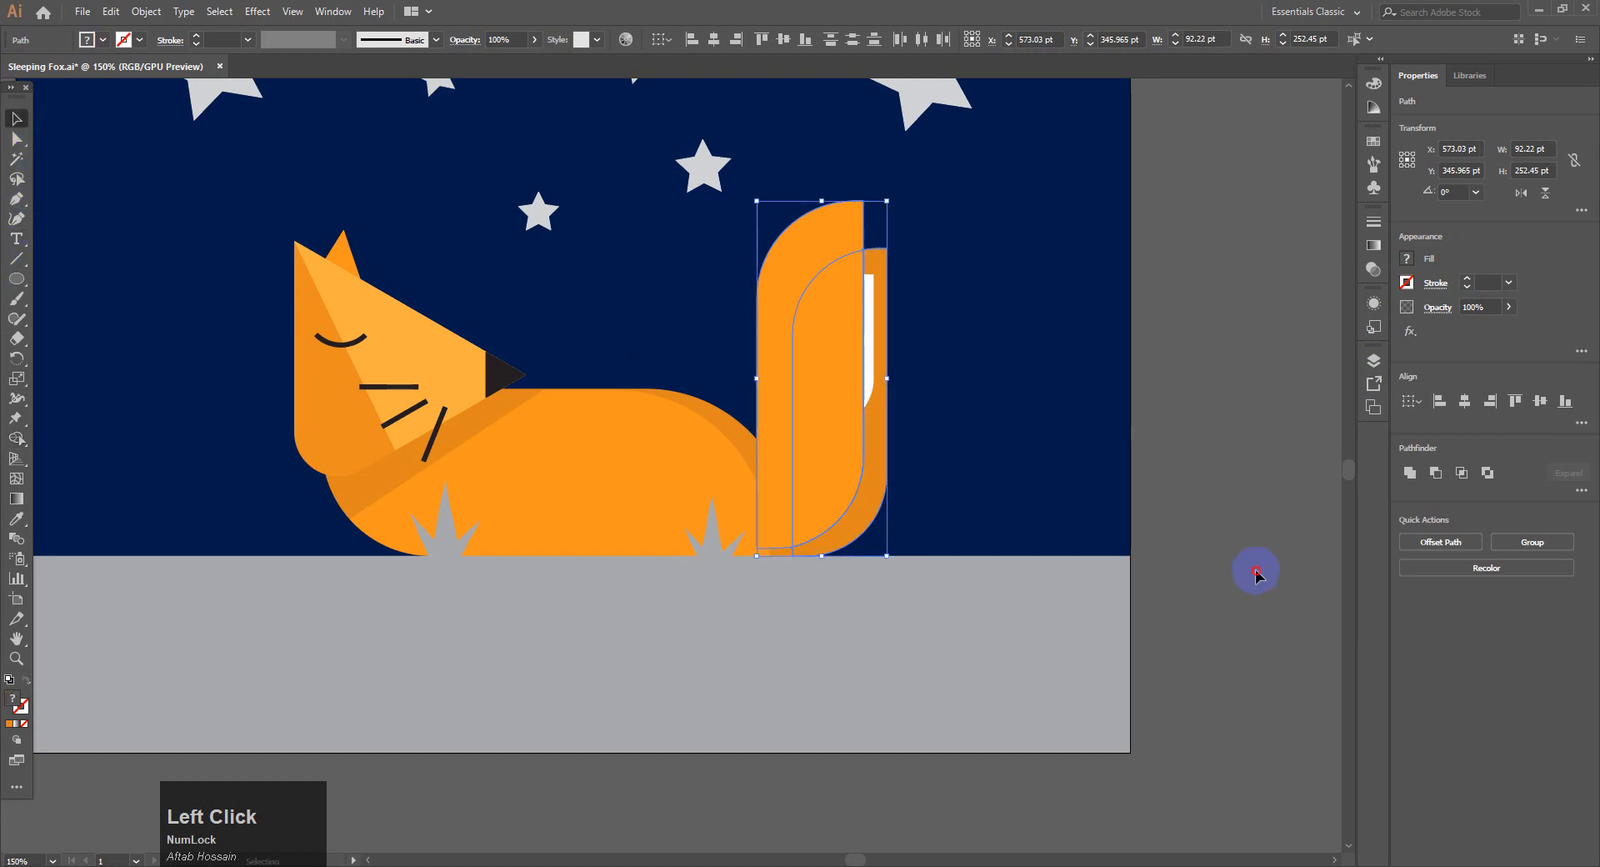
click(761, 411)
key(Delete)
click(1208, 568)
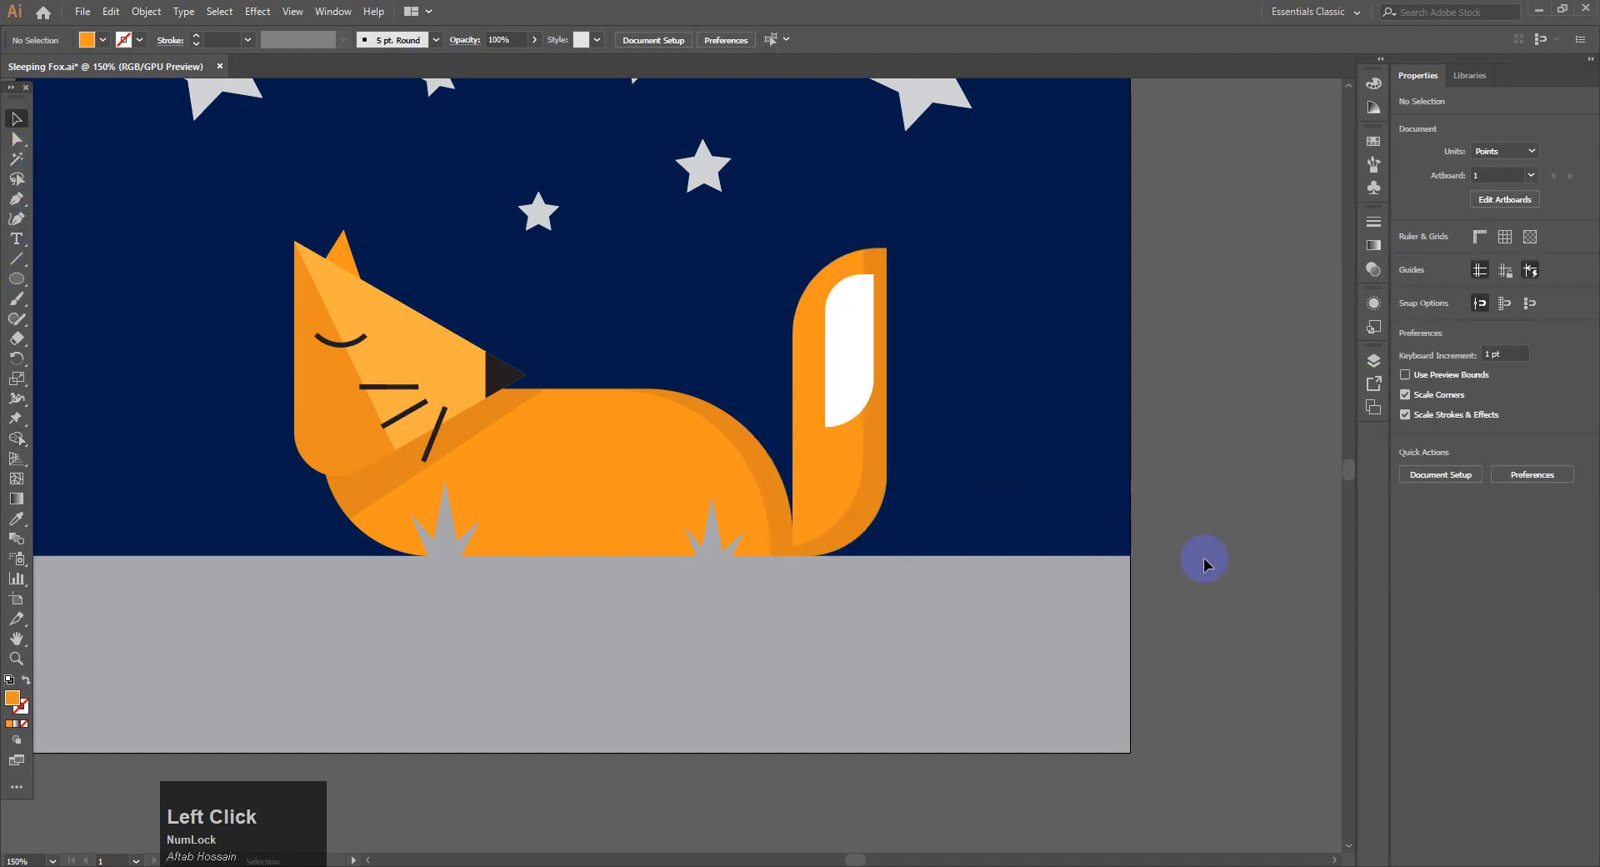
- Draw a diagonal line about 248 by 150 pt across the ground, from the front underside of the fox's body to just past the artboard's lower edge
key(ctrl+1)
drag(689, 606, 926, 477)
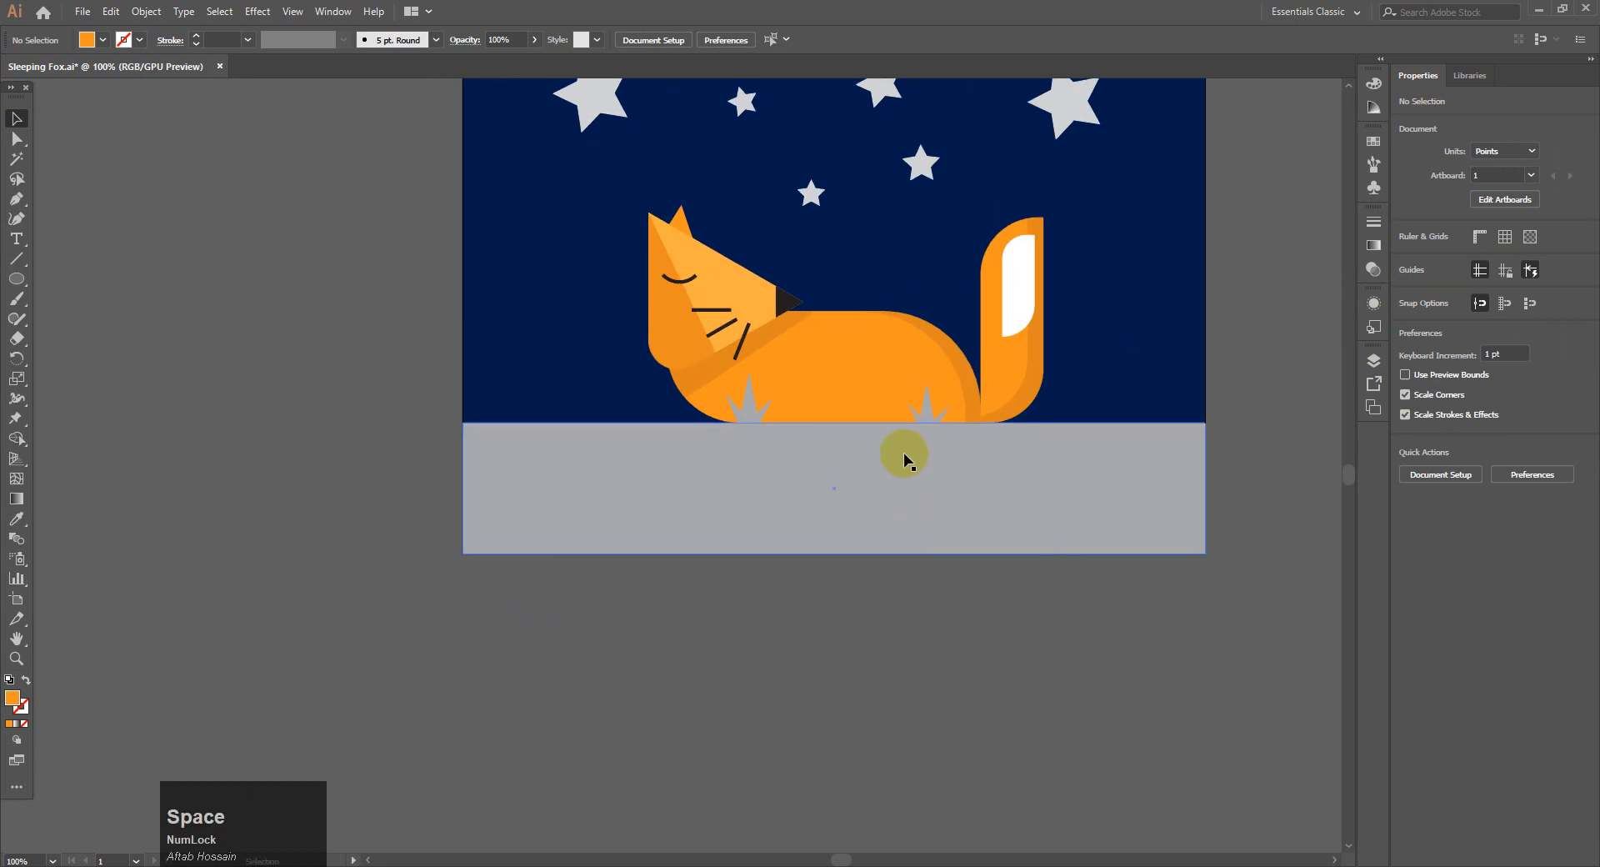
click(640, 595)
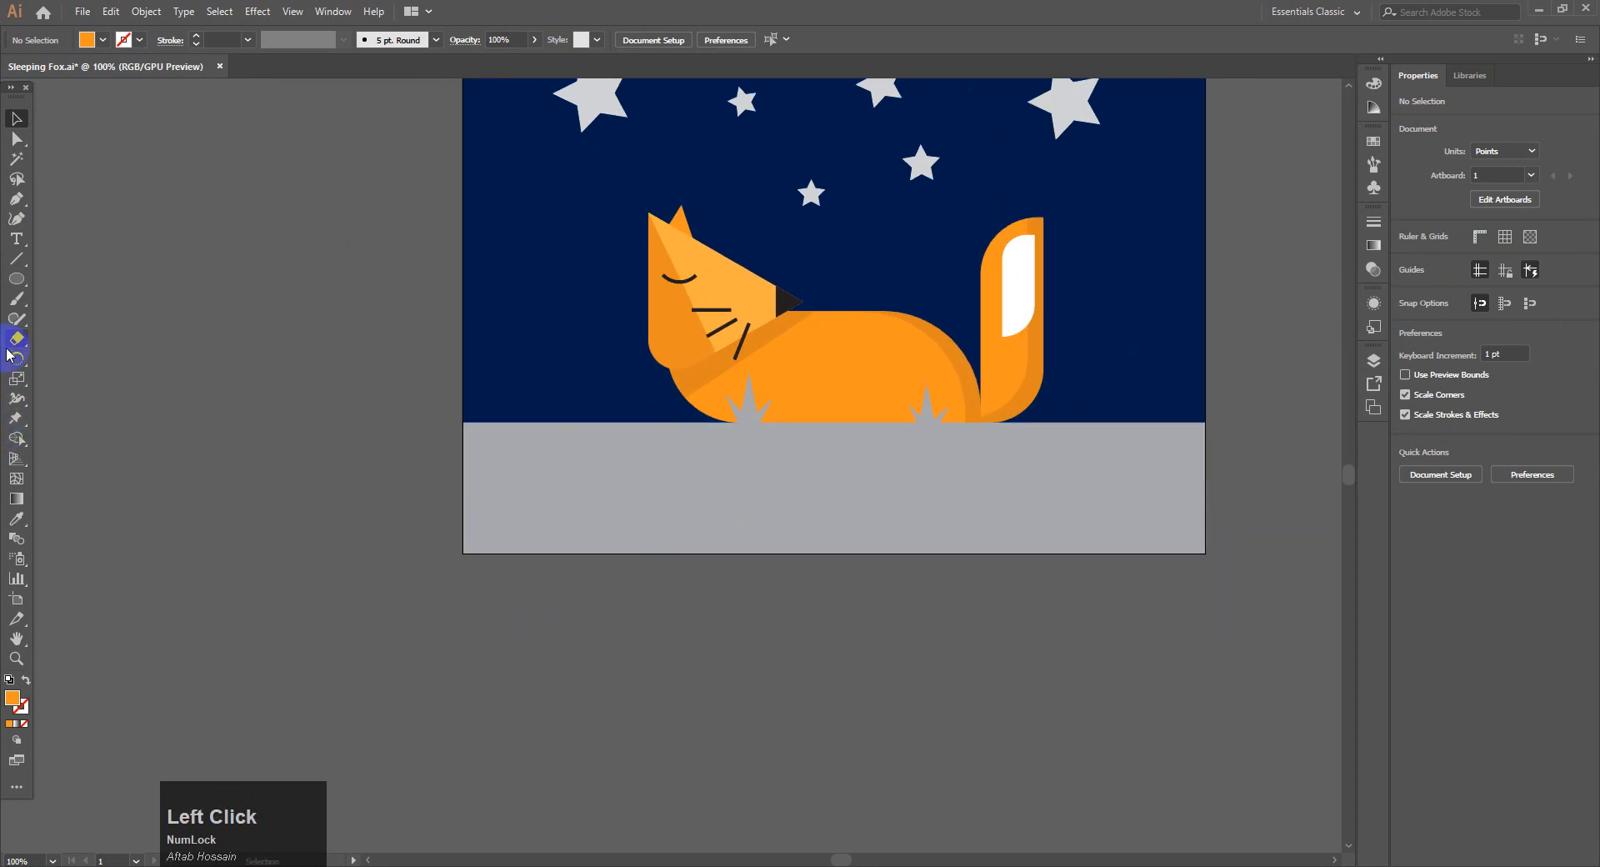
click(16, 258)
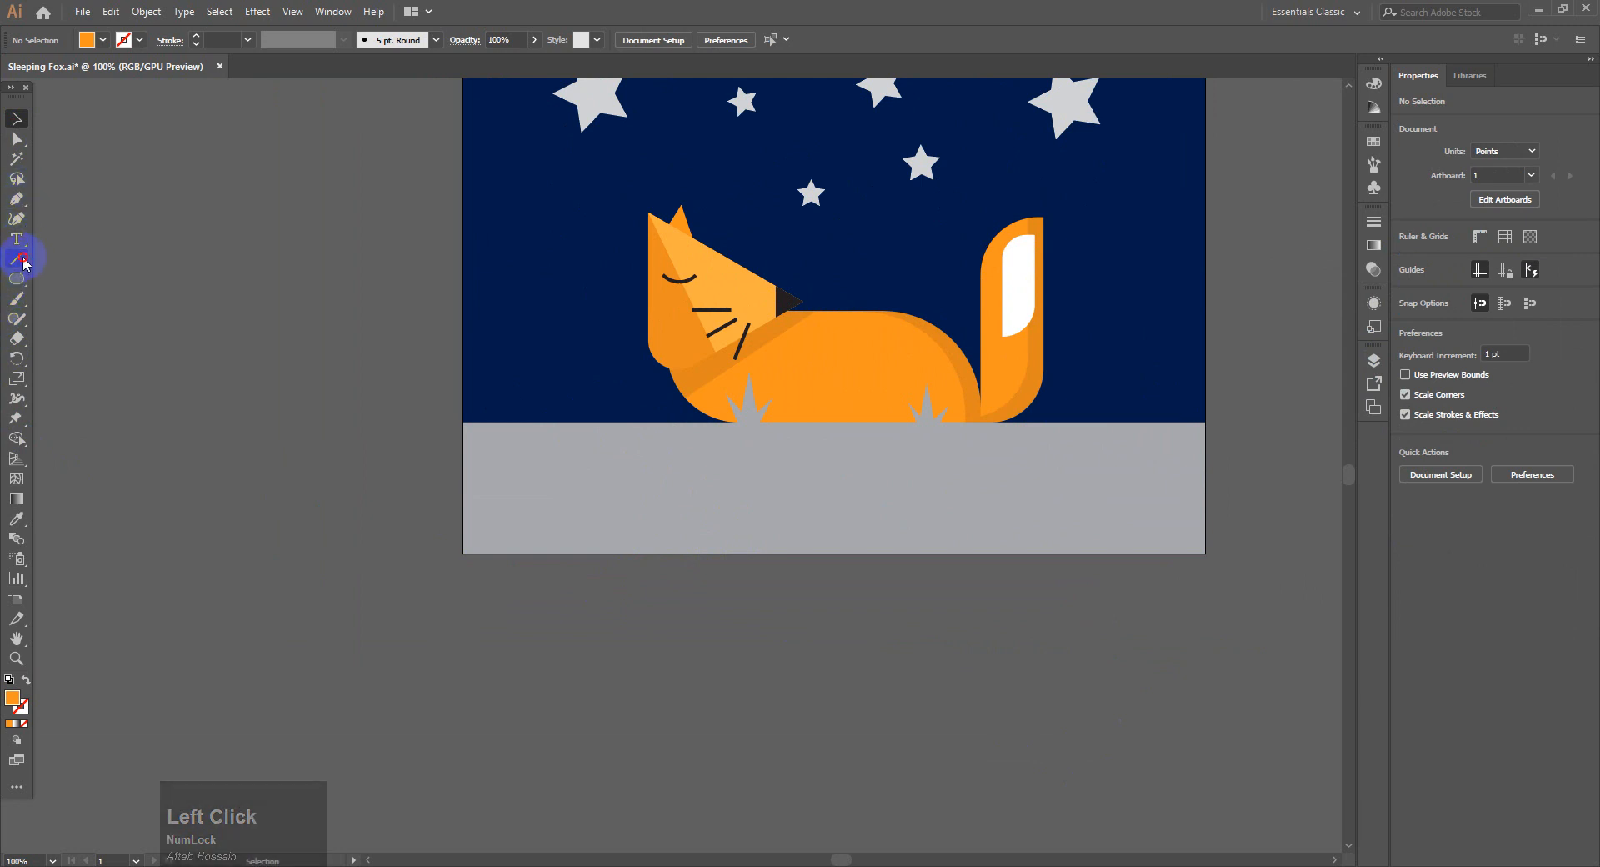
click(733, 421)
click(838, 488)
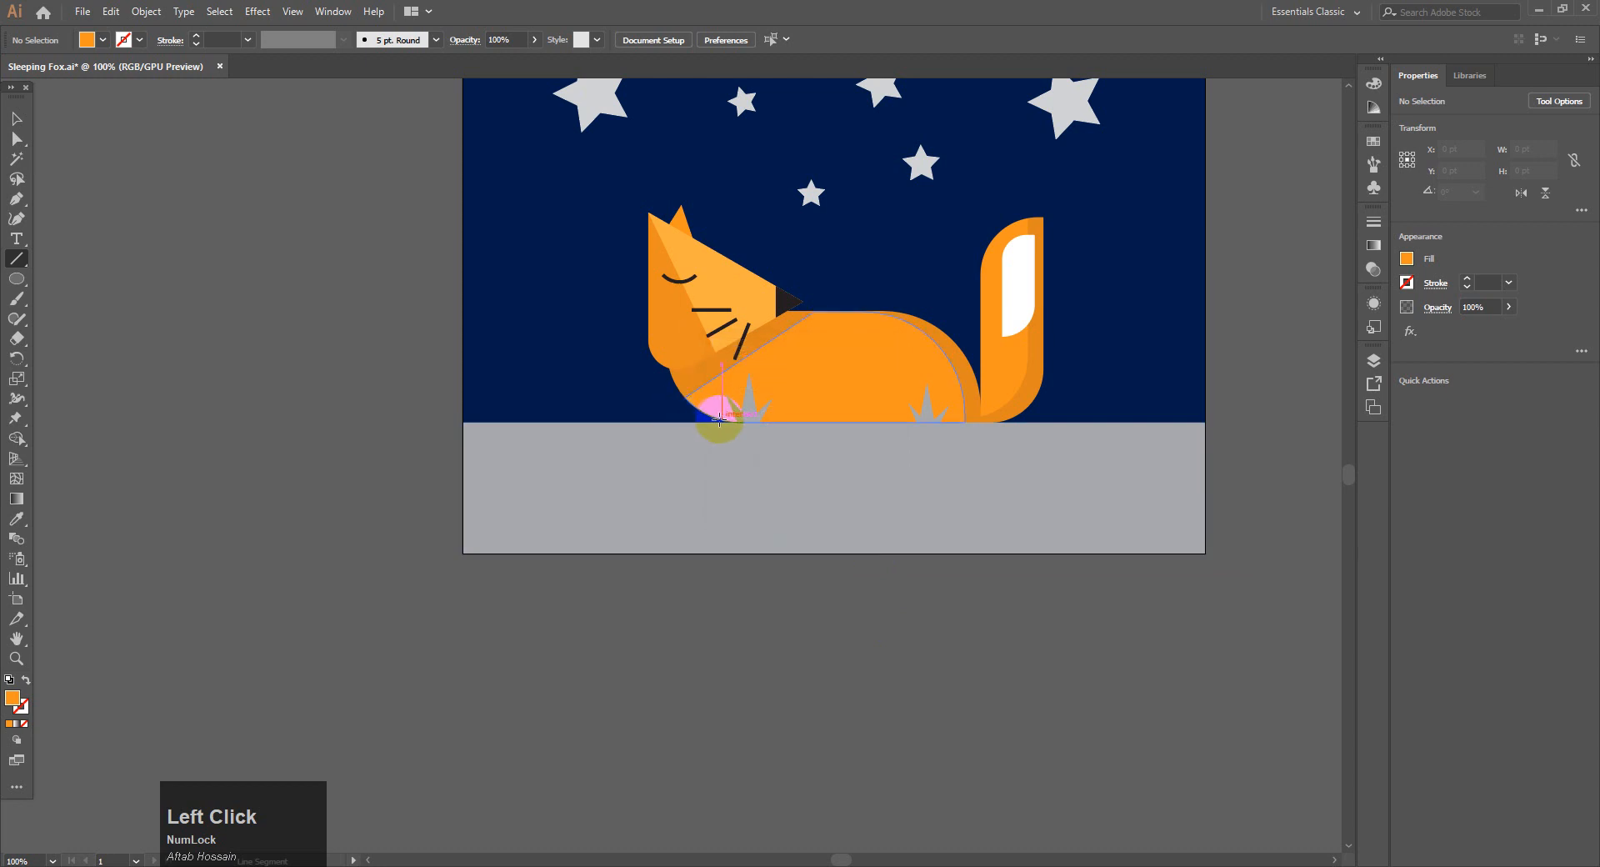
drag(727, 421, 958, 561)
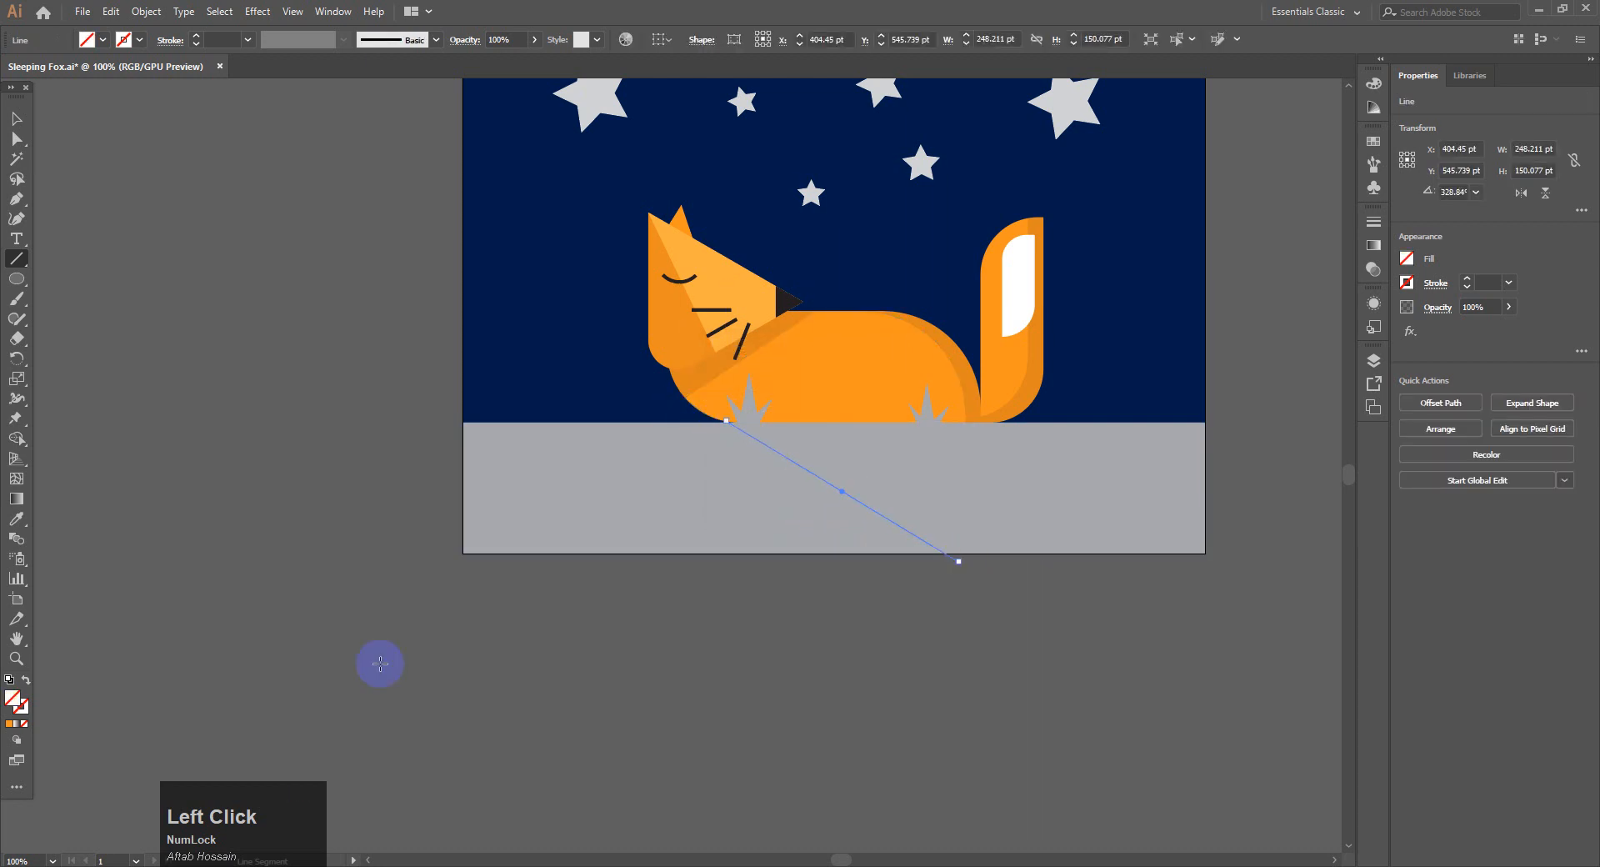
- Select the ground with the diagonal line and use the Shape Builder with a darker grey fill to shade the part beneath the tail, then deselect
click(16, 118)
click(632, 500)
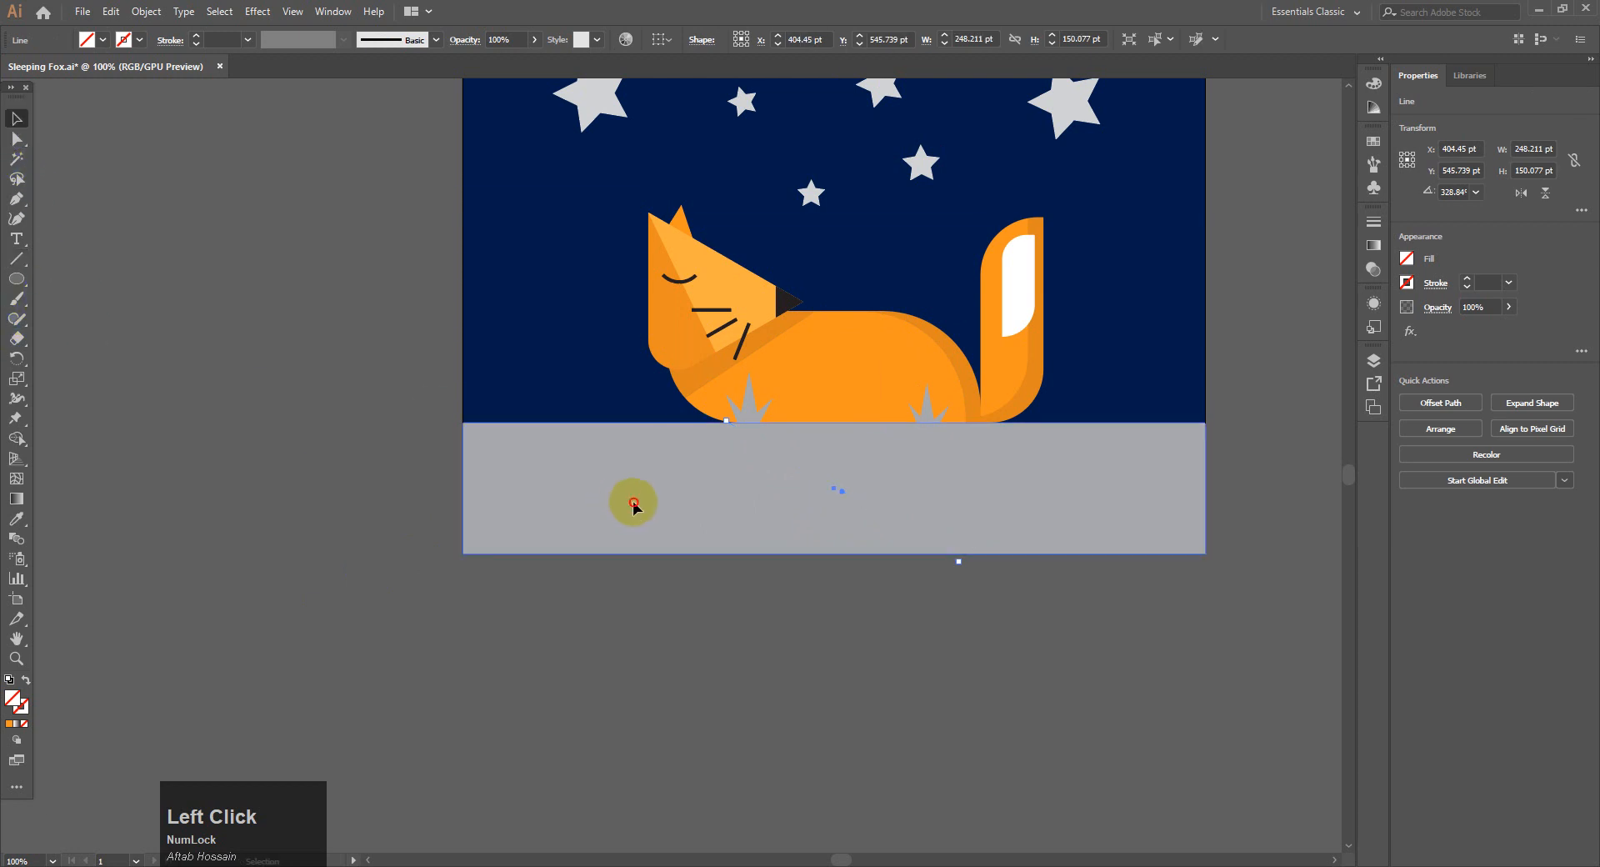
shift+click(817, 482)
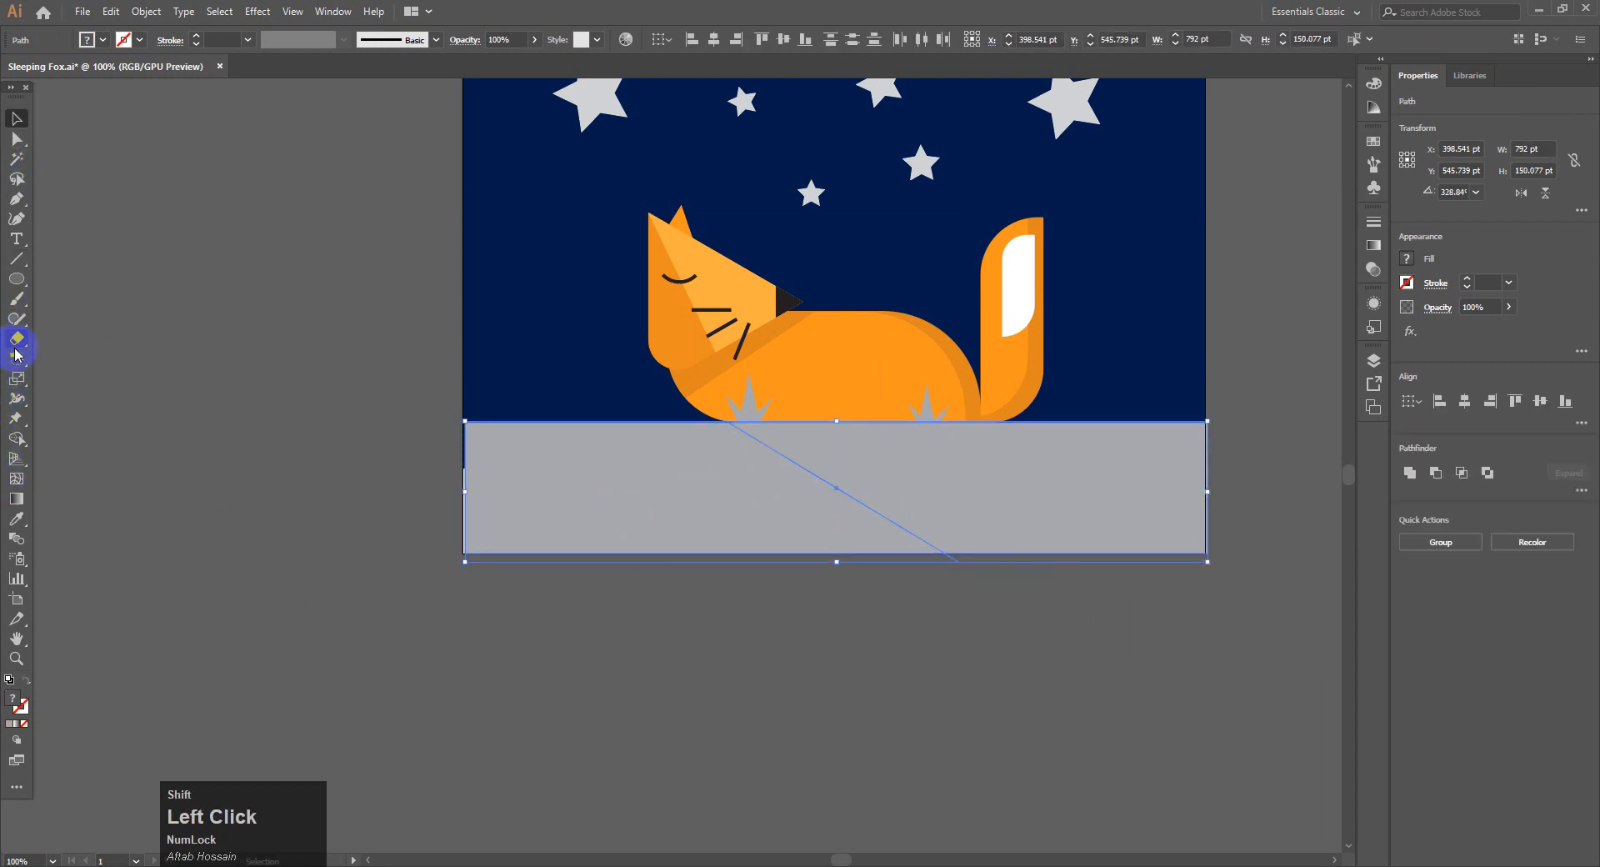
click(16, 438)
click(1406, 258)
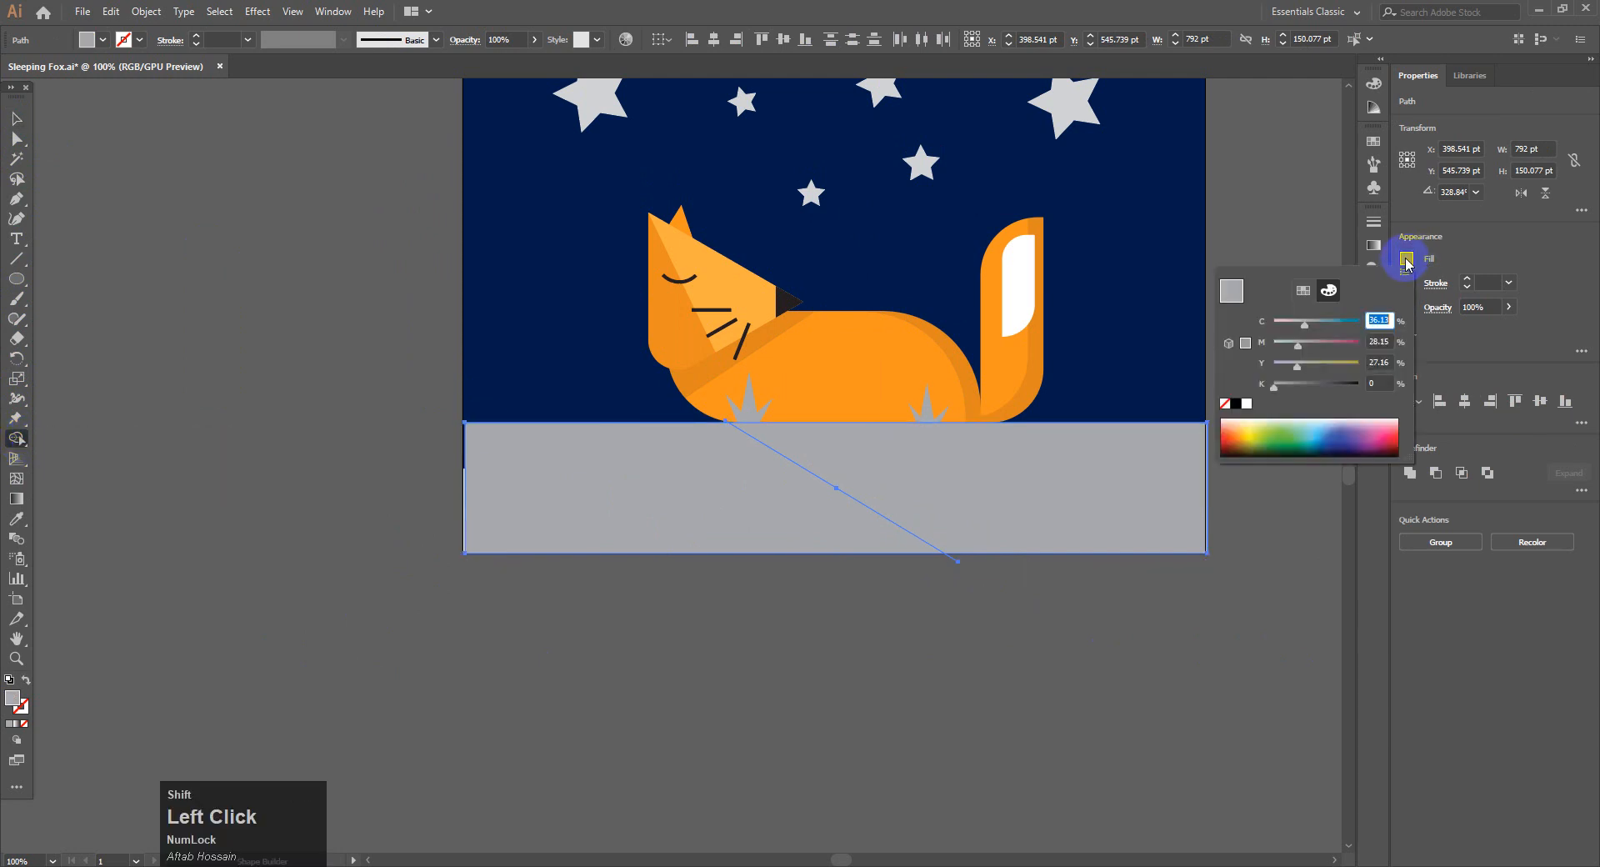
click(1379, 383)
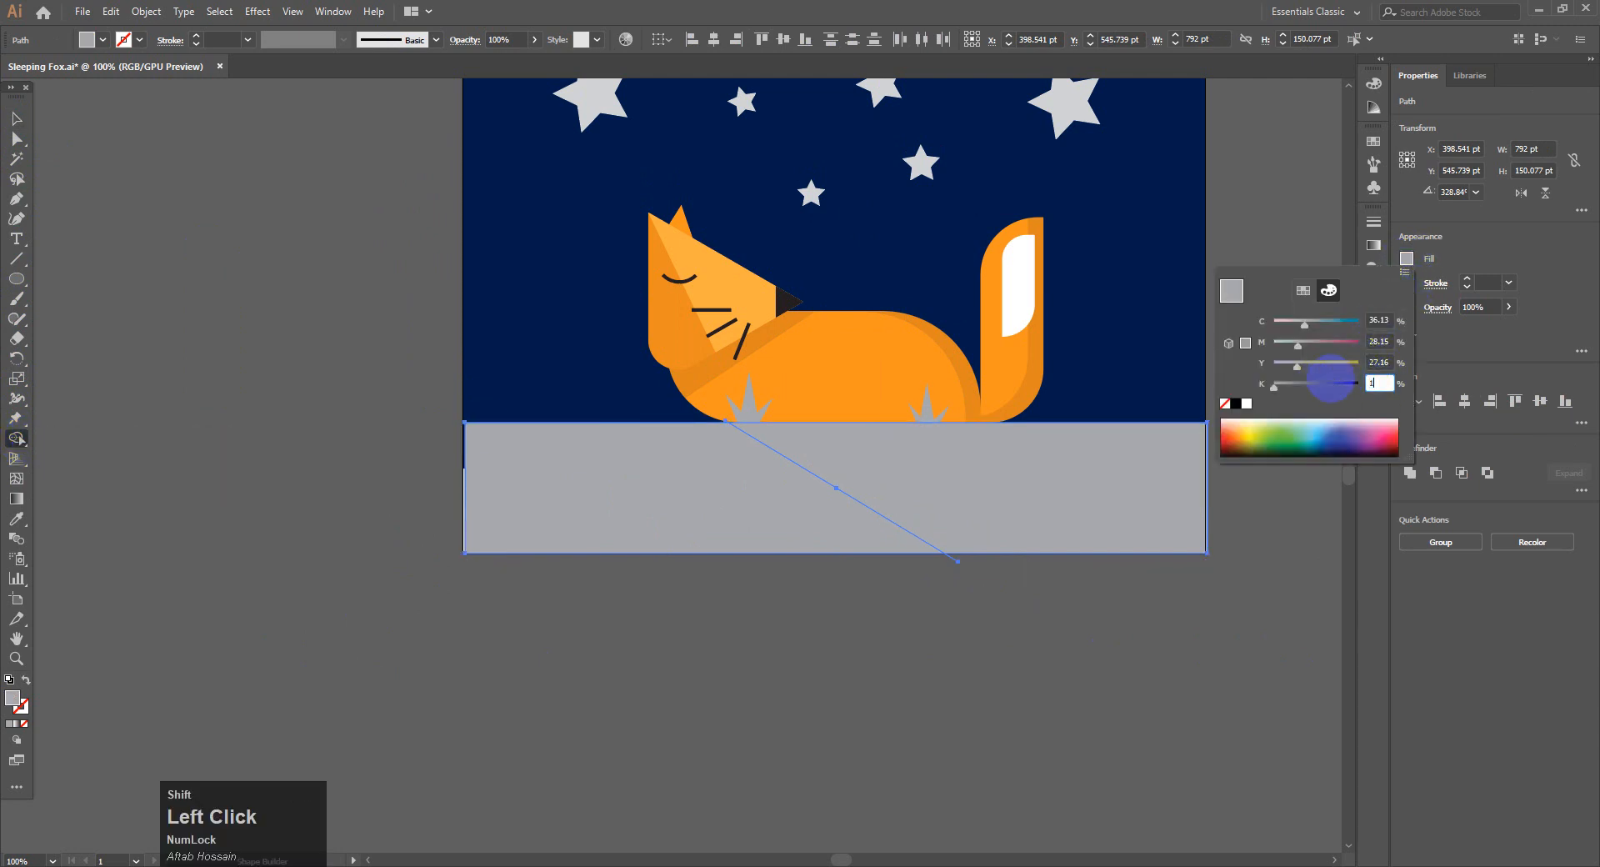
click(1080, 480)
click(1067, 482)
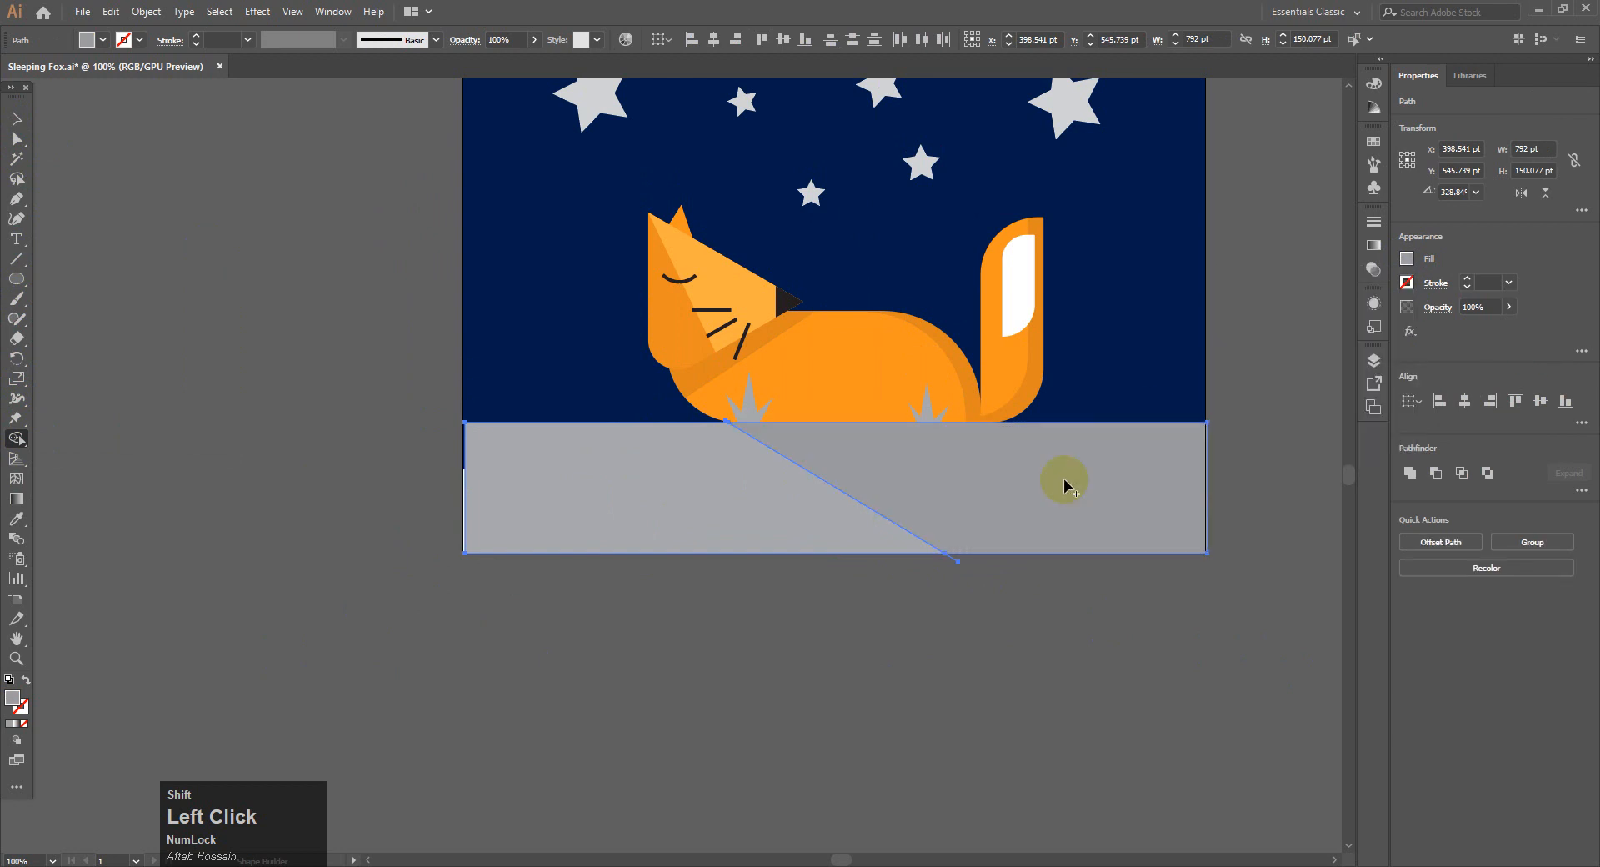
click(18, 110)
click(279, 408)
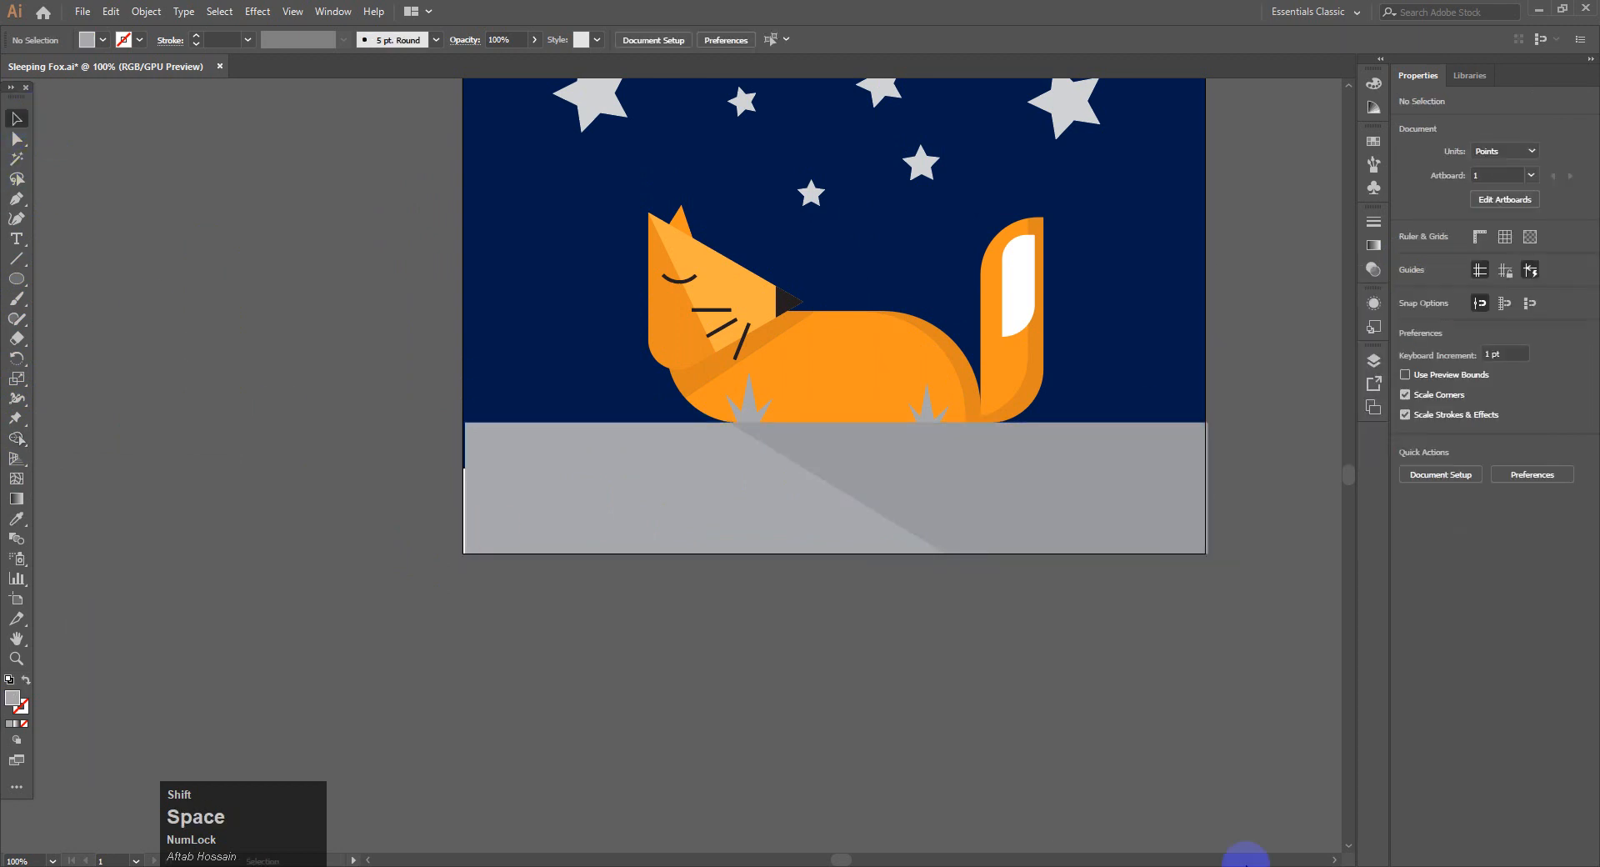
- Nudge the lighter ground piece 4 pt left to align it with the artboard edge, and deselect it
drag(973, 690, 1000, 727)
click(838, 552)
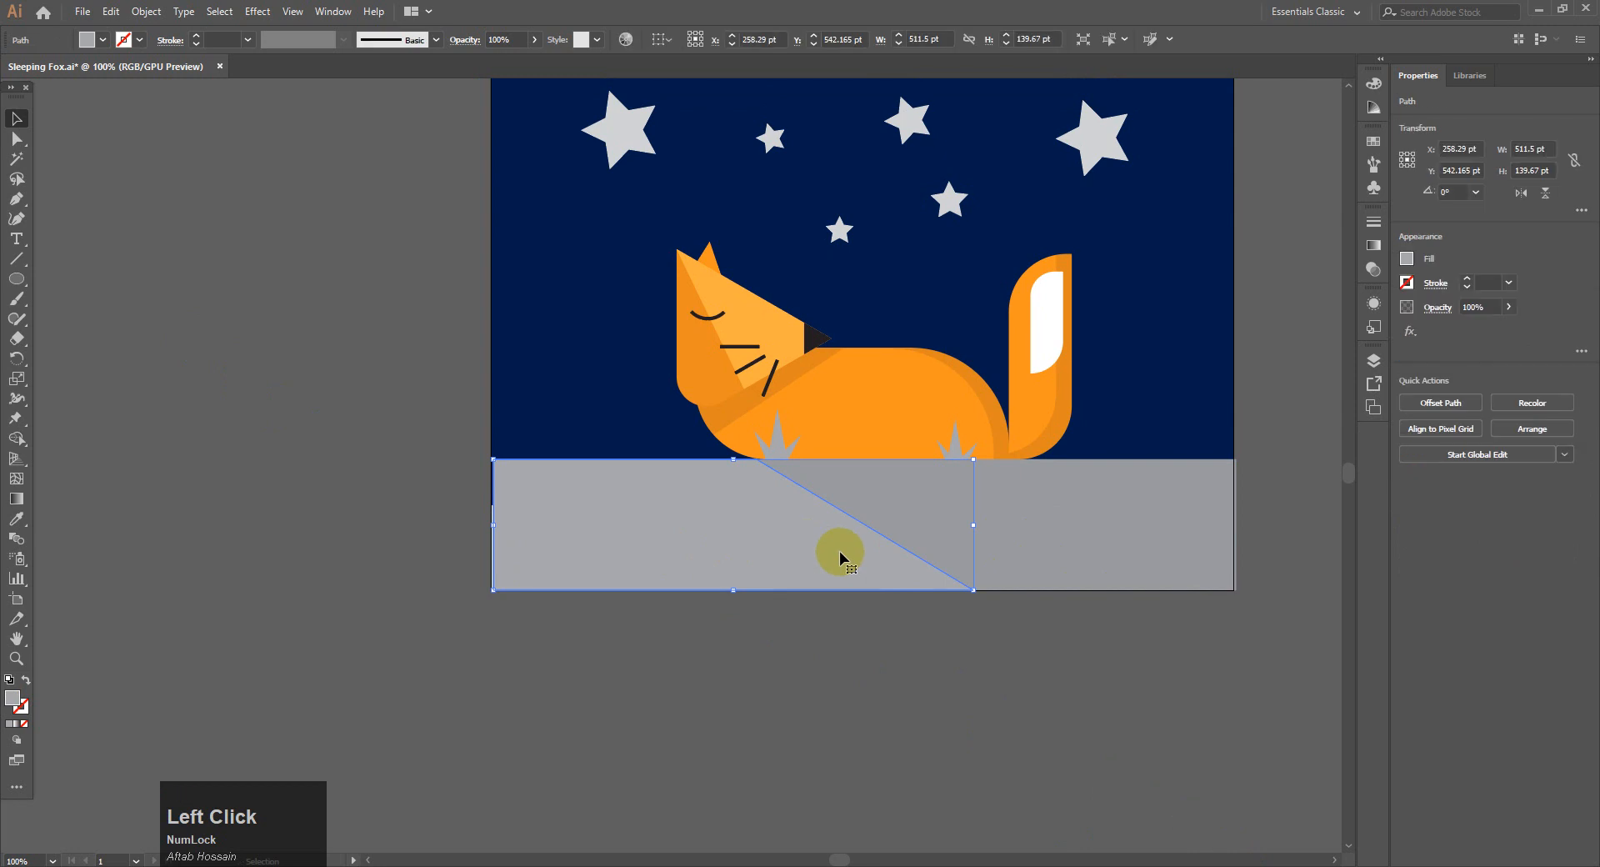
key(Left)
key(Left)
key(Left)
key(Left)
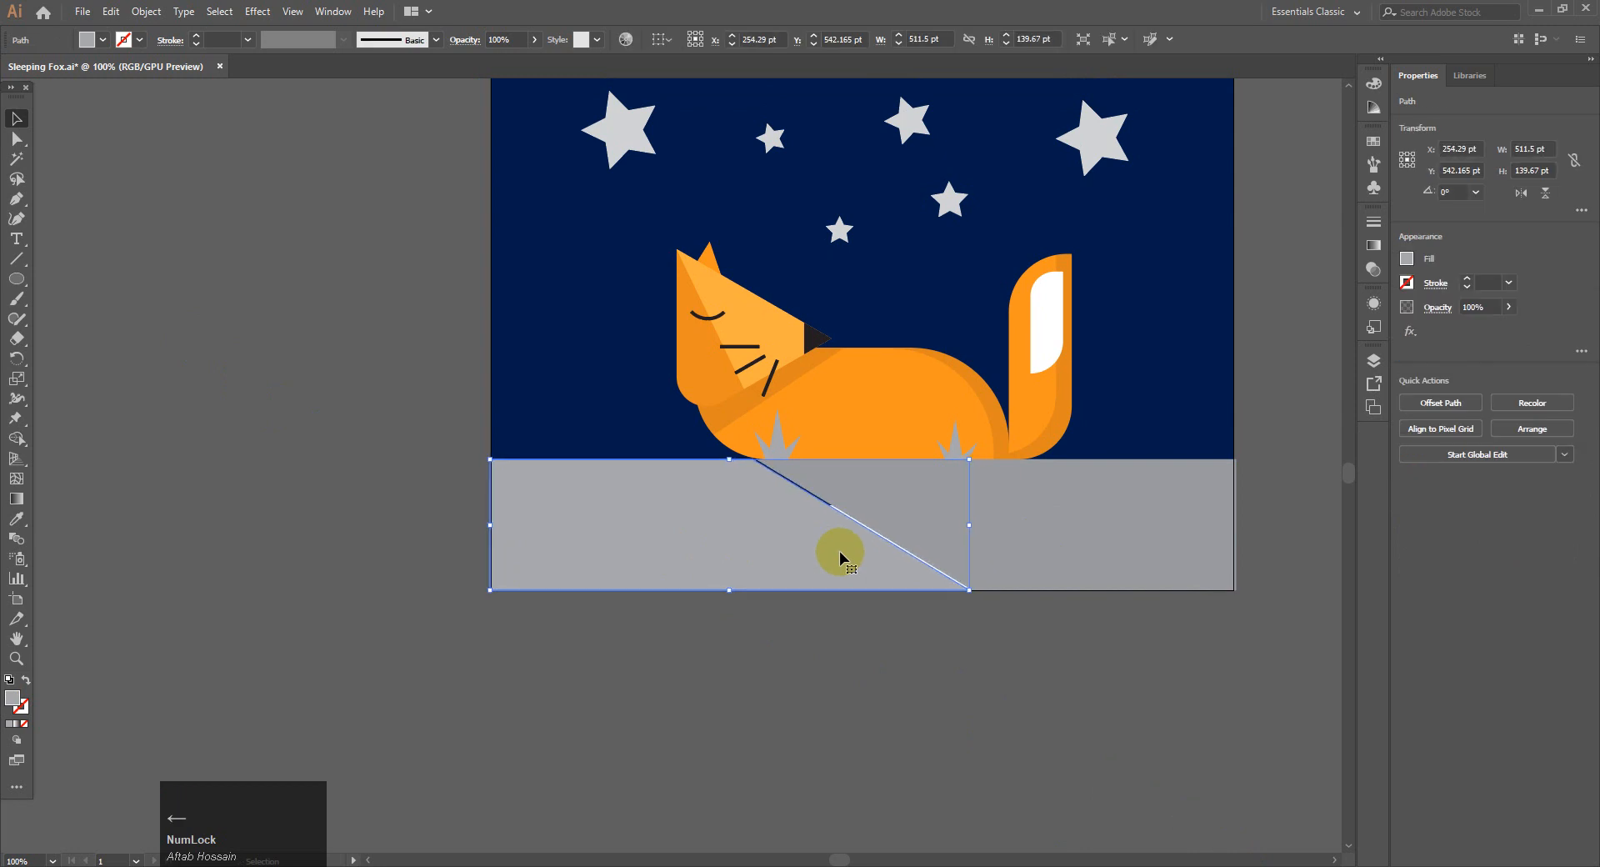
click(1154, 651)
- Nudge the darker ground piece 2 pt left to close the diagonal gap beside the lighter piece, and deselect it
click(1074, 548)
key(ctrl+equal)
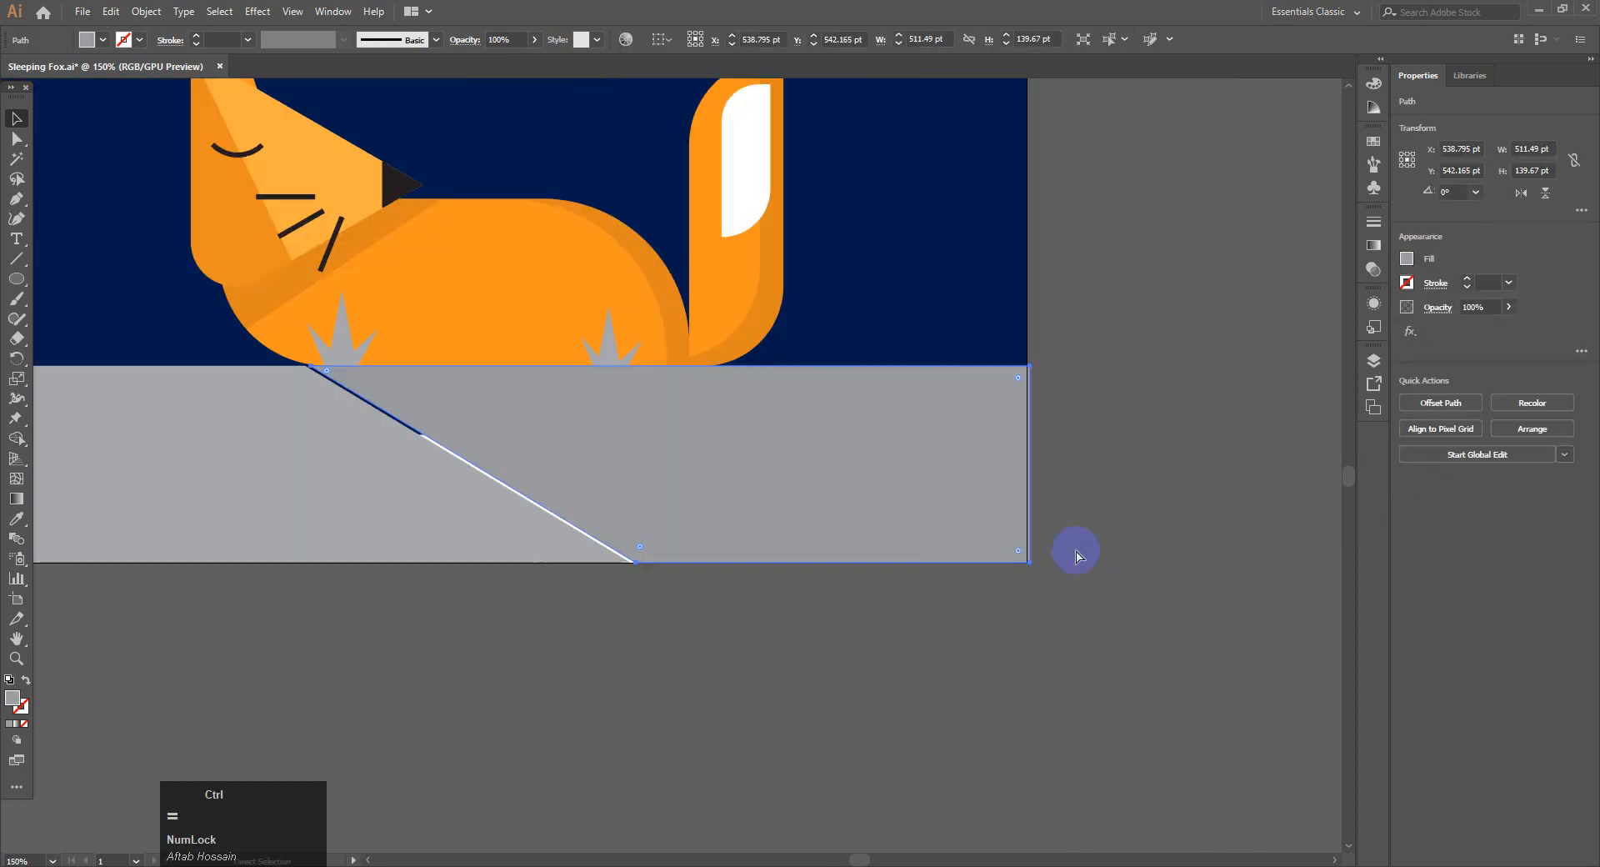
key(Left)
key(Left)
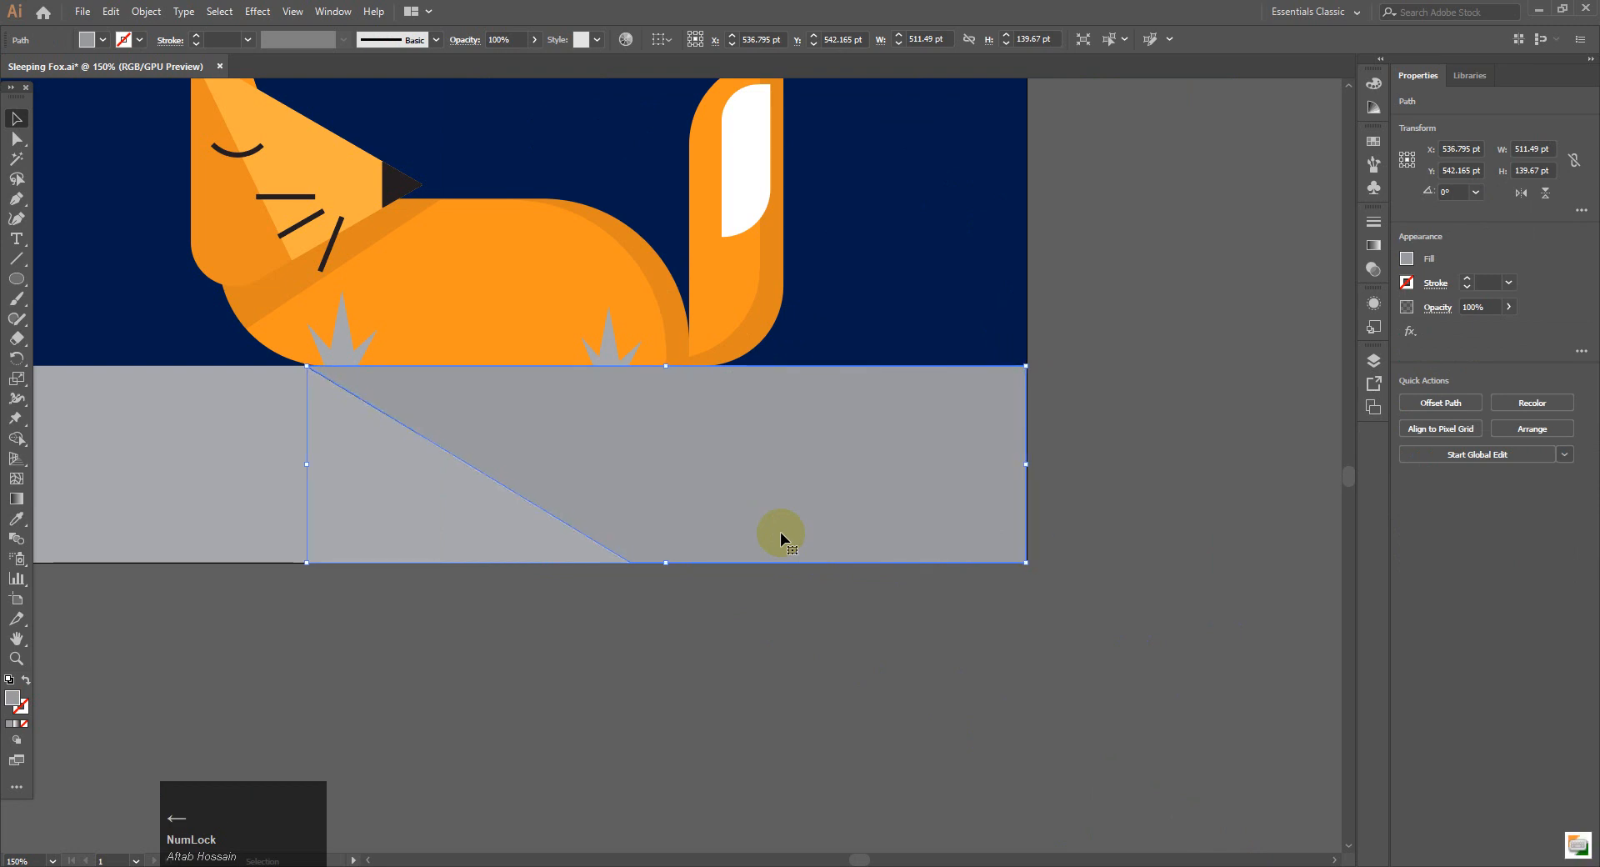
click(742, 625)
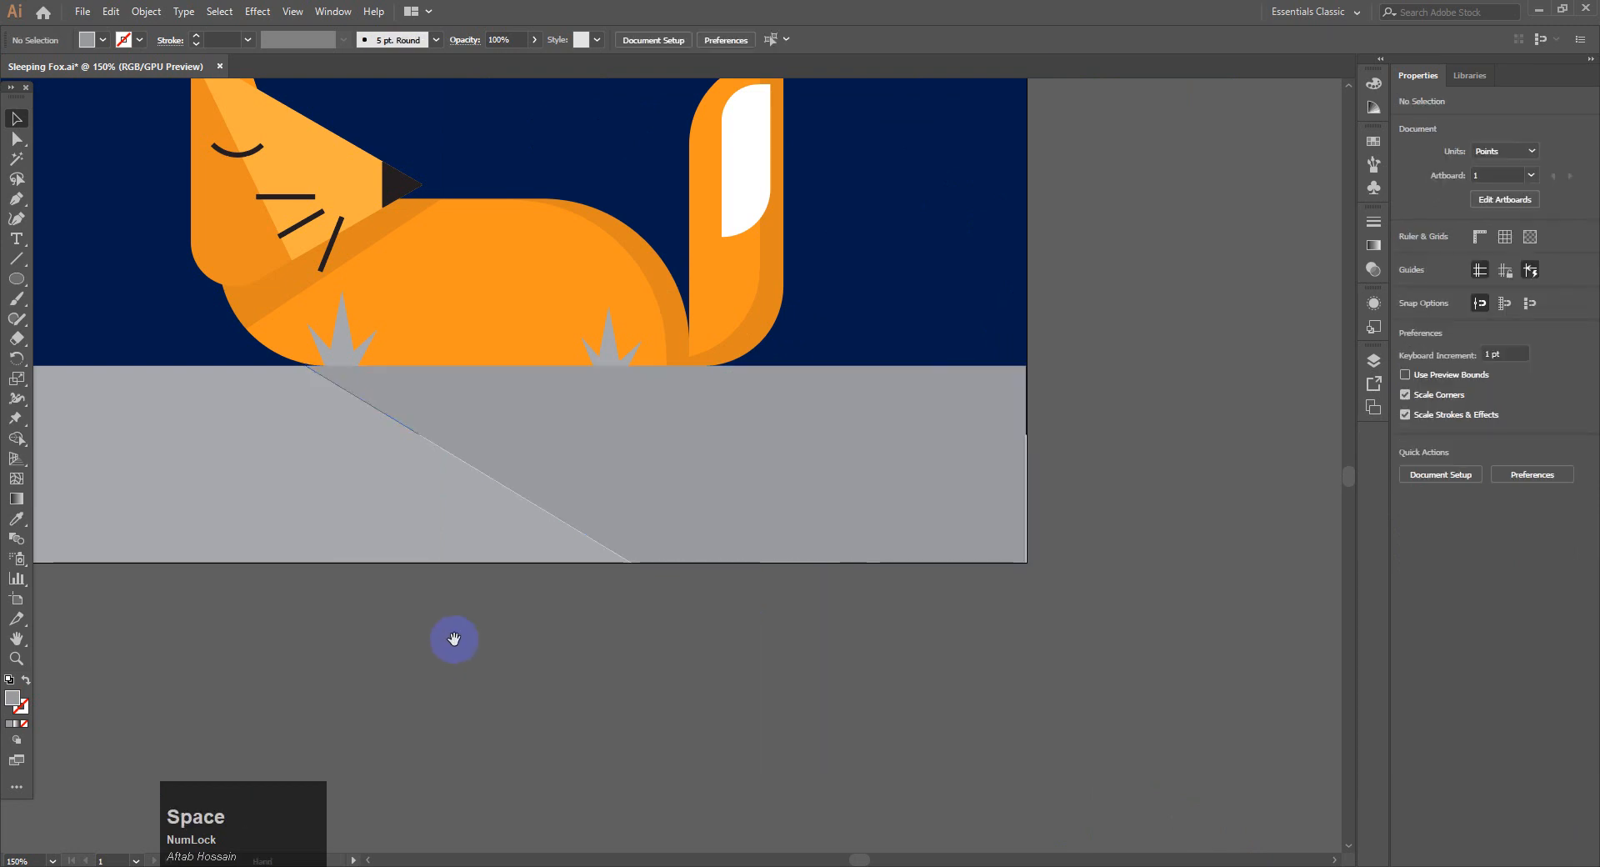
- Inspect the seam between the two ground pieces and review the whole illustration with nothing selected
drag(453, 639, 571, 663)
click(905, 547)
click(483, 547)
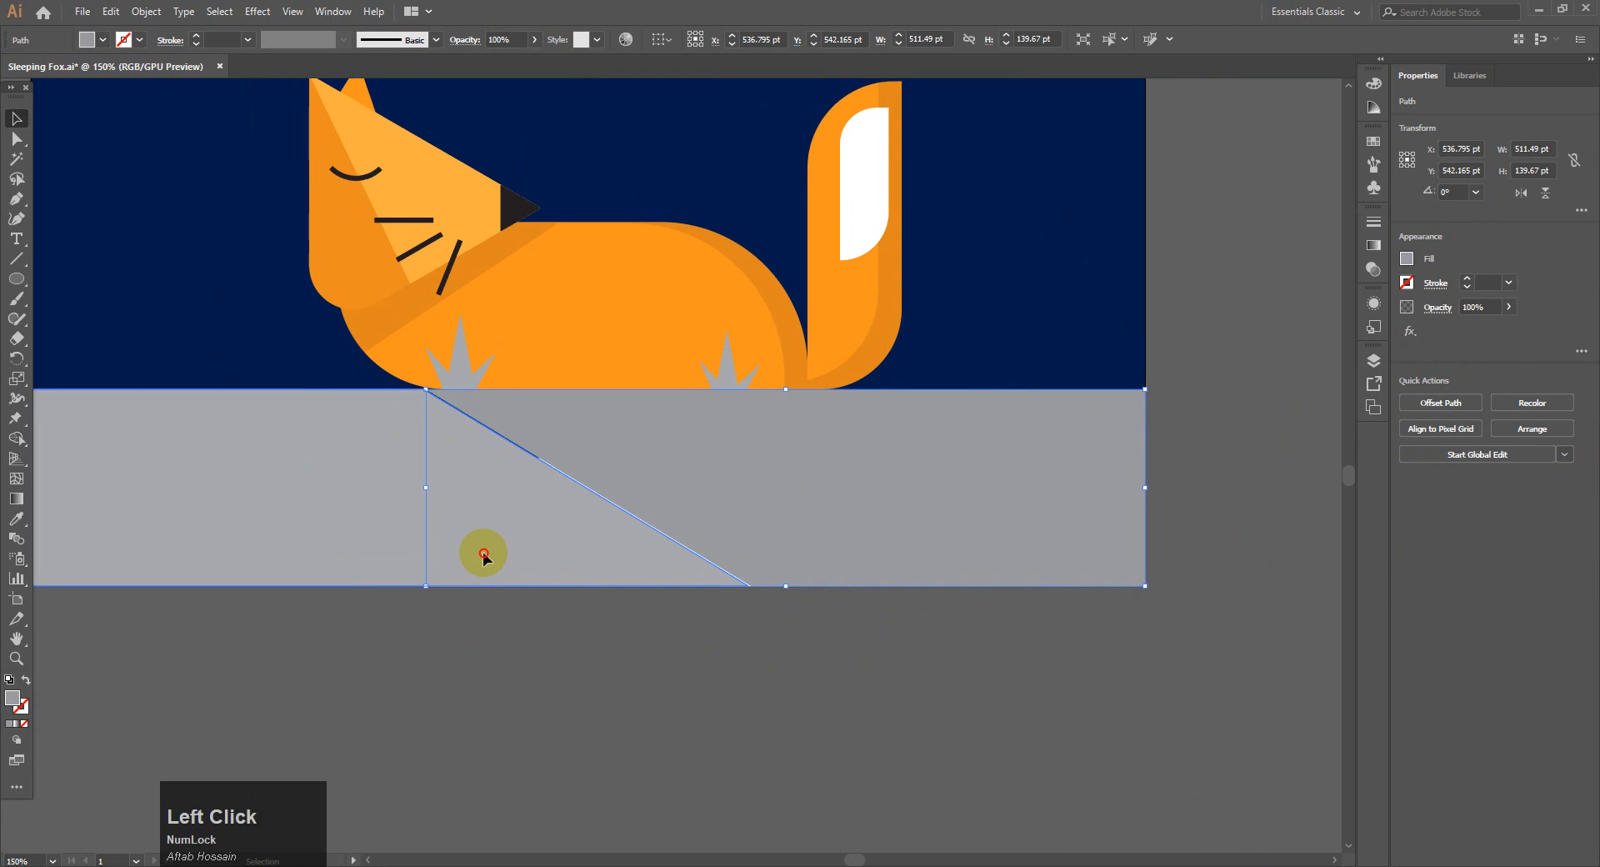
click(667, 696)
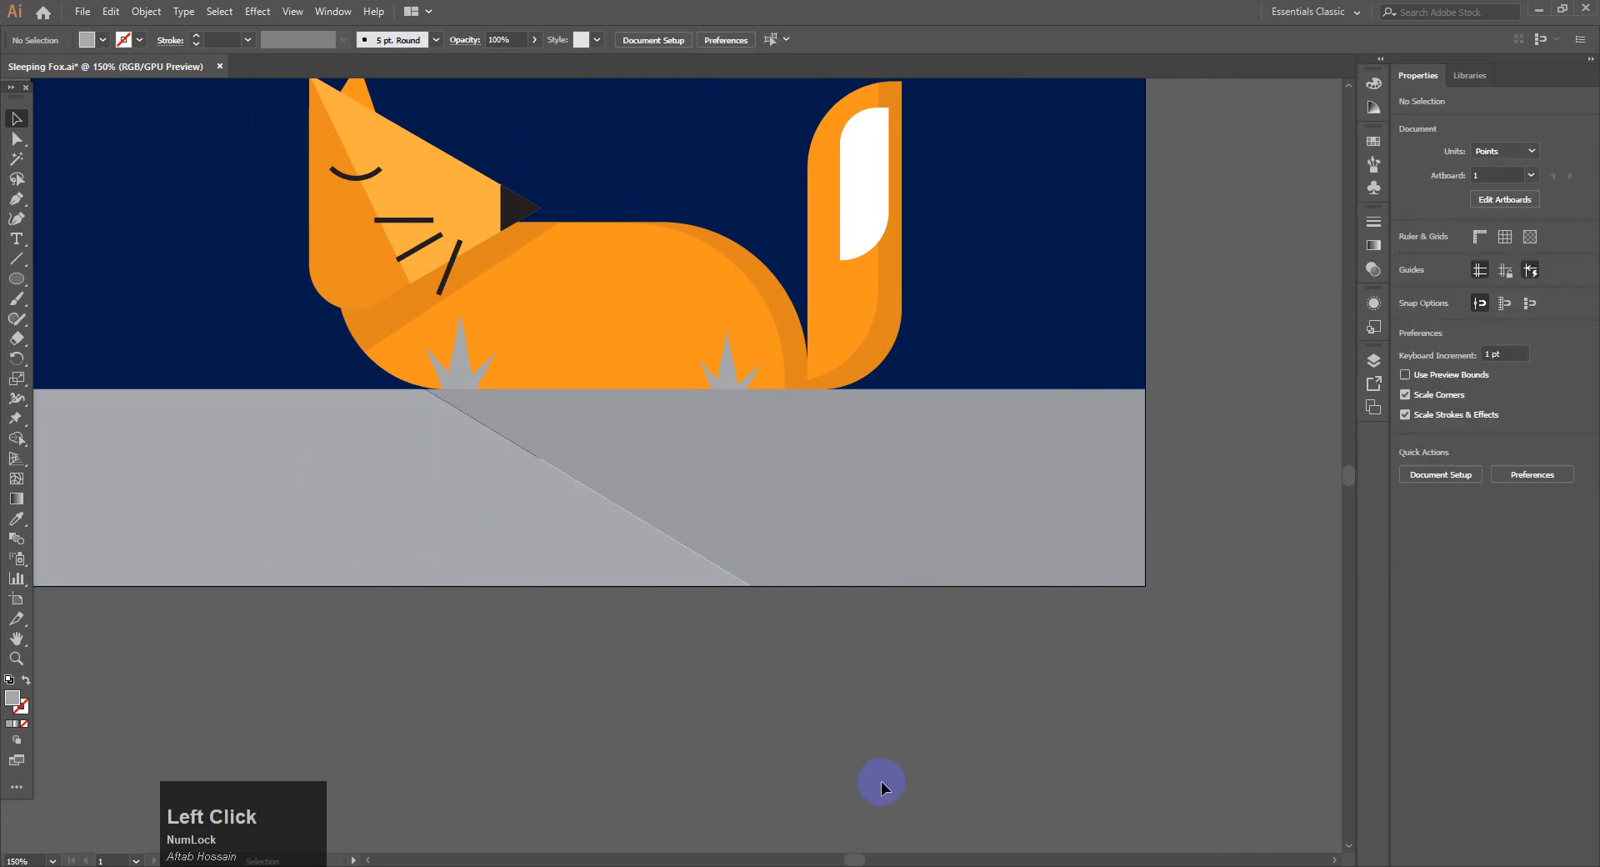
click(747, 725)
key(ctrl+0)
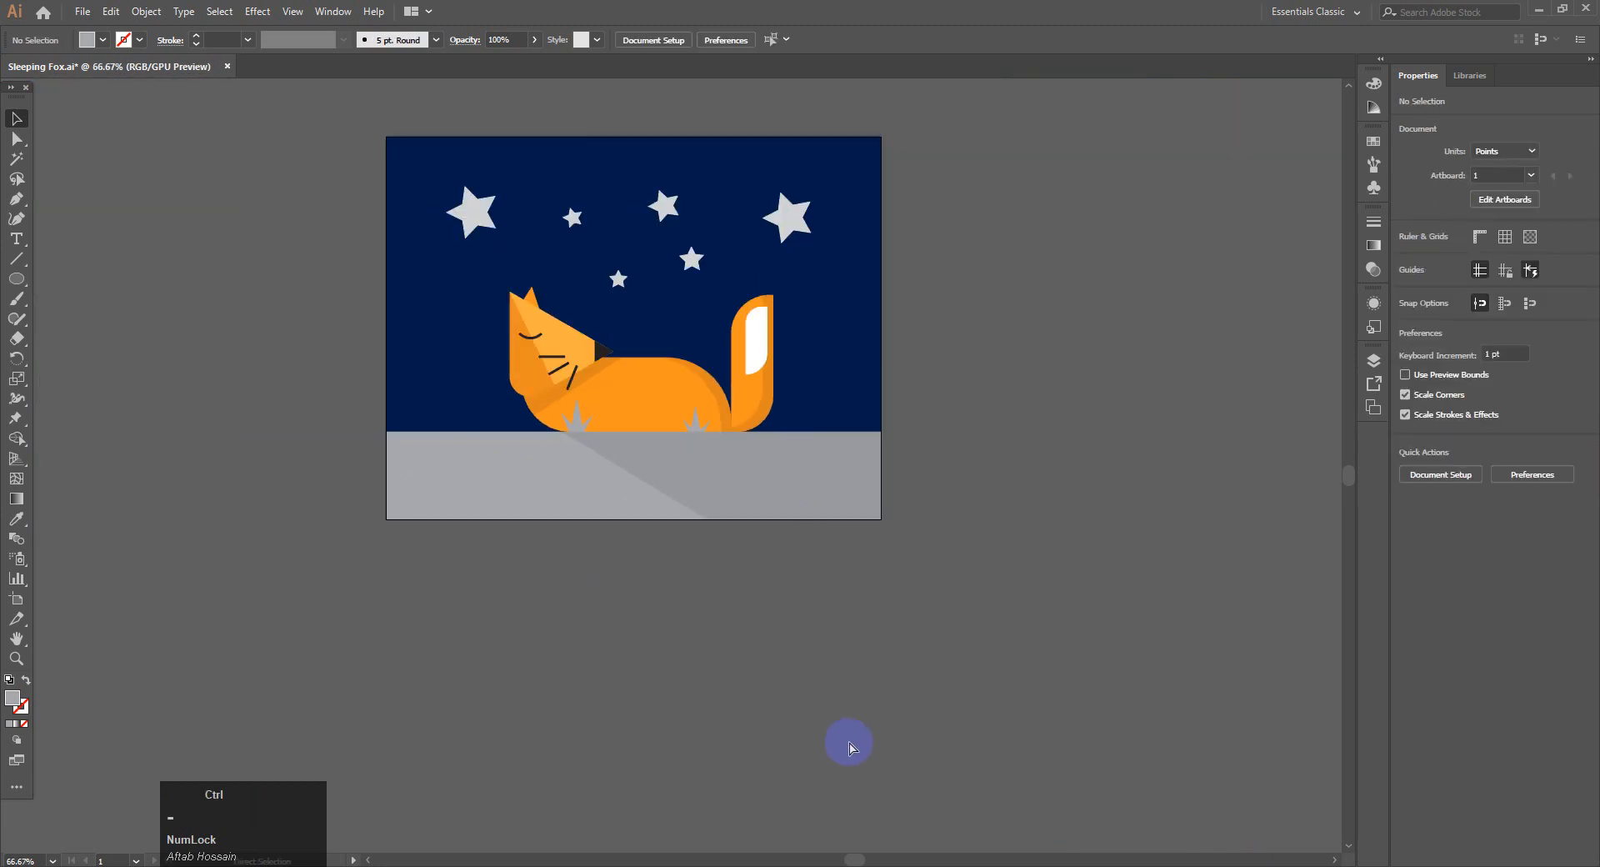
click(923, 685)
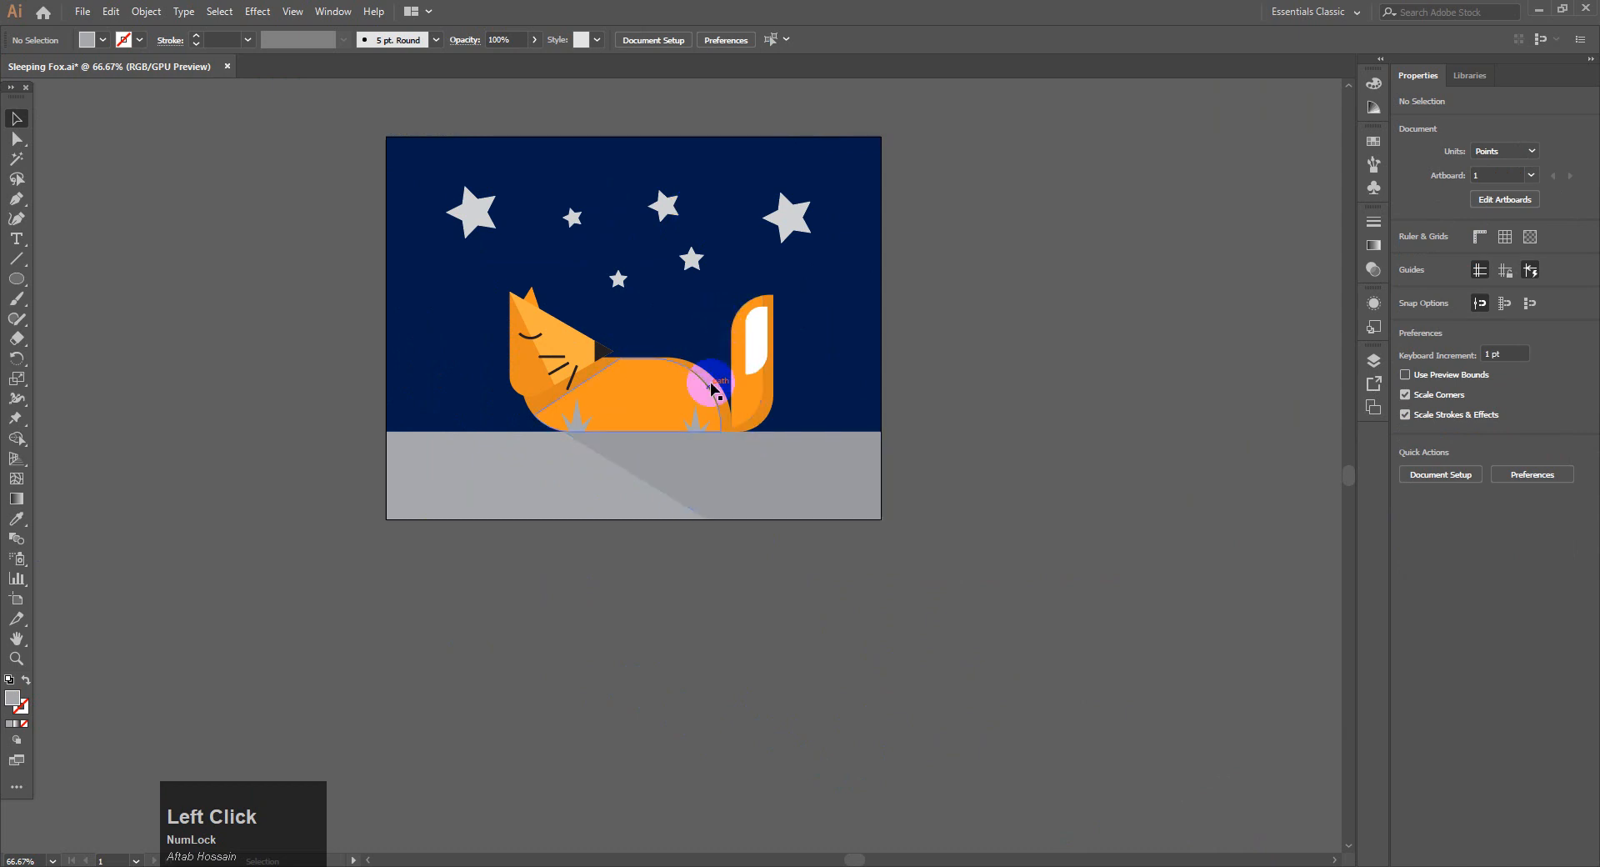
drag(679, 386, 743, 451)
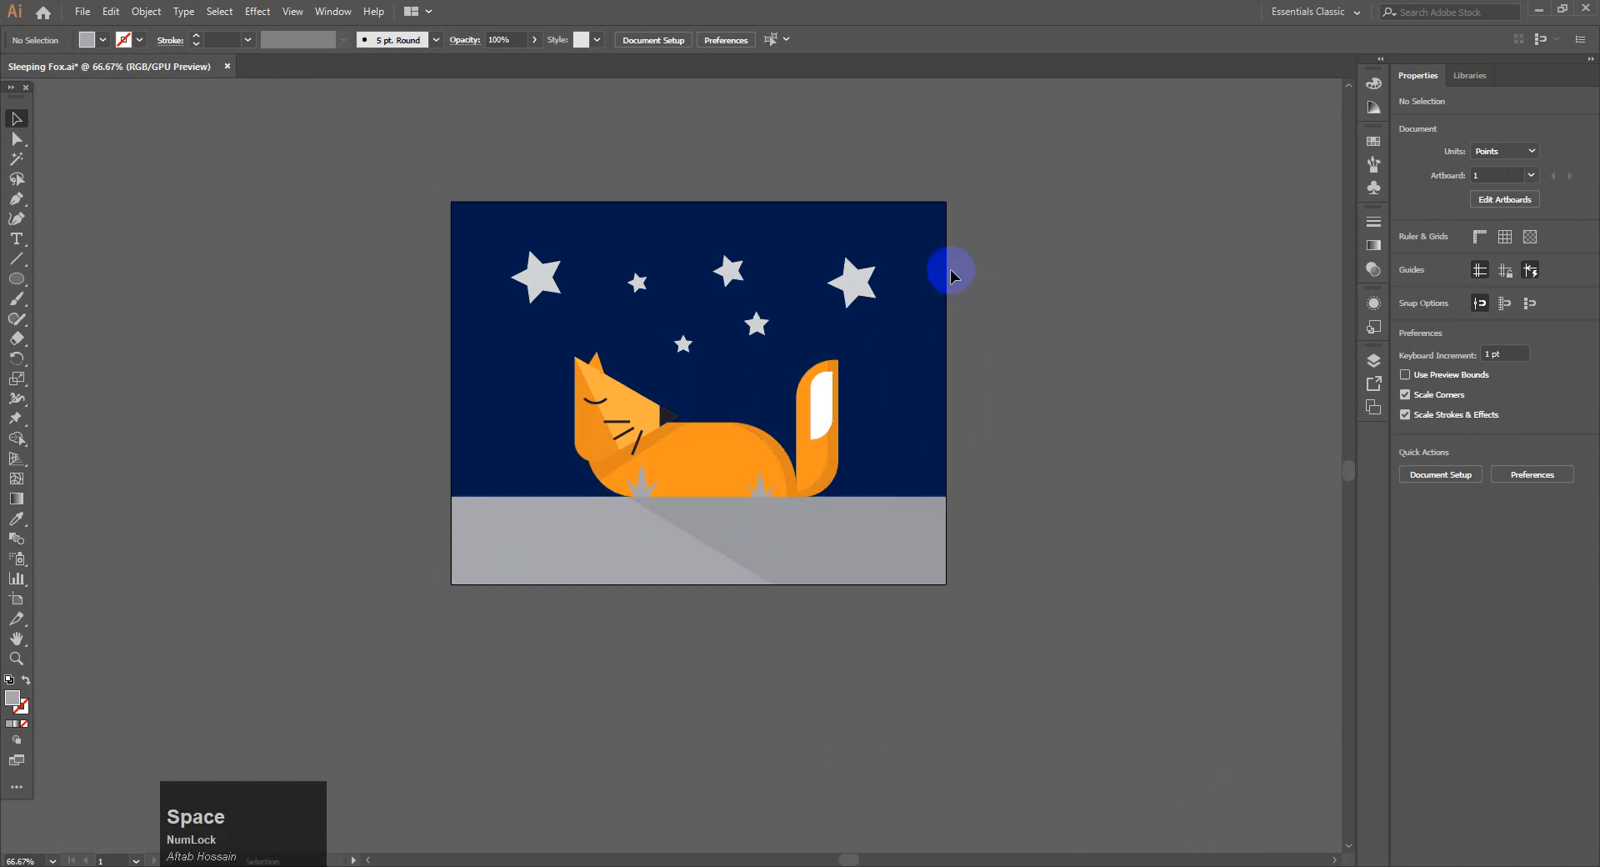